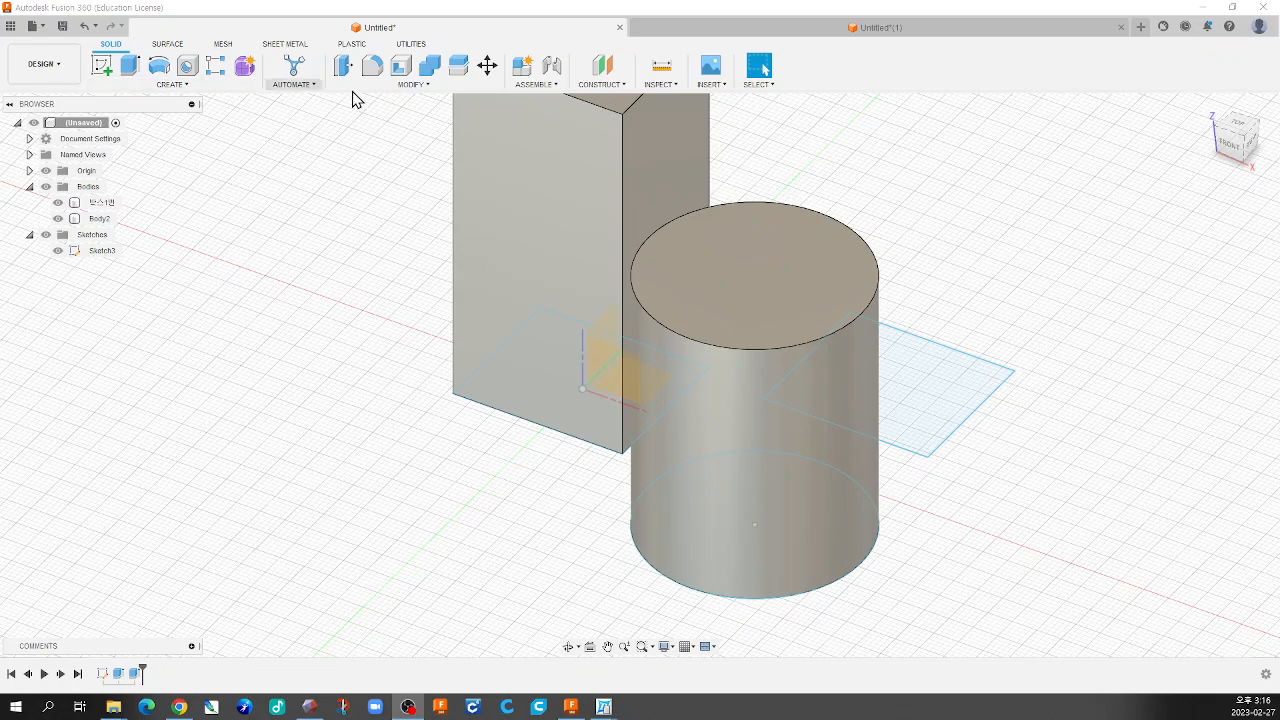
Switch to the Untitled*(1) design and examine its XY, XZ and YZ origin planes from several angles
left_click(472, 329)
scroll(480, 370, "down", 2)
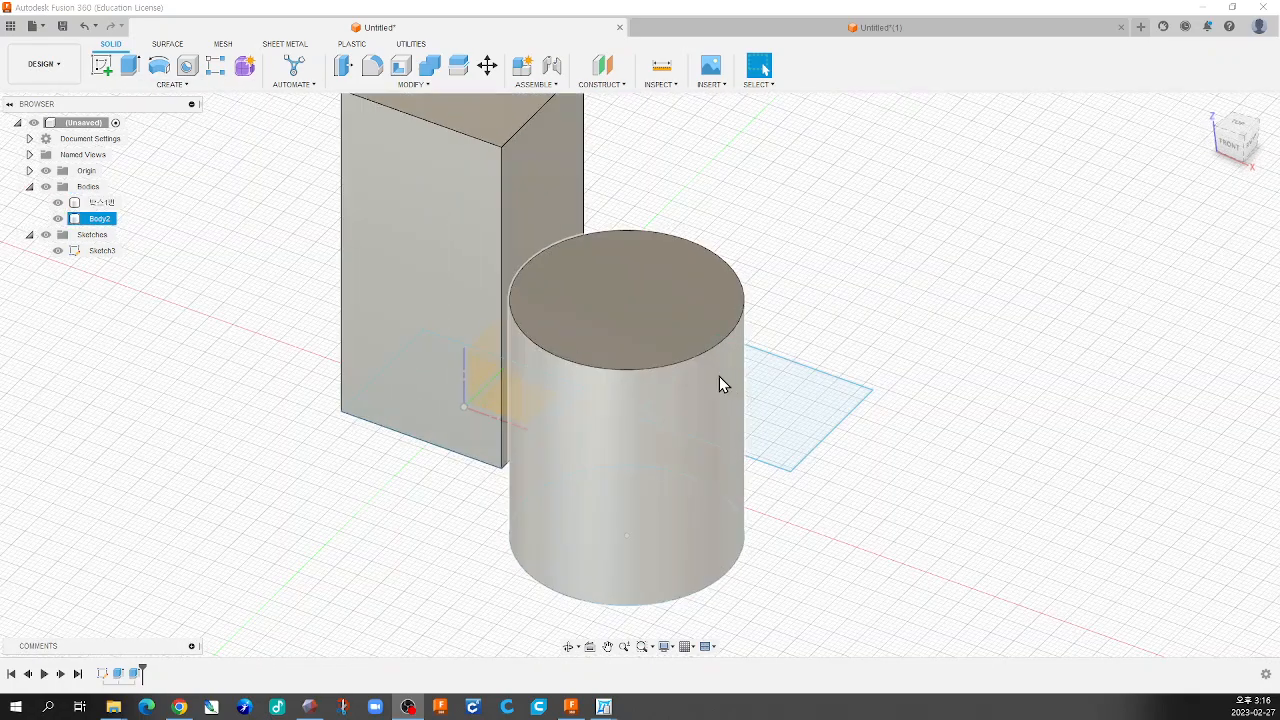
left_click(814, 28)
middle_click_drag(686, 371, 742, 400, "shift")
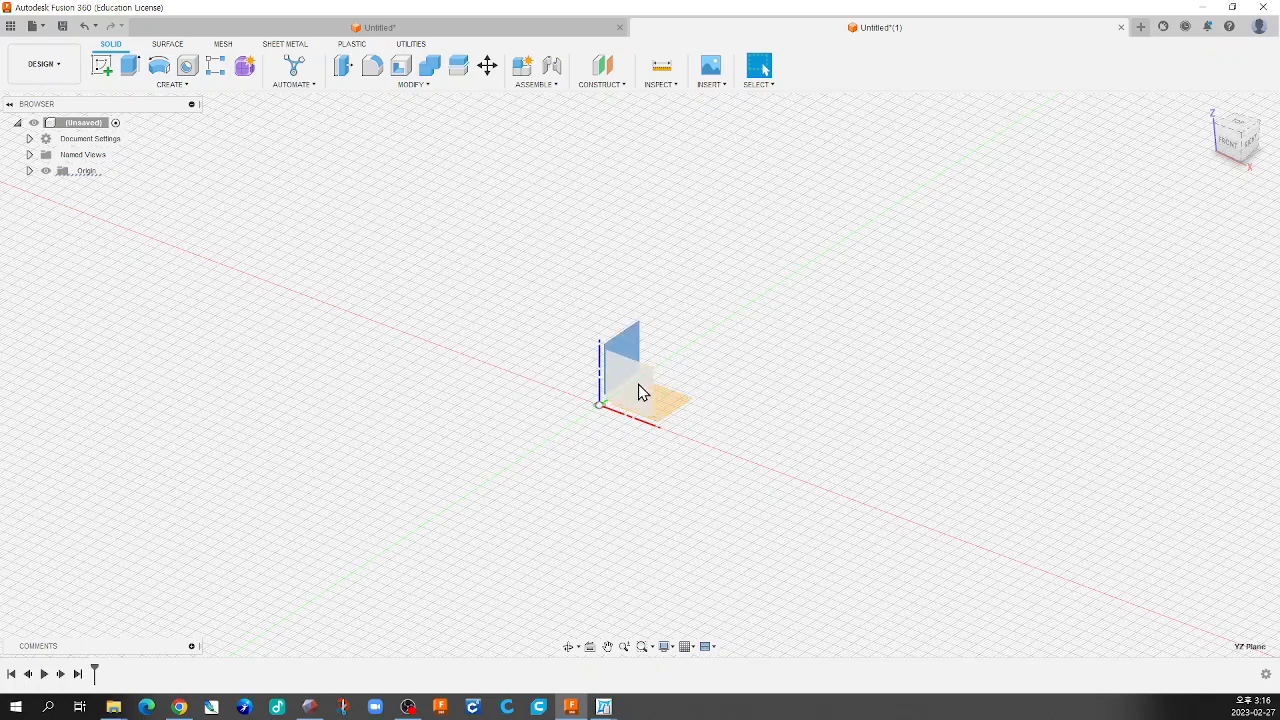
left_click(666, 397)
middle_click_drag(717, 380, 686, 411, "shift")
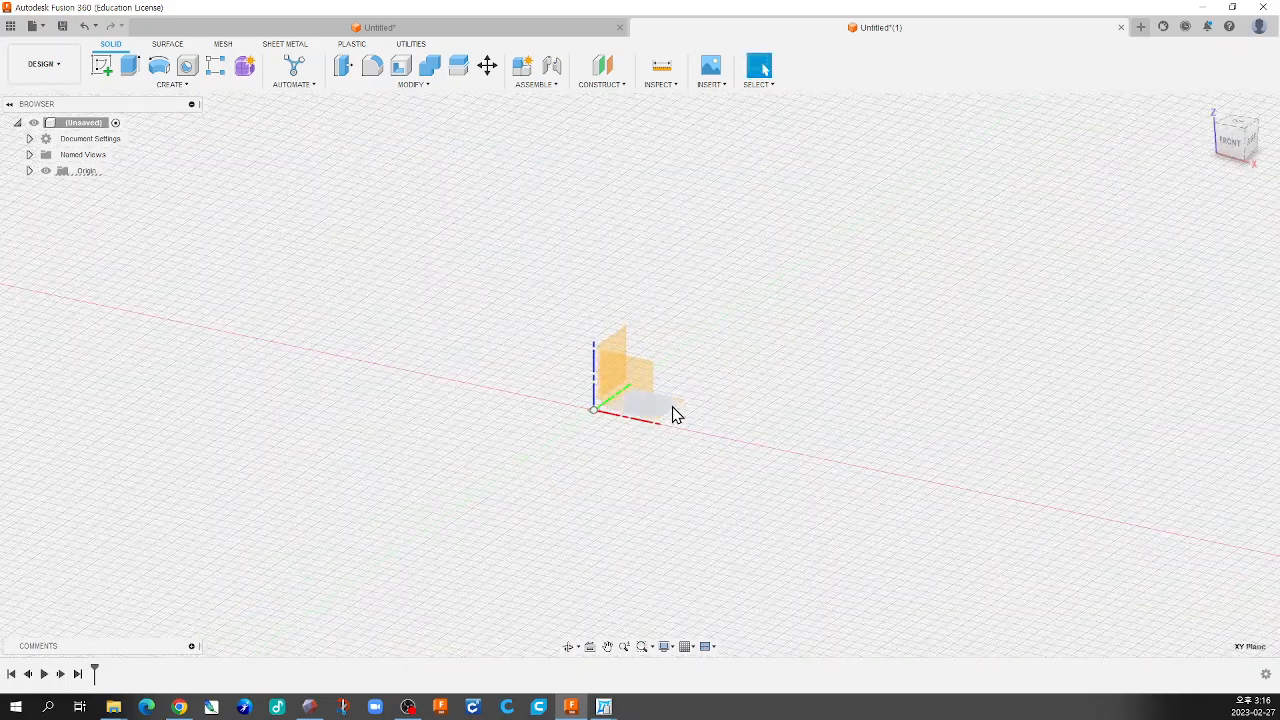
middle_click_drag(720, 363, 672, 347, "shift")
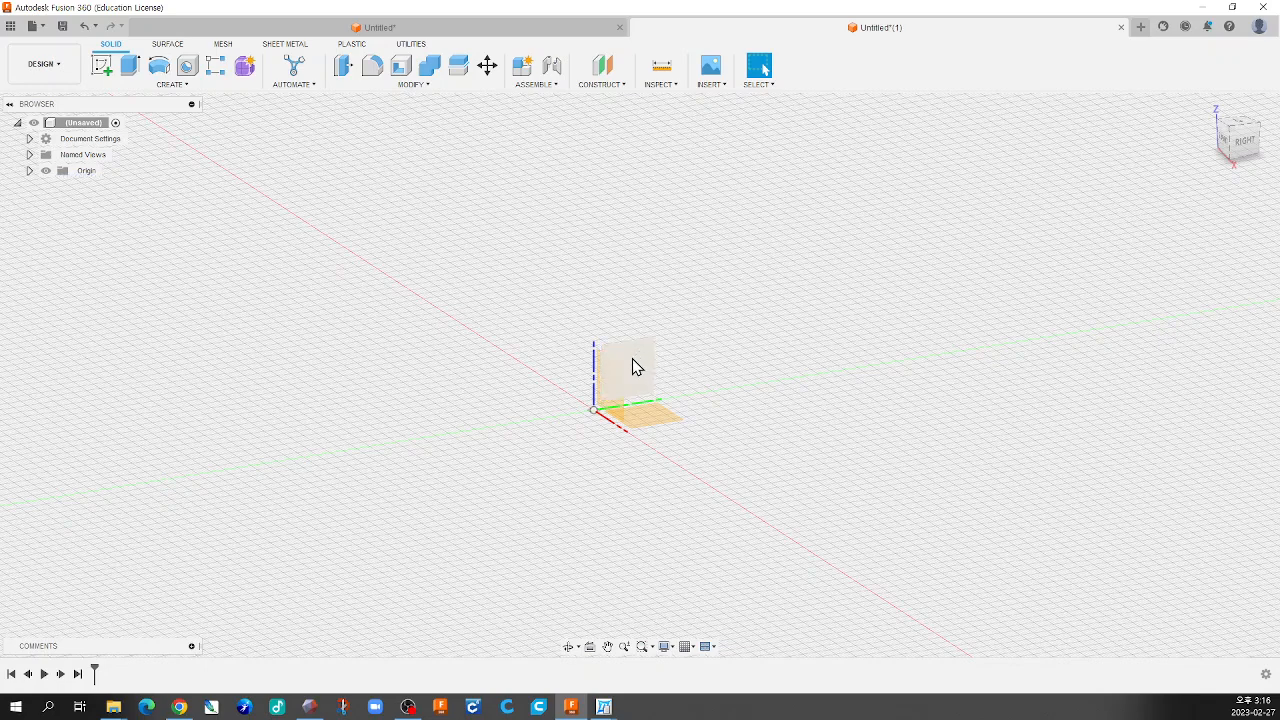
left_click(632, 367)
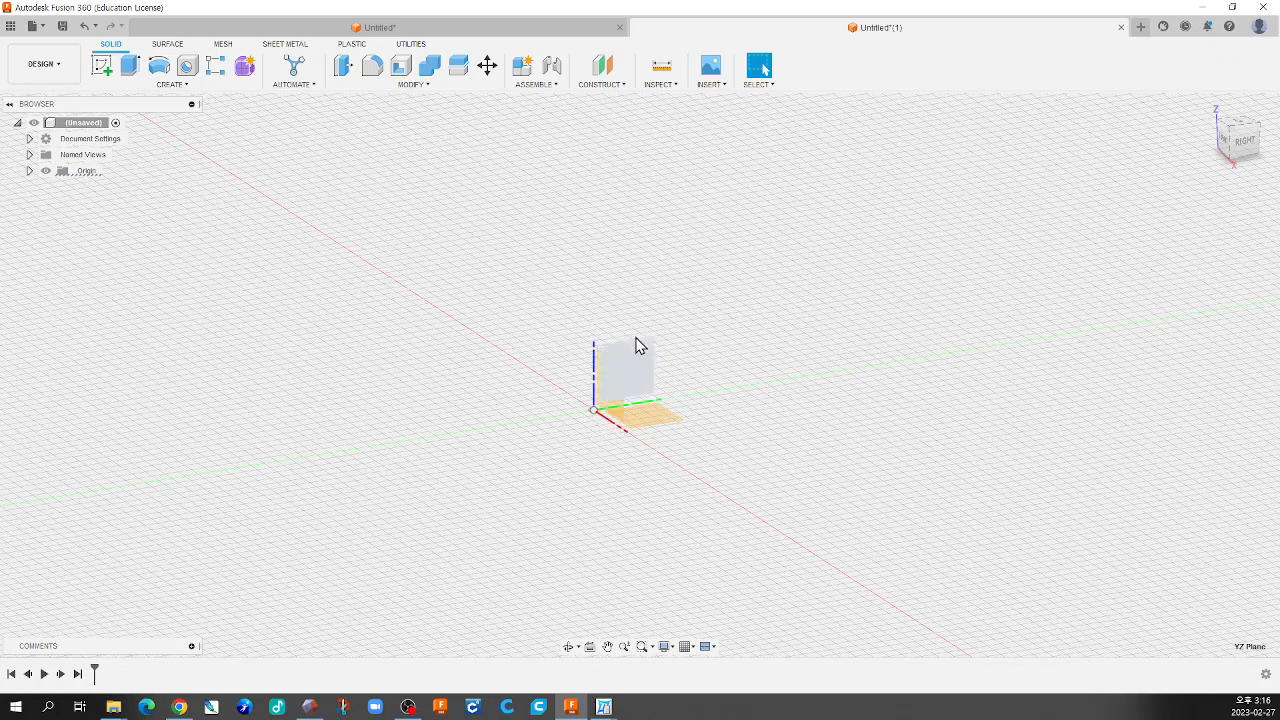
Sketch a circle about 19 mm in diameter on the YZ origin plane, next to the origin, and finish the sketch
left_click(29, 171)
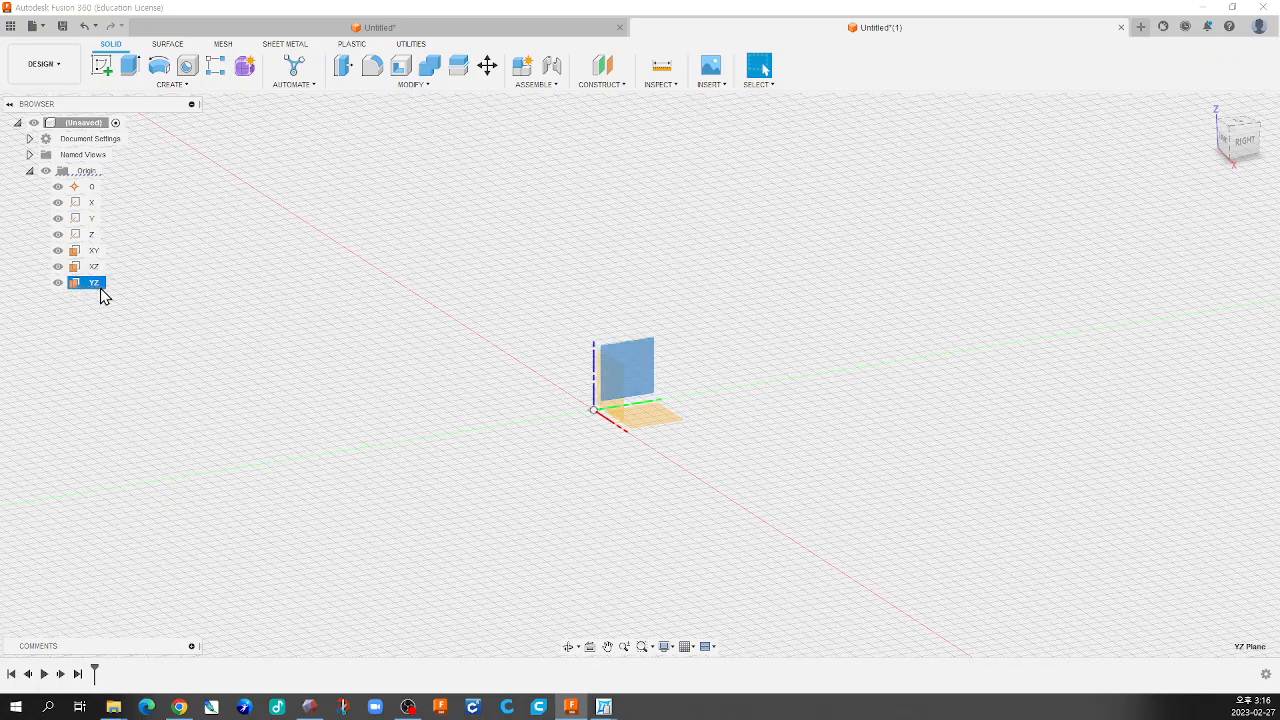
left_click(611, 308)
left_click(631, 360)
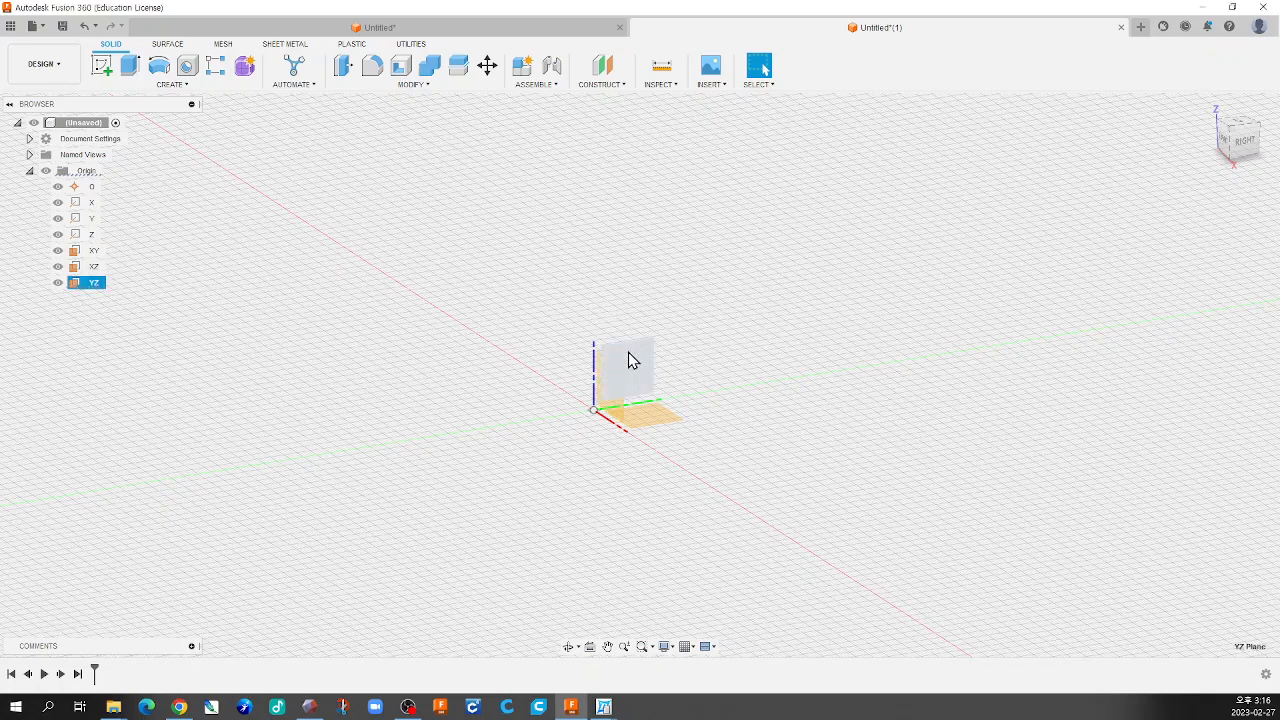
left_click(103, 67)
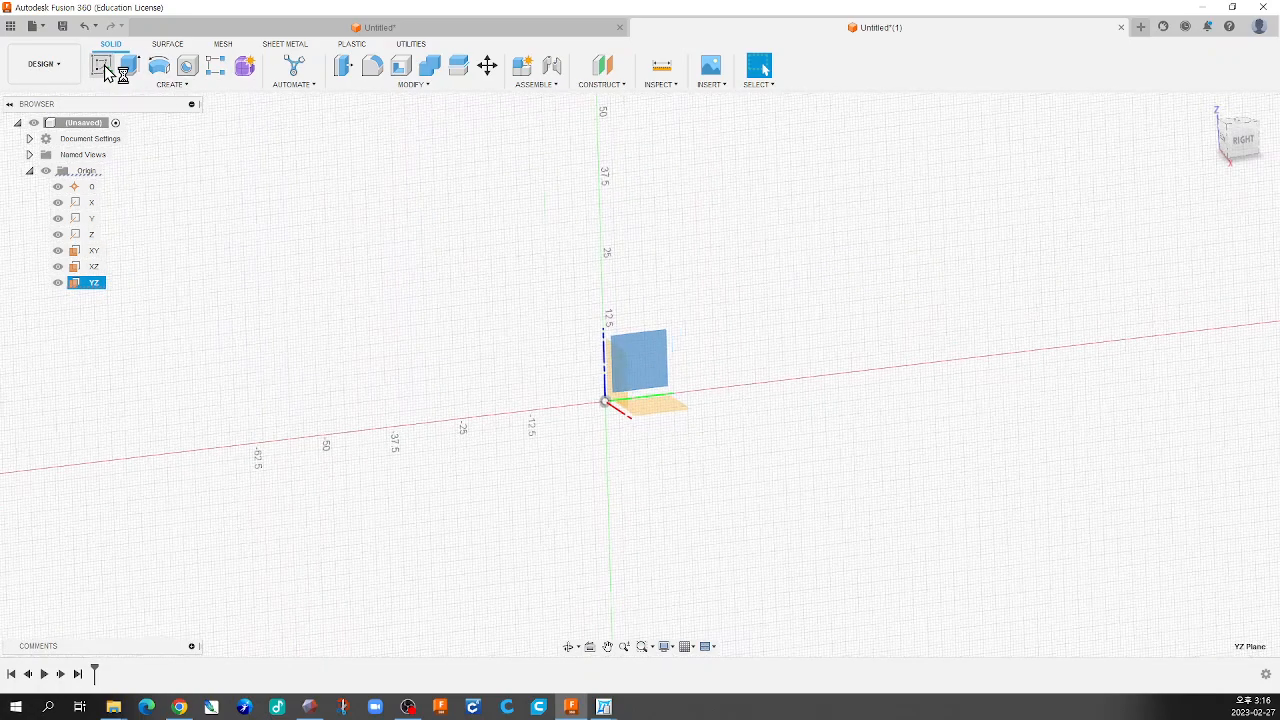
left_click(159, 66)
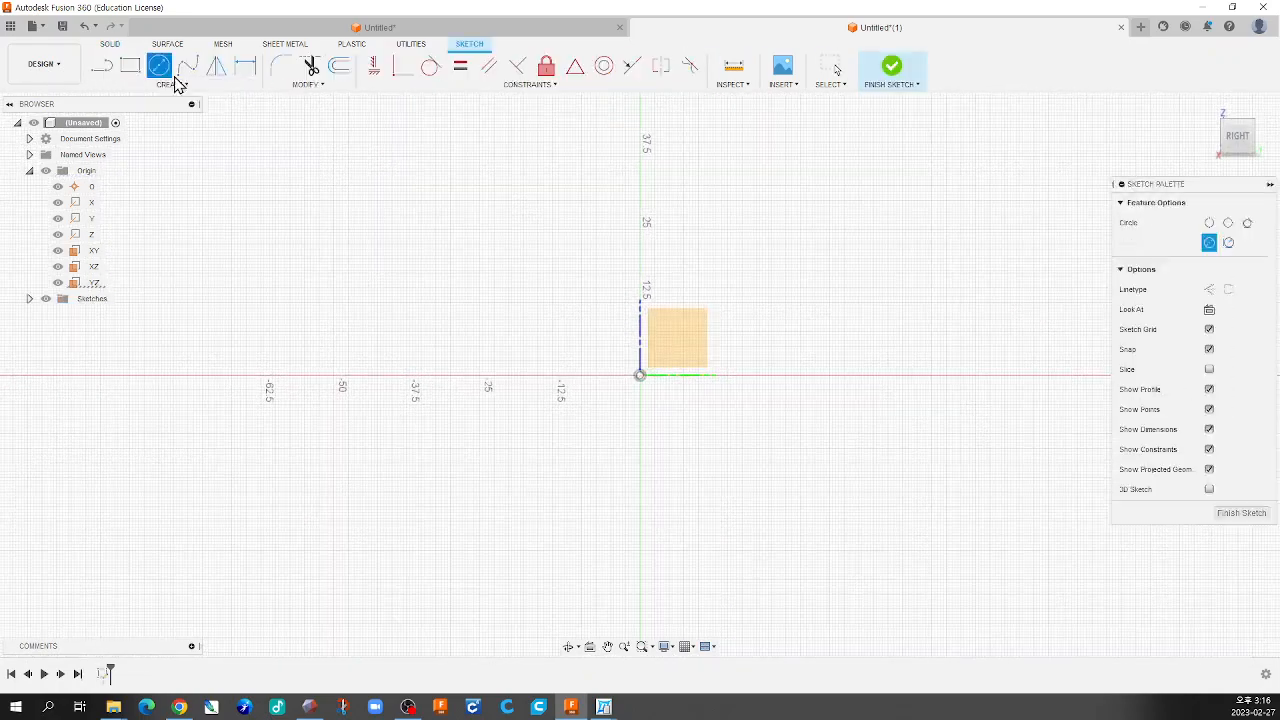
left_click(692, 320)
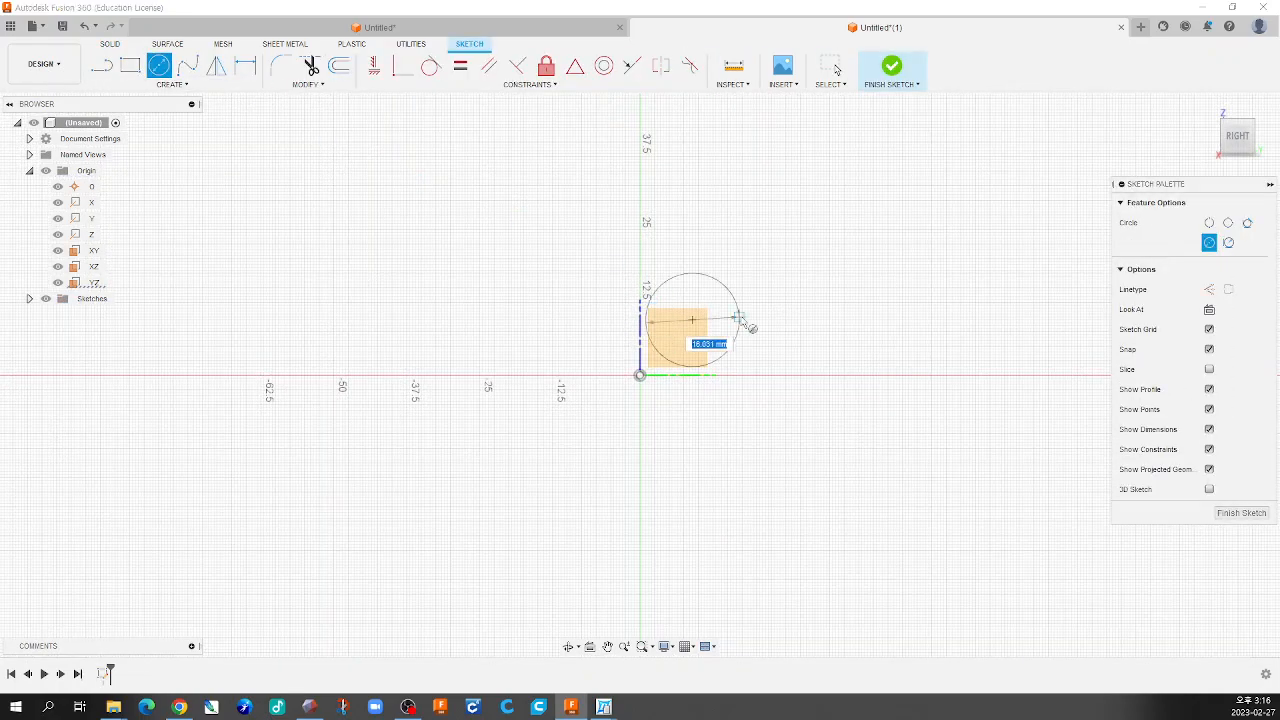
left_click(748, 322)
left_click(892, 66)
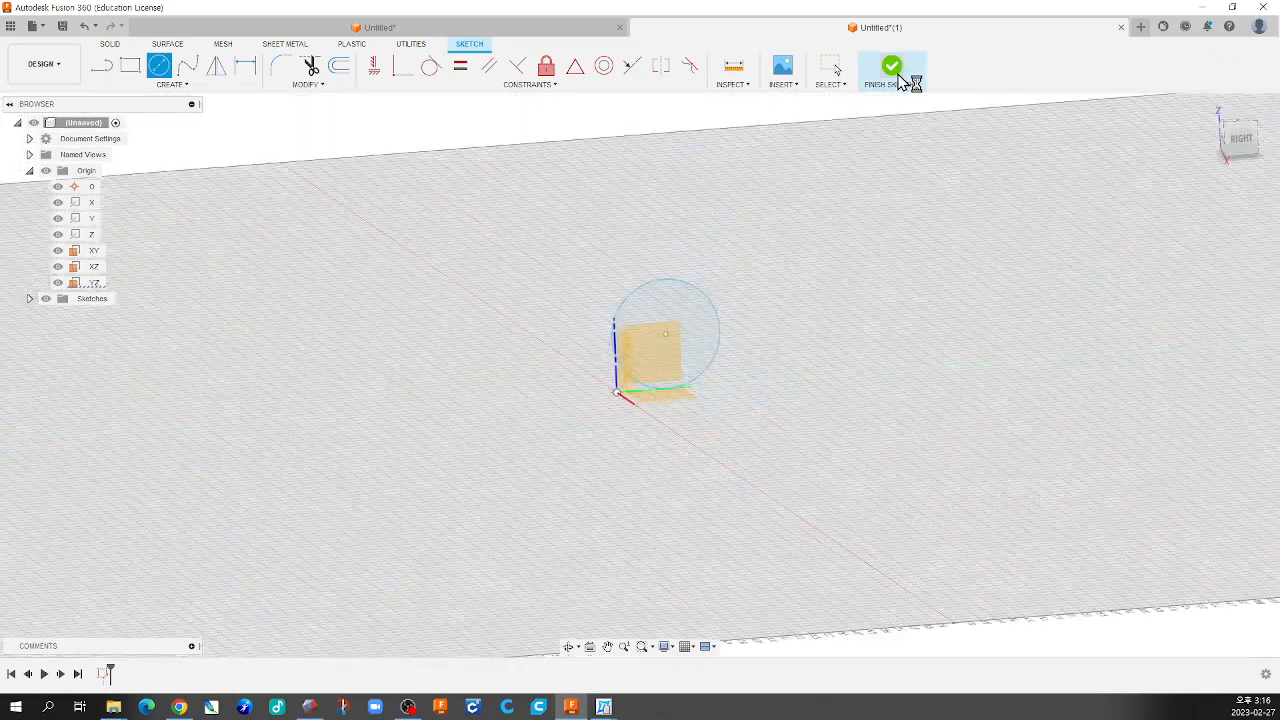
Extrude the circle 59.50 mm to one side as a new body
left_click(129, 66)
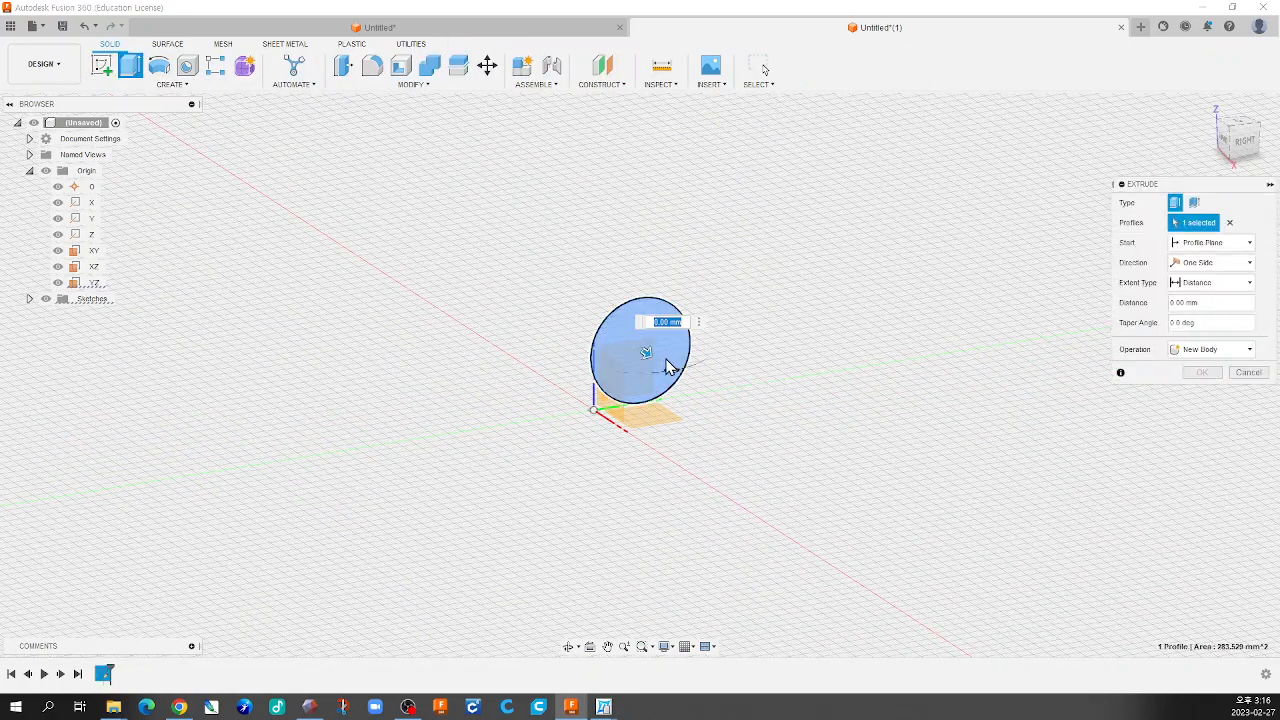
left_click_drag(652, 362, 1004, 458)
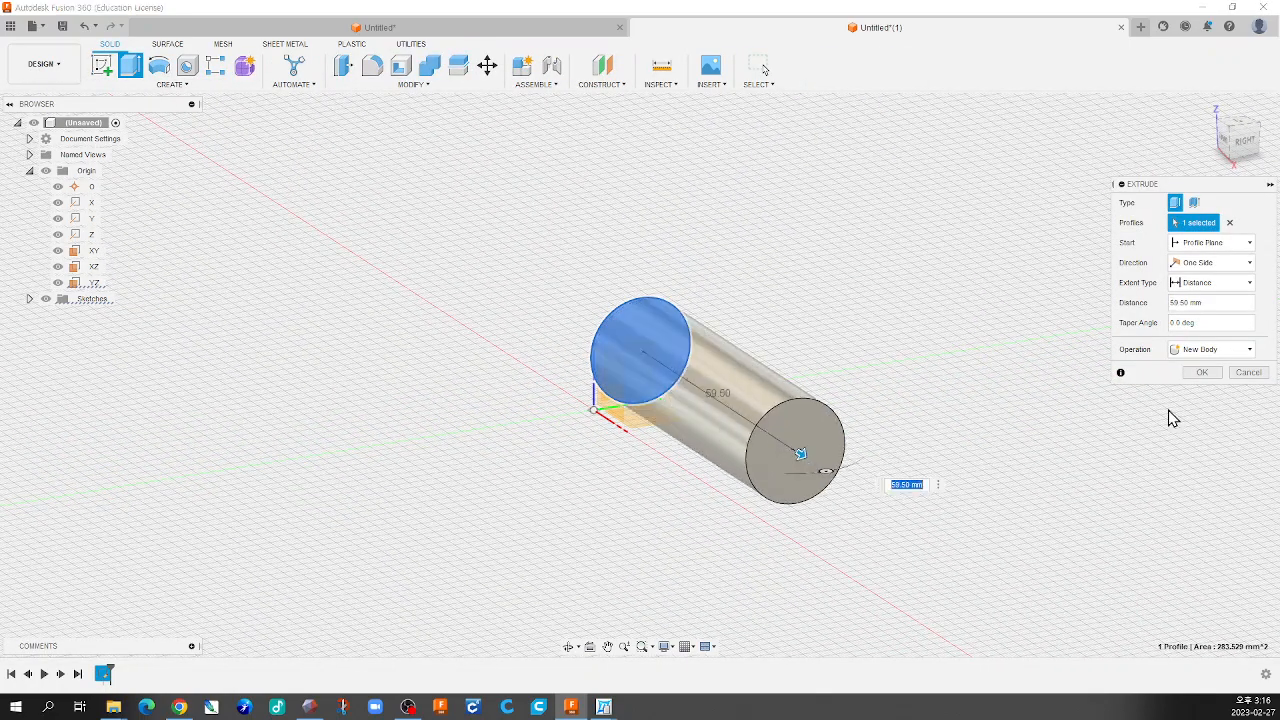
left_click(1202, 372)
middle_click_drag(888, 377, 784, 372, "shift")
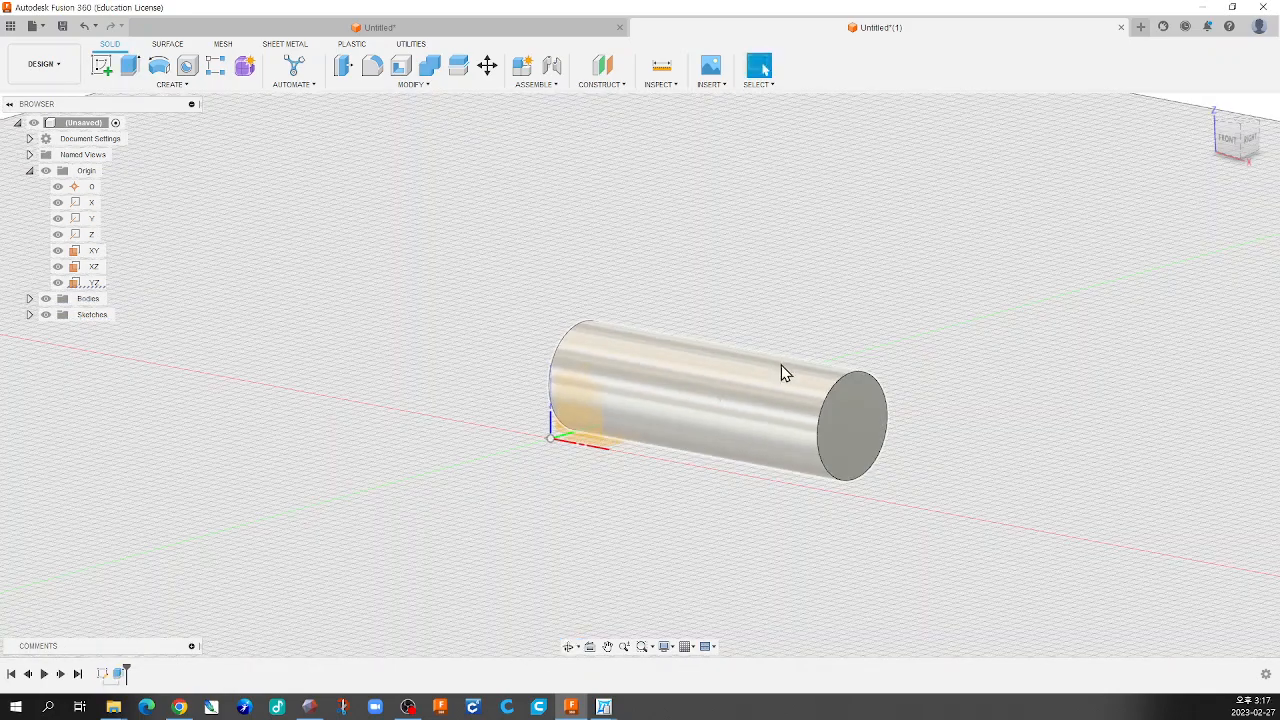
Return to the Untitled* design and examine the box and upright cylinder from the home view and a slightly rotated angle
left_click(545, 32)
left_click(569, 230)
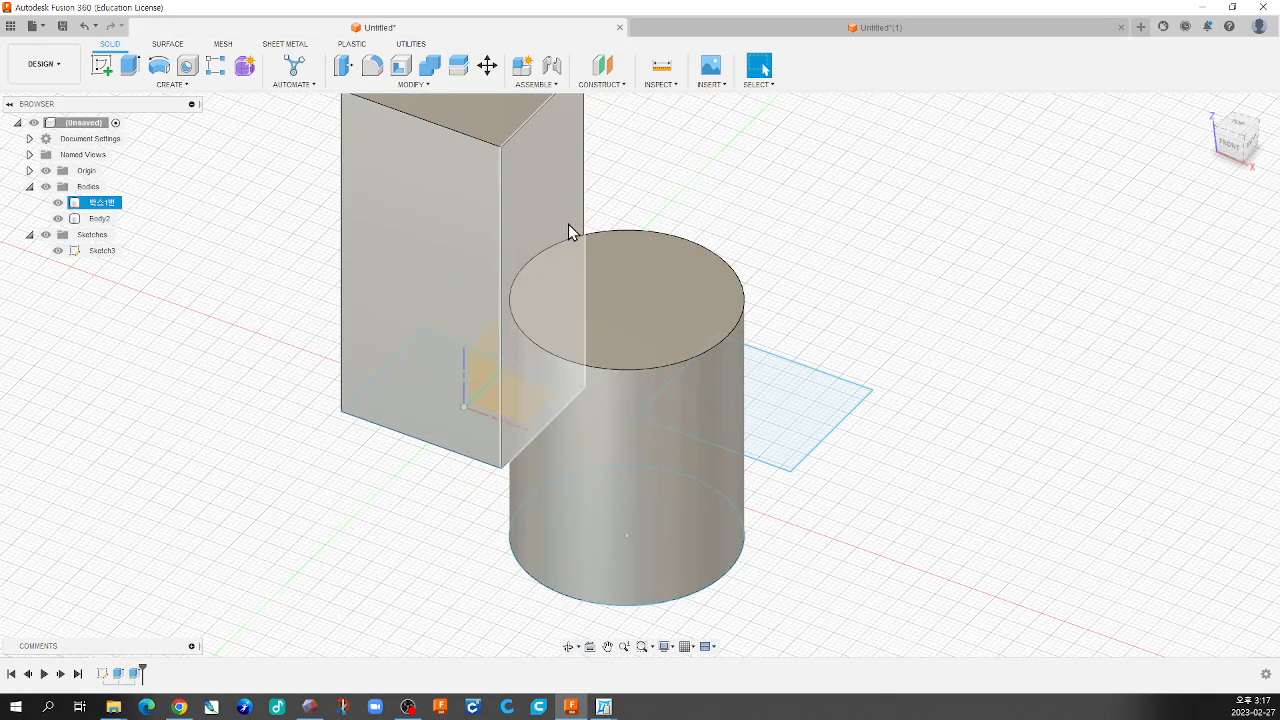
left_click(583, 347)
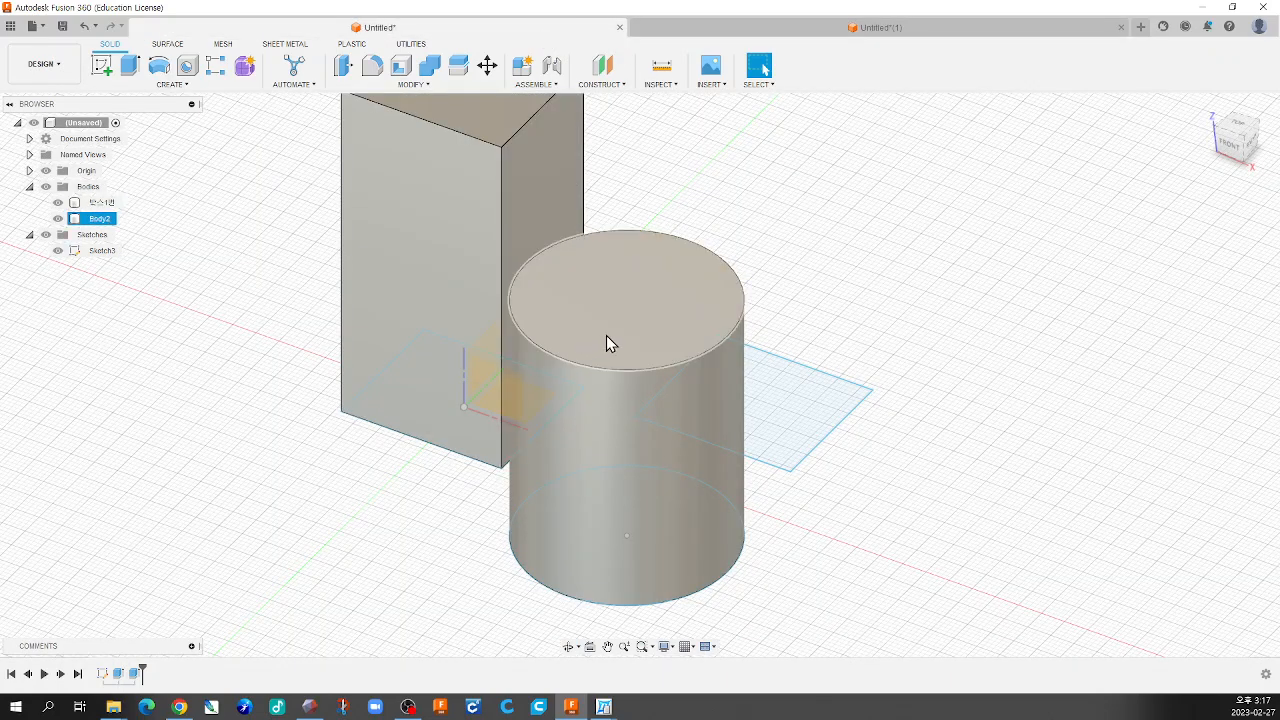
left_click(1058, 250)
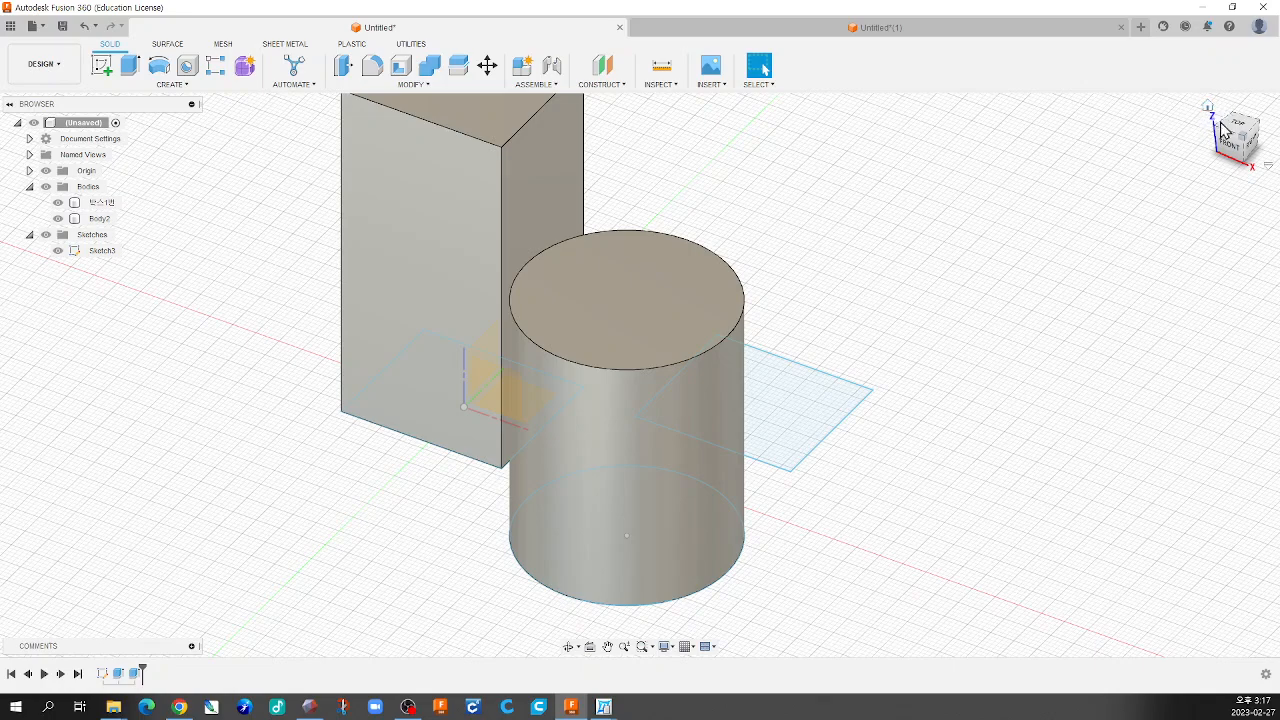
left_click(1207, 107)
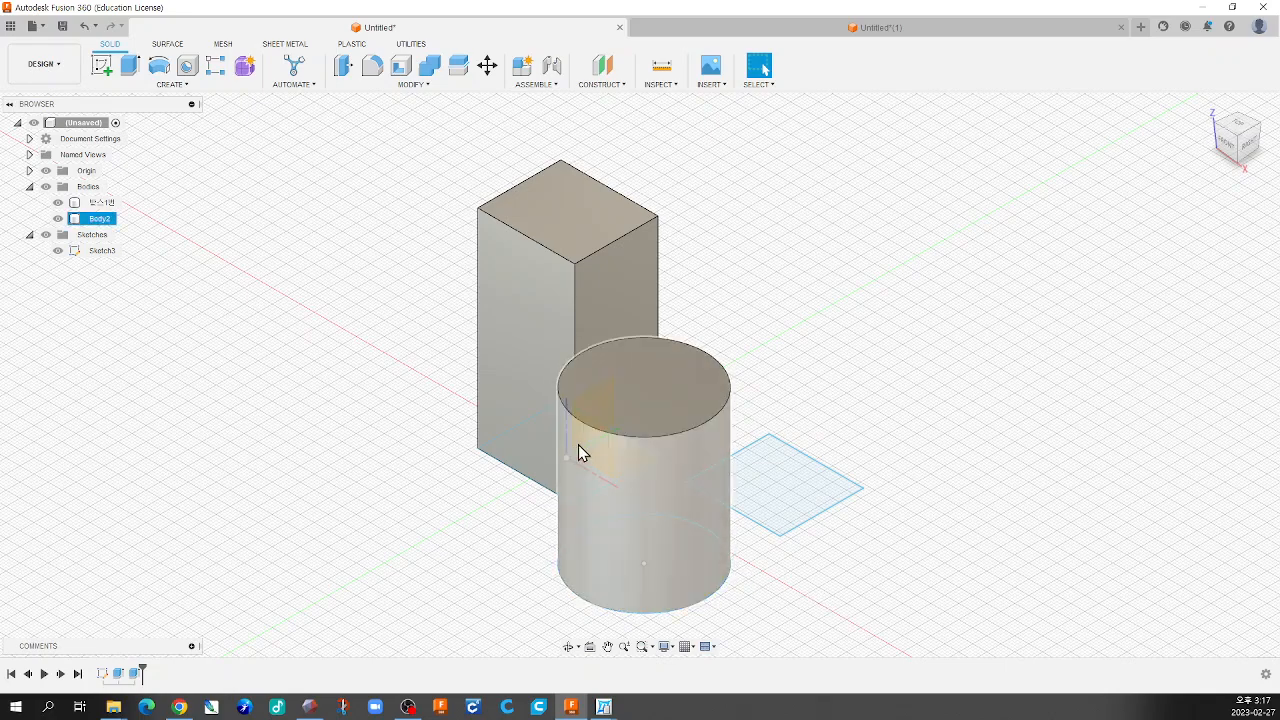
mouse_move(844, 323)
middle_mouse_down("shift")
mouse_move(834, 329)
mouse_move(851, 337)
middle_mouse_up("shift")
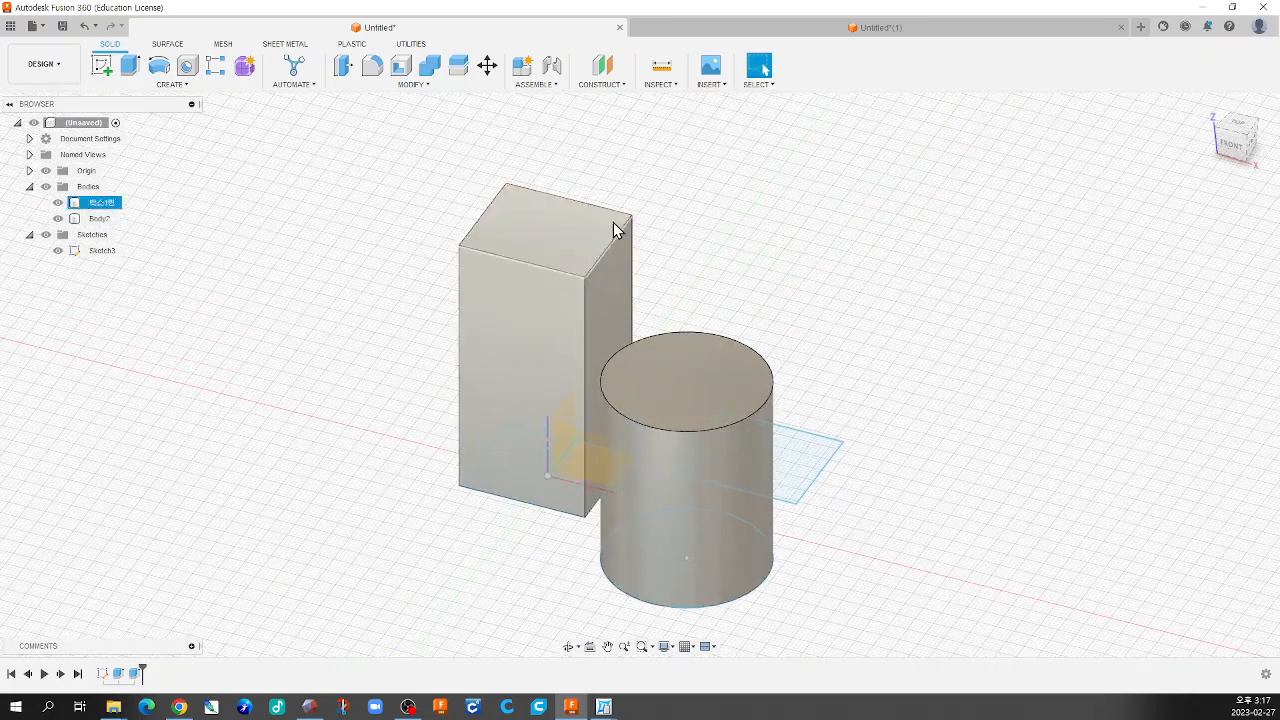
Compare the horizontal cylinder in the Untitled*(1) design with the upright bodies in the other design, viewing it from several angles
left_click(815, 33)
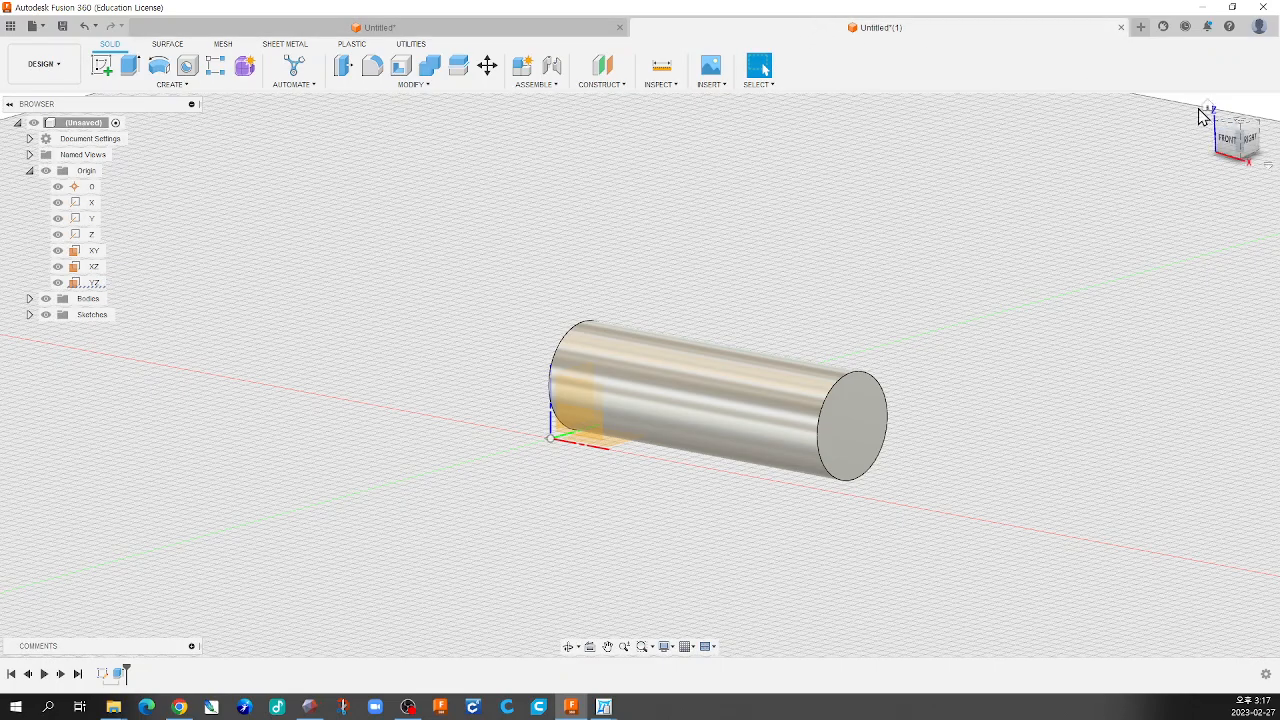
left_click(1208, 108)
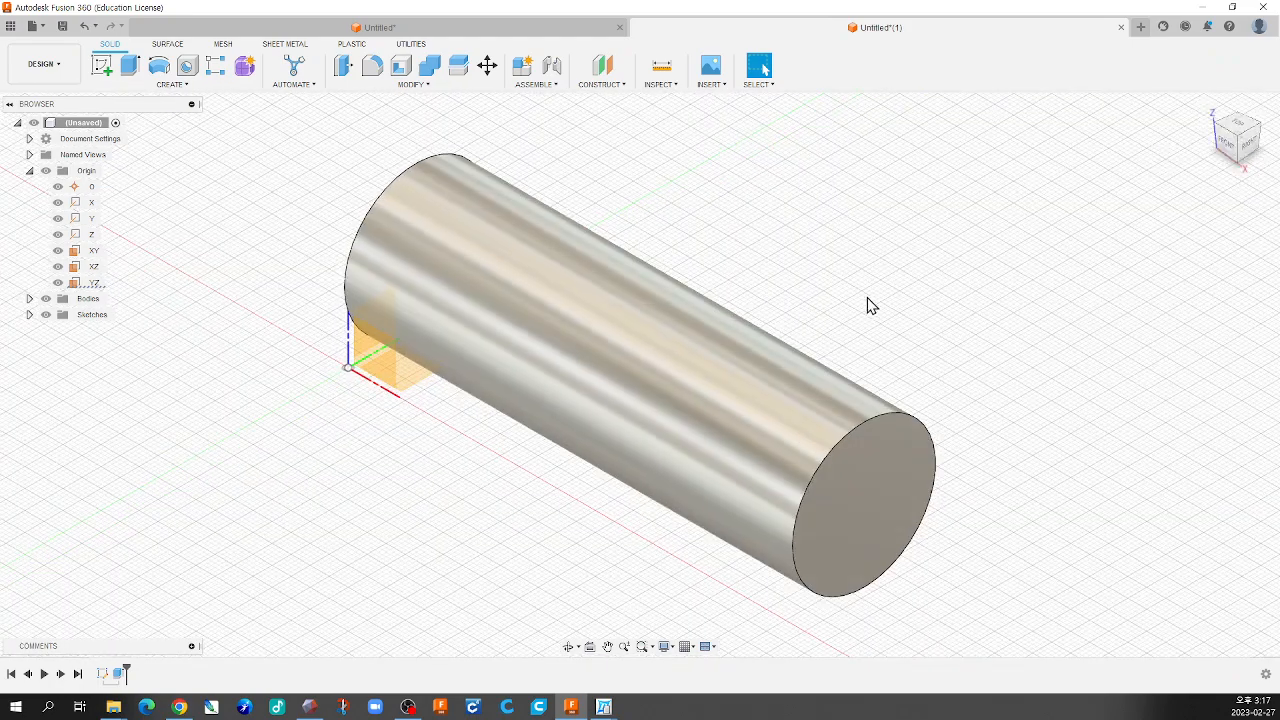
scroll(810, 343, "up", 3)
scroll(811, 360, "down", 5)
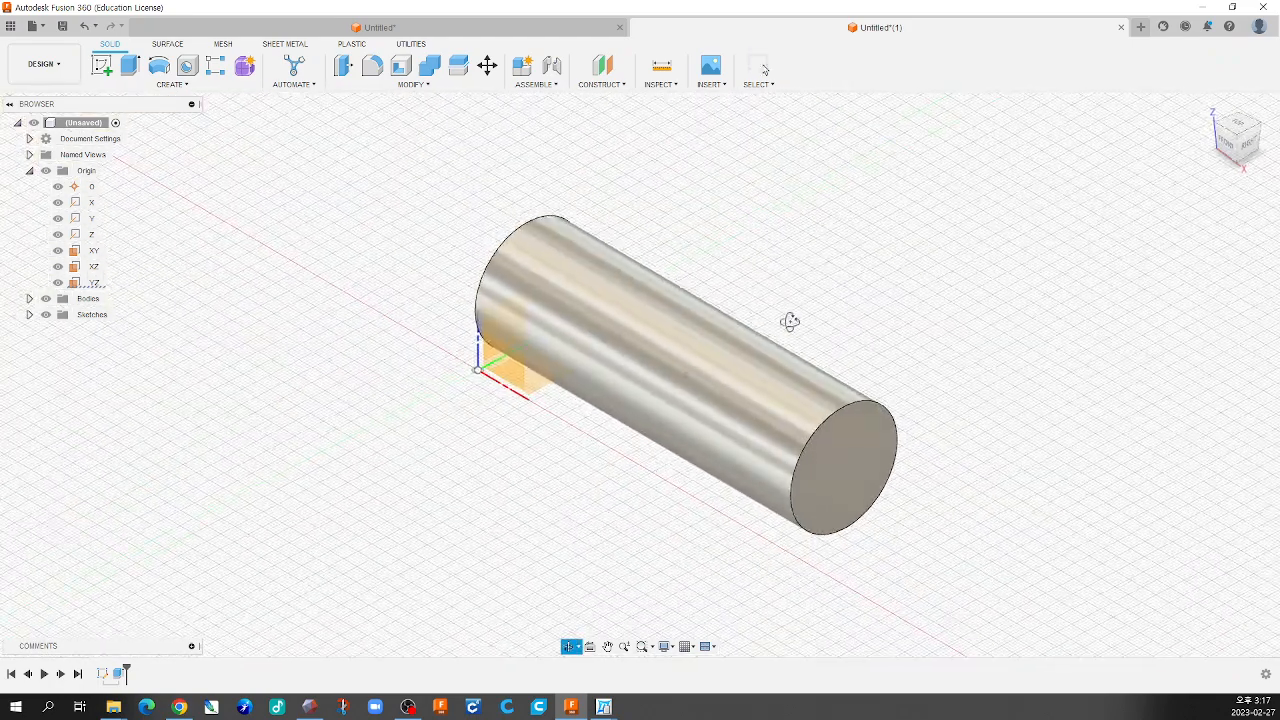
middle_click_drag(791, 320, 684, 452, "shift")
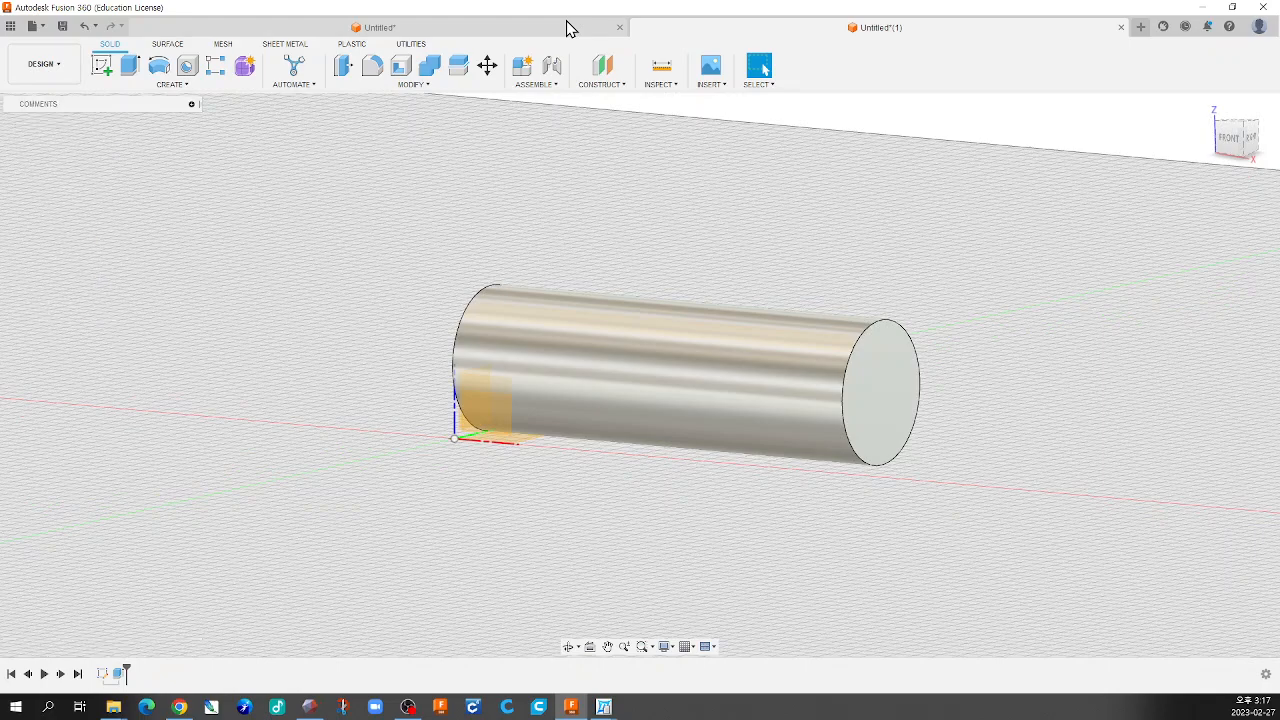
left_click(569, 27)
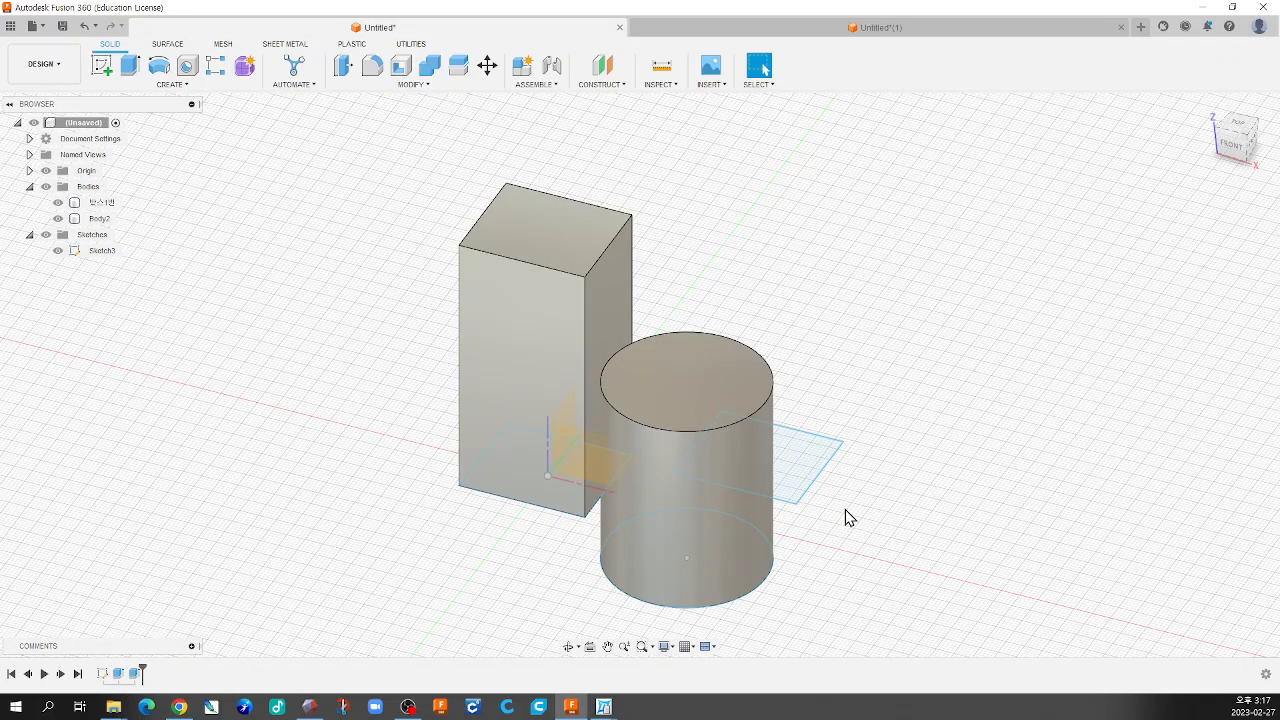
left_click(806, 32)
middle_click_drag(740, 170, 546, 331, "shift")
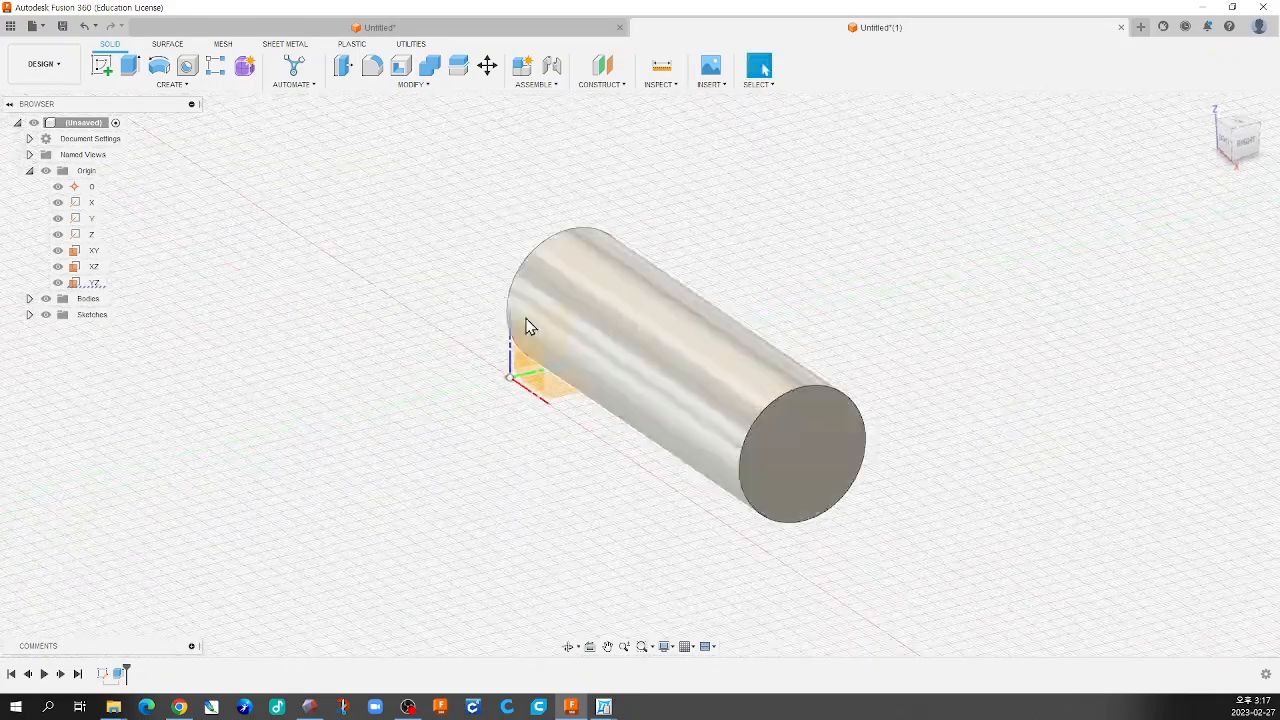
middle_click_drag(854, 443, 1051, 483, "shift")
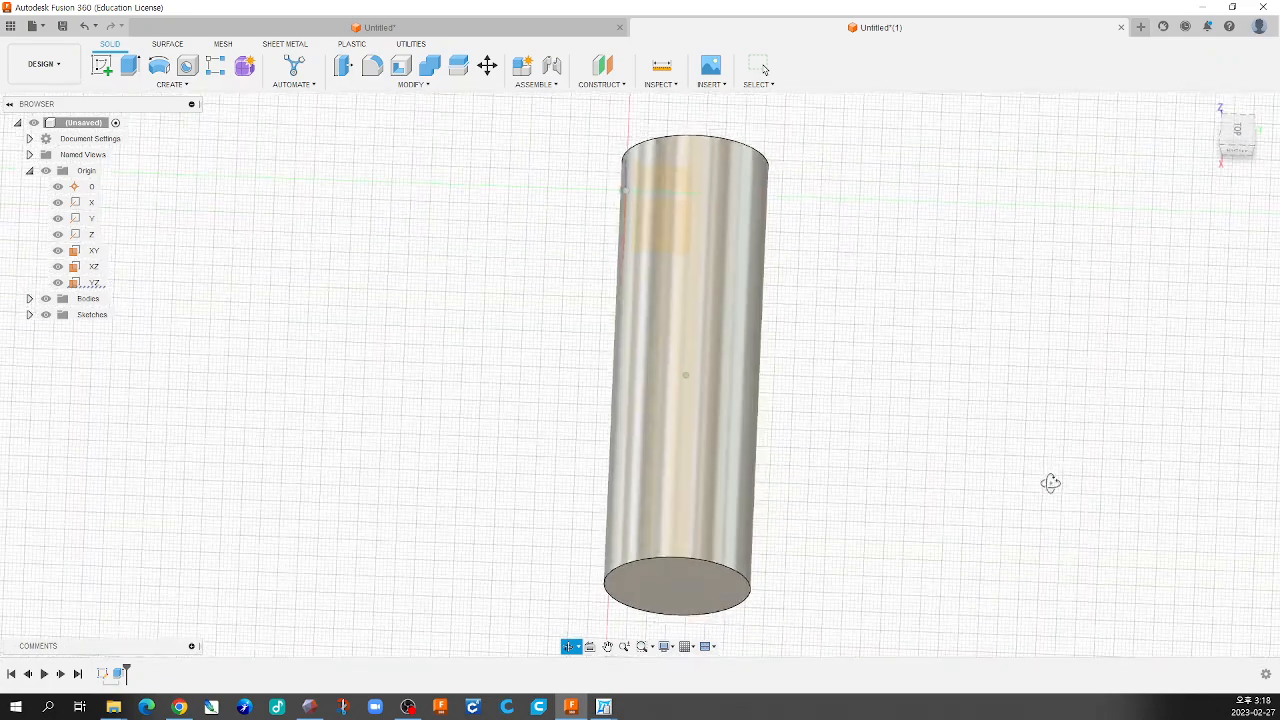
left_click(1209, 107)
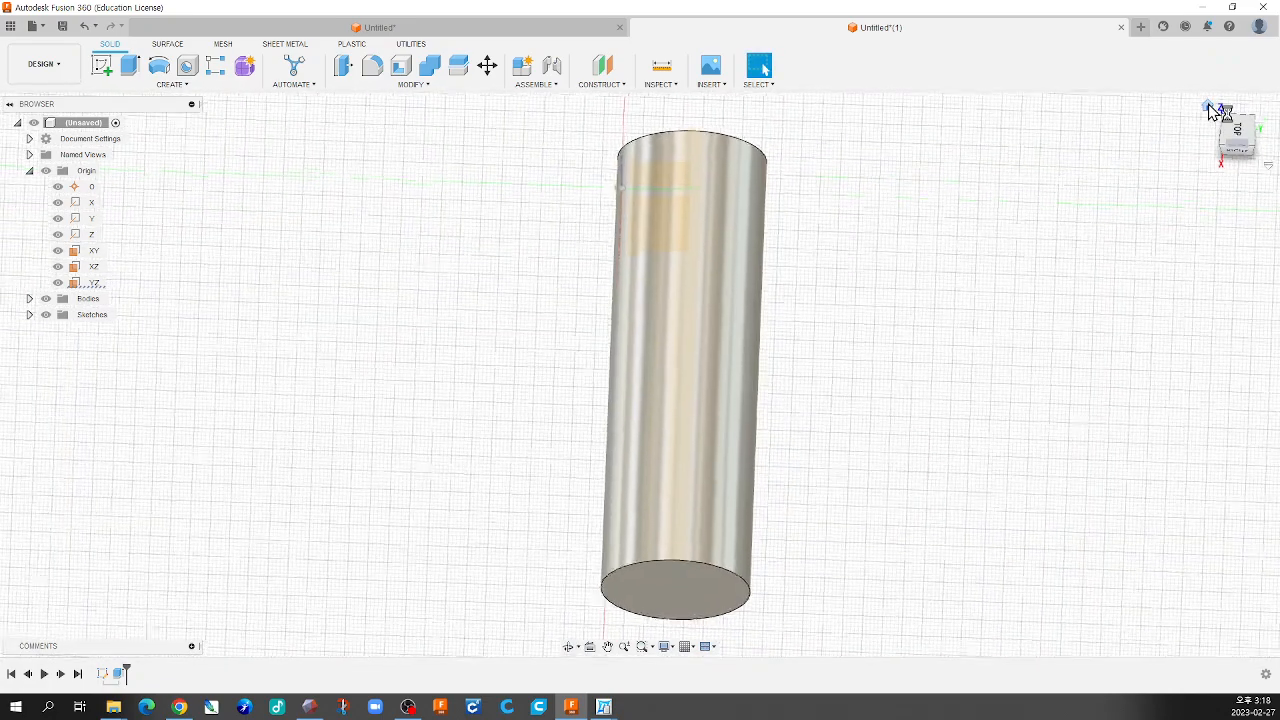
Go back to the Untitled* design and examine the box, the cylinder and the flat square profile from the front, above and at an angle
left_click(526, 34)
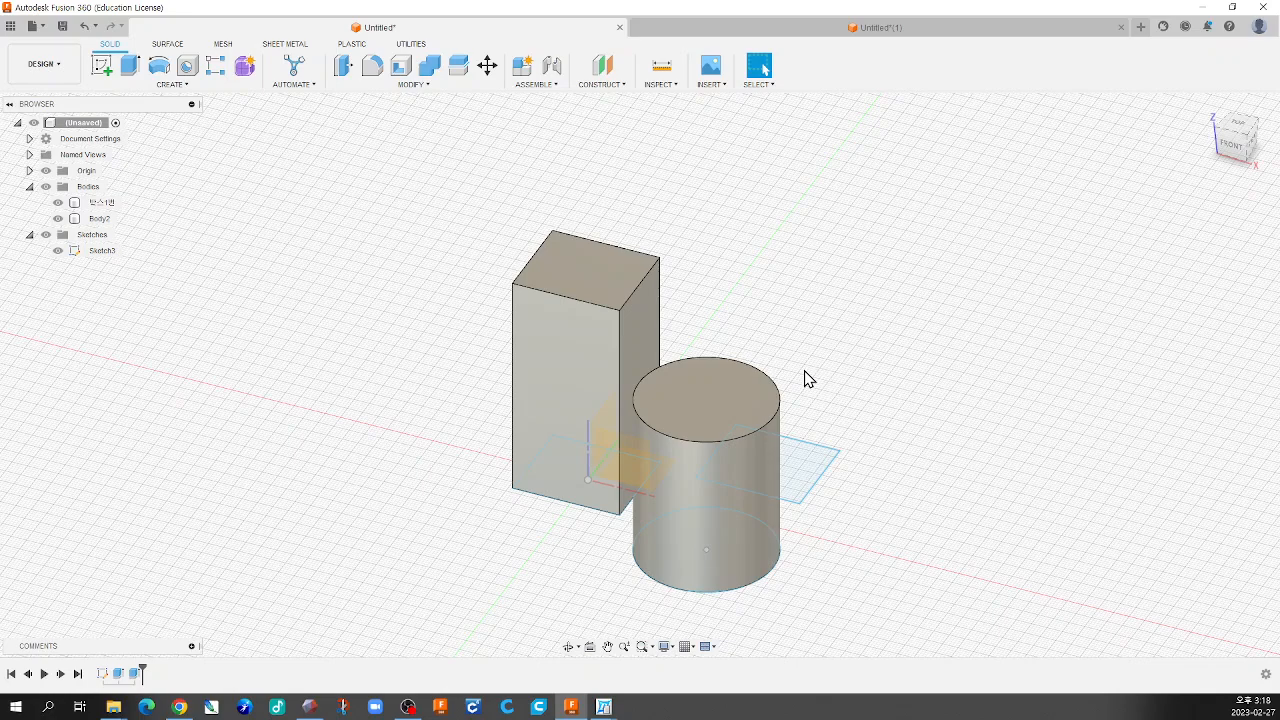
scroll(726, 386, "down", 2)
scroll(731, 360, "up", 3)
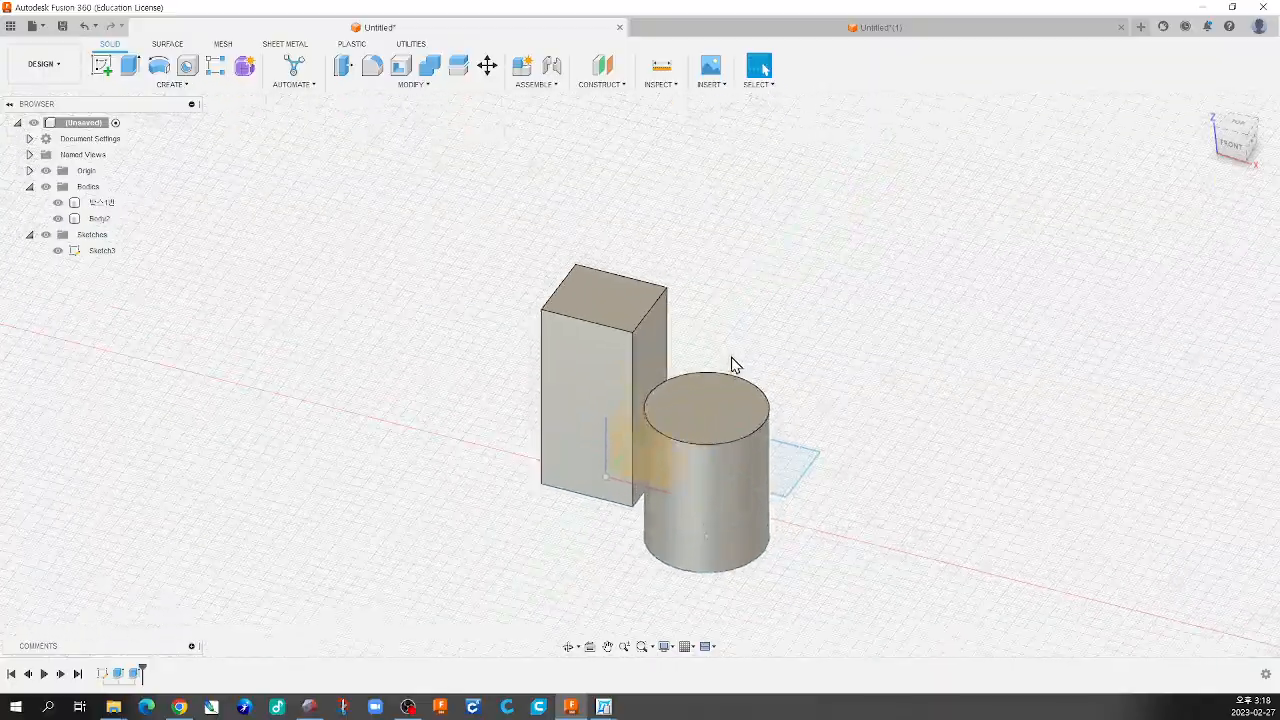
scroll(743, 390, "down", 3)
middle_click_drag(743, 396, 717, 451, "shift")
scroll(702, 412, "up", 2)
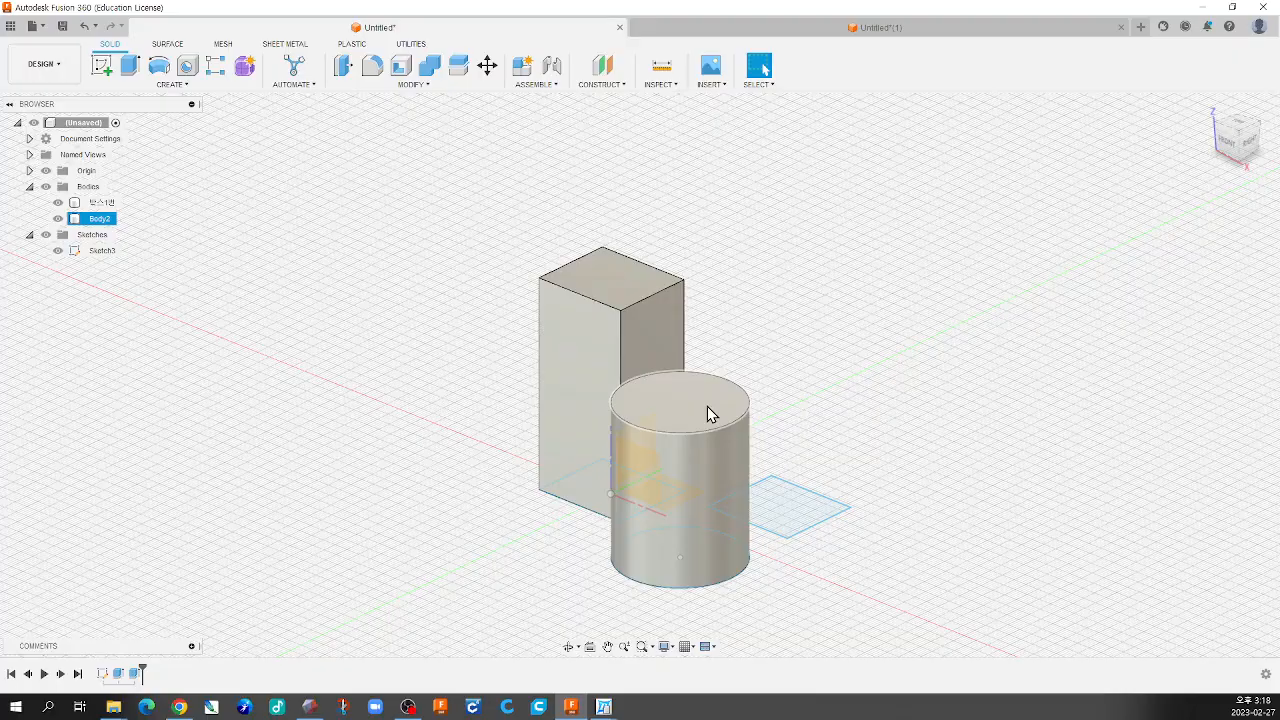
mouse_move(694, 426)
middle_mouse_down("shift")
mouse_move(592, 416)
mouse_move(709, 414)
middle_mouse_up("shift")
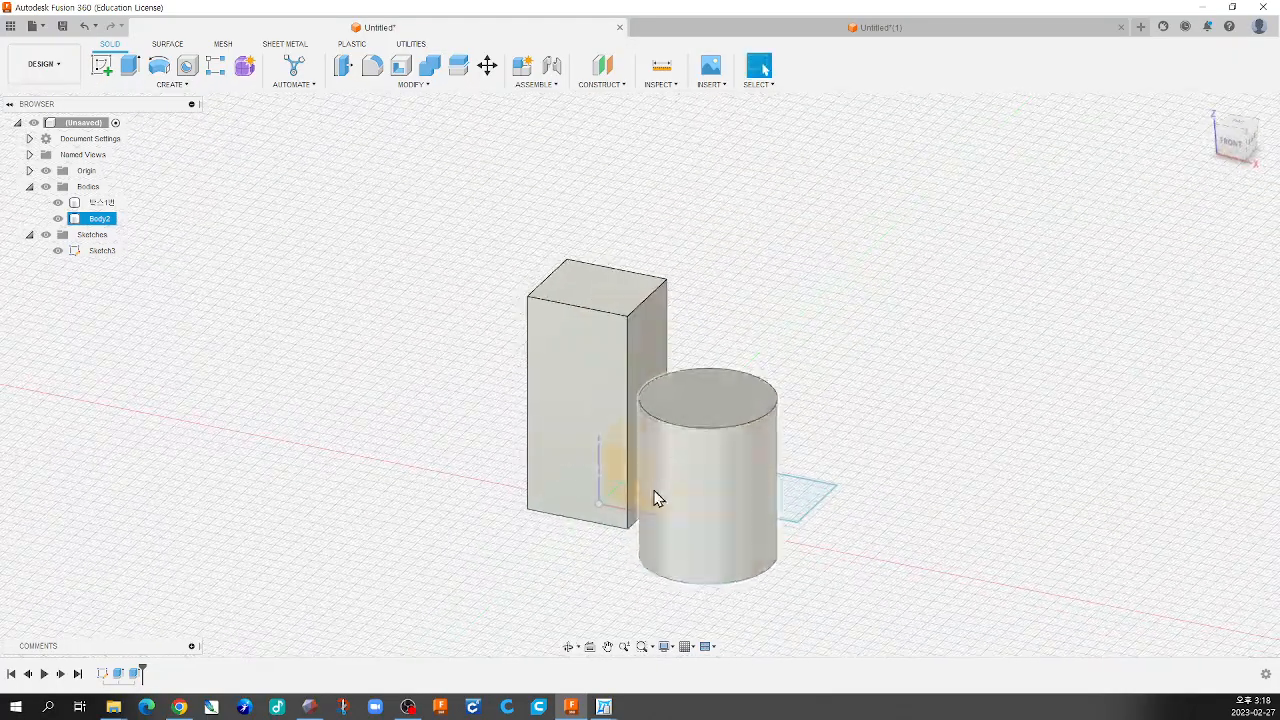
scroll(650, 512, "down", 2)
scroll(656, 522, "up", 2)
scroll(665, 532, "down", 2)
scroll(680, 529, "up", 4)
mouse_move(720, 249)
middle_mouse_down("shift")
mouse_move(732, 249)
mouse_move(720, 257)
middle_mouse_up("shift")
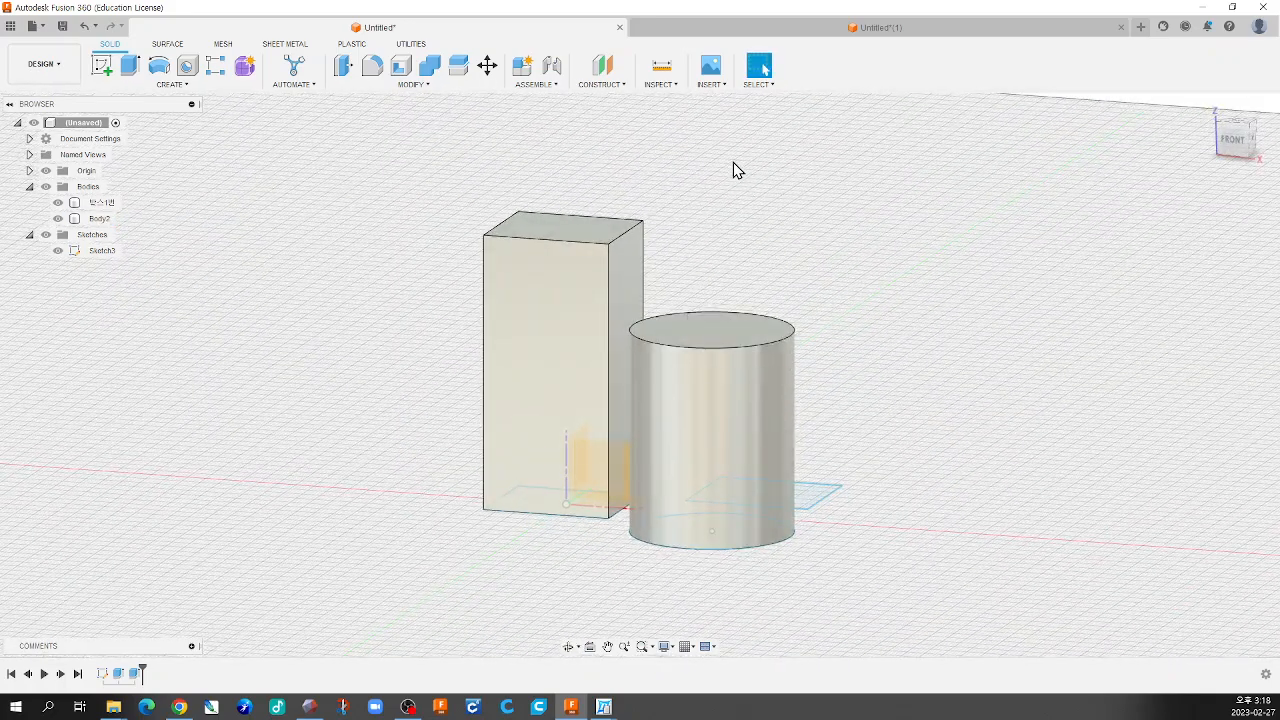
middle_click_drag(777, 326, 789, 480, "shift")
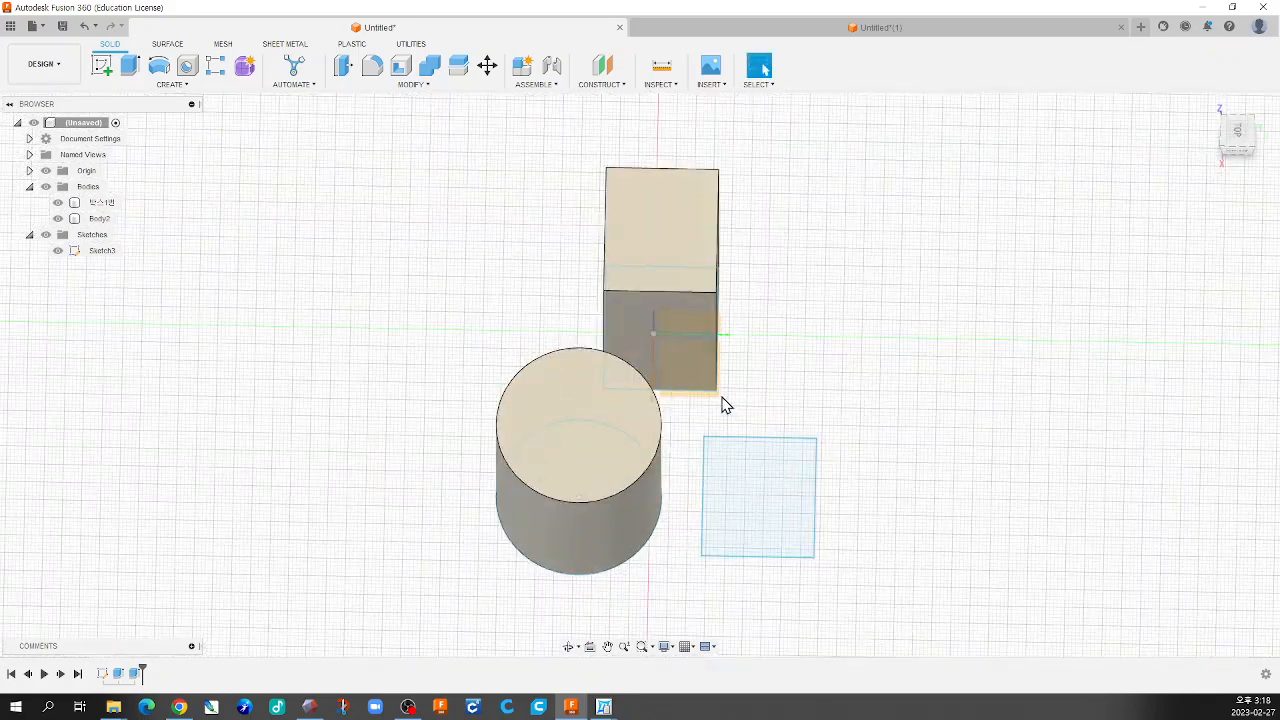
middle_click_drag(757, 431, 889, 363, "shift")
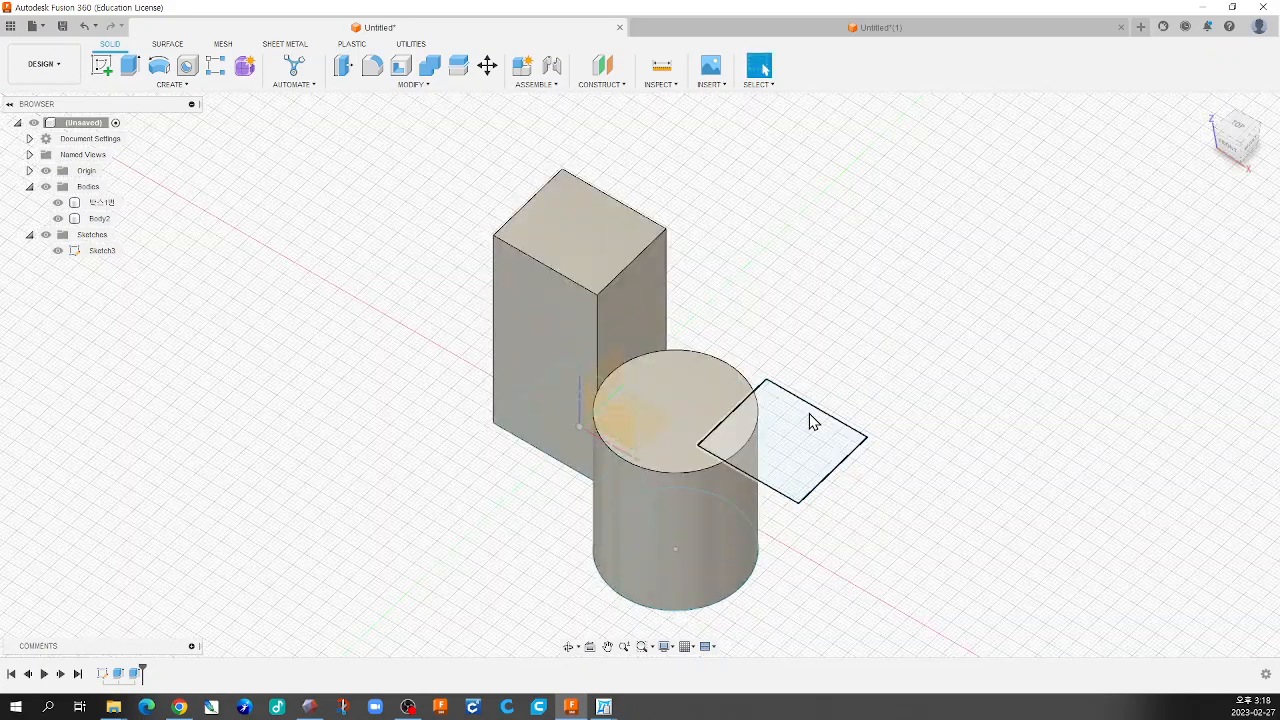
Examine the box's top, front and side faces as possible sketch planes, viewing the bodies from an angle
middle_click_drag(800, 485, 857, 491, "shift")
left_click(586, 238)
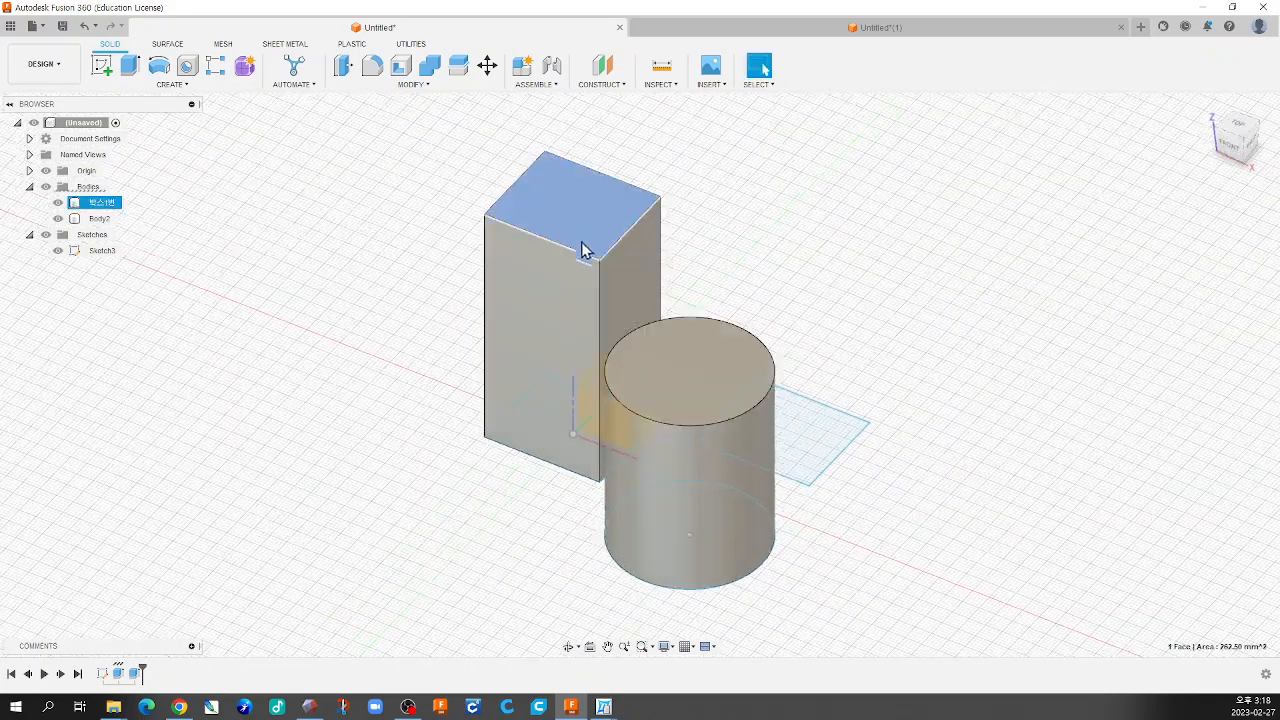
left_click(550, 315)
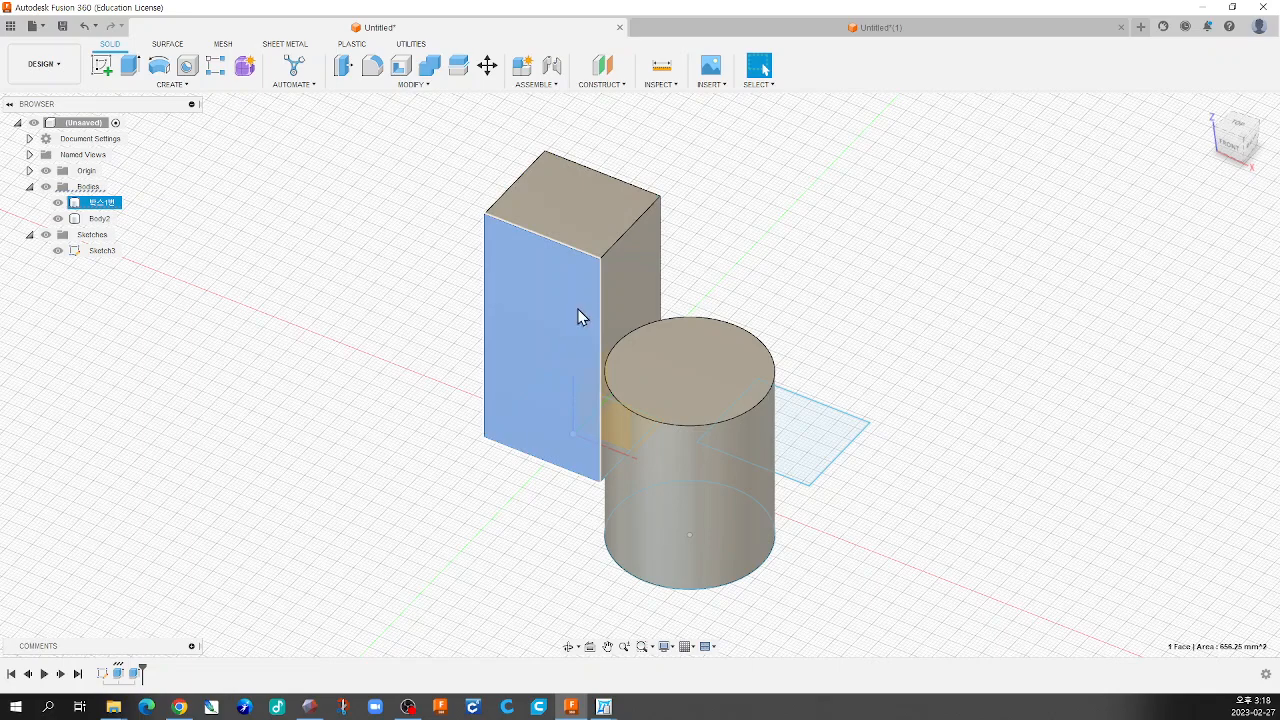
left_click(643, 279)
left_click(767, 257)
middle_click_drag(768, 258, 800, 306, "shift")
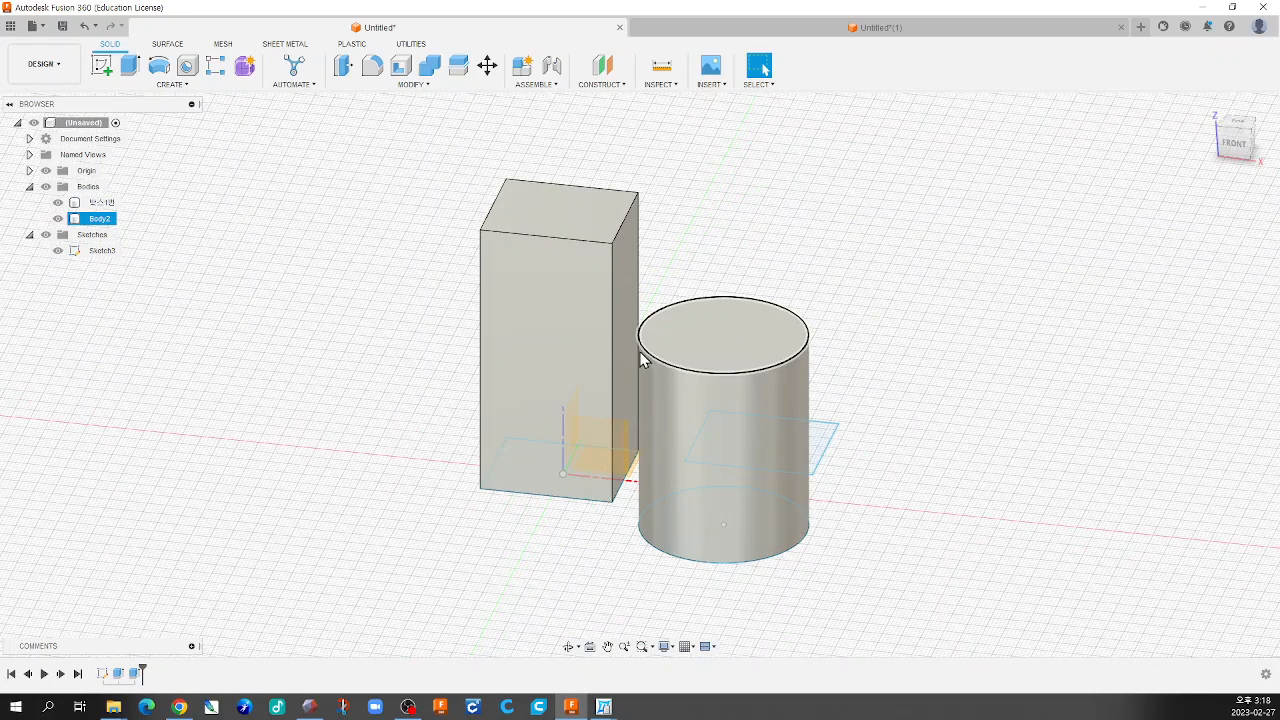
Start a sketch on the flat top face of the upright cylinder
left_click(723, 319)
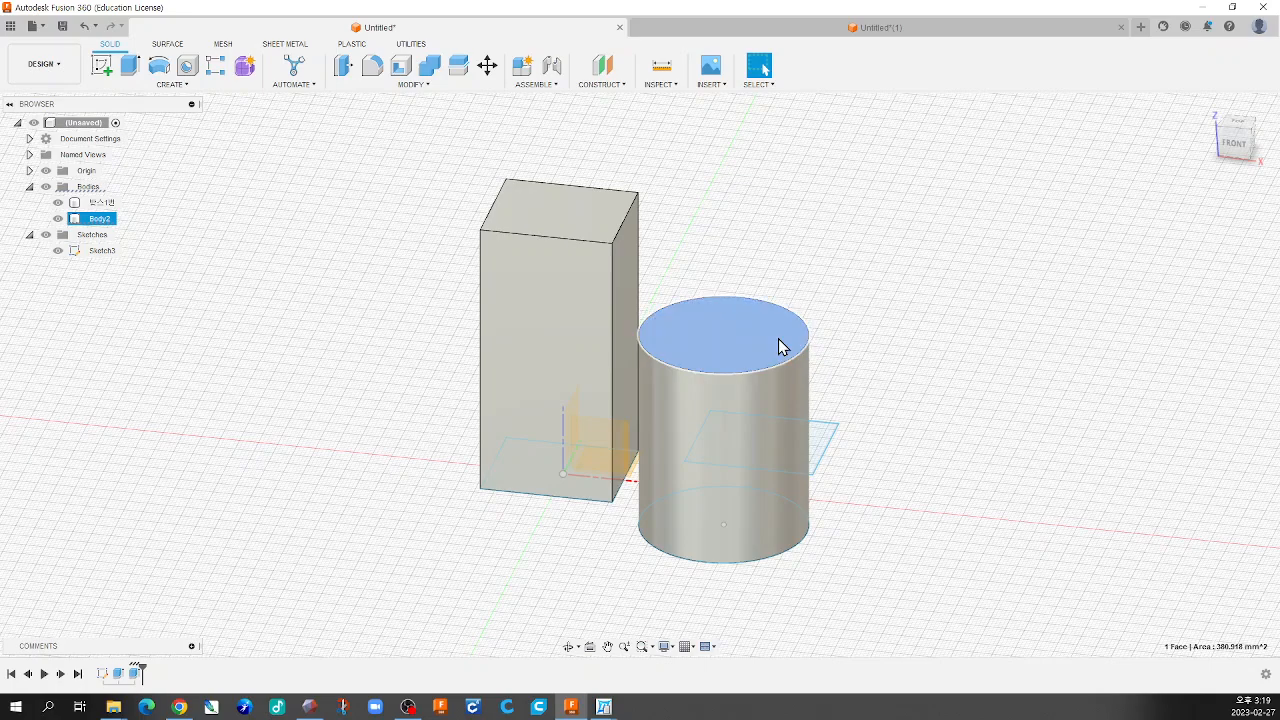
left_click(103, 67)
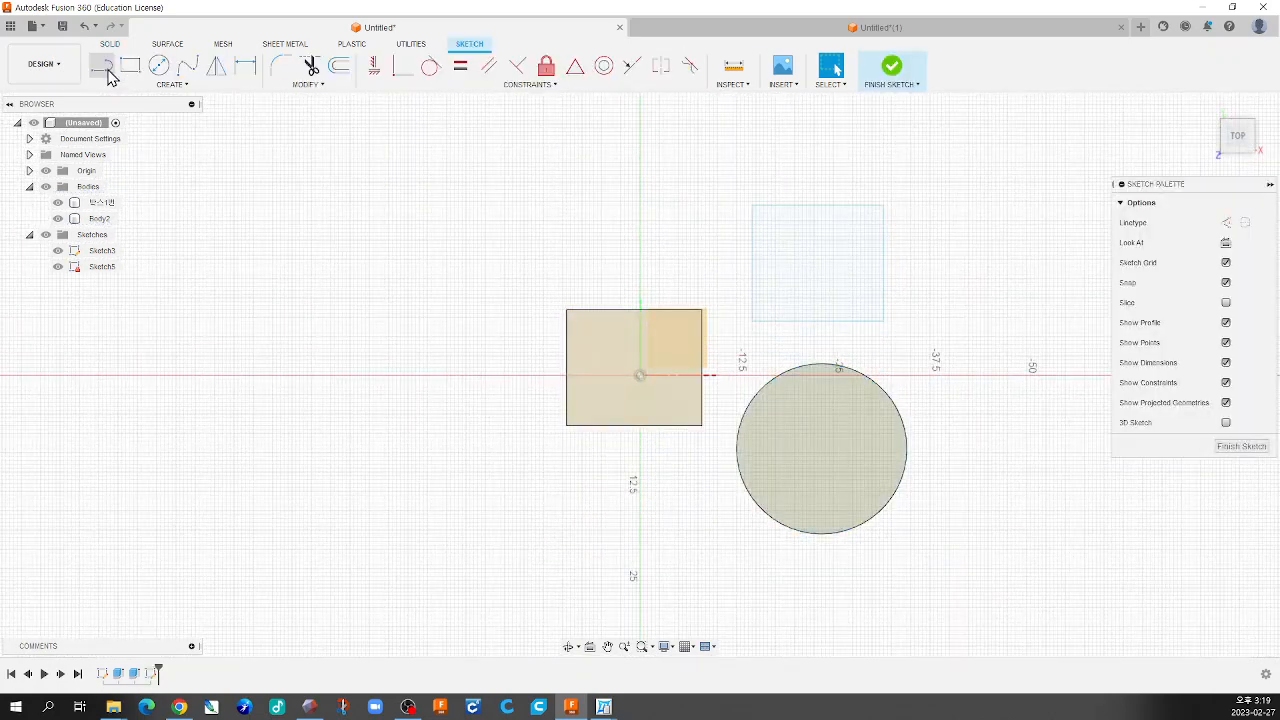
scroll(406, 311, "down", 2)
scroll(609, 391, "up", 4)
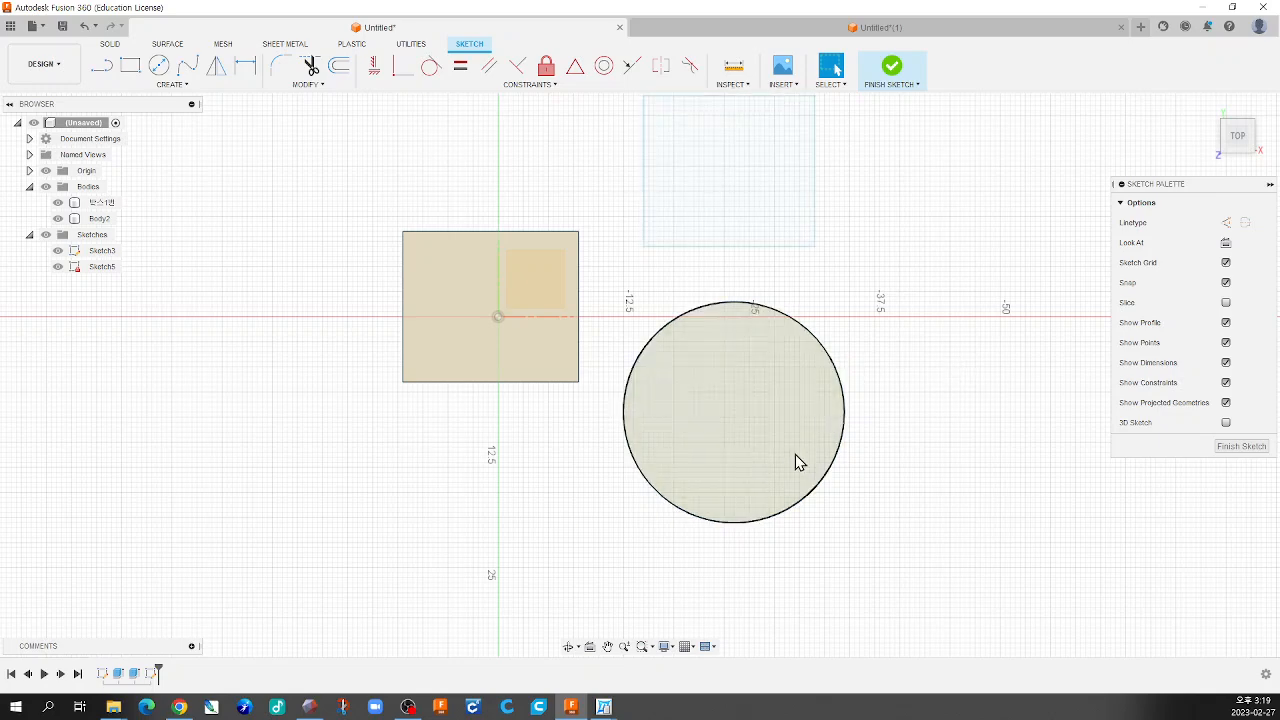
Switch to the Untitled*(1) design and start a sketch on the XY origin plane
left_click(866, 28)
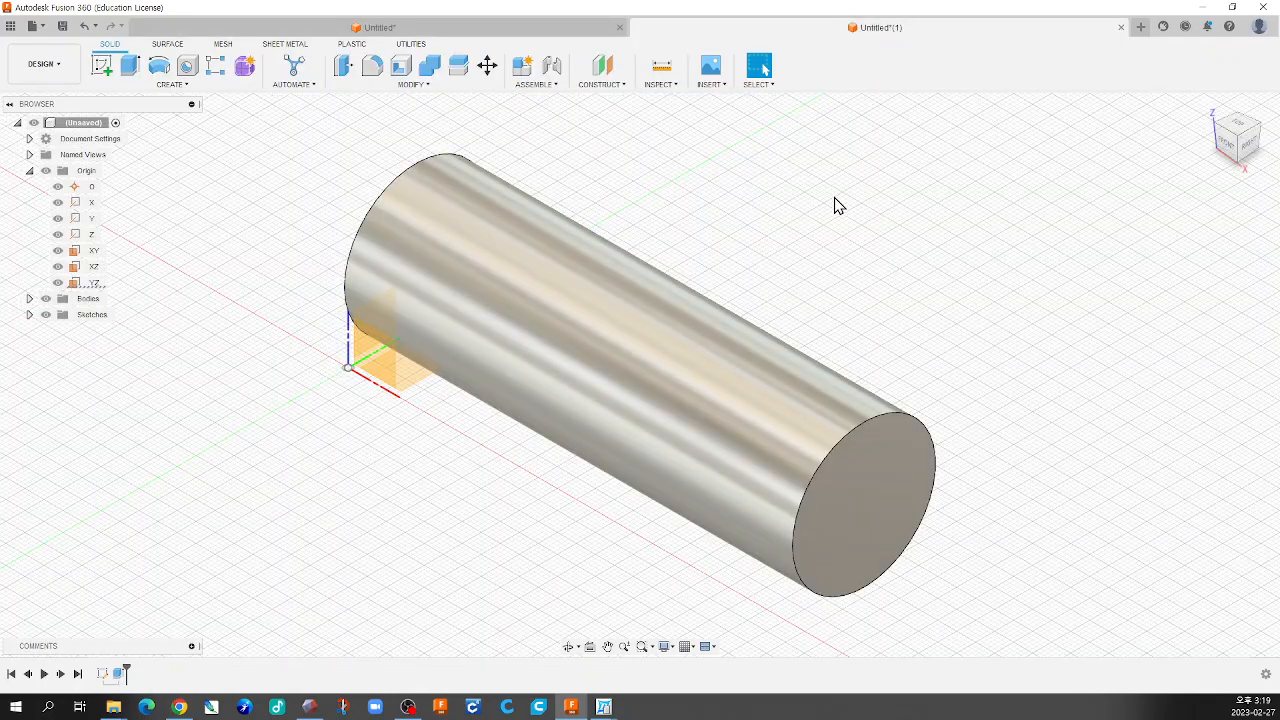
scroll(583, 363, "down", 3)
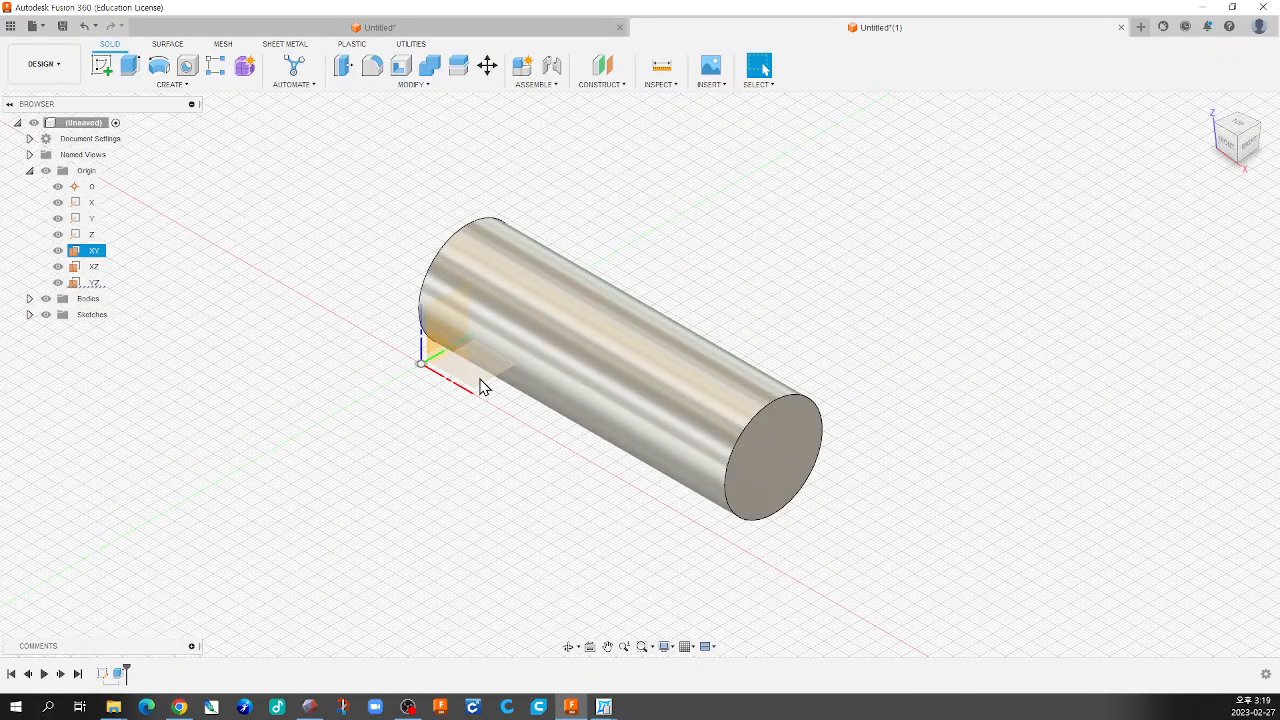
left_click(103, 68)
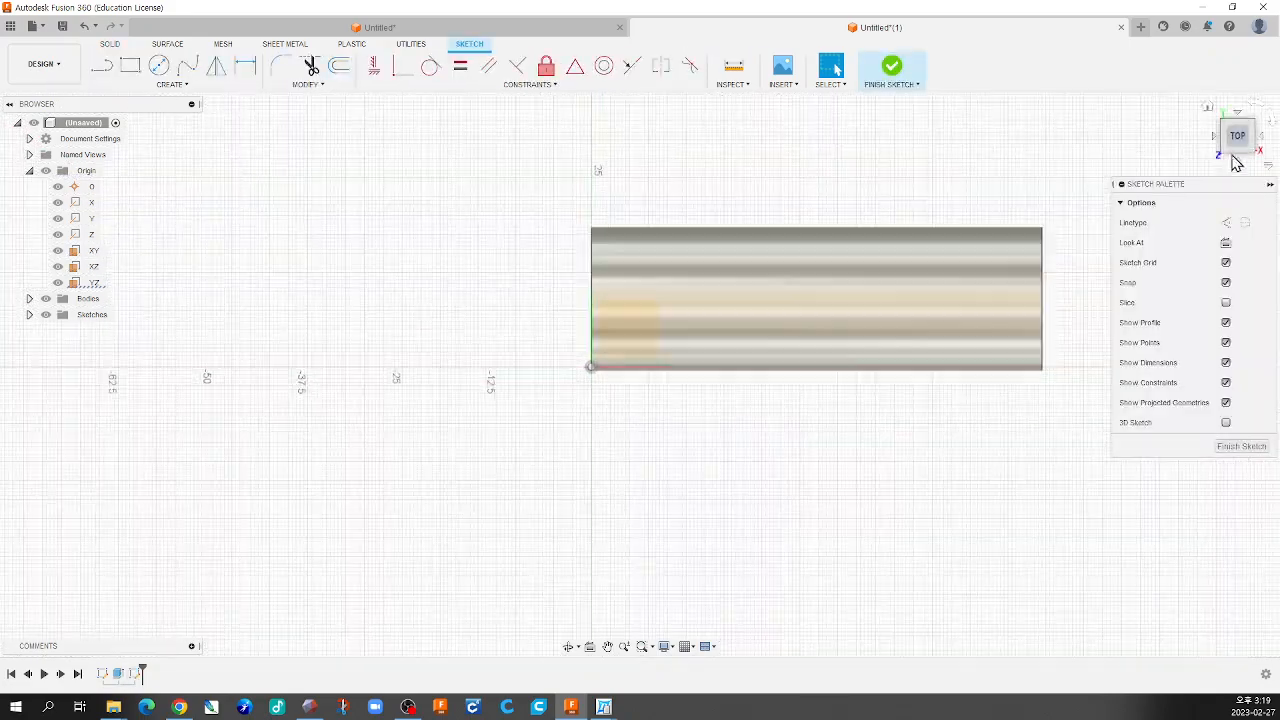
Return to the Untitled* design and finish the empty sketch on the cylinder's top face
left_click(401, 27)
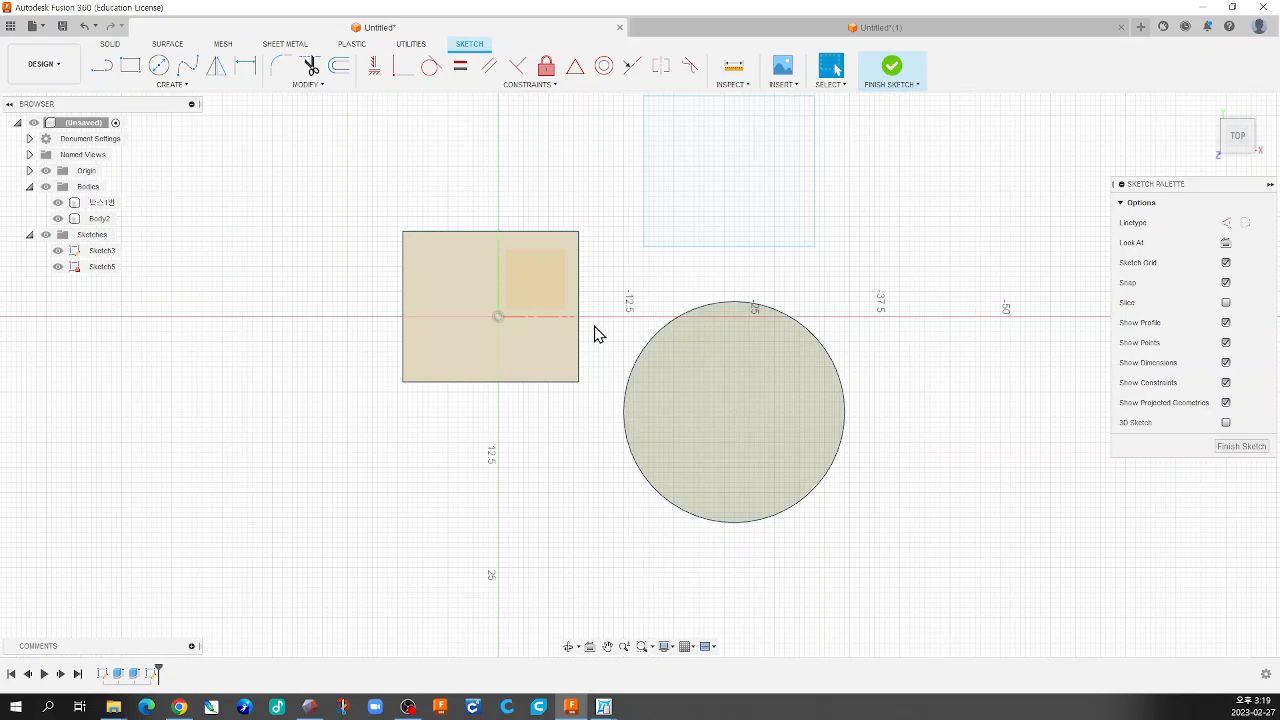
middle_click_drag(594, 334, 601, 296, "shift")
left_click(889, 68)
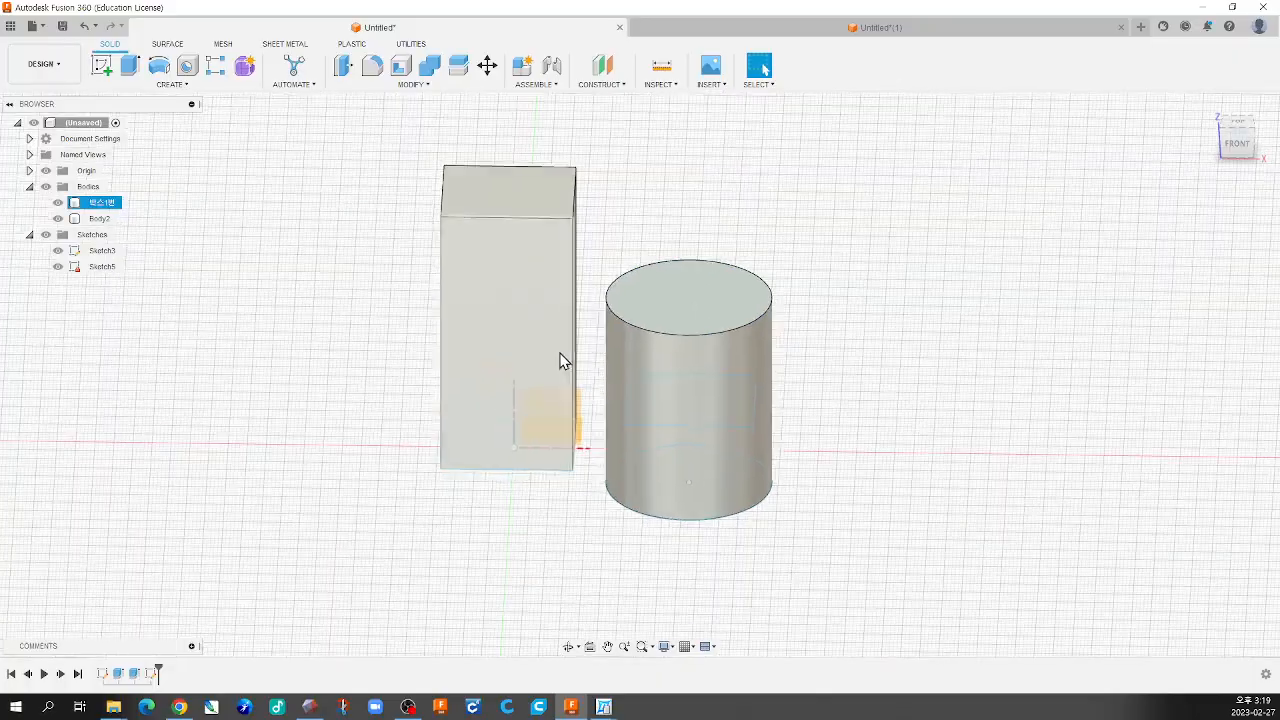
Examine the cylinder, its top face and centre point, and the flat rectangular profile from several angles
left_click(614, 505)
mouse_move(614, 505)
middle_mouse_down("shift")
mouse_move(500, 497)
mouse_move(580, 497)
middle_mouse_up("shift")
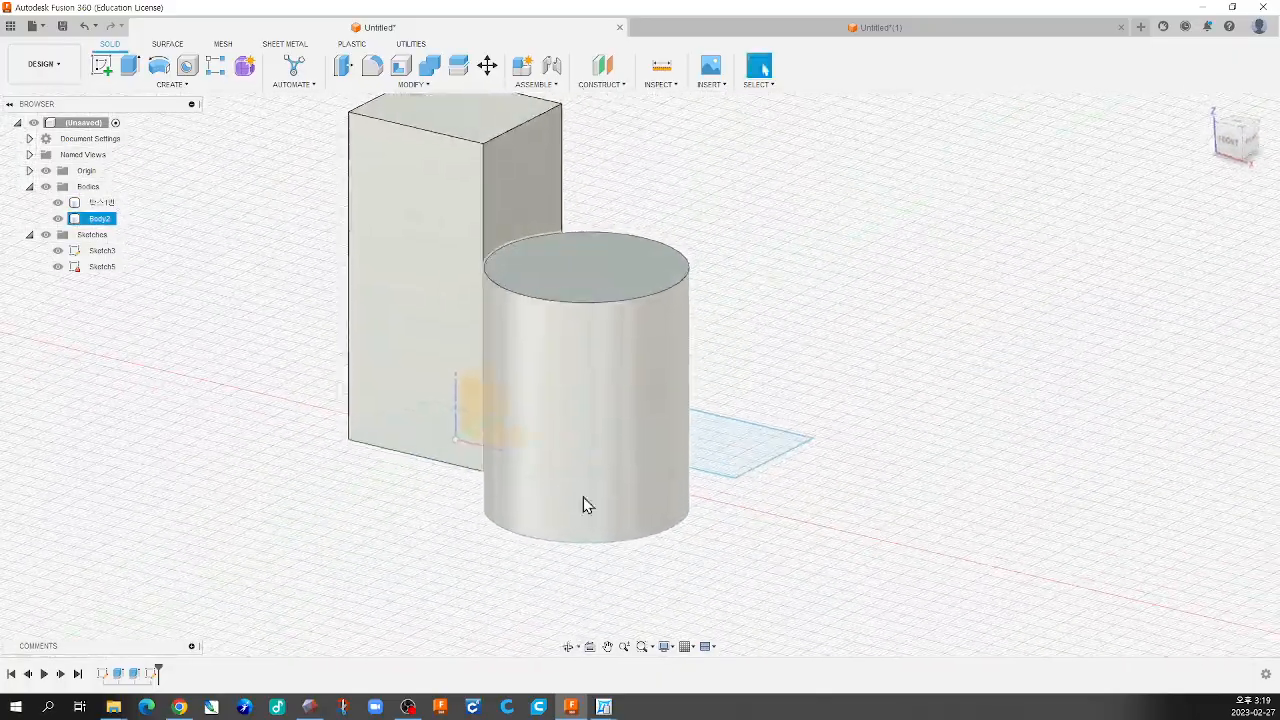
left_click(766, 449)
middle_click_drag(806, 436, 790, 472, "shift")
key("Escape")
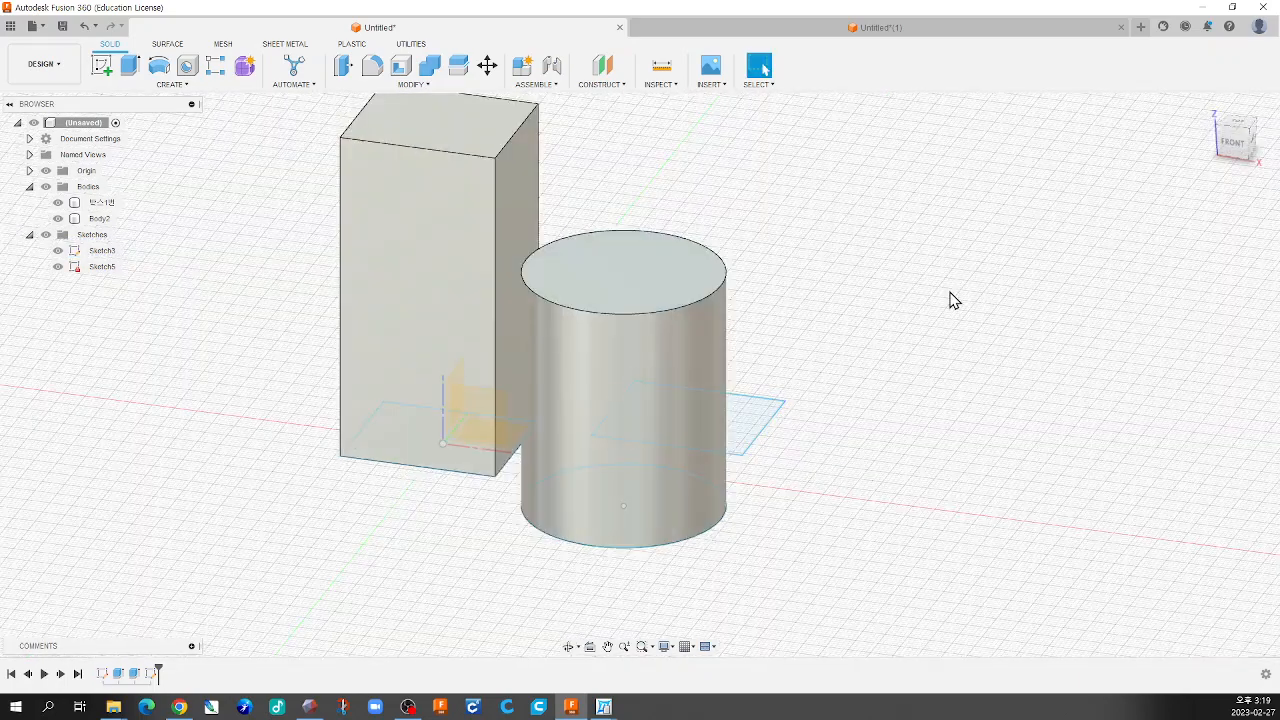
left_click(625, 273)
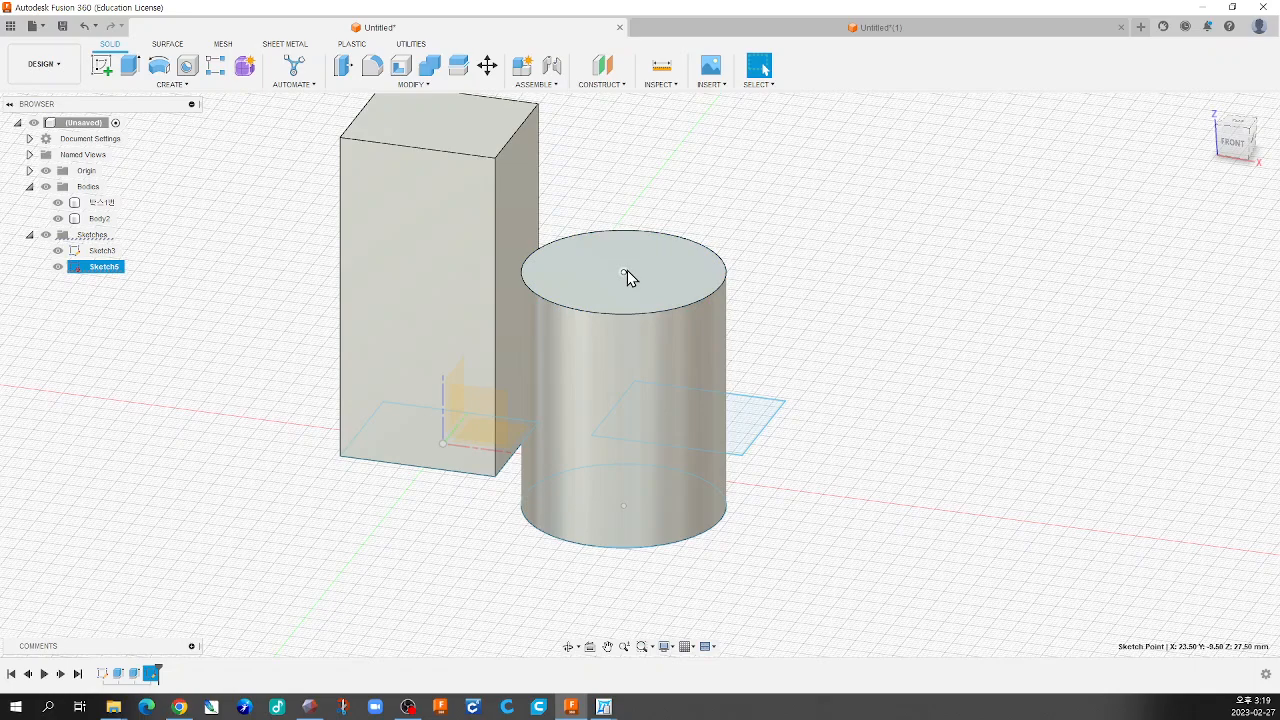
left_click(677, 289)
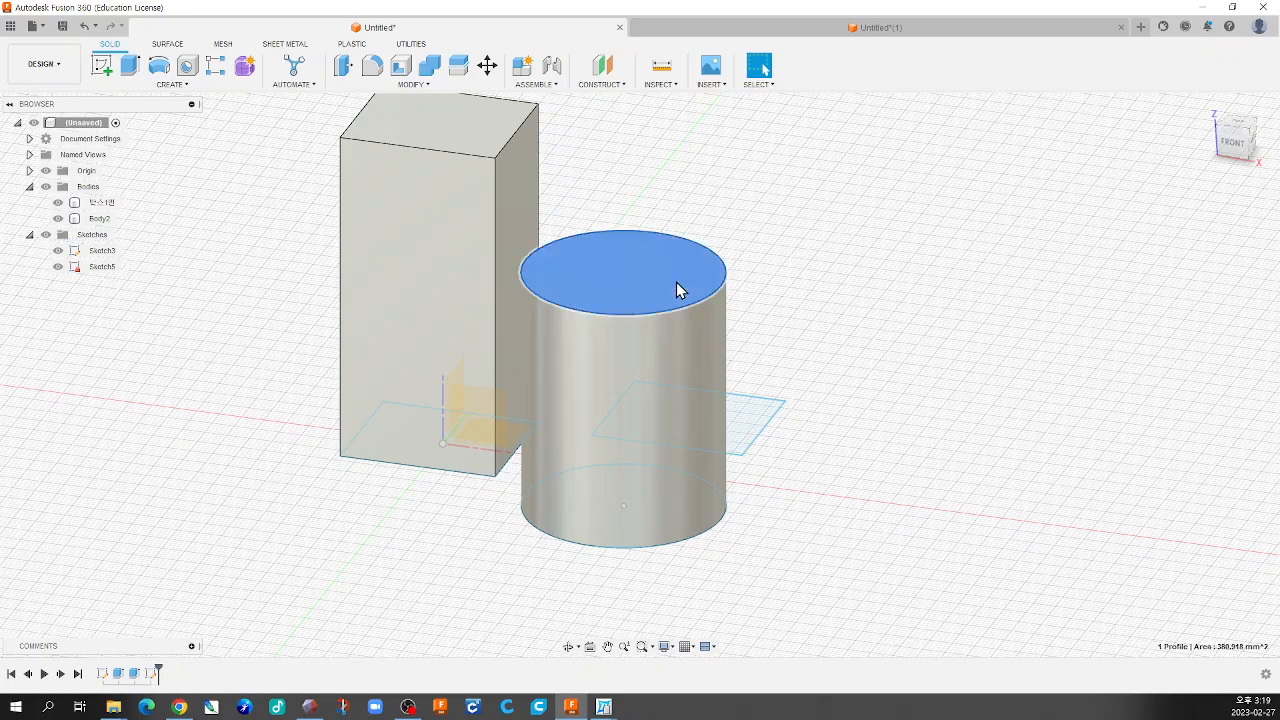
key("Escape")
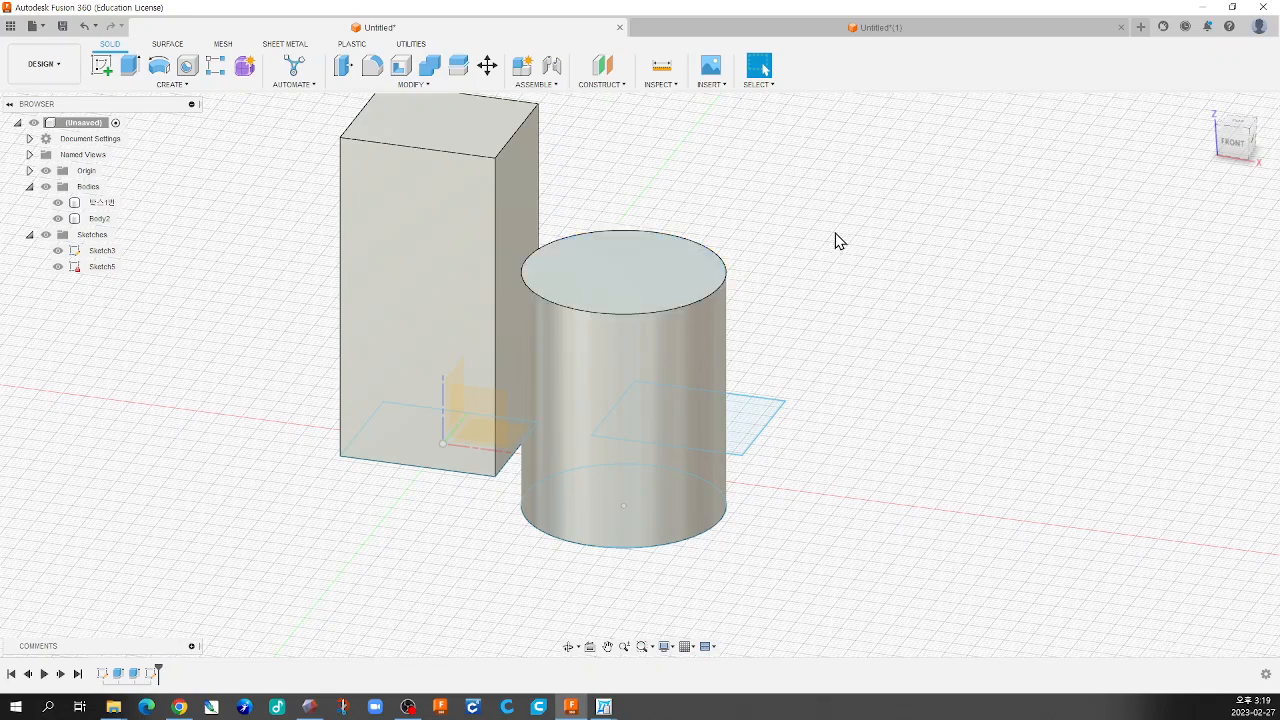
Create a new sketch on the cylinder's top face and draw a smaller circle from the face's centre
left_click(660, 275)
left_click(101, 65)
scroll(410, 320, "down", 3)
scroll(710, 440, "up", 4)
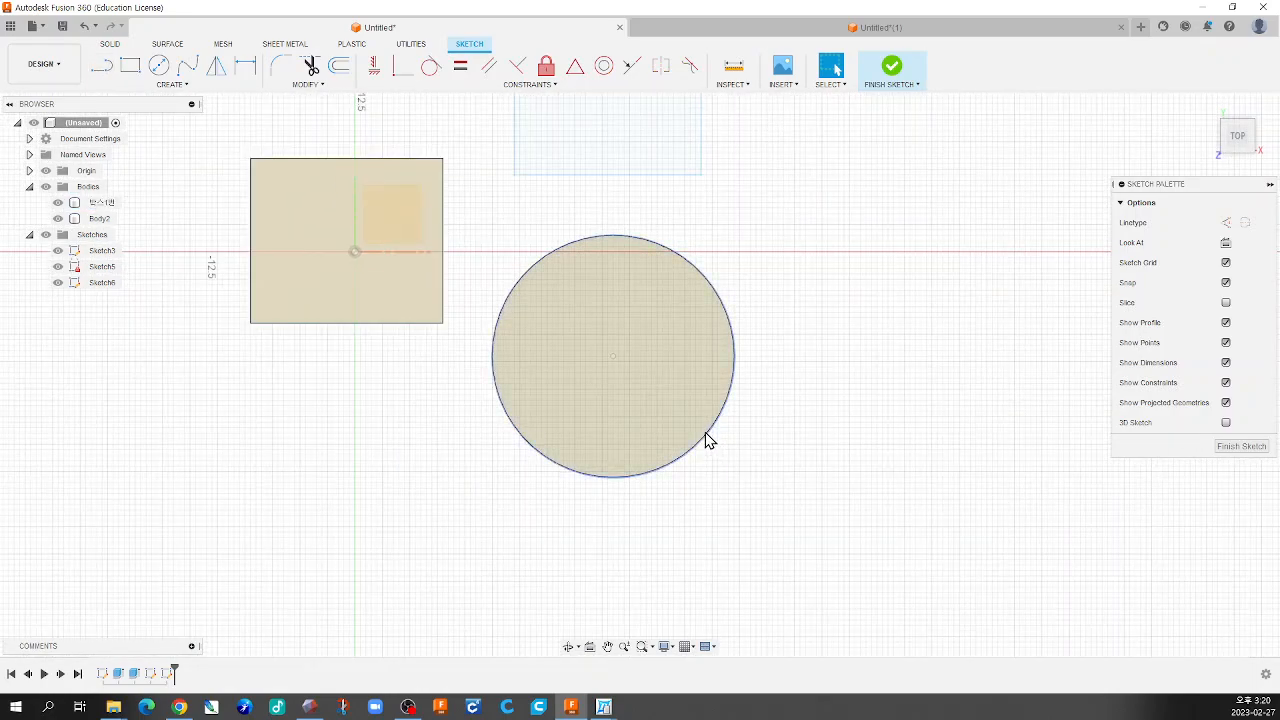
left_click(160, 67)
left_click(613, 357)
left_click(684, 352)
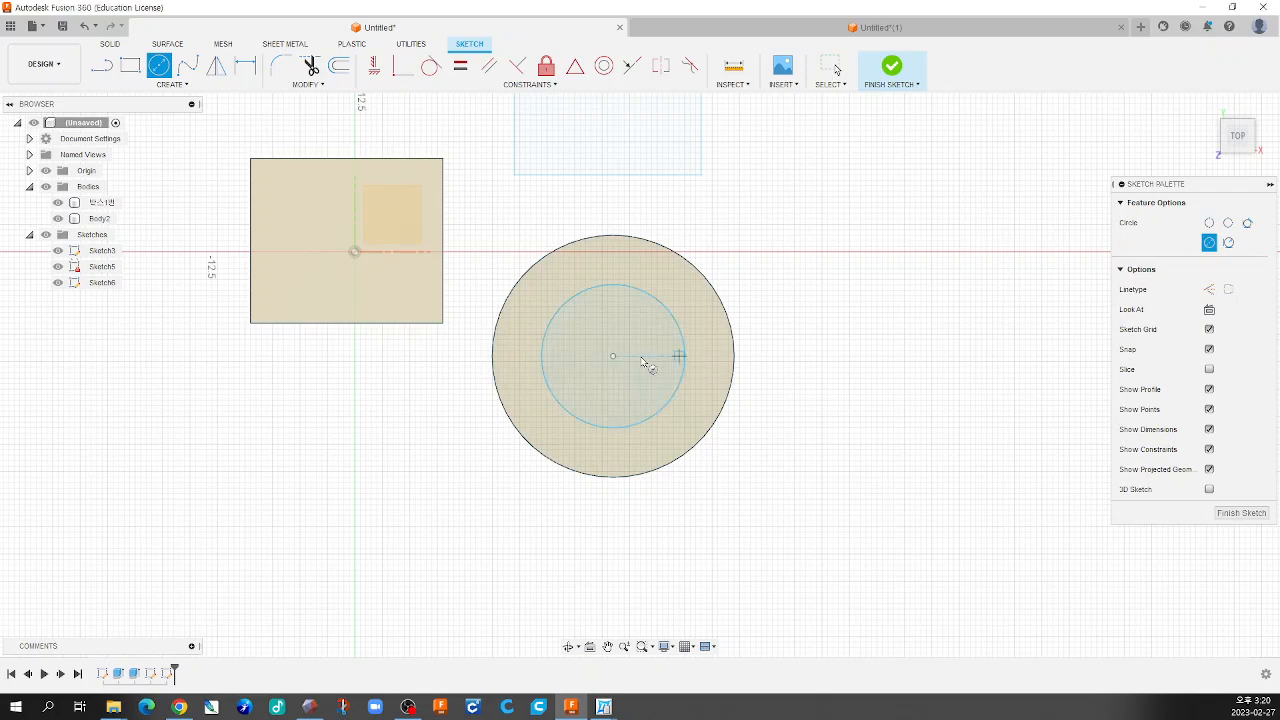
scroll(600, 365, "down", 2)
scroll(791, 383, "up", 2)
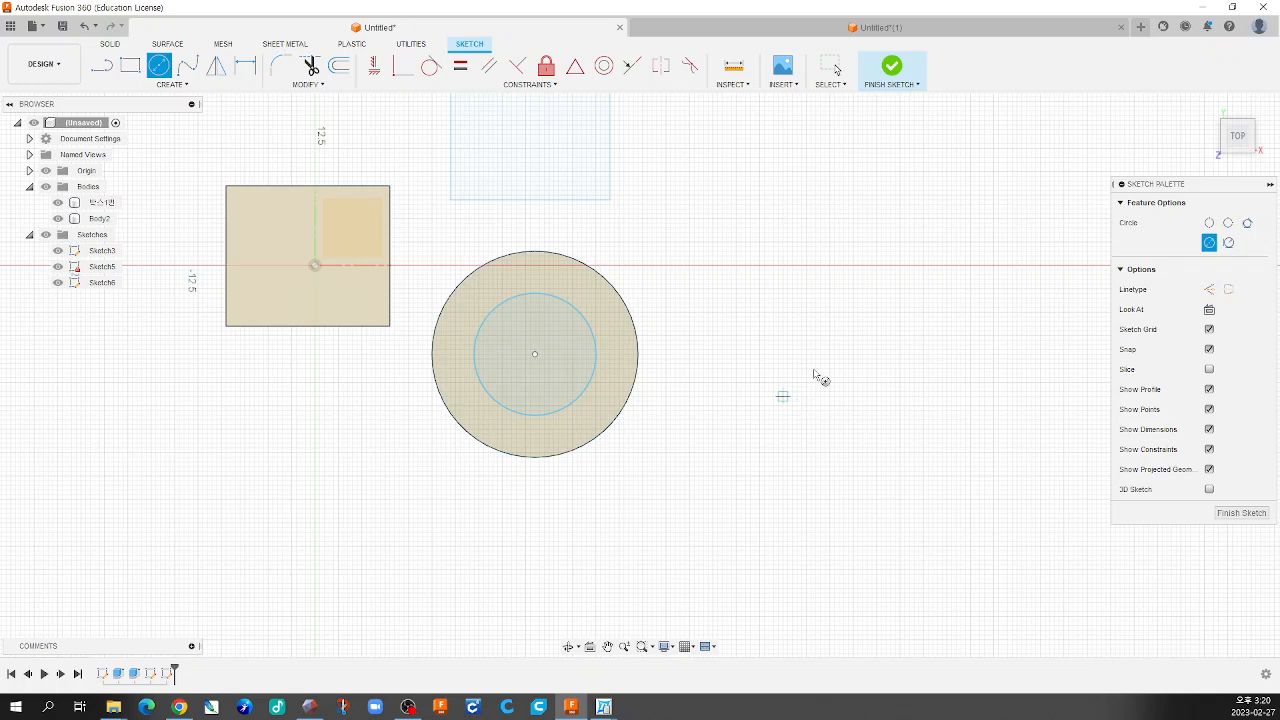
Draw a two-point rectangle beside the cylinder, outside its top face, and finish the sketch
left_click(130, 66)
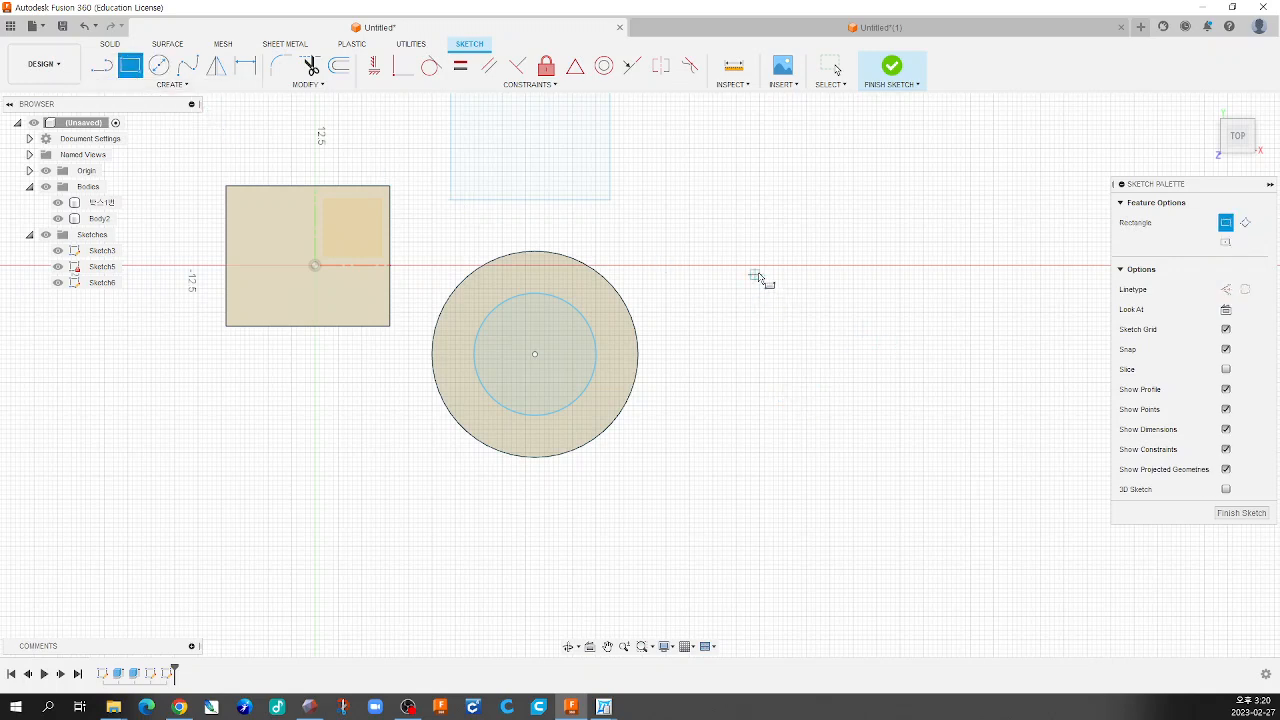
left_click(727, 262)
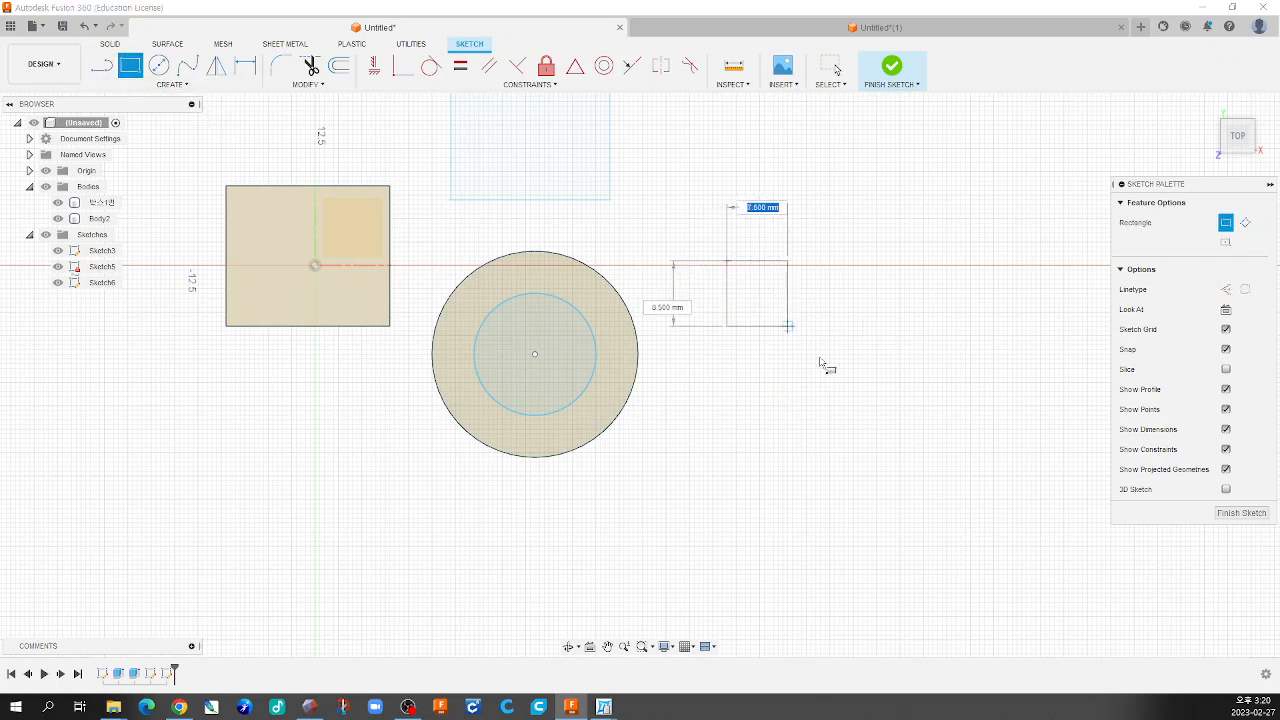
left_click(914, 438)
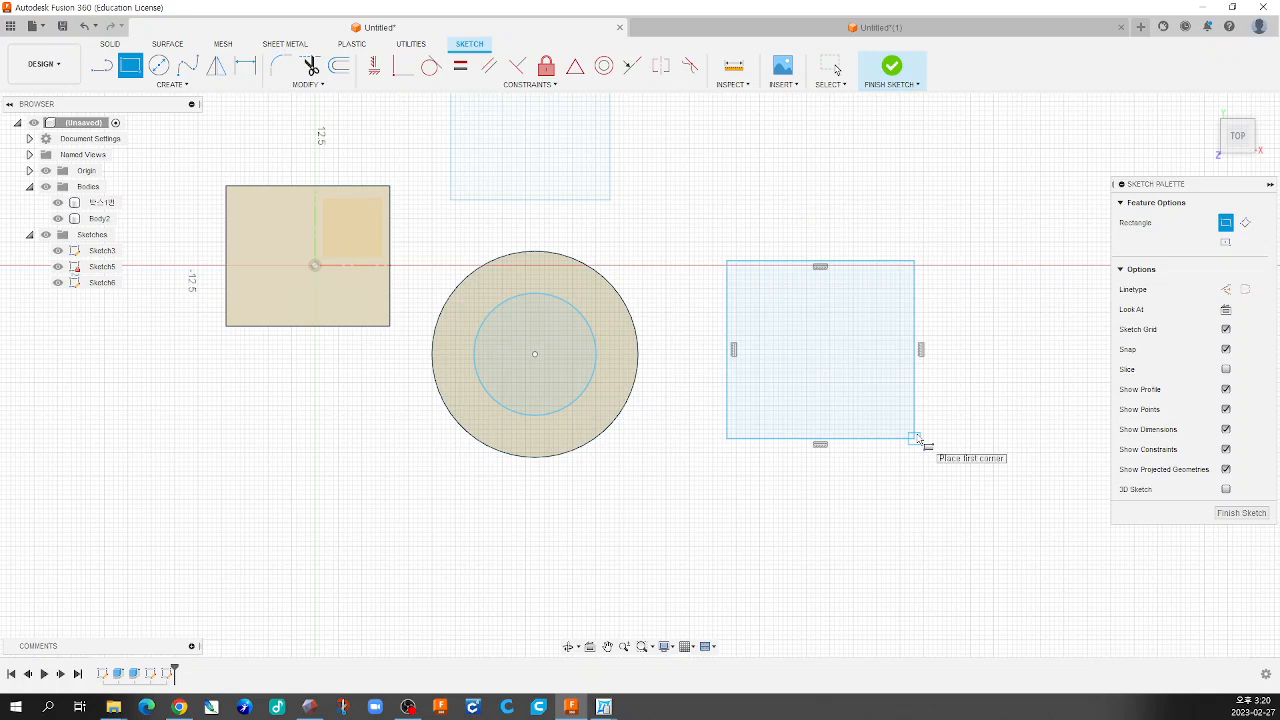
left_click(891, 67)
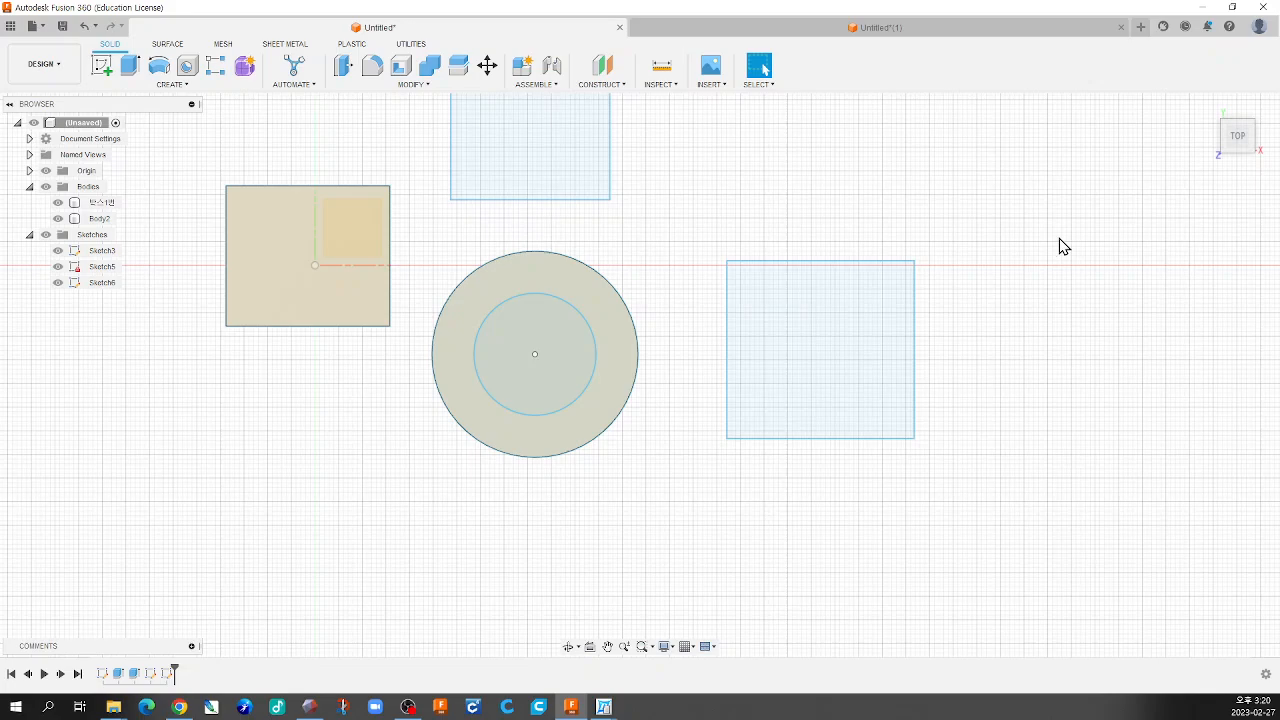
Extrude the small circle upward from the cylinder's top face to add a narrower cylinder to the existing body
middle_click_drag(757, 483, 730, 413, "shift")
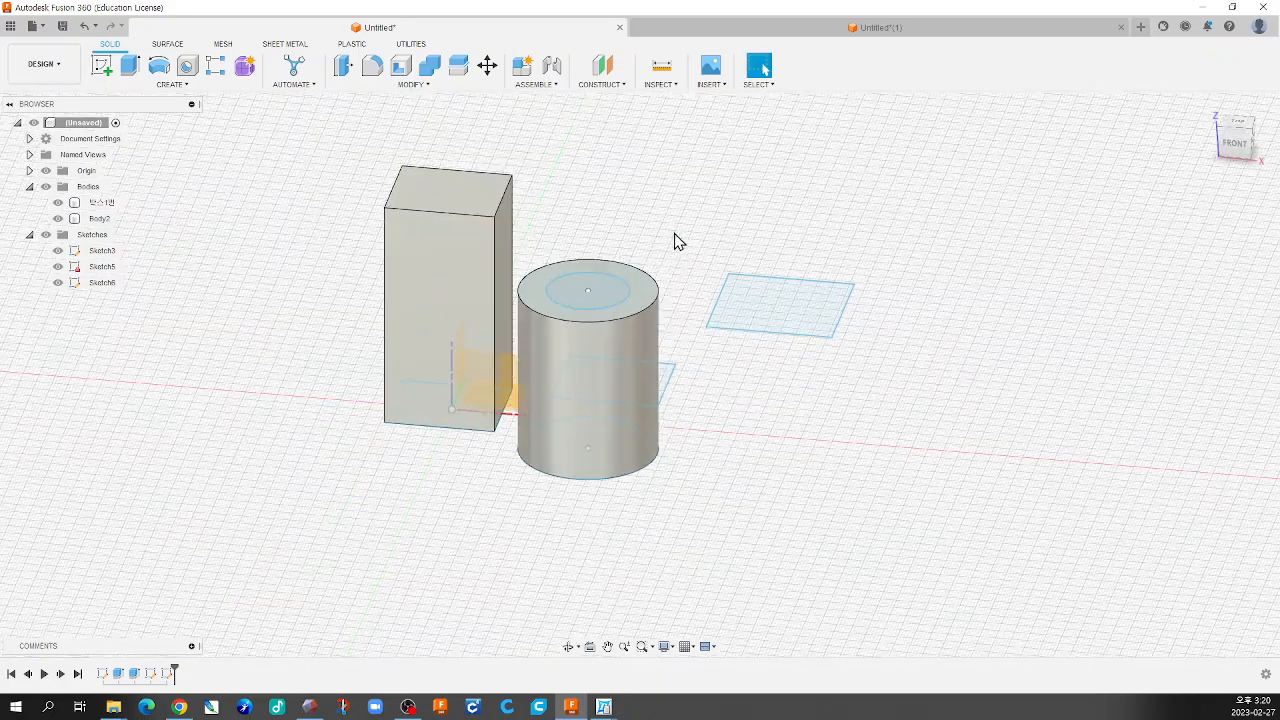
scroll(676, 243, "up", 2)
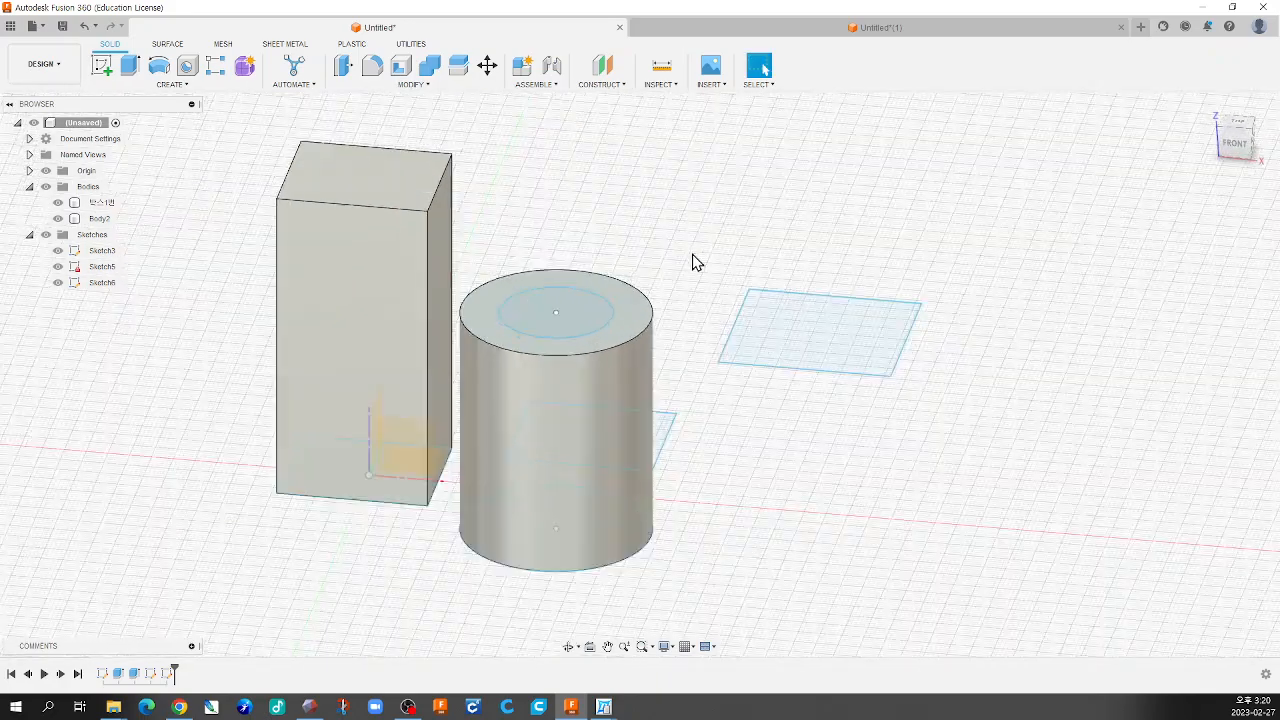
left_click(571, 311)
key("e")
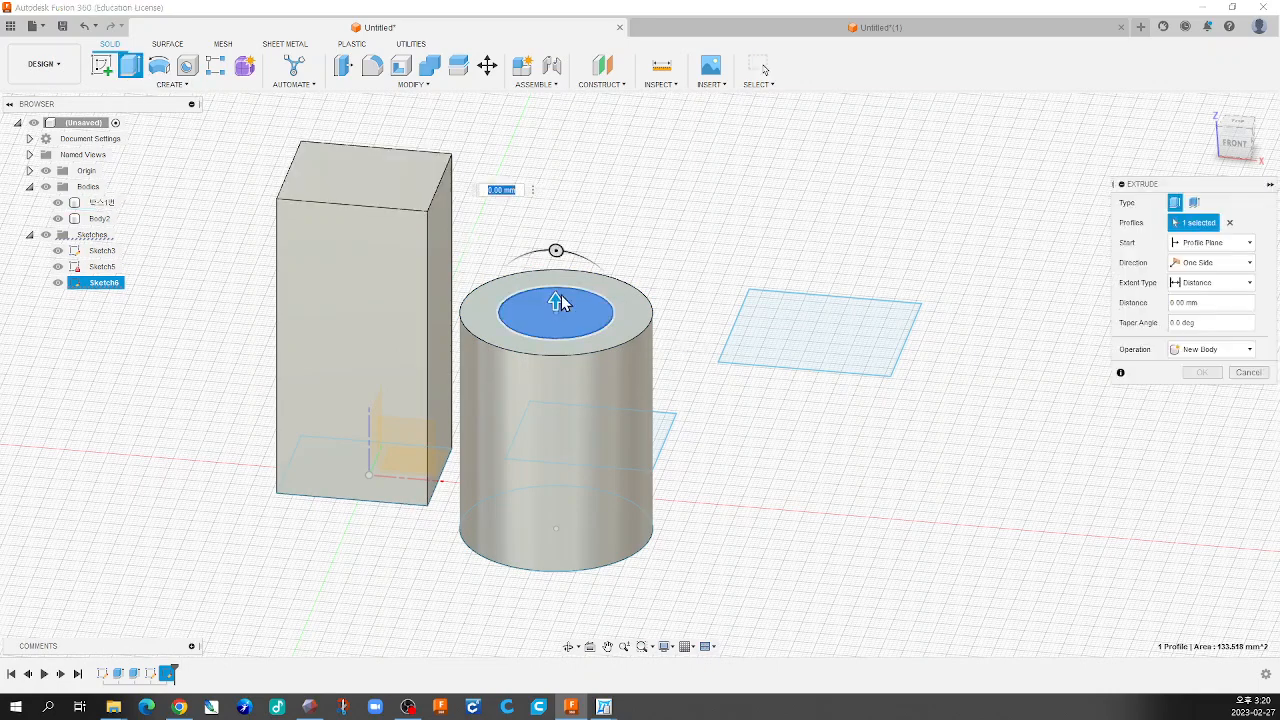
left_click_drag(563, 290, 557, 155)
left_click(1202, 372)
Make Sketch6 visible again so its rectangle beside the cylinder can be used
middle_click_drag(974, 391, 800, 371, "shift")
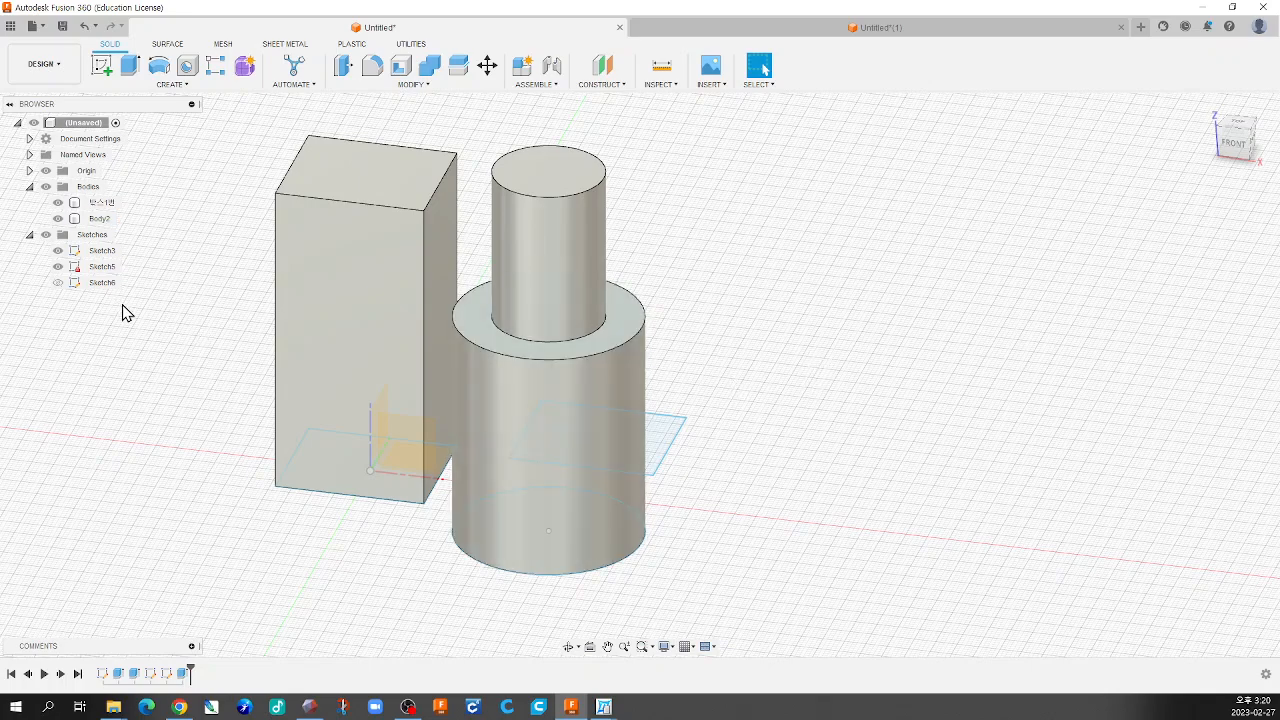
left_click(66, 285)
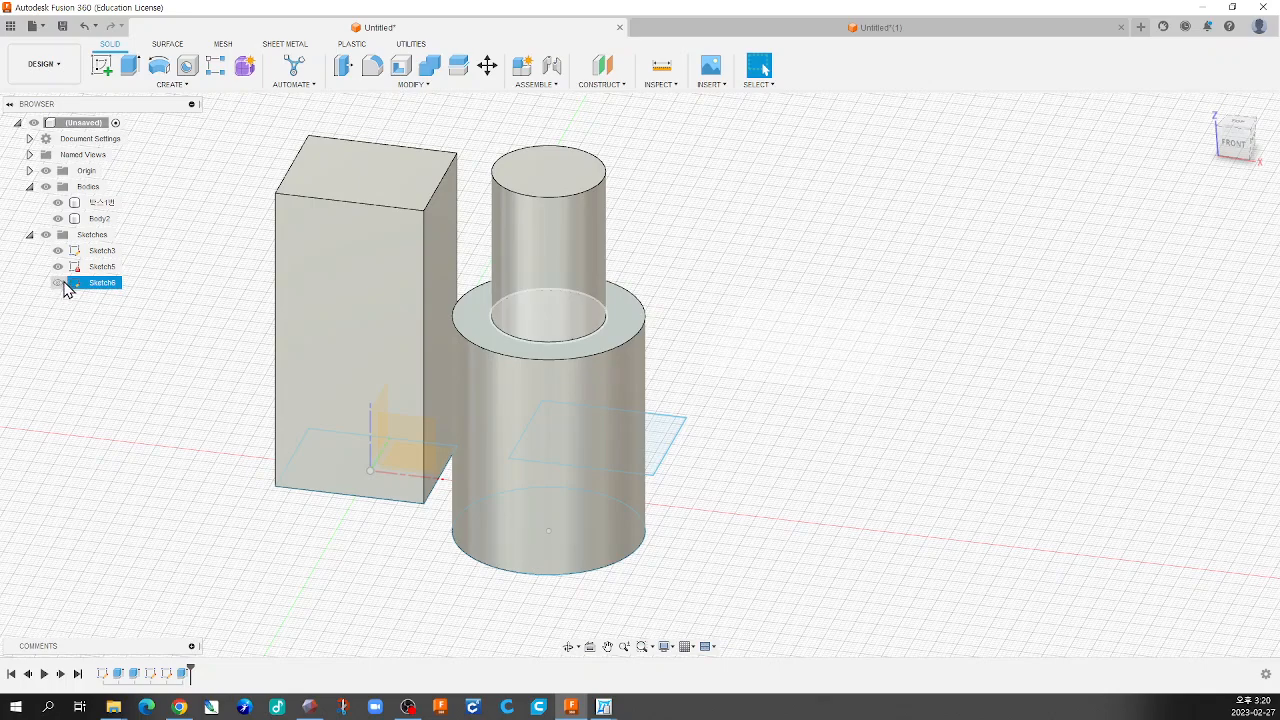
left_click(60, 283)
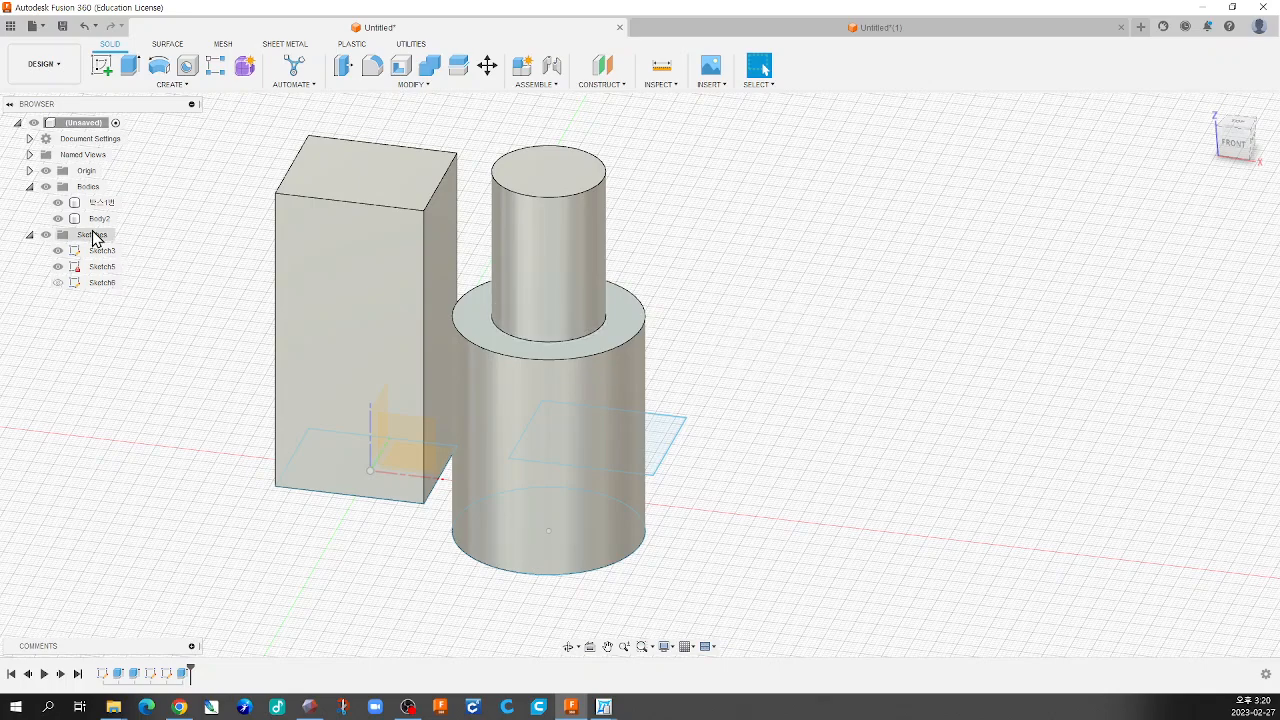
left_click(57, 283)
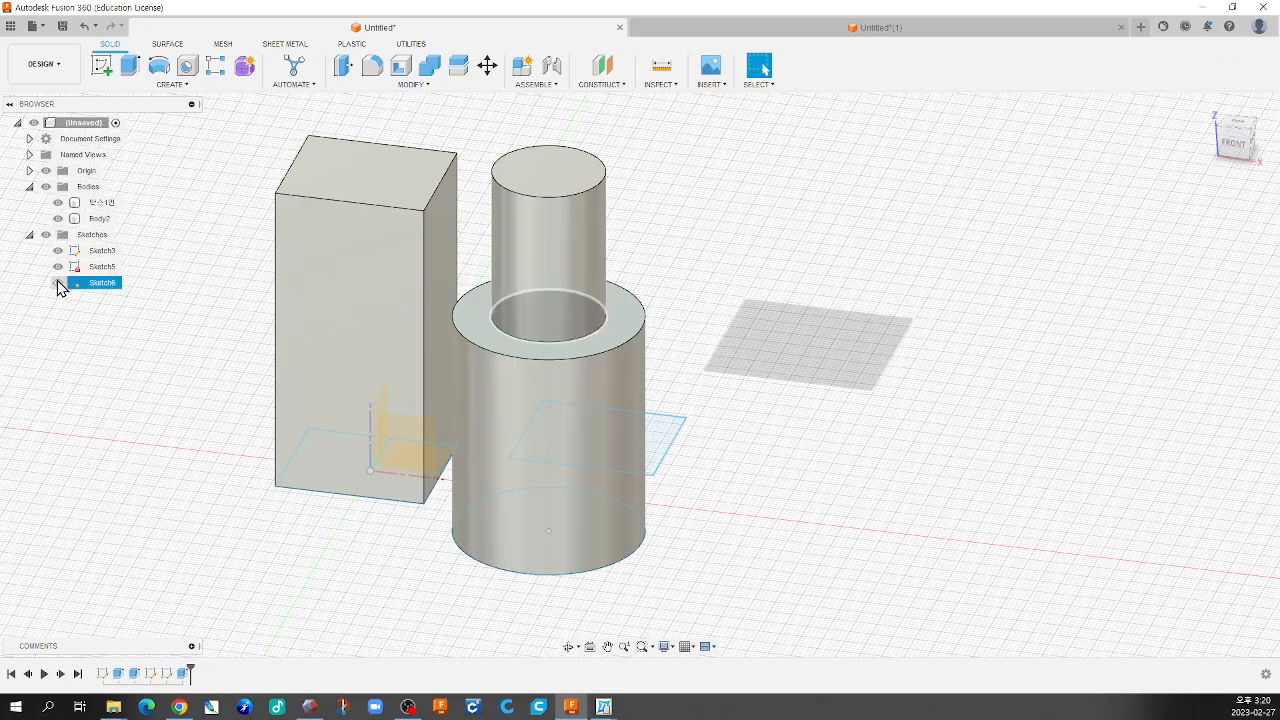
left_click(57, 282)
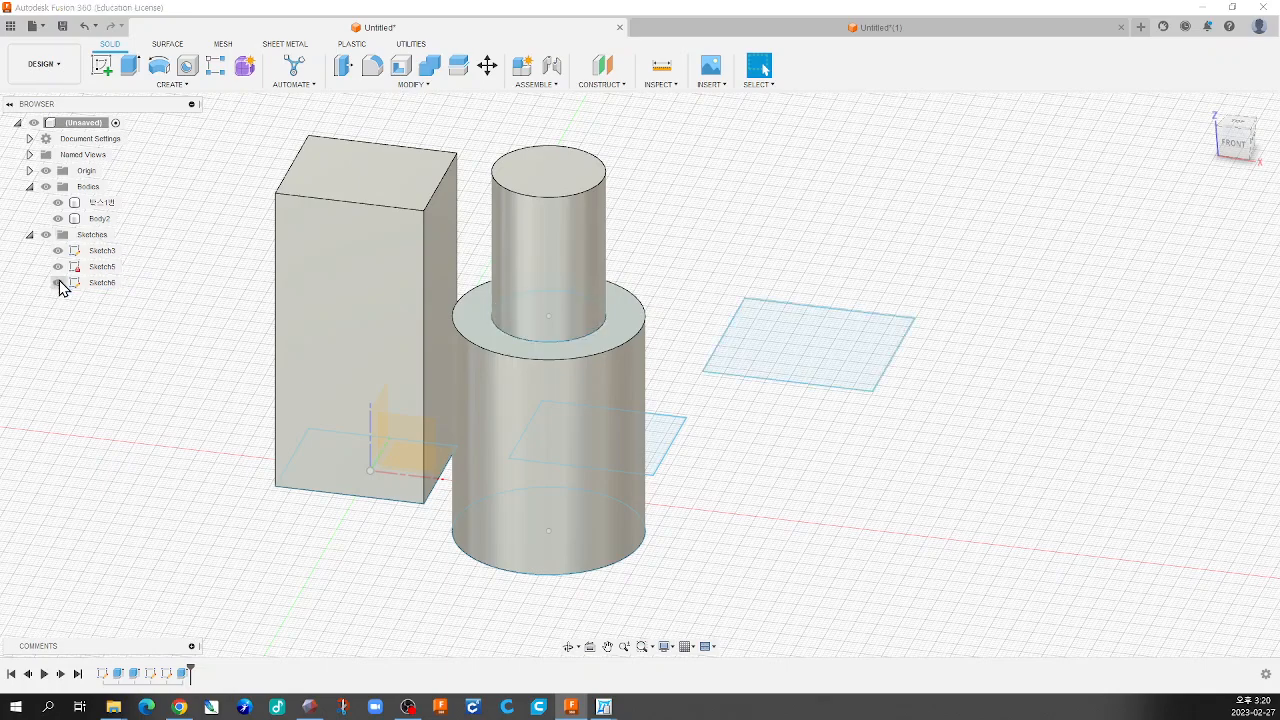
Extrude the raised rectangle beside the cylinder upward to one side as a new body
middle_click_drag(668, 450, 697, 421, "shift")
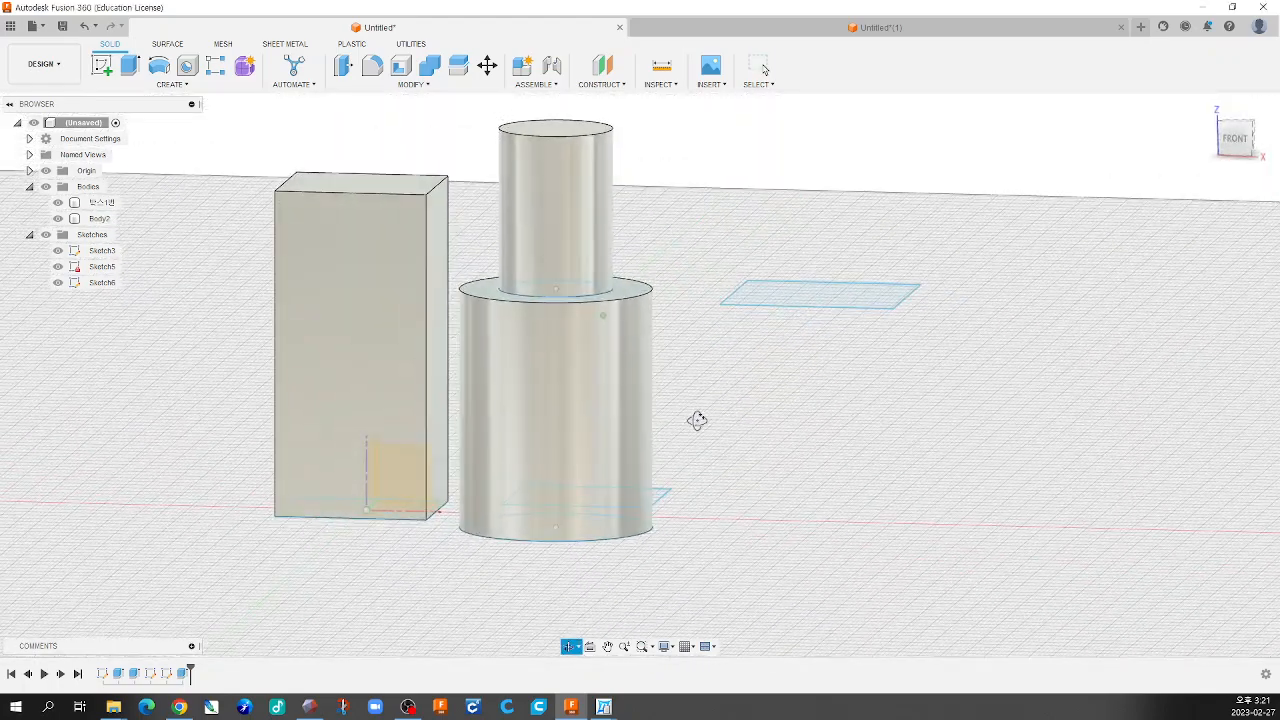
left_click(808, 307)
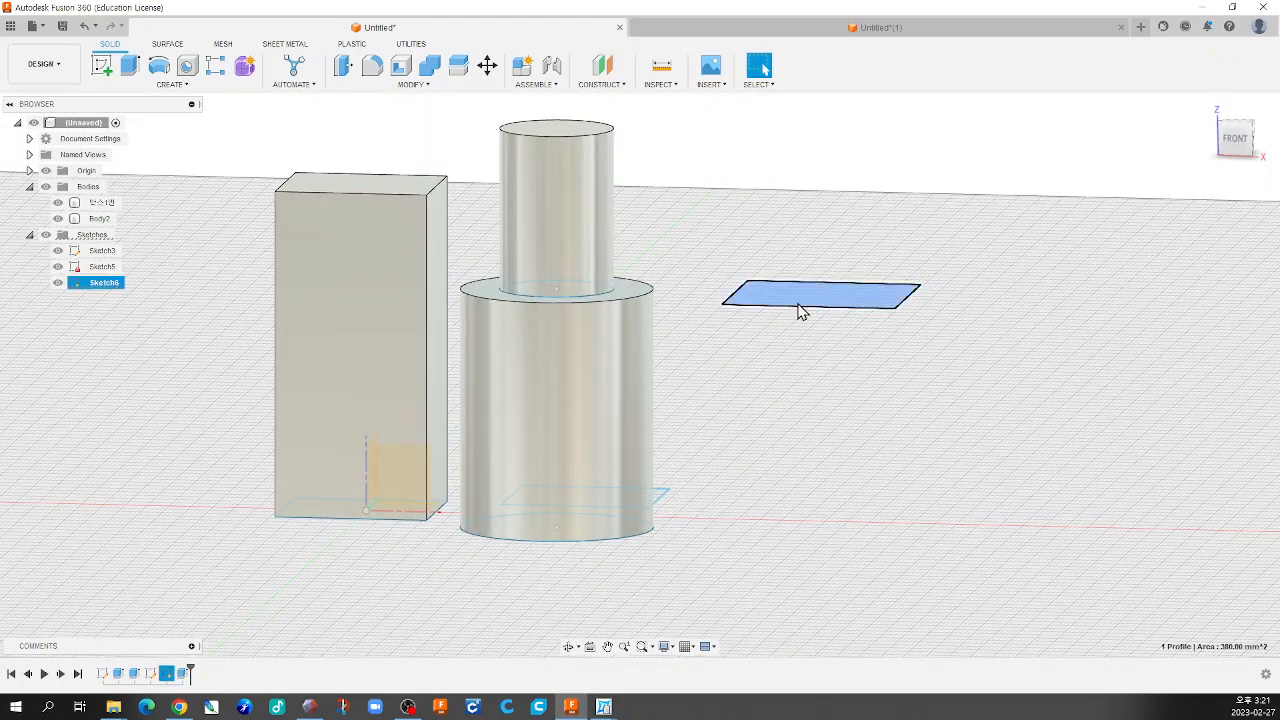
left_click(134, 72)
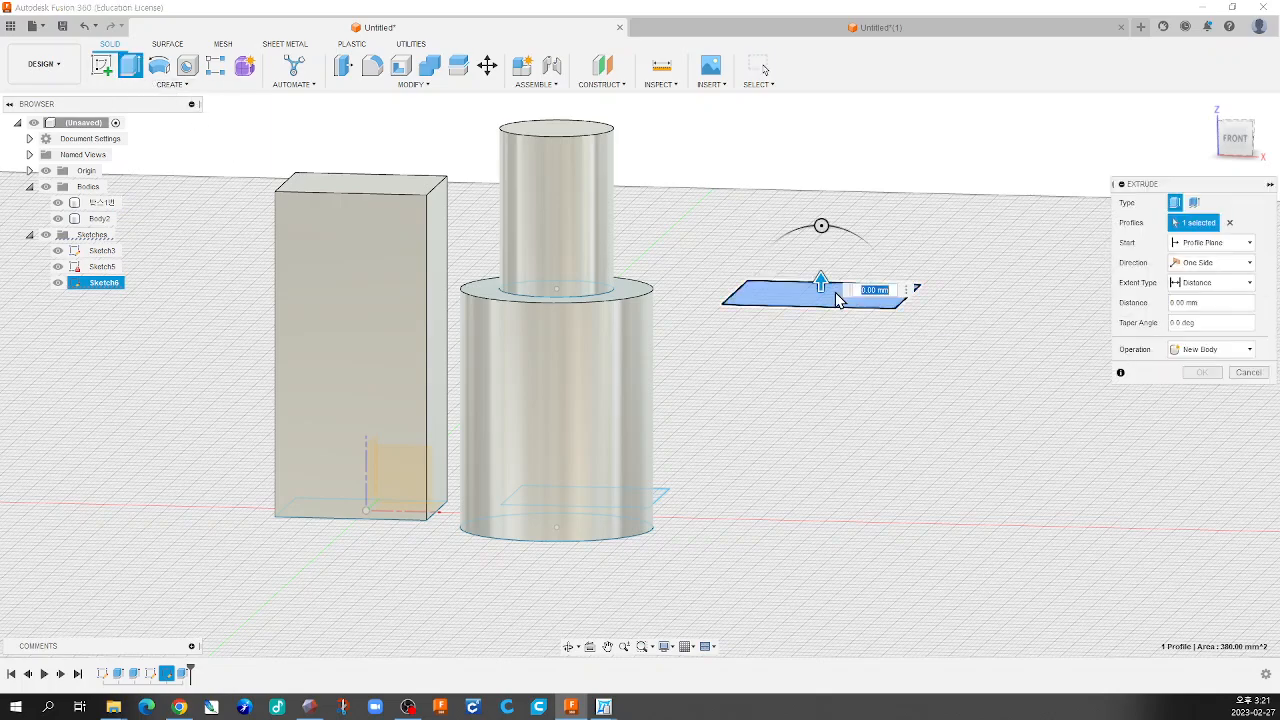
left_click_drag(822, 281, 822, 107)
left_click(1203, 372)
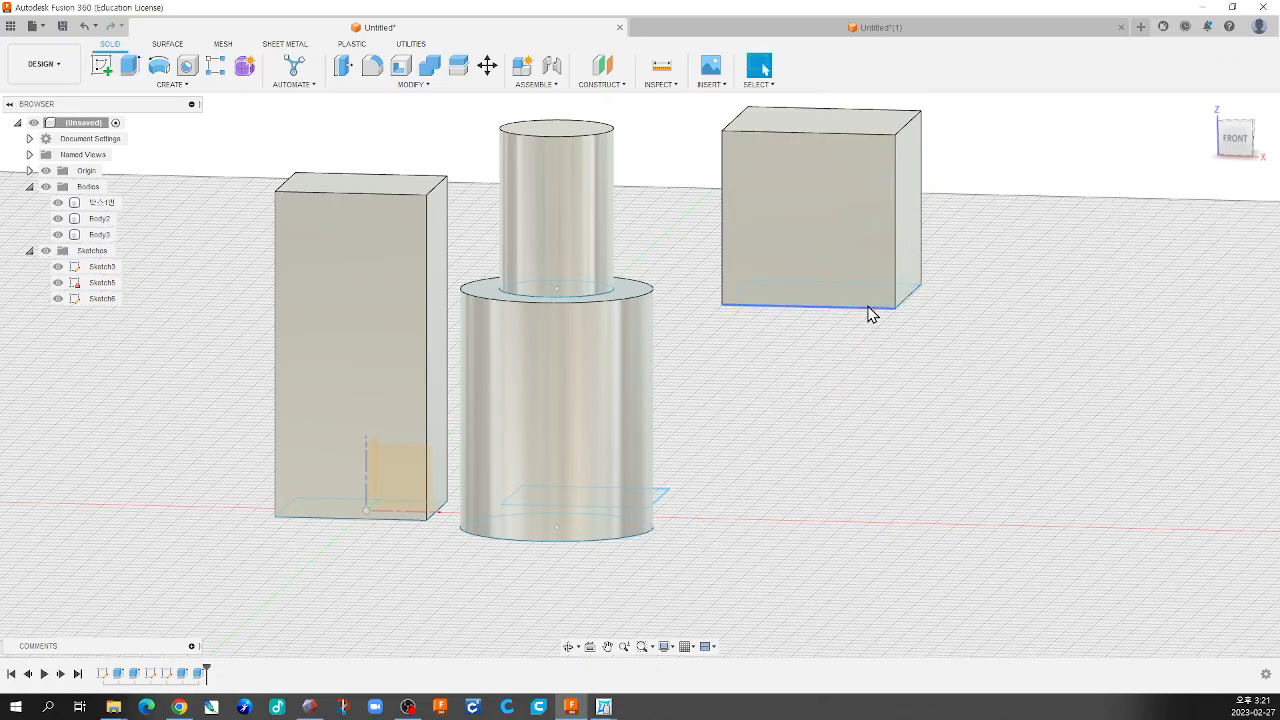
Examine the two boxes and the stepped cylinder from several angles, comparing the height at which each body starts
middle_click_drag(837, 335, 786, 434, "shift")
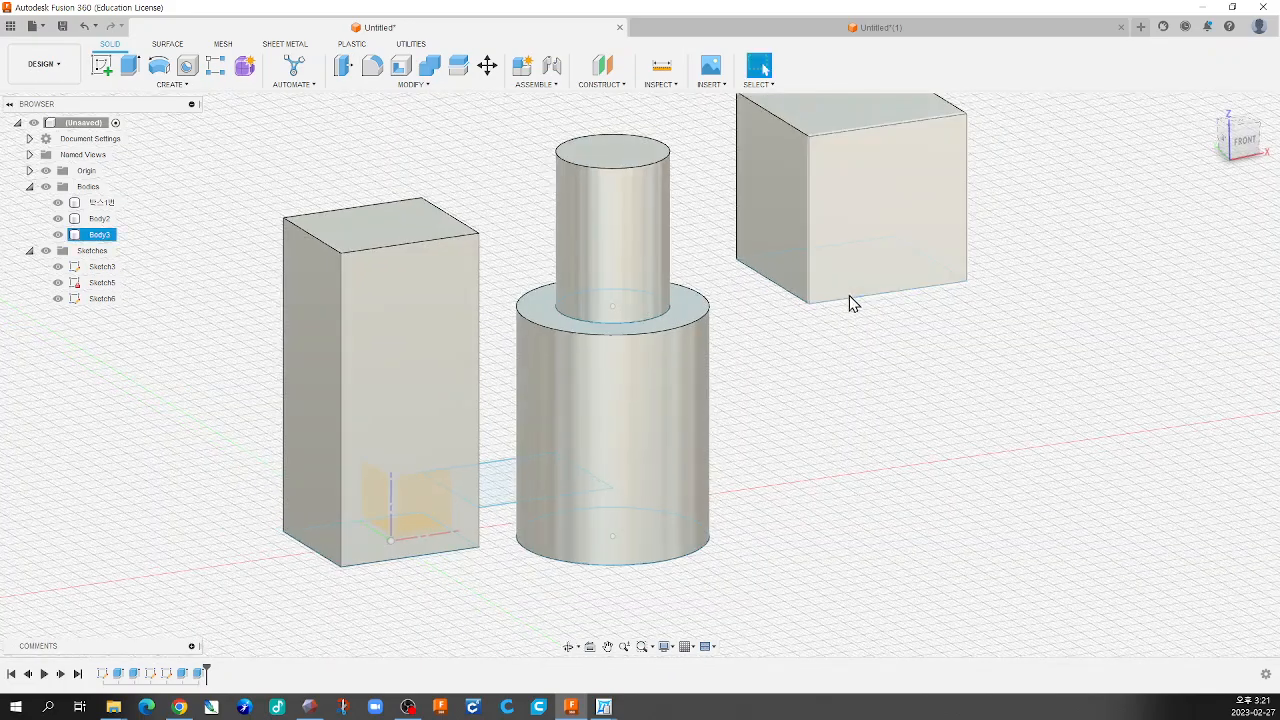
middle_click_drag(933, 288, 774, 306, "shift")
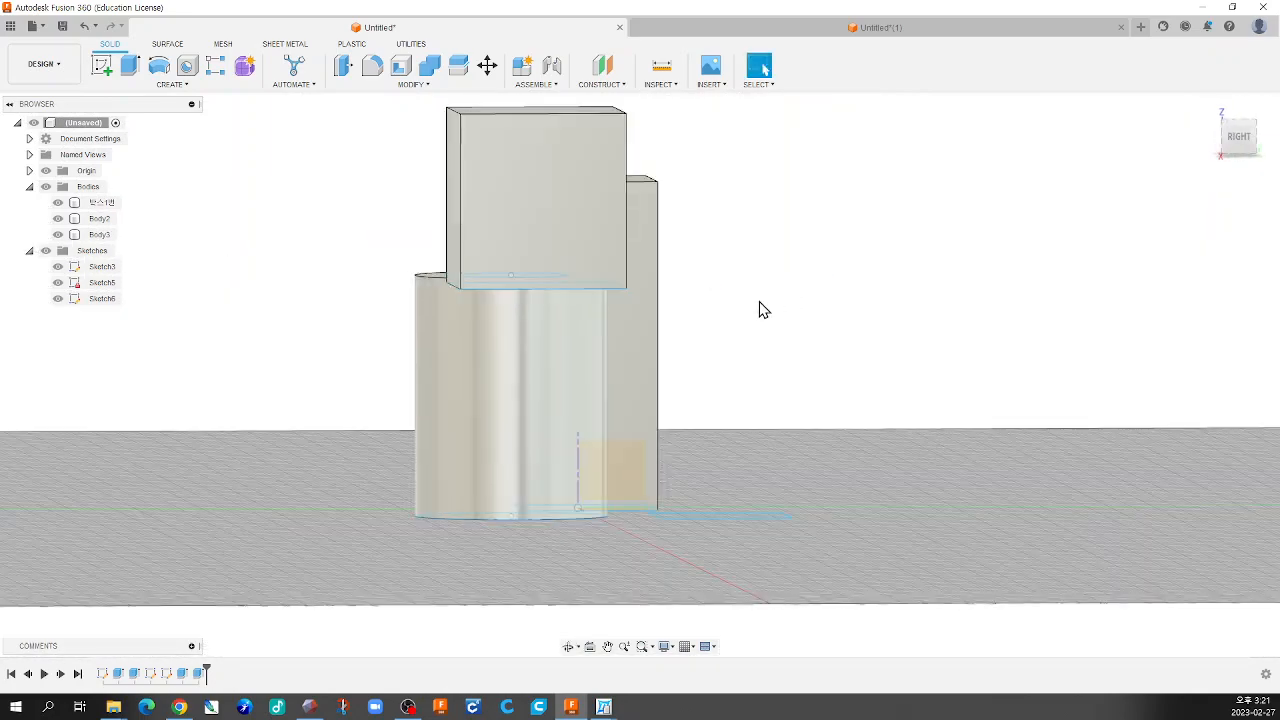
middle_click_drag(549, 520, 815, 421, "shift")
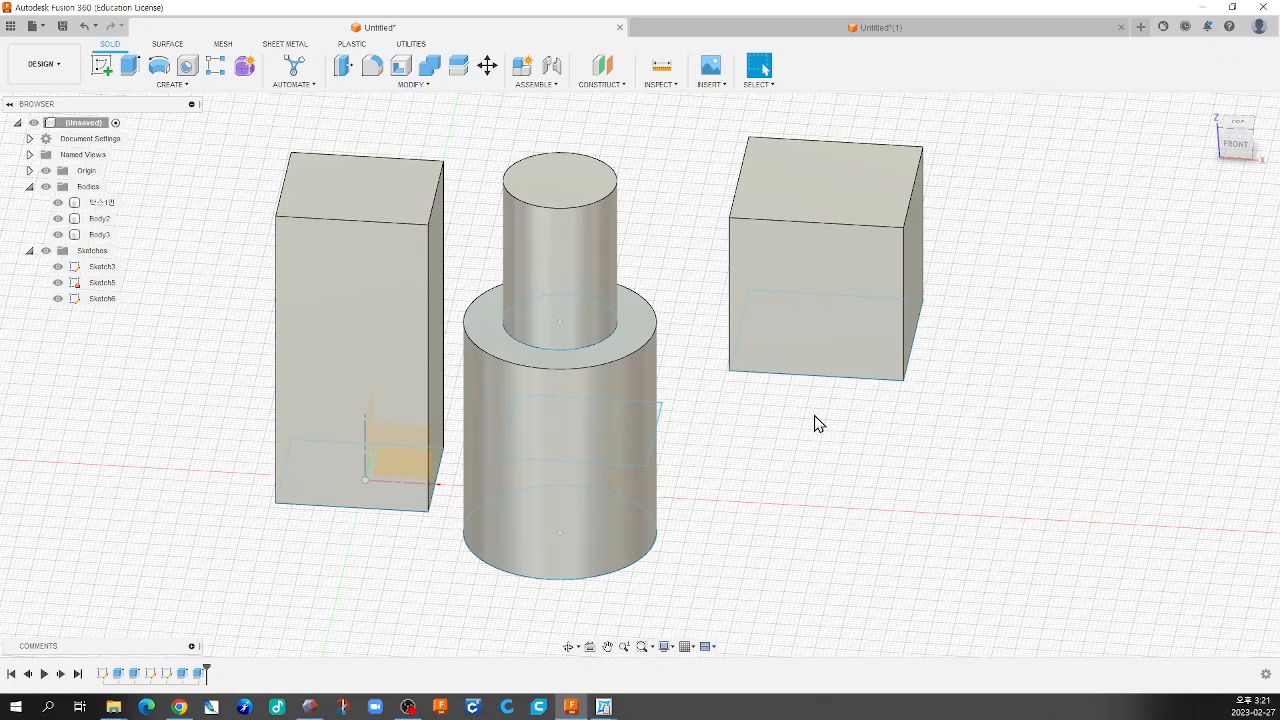
left_click(774, 377)
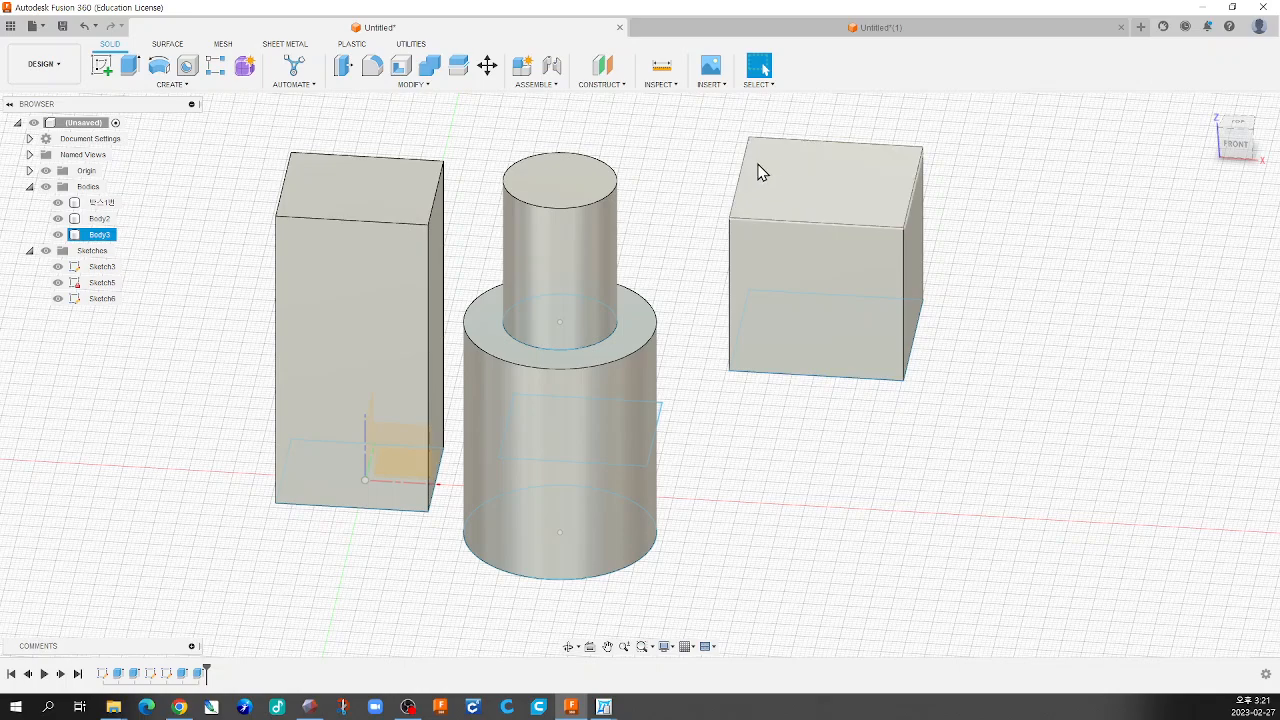
left_click(750, 477)
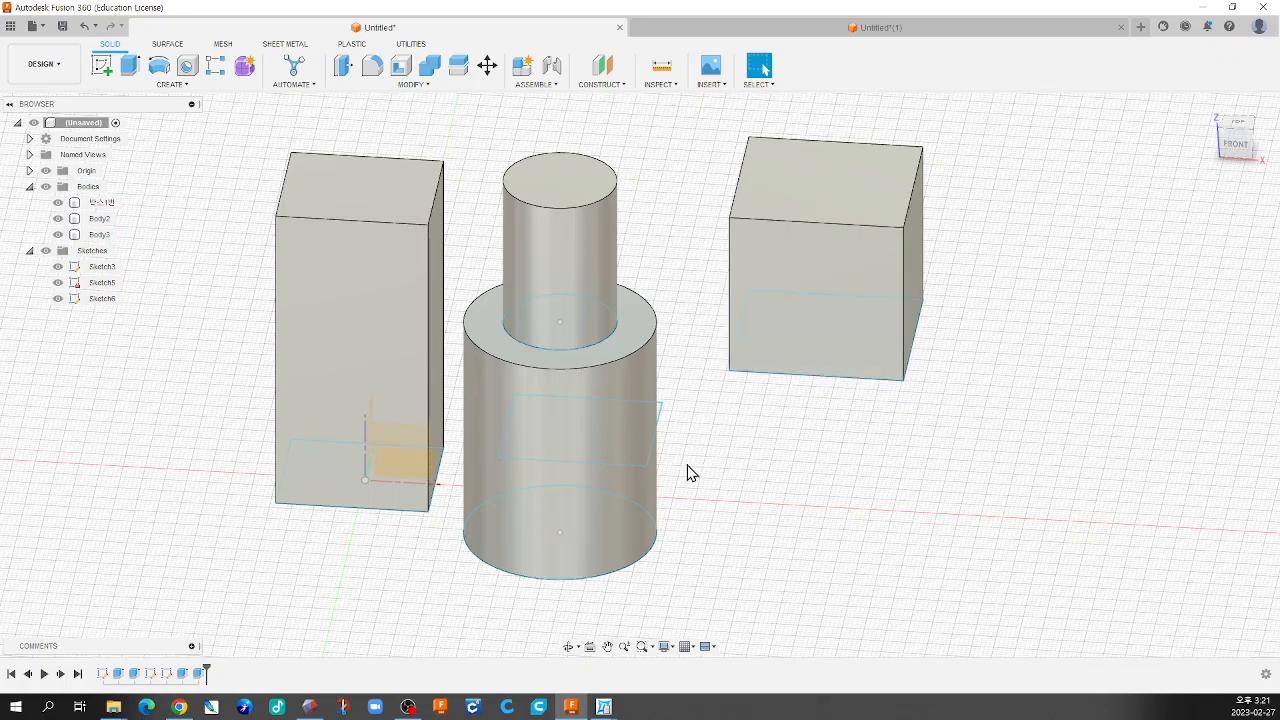
middle_click_drag(866, 411, 826, 467, "shift")
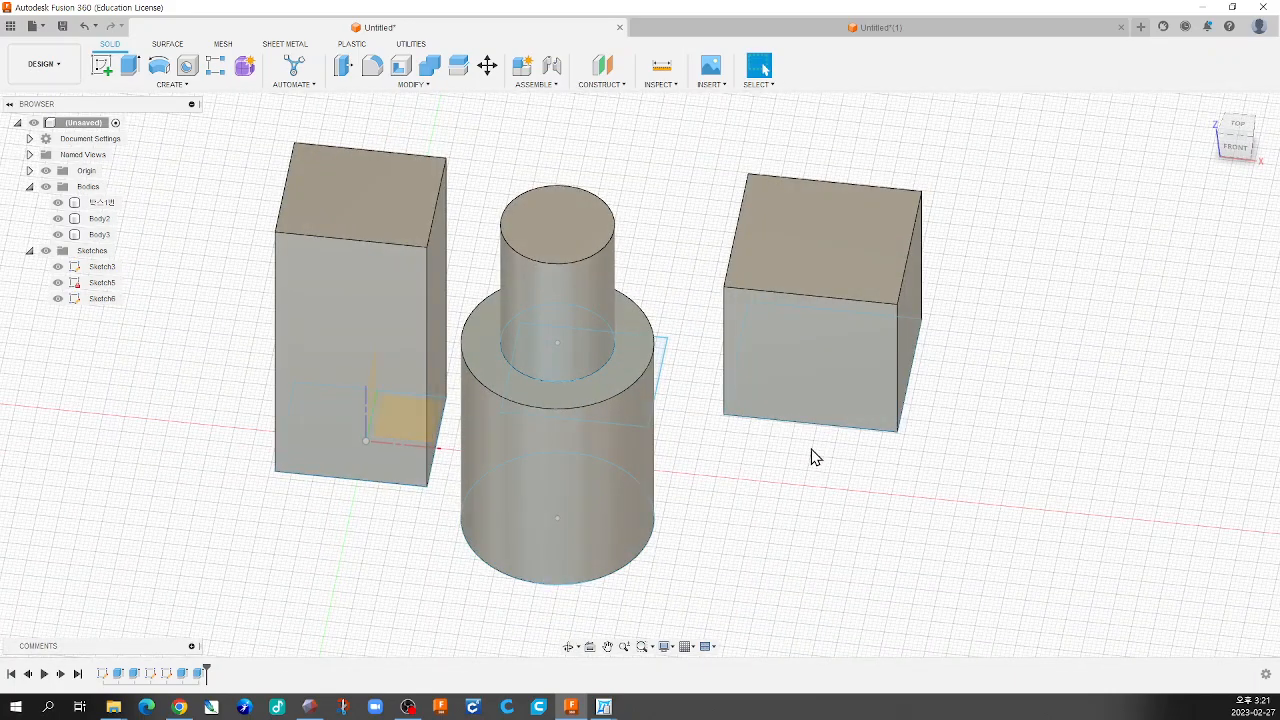
middle_click_drag(873, 446, 825, 416, "shift")
middle_click_drag(914, 249, 883, 386, "shift")
left_click(397, 335)
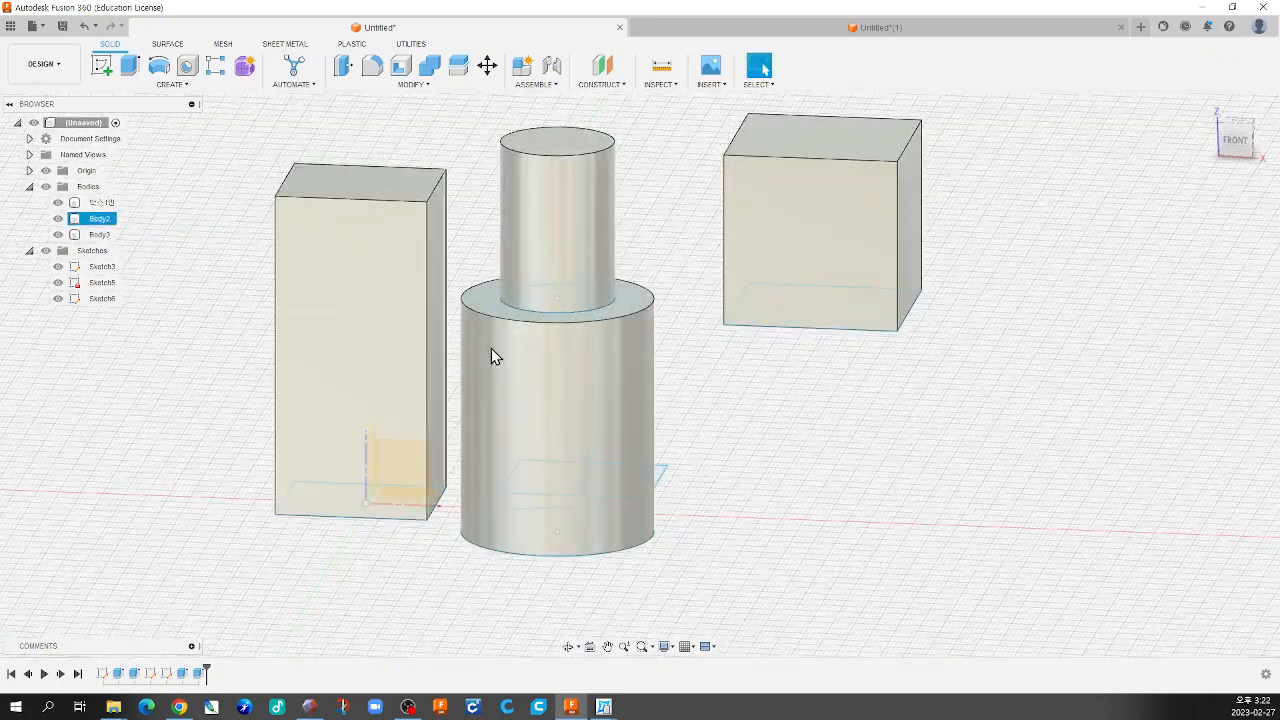
middle_click_drag(446, 354, 723, 389, "shift")
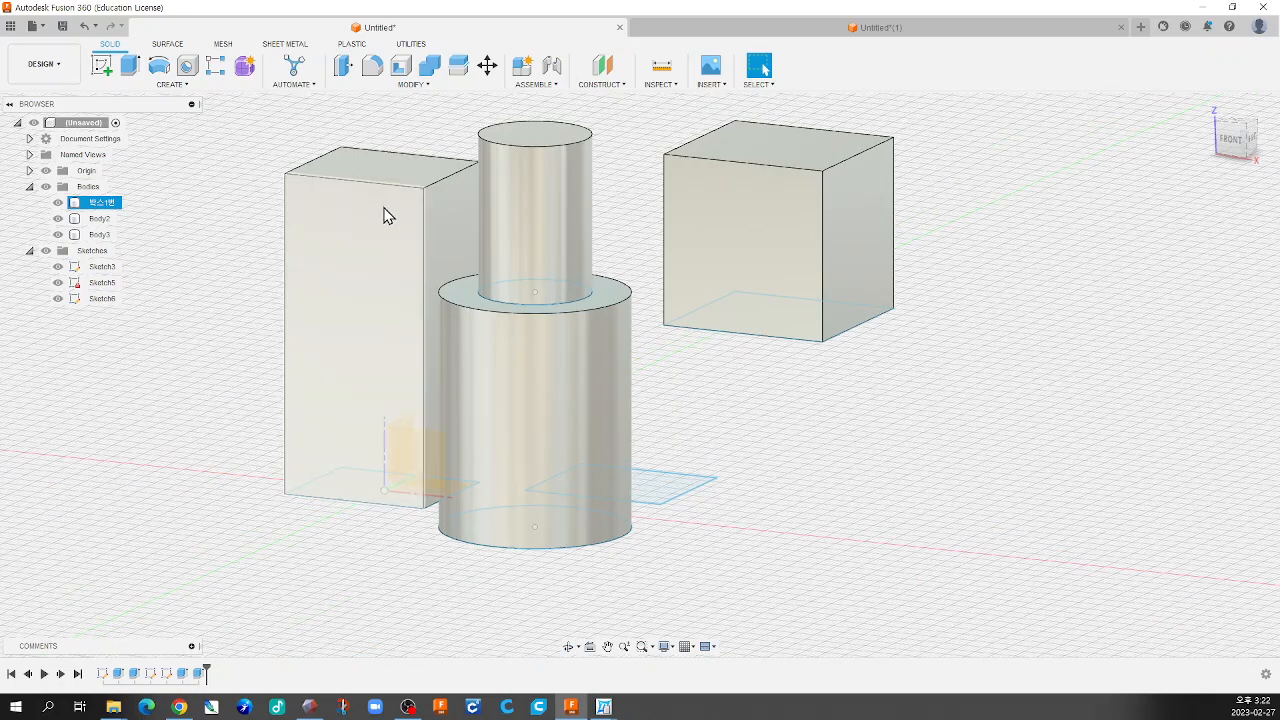
left_click(783, 257)
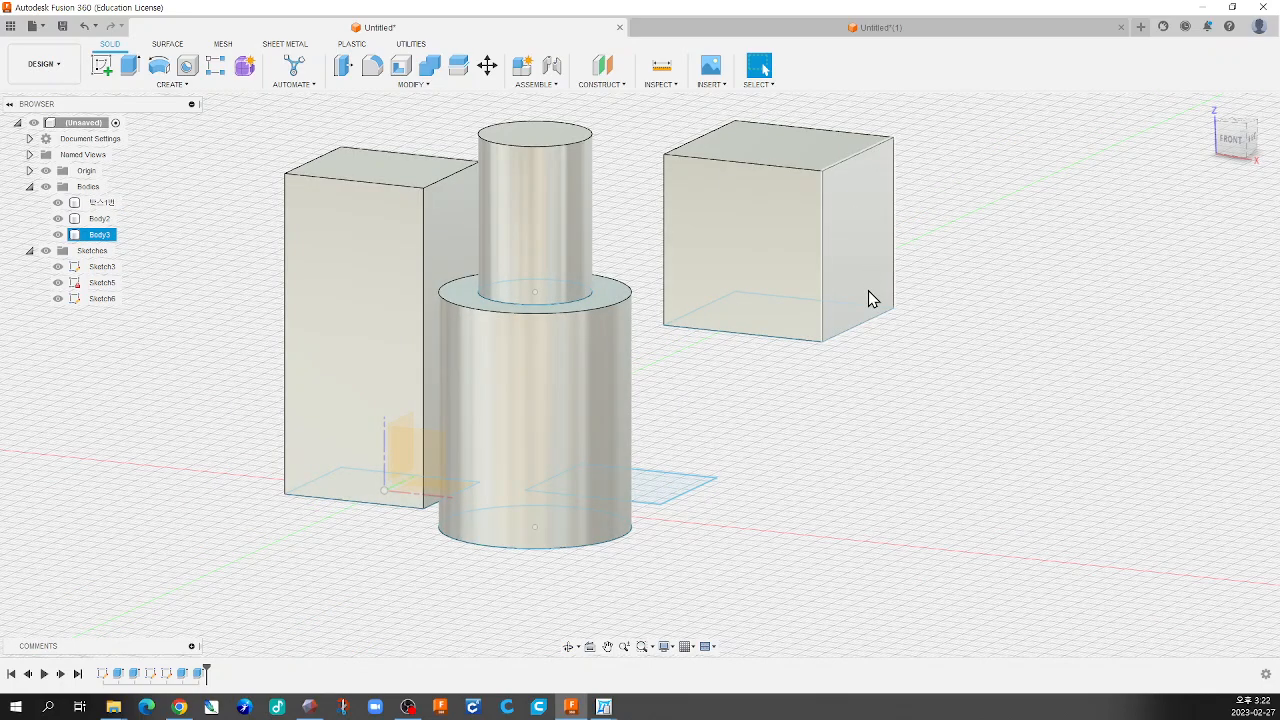
left_click(880, 331)
middle_click_drag(880, 331, 904, 385, "shift")
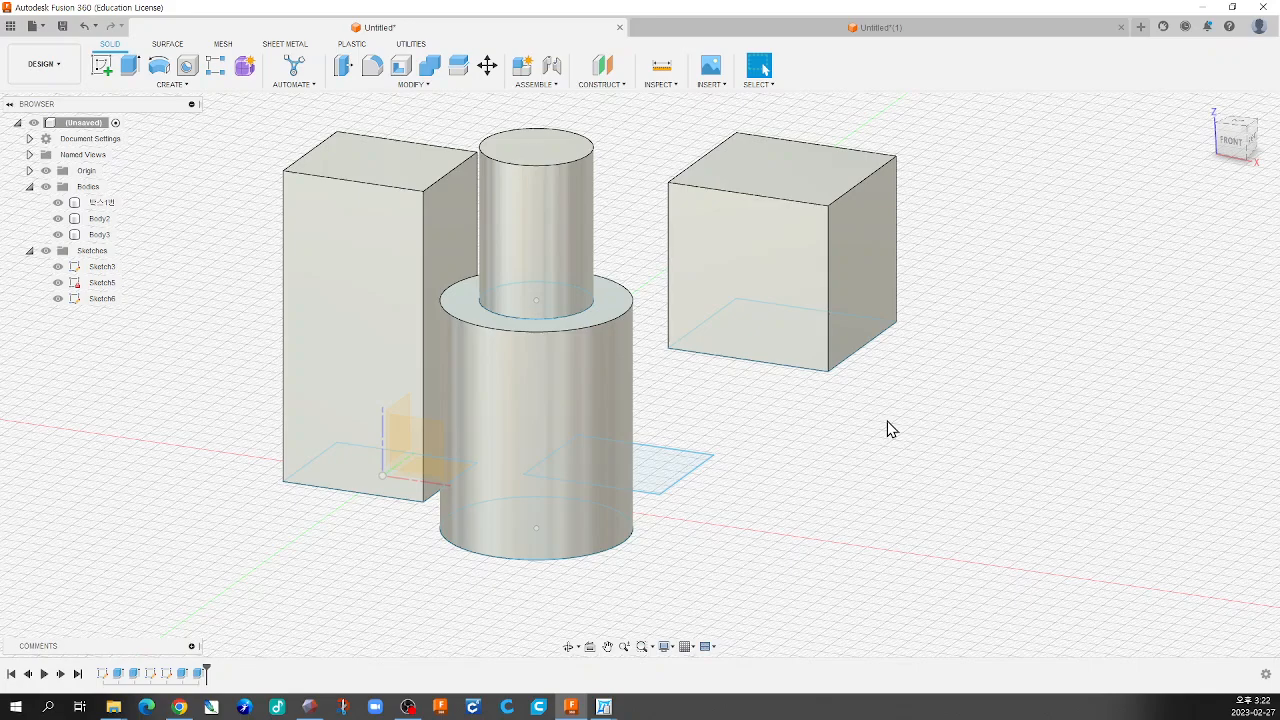
middle_click_drag(757, 430, 601, 414, "shift")
scroll(601, 418, "down", 3)
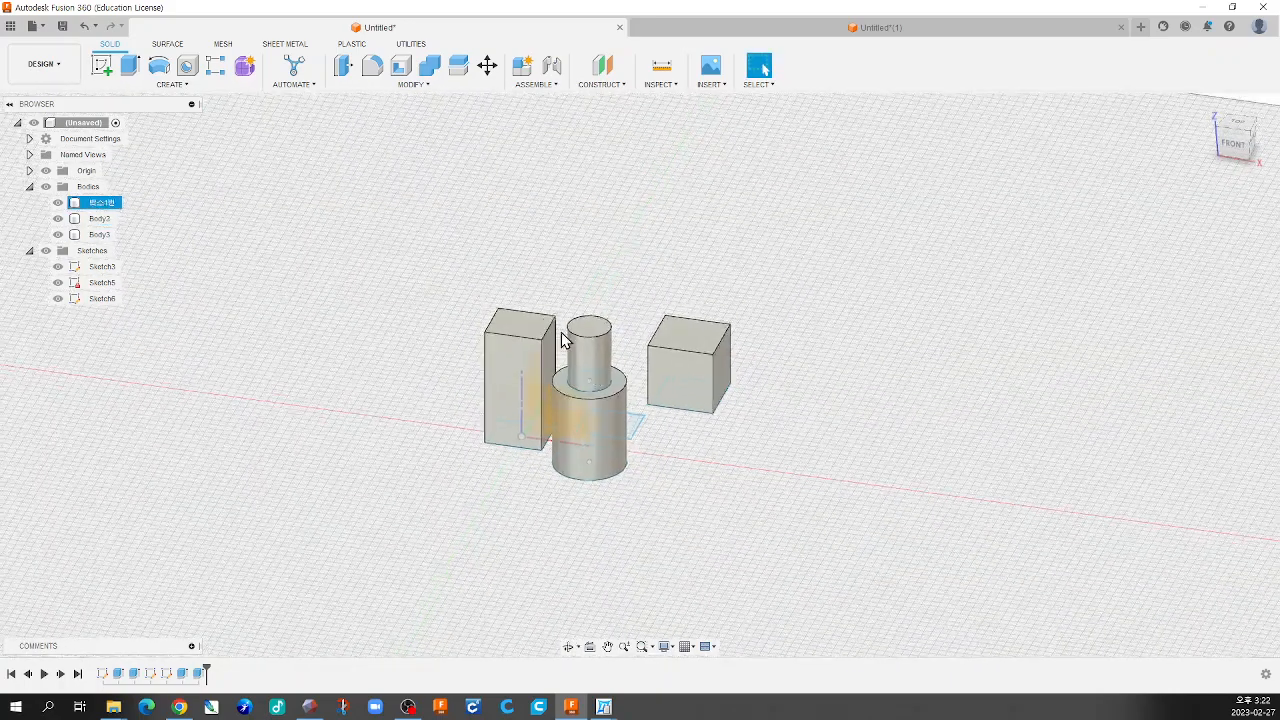
scroll(600, 380, "up", 6)
left_click(708, 162)
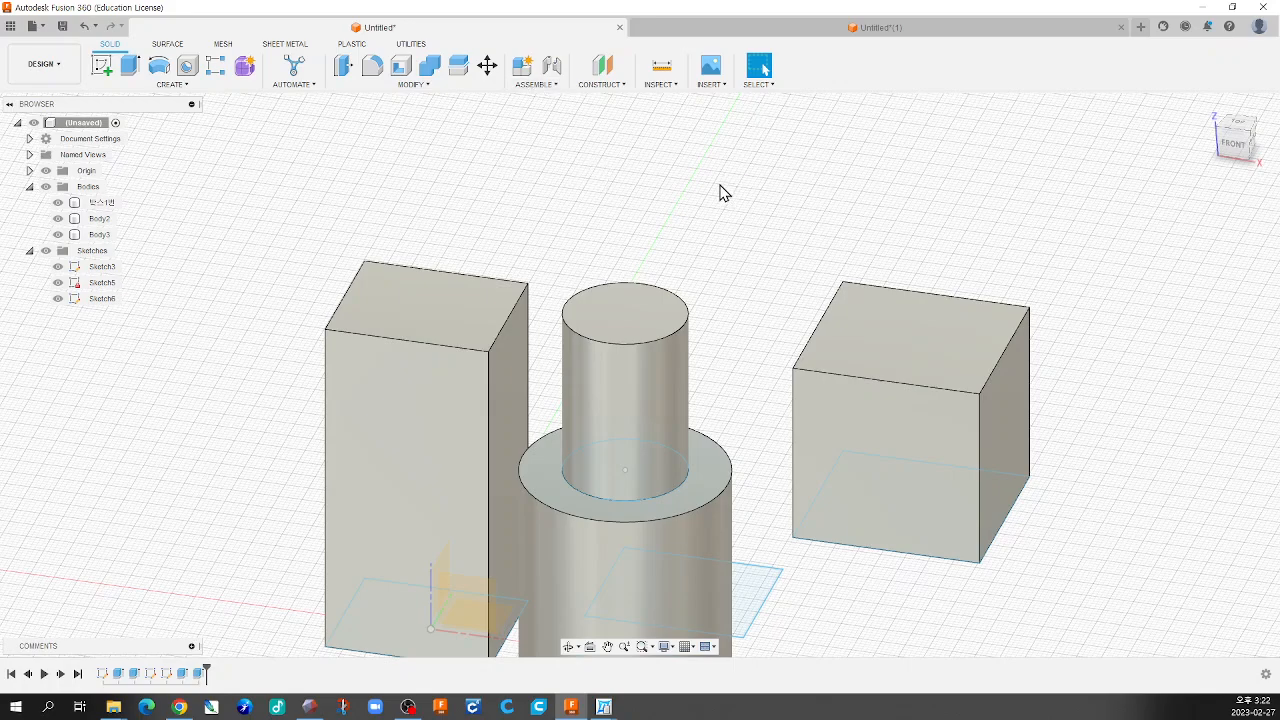
scroll(692, 282, "down", 5)
key("Return")
scroll(600, 296, "down", 3)
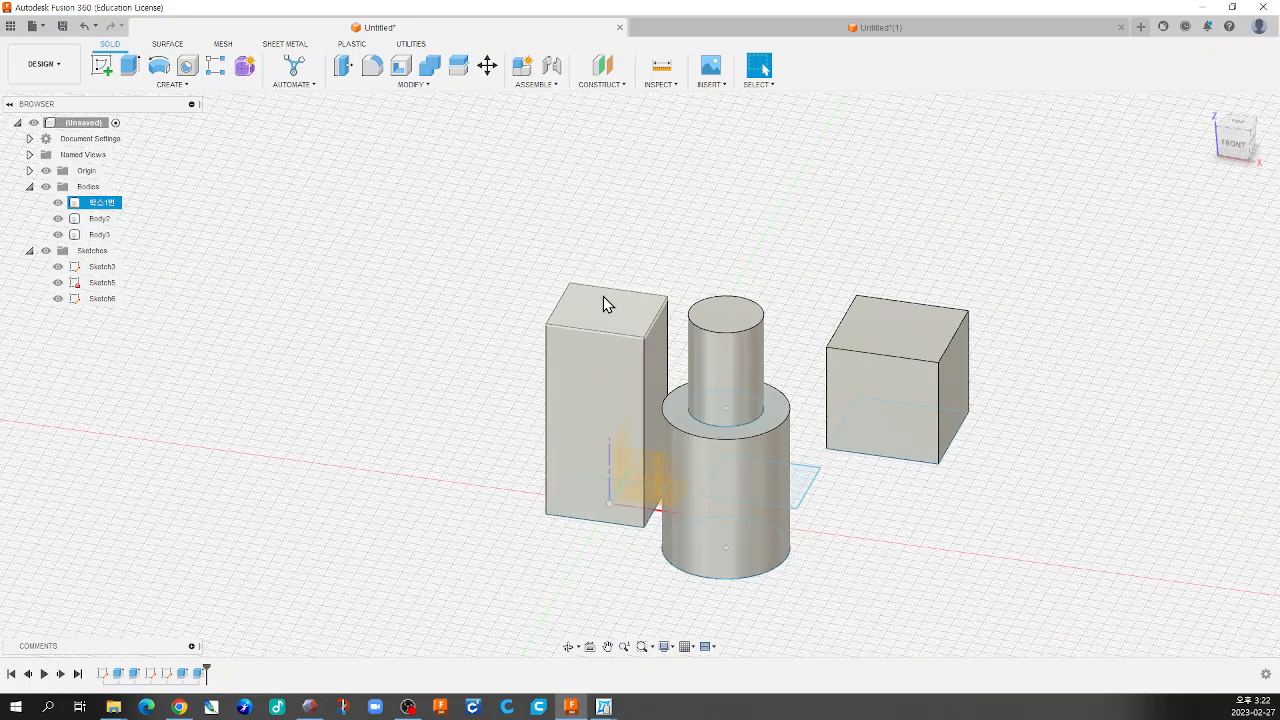
scroll(602, 296, "up", 3)
scroll(641, 298, "down", 8)
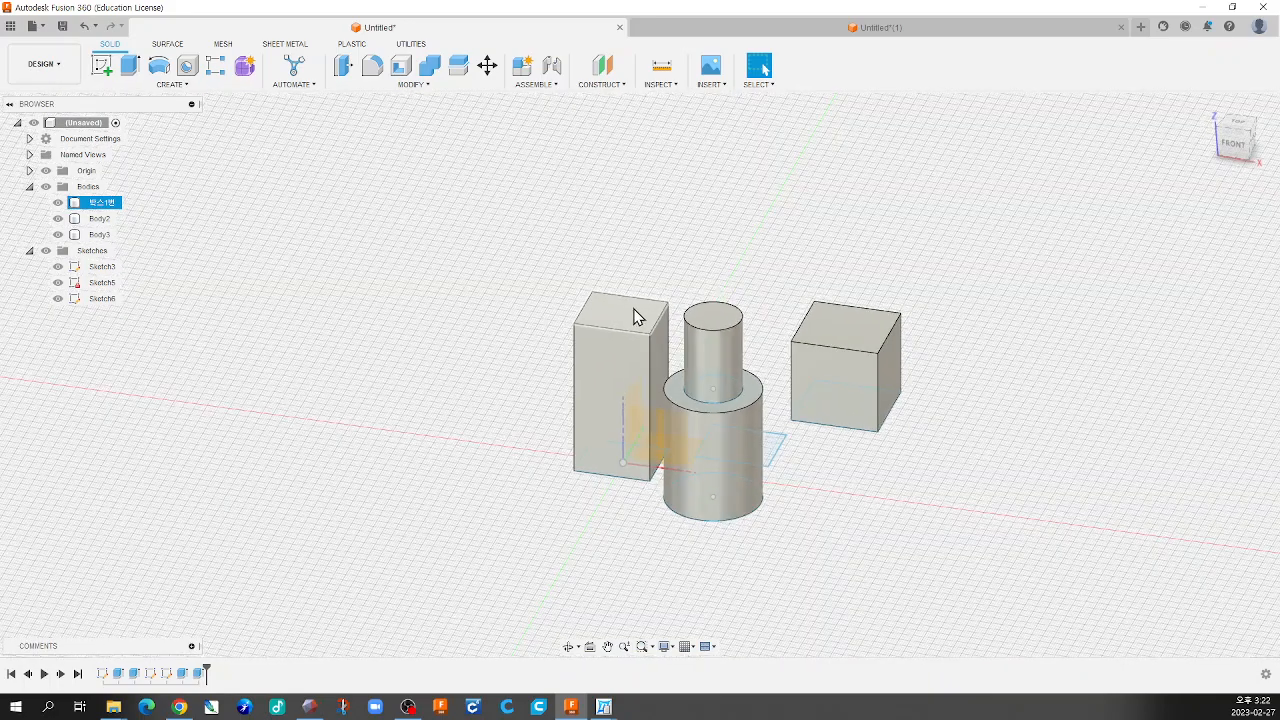
scroll(735, 368, "up", 8)
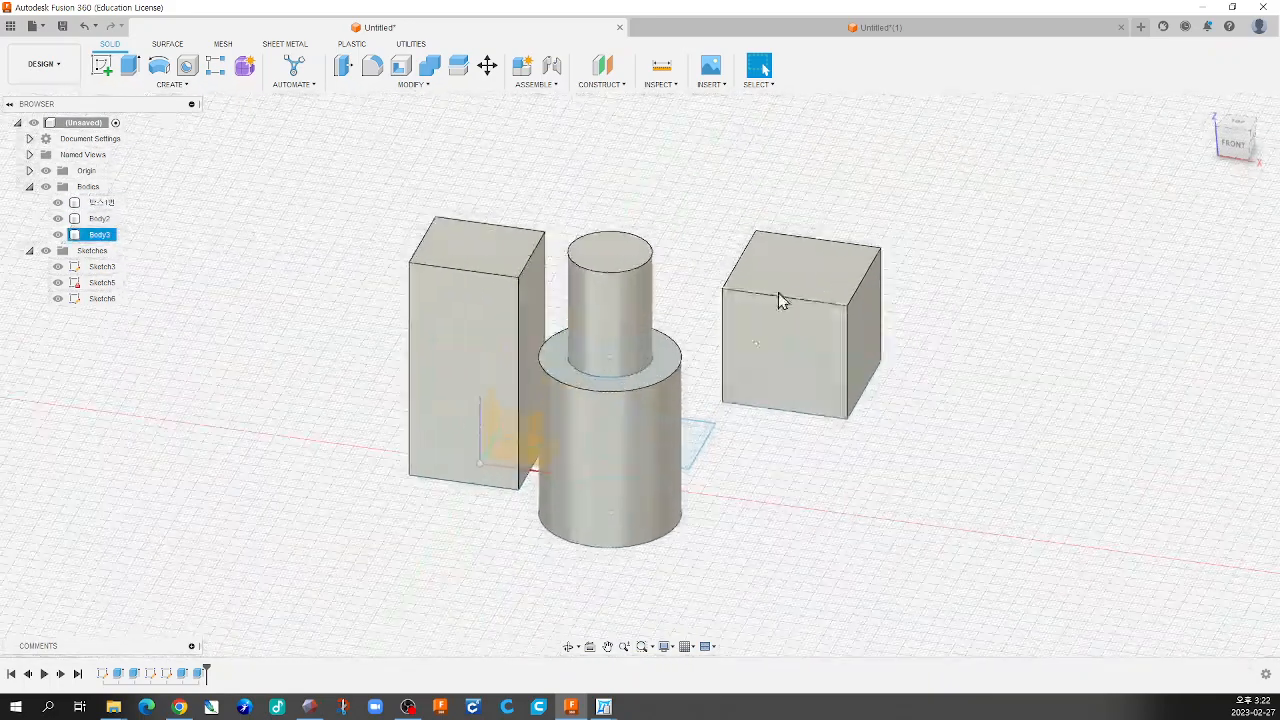
Sketch a 6 mm diameter circle at the centre of the narrow cylinder's top face and finish the sketch
left_click(618, 257)
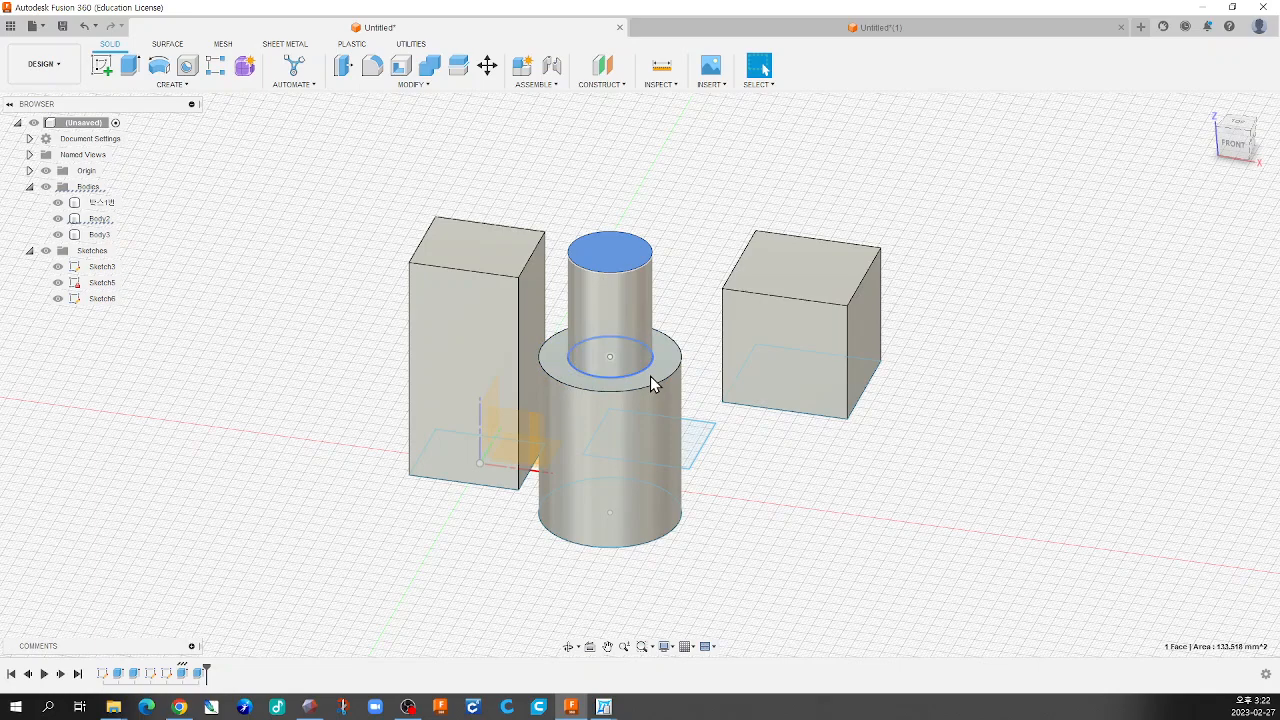
left_click(623, 251)
left_click(623, 251)
left_click(102, 65)
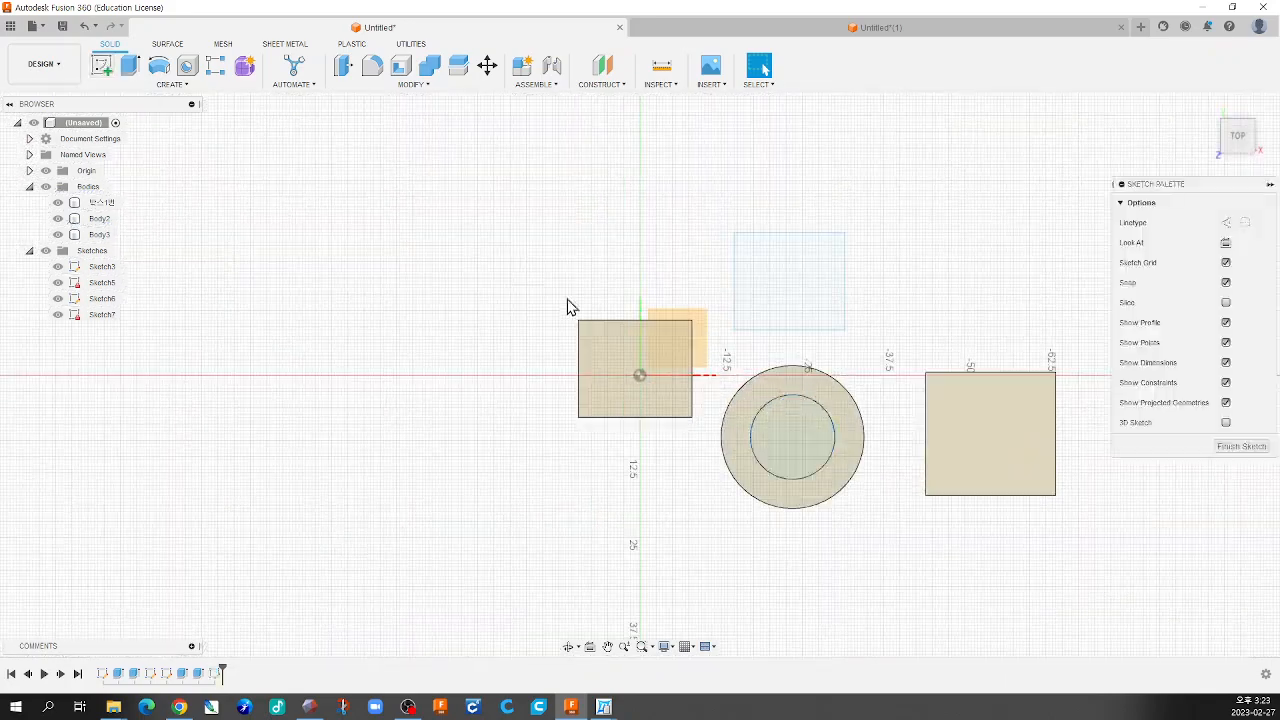
left_click(159, 65)
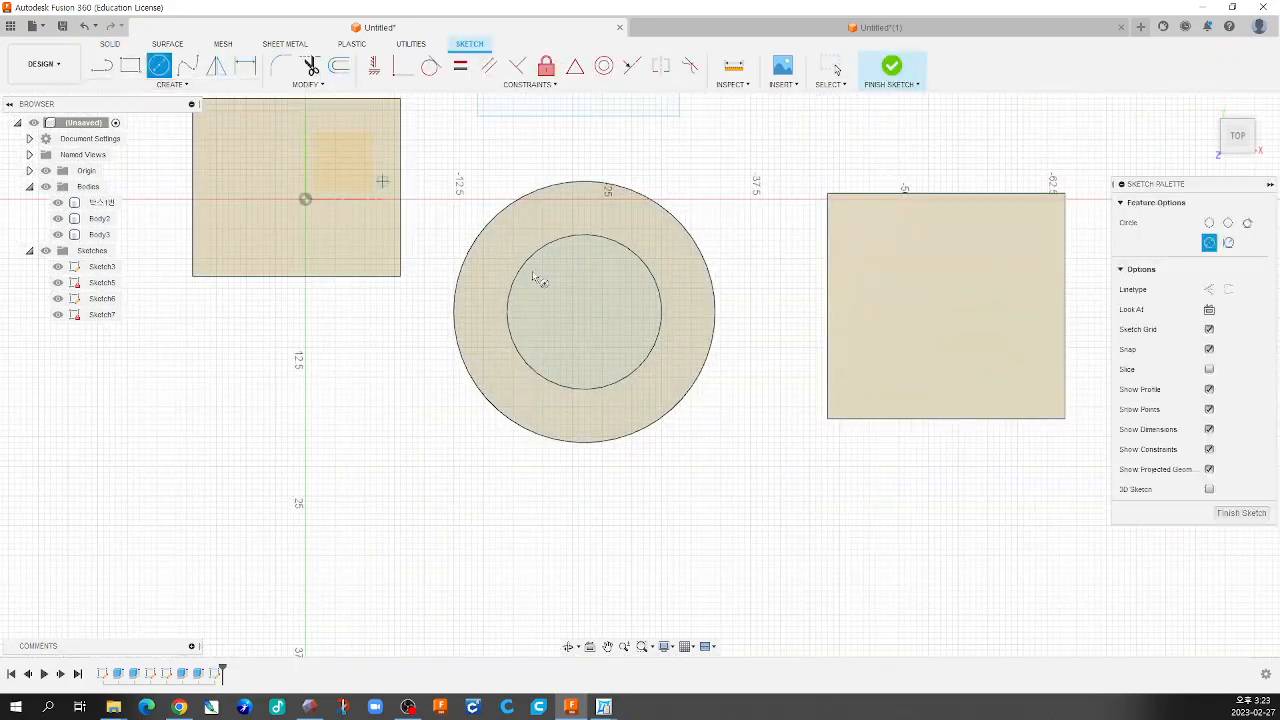
left_click(589, 317)
type("6")
key("Return")
left_click(893, 68)
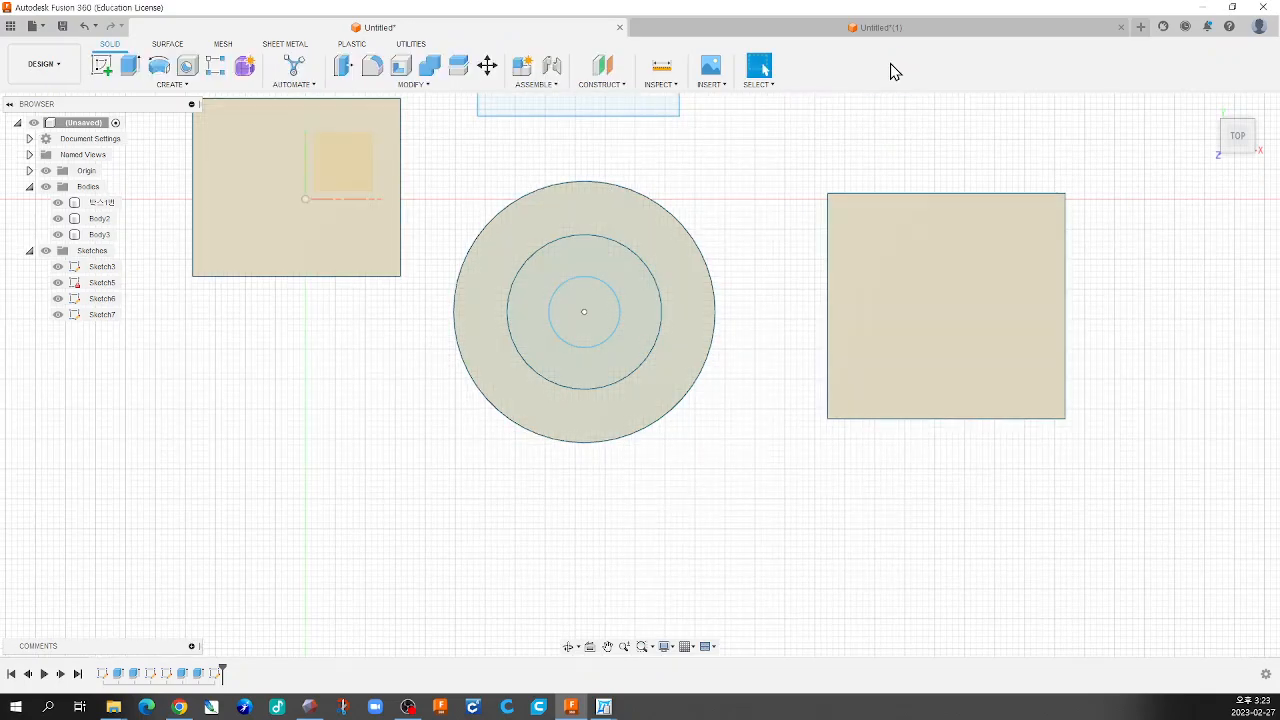
Set up a one-sided cut extrusion of the 6 mm circle, 59 mm downward through the whole stepped cylinder
middle_click_drag(748, 381, 617, 330, "shift")
scroll(644, 345, "down", 6)
scroll(731, 510, "up", 6)
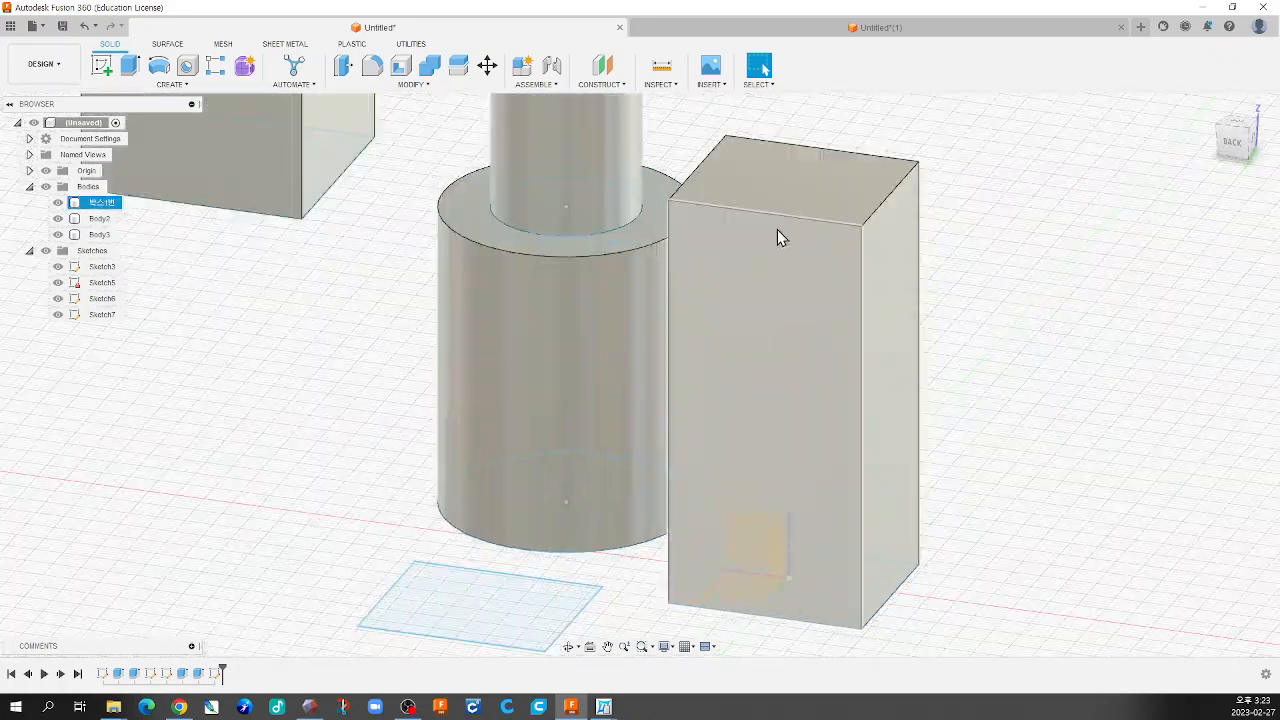
scroll(706, 266, "down", 3)
scroll(706, 266, "down", 3)
scroll(700, 160, "up", 2)
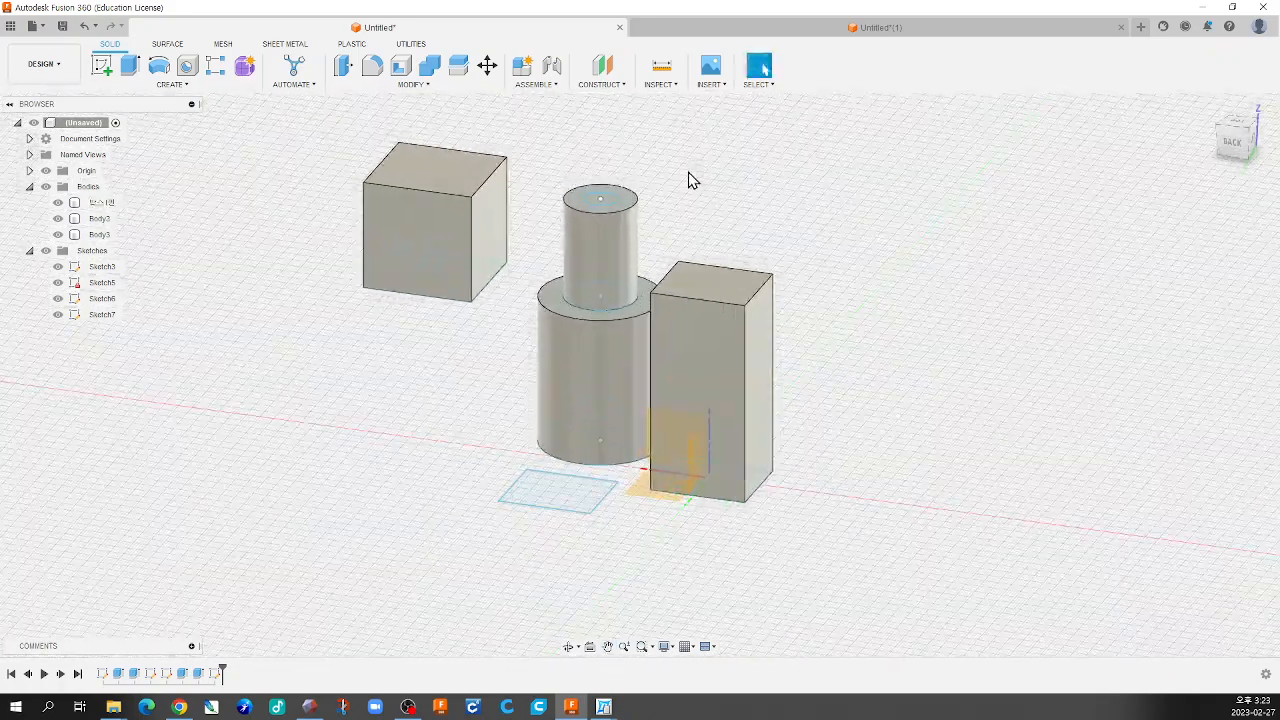
left_click(130, 70)
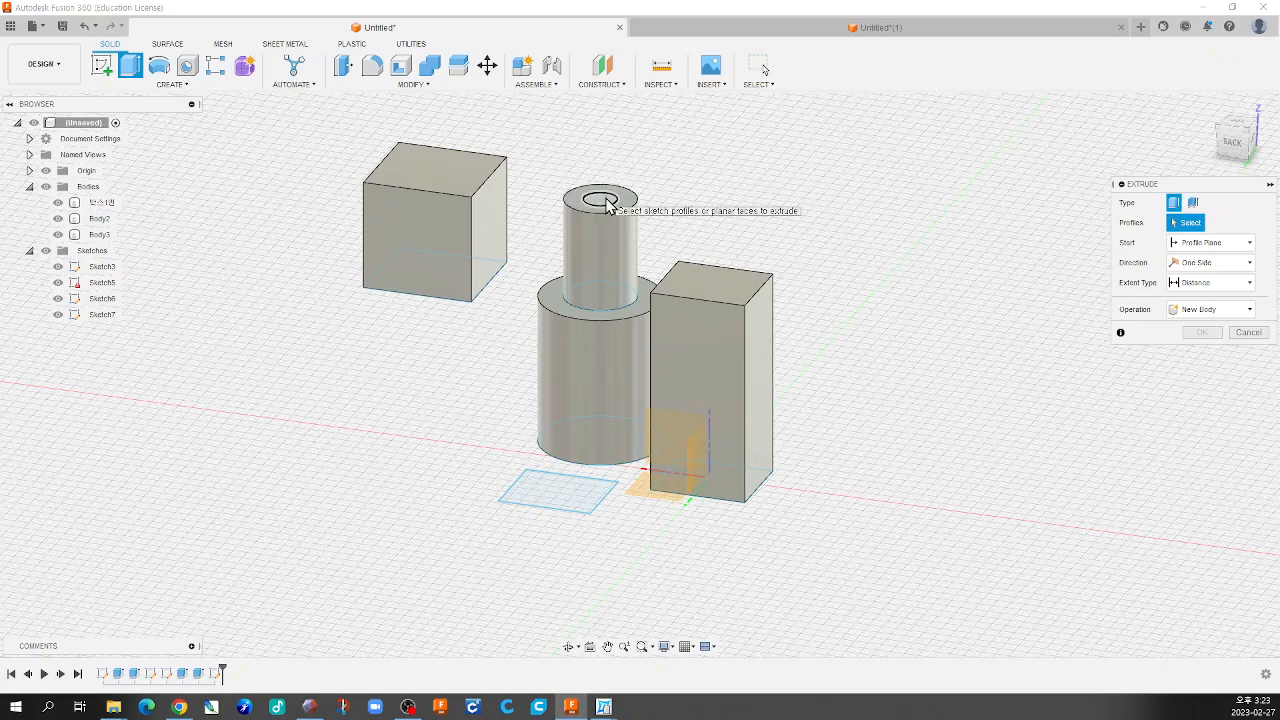
scroll(605, 203, "up", 4)
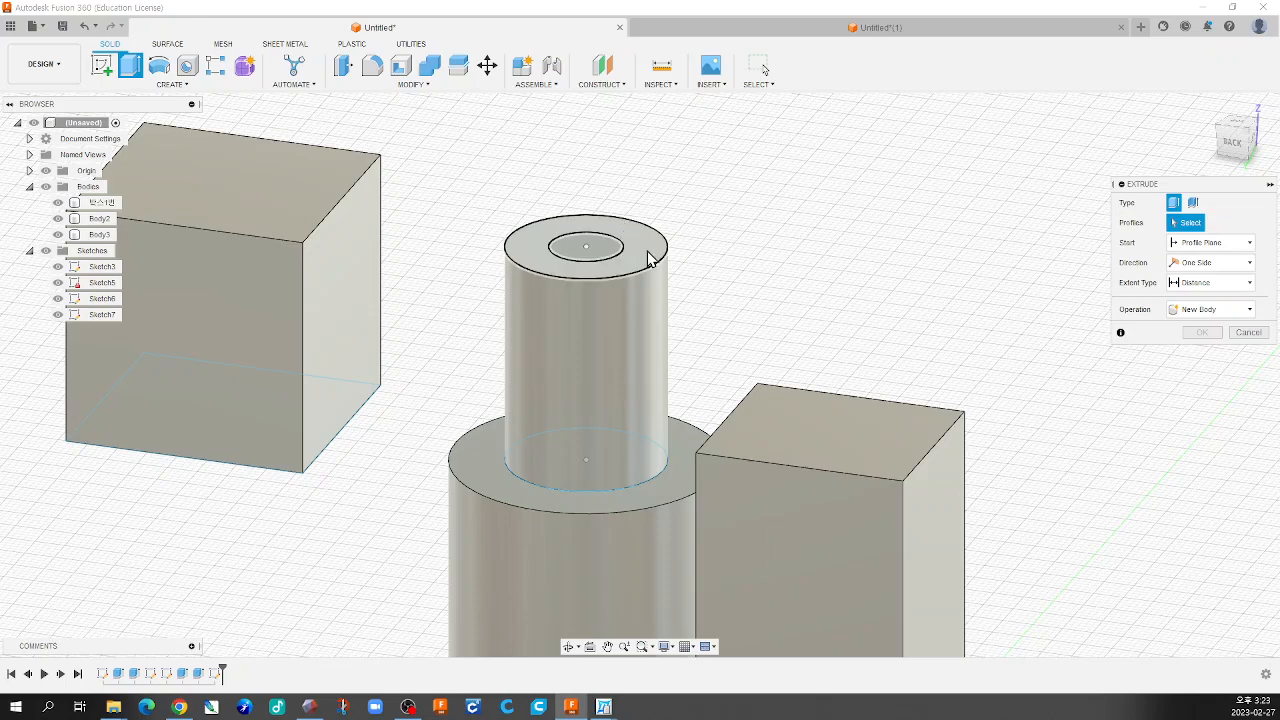
left_click(590, 258)
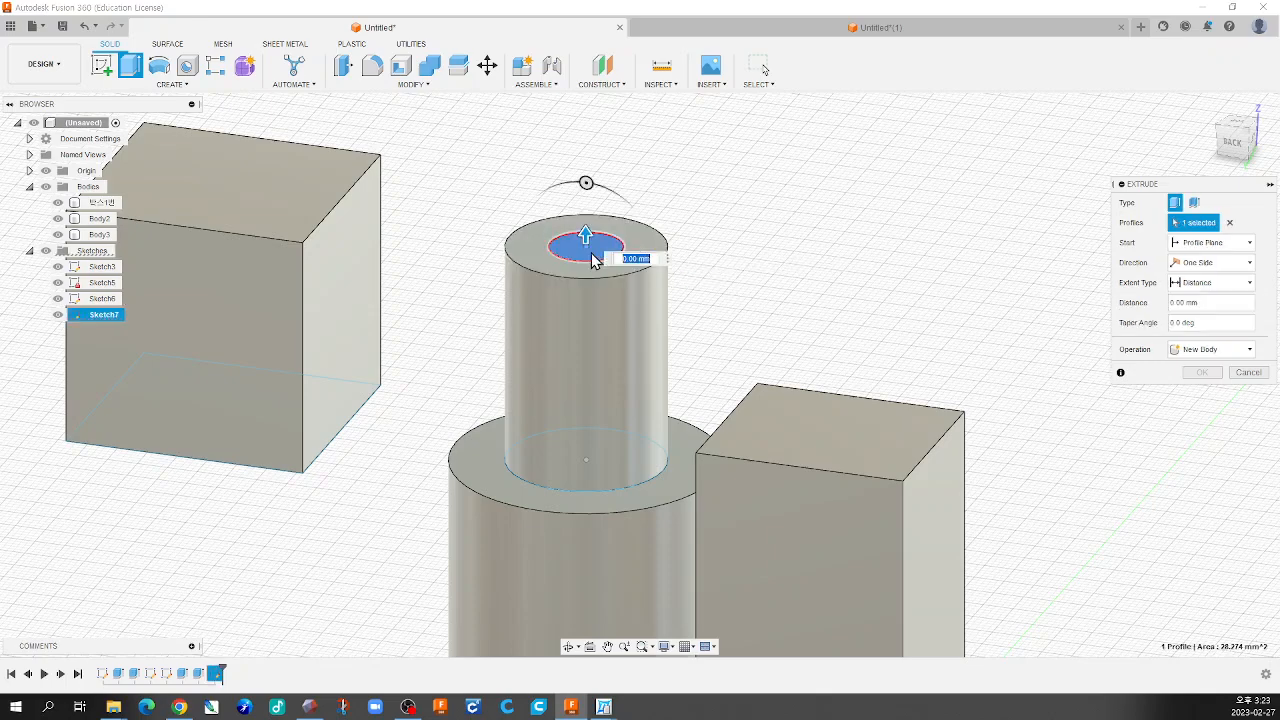
scroll(680, 246, "down", 5)
left_click_drag(628, 211, 635, 130)
middle_click_drag(641, 265, 534, 276)
left_click_drag(522, 140, 521, 645)
middle_click_drag(601, 487, 634, 395)
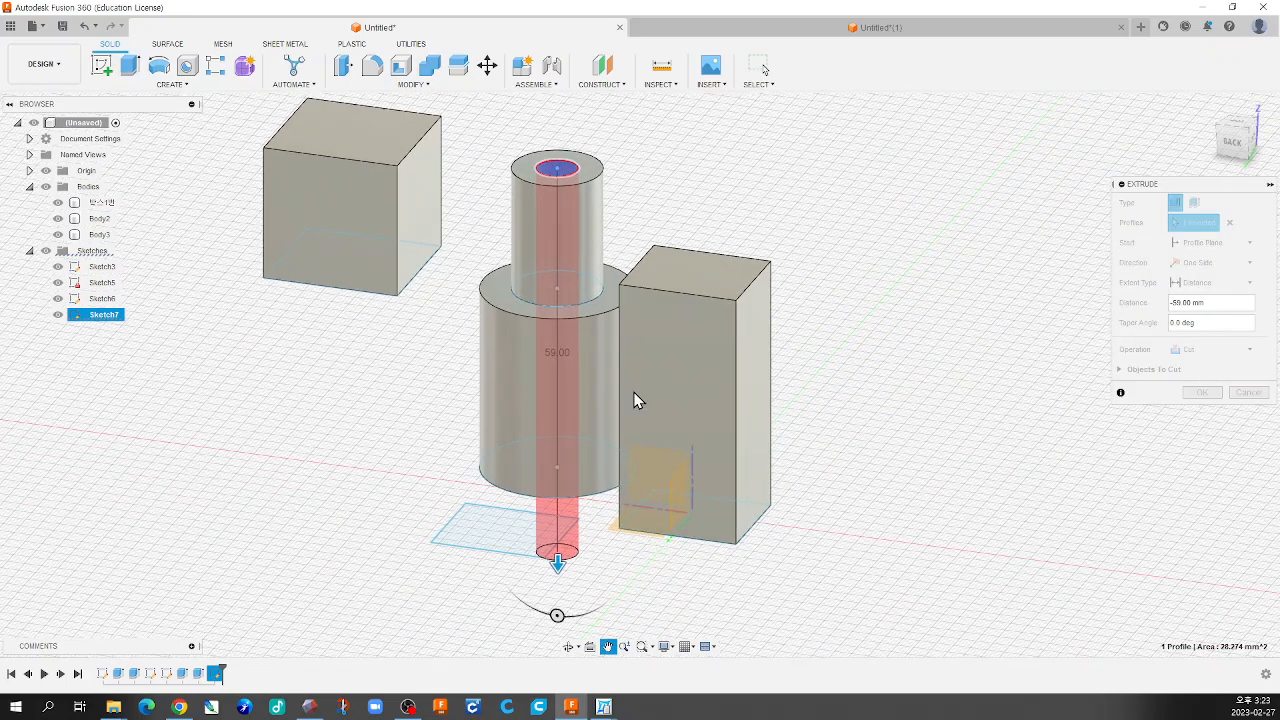
Inspect the cut preview through the stepped cylinder and show the available extrude operations
scroll(634, 395, "down", 2)
scroll(566, 342, "up", 4)
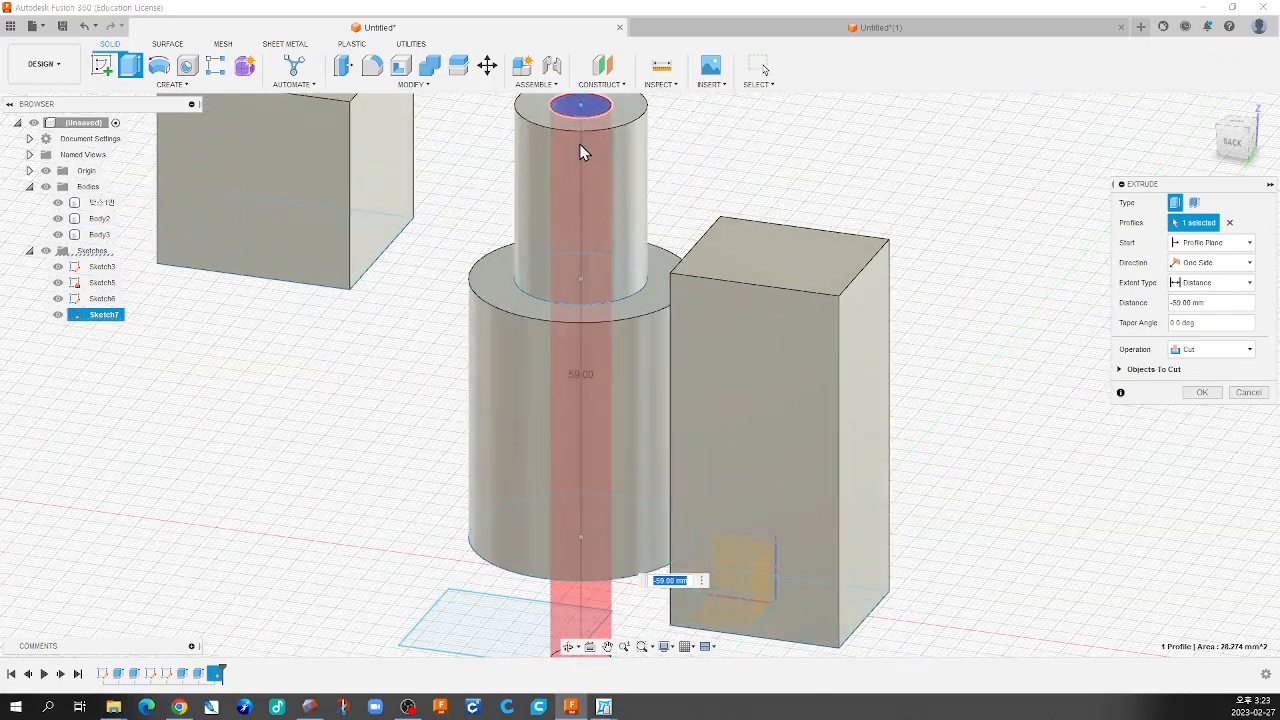
scroll(590, 301, "down", 5)
scroll(591, 300, "up", 2)
mouse_move(591, 300)
middle_mouse_down("shift")
mouse_move(531, 297)
mouse_move(604, 311)
middle_mouse_up("shift")
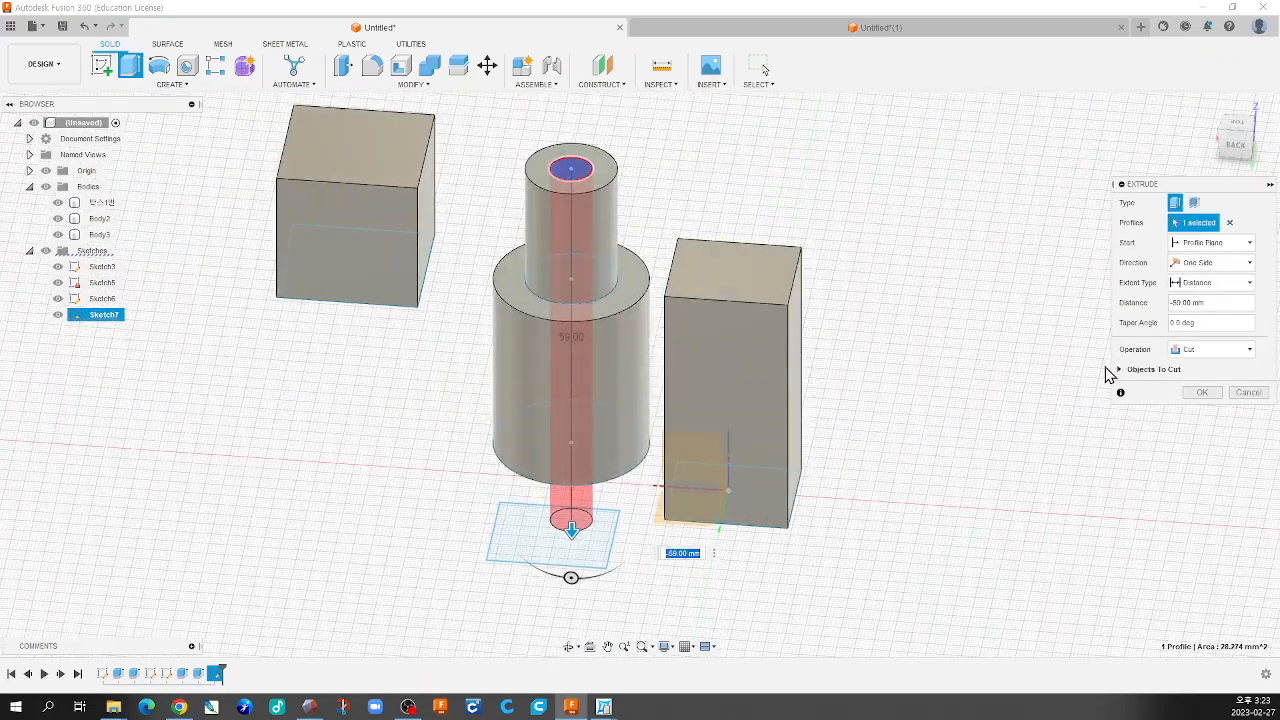
left_click(1203, 355)
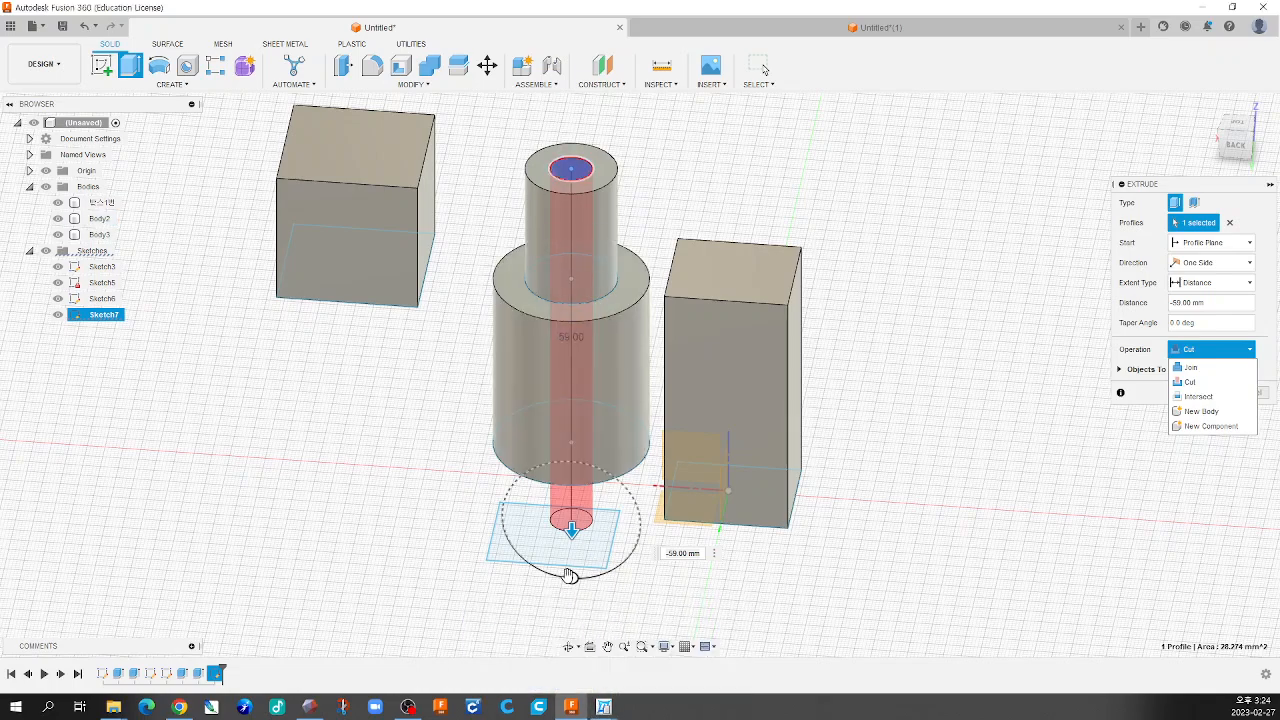
Switch to the Fusion 360 textbook PDF and examine the Combine pages explaining the Join, Cut and Intersect operations
mouse_move(606, 708)
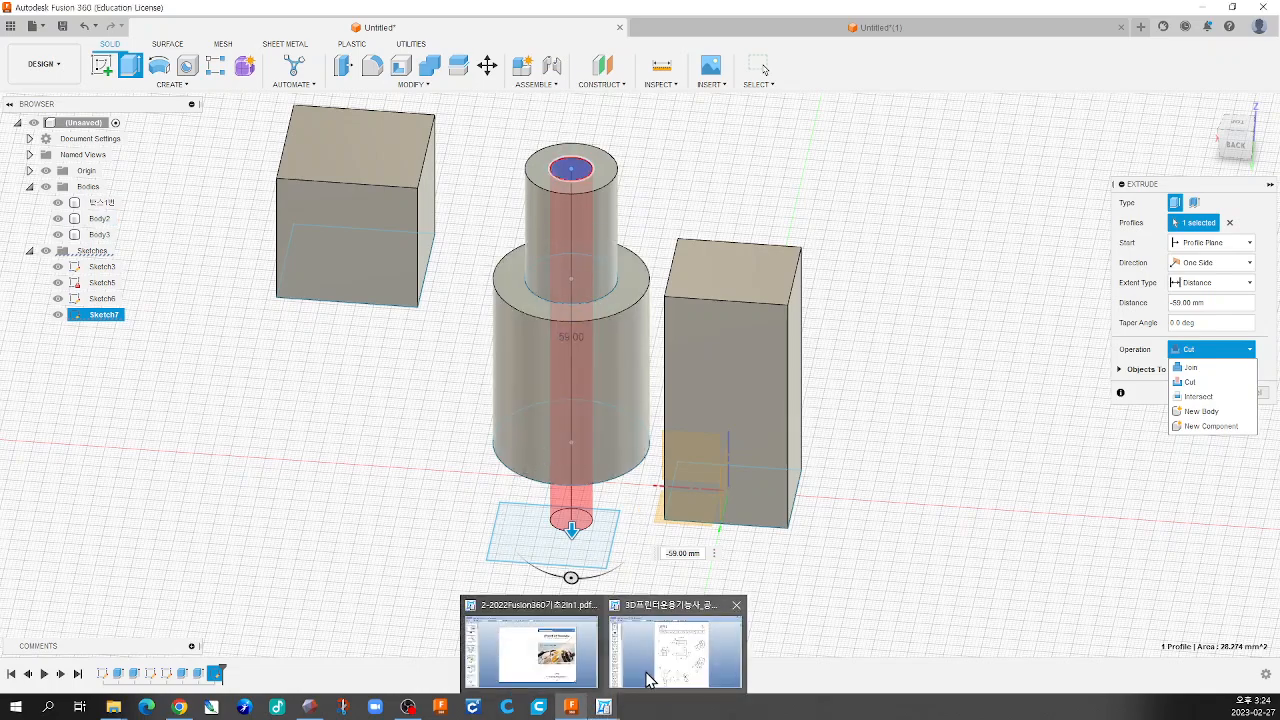
left_click(558, 672)
scroll(910, 518, "down", 5)
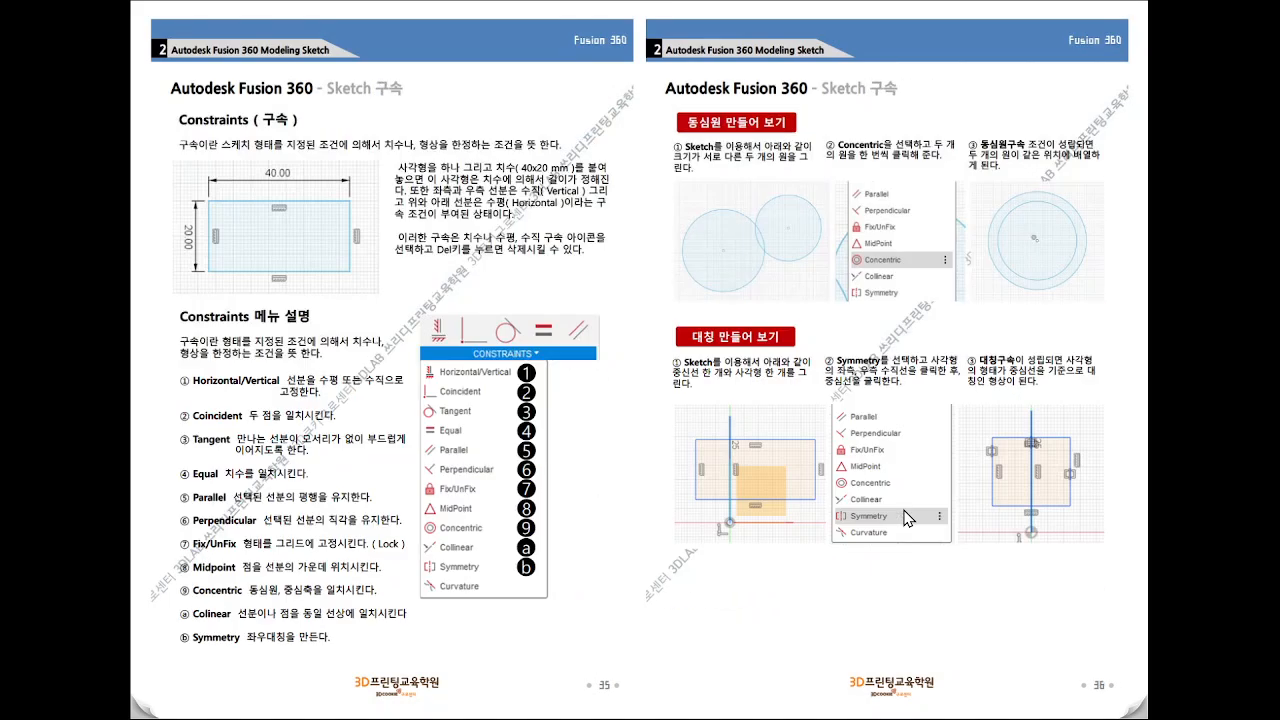
scroll(908, 517, "down", 5)
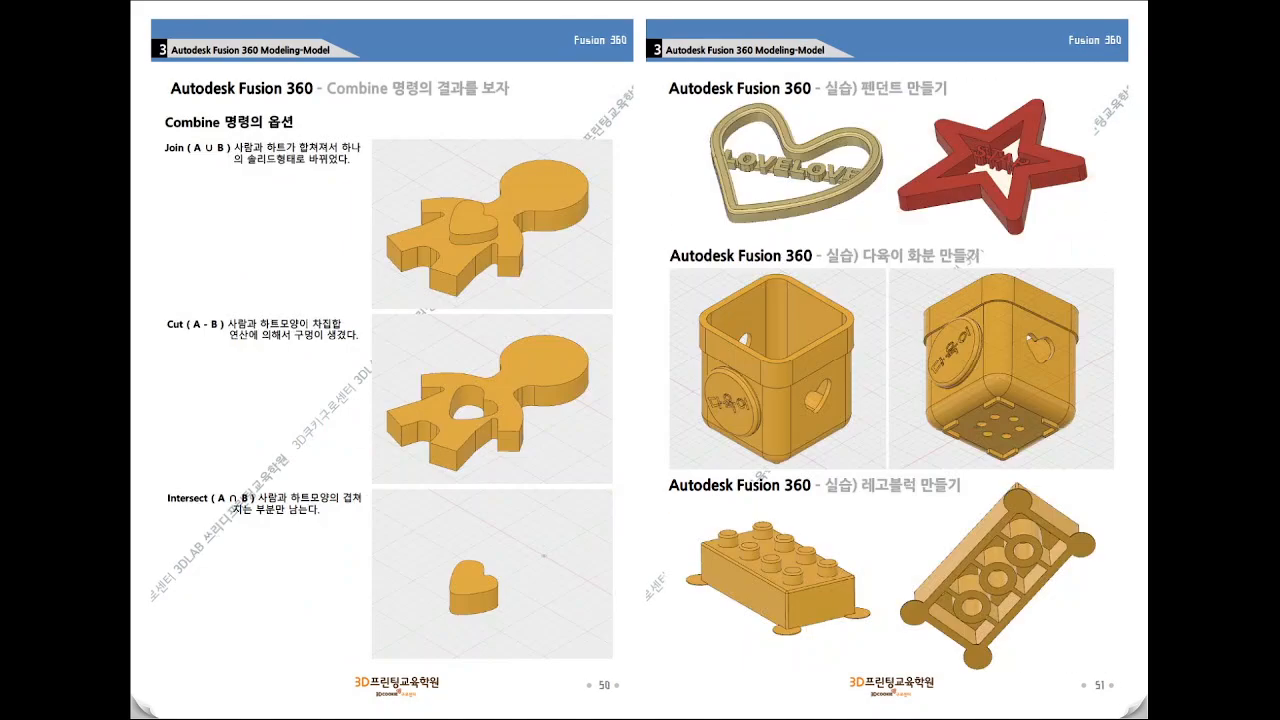
scroll(561, 491, "up", 1)
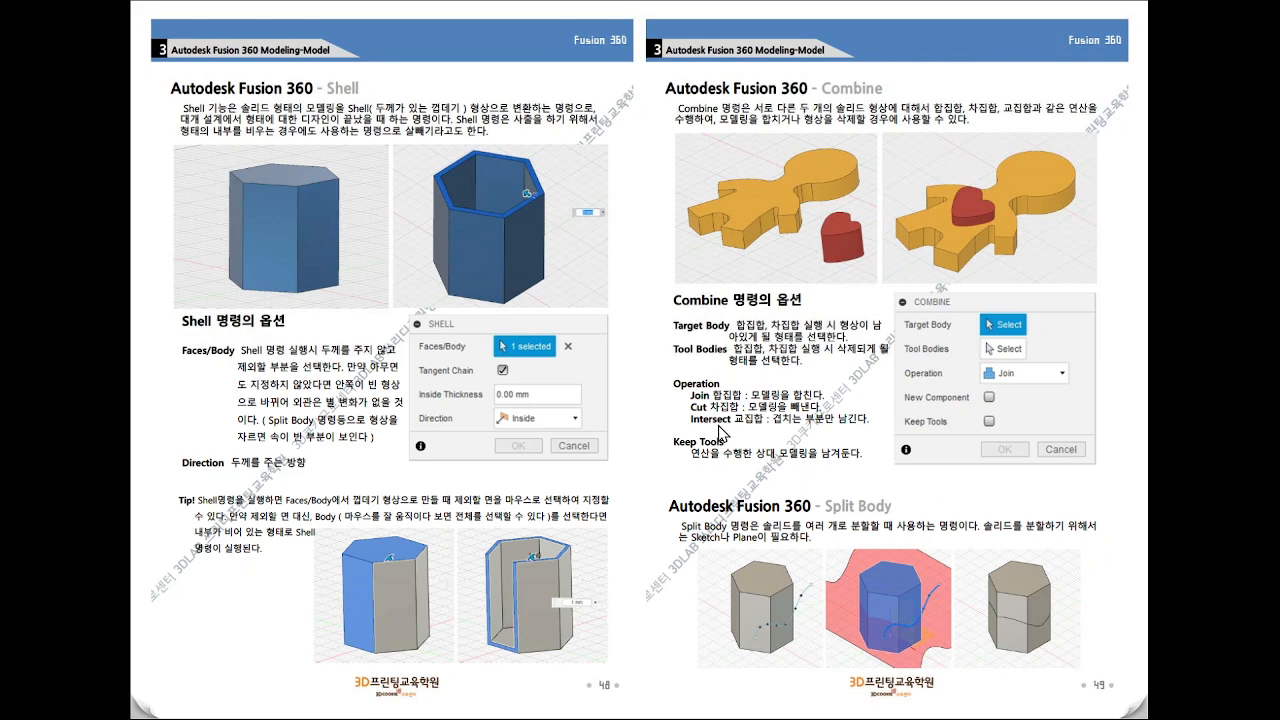
scroll(803, 347, "down", 1)
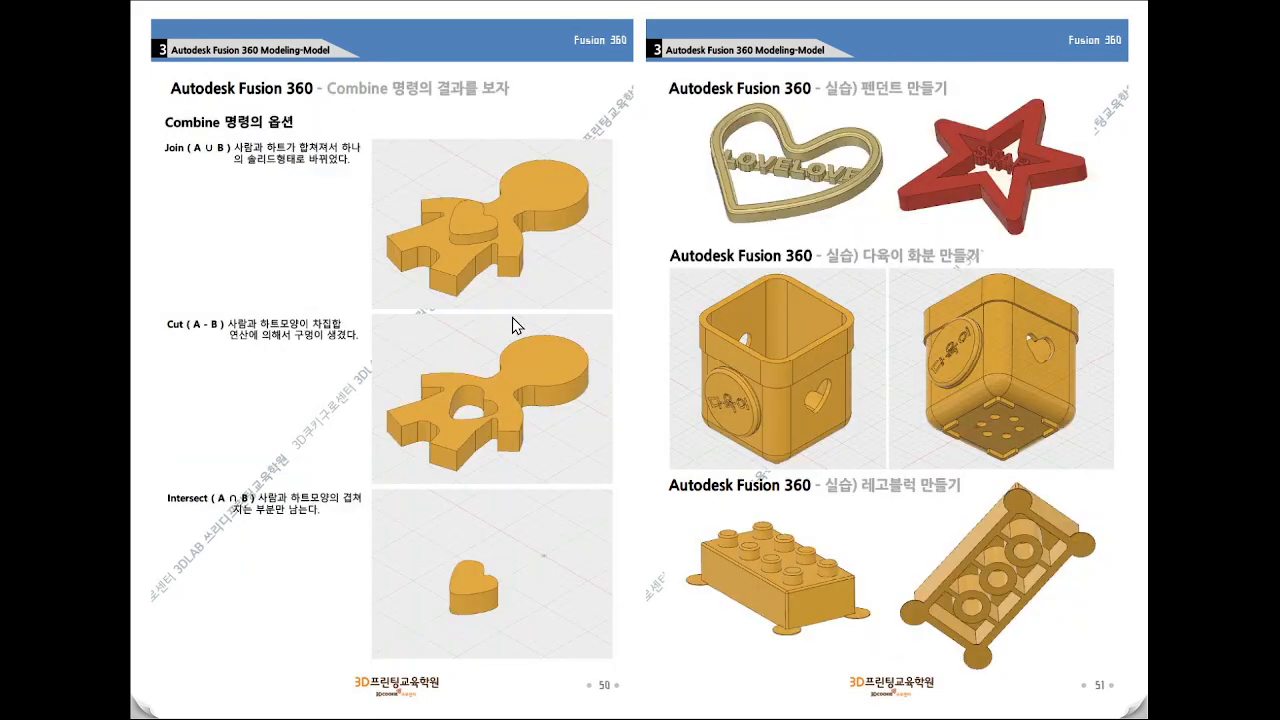
scroll(540, 330, "up", 1)
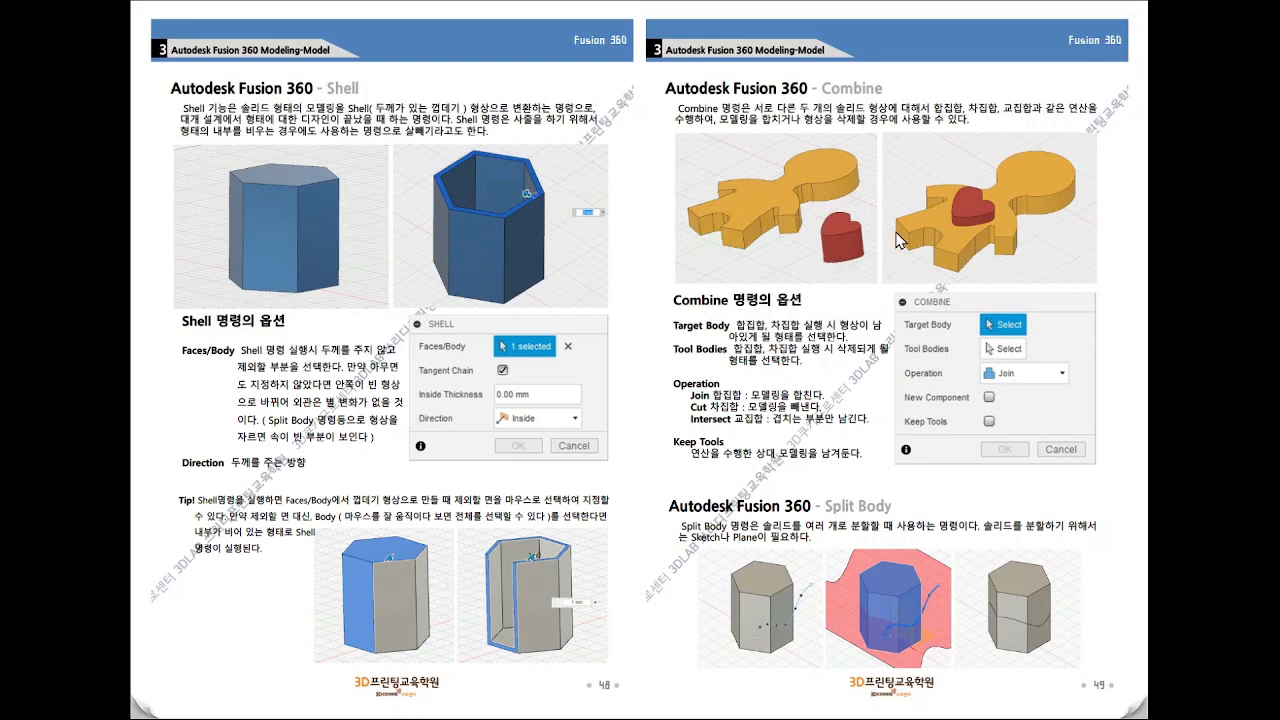
scroll(916, 220, "down", 1)
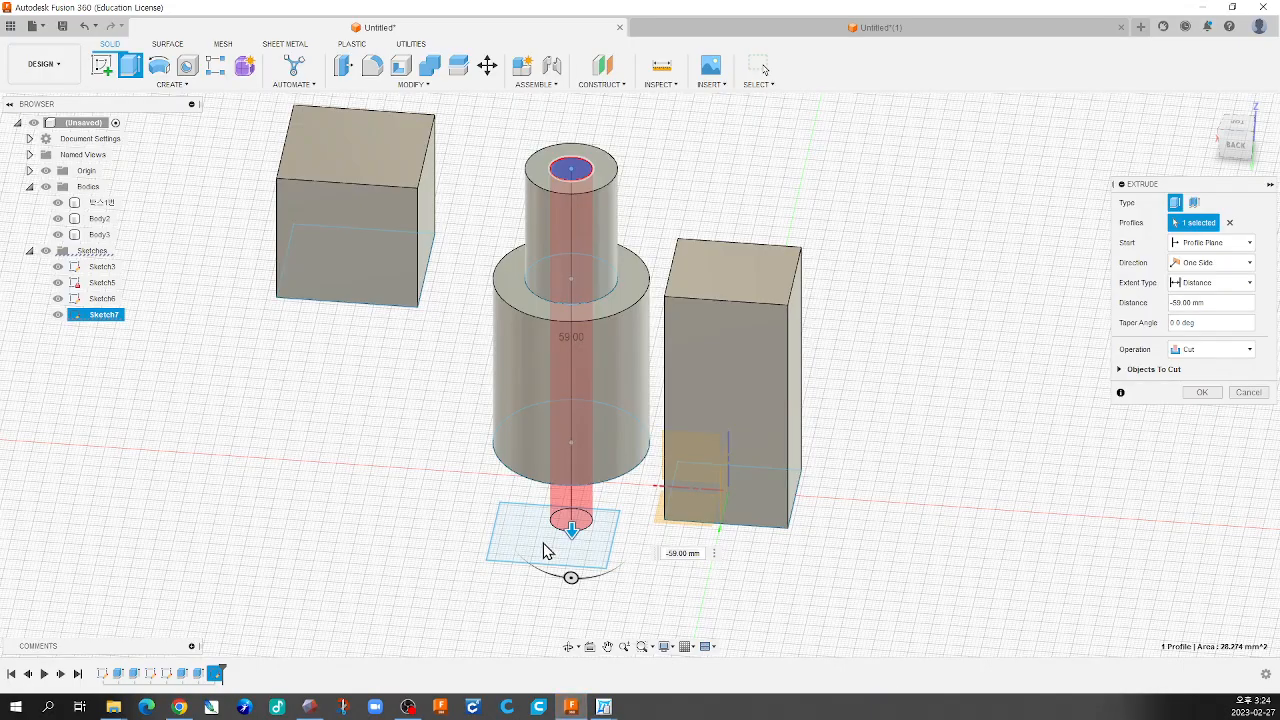
Switch the 6 mm circle's 59 mm extrusion to Join and examine its preview below the wide cylinder
mouse_move(922, 509)
middle_mouse_down("shift")
mouse_move(903, 499)
mouse_move(922, 490)
middle_mouse_up("shift")
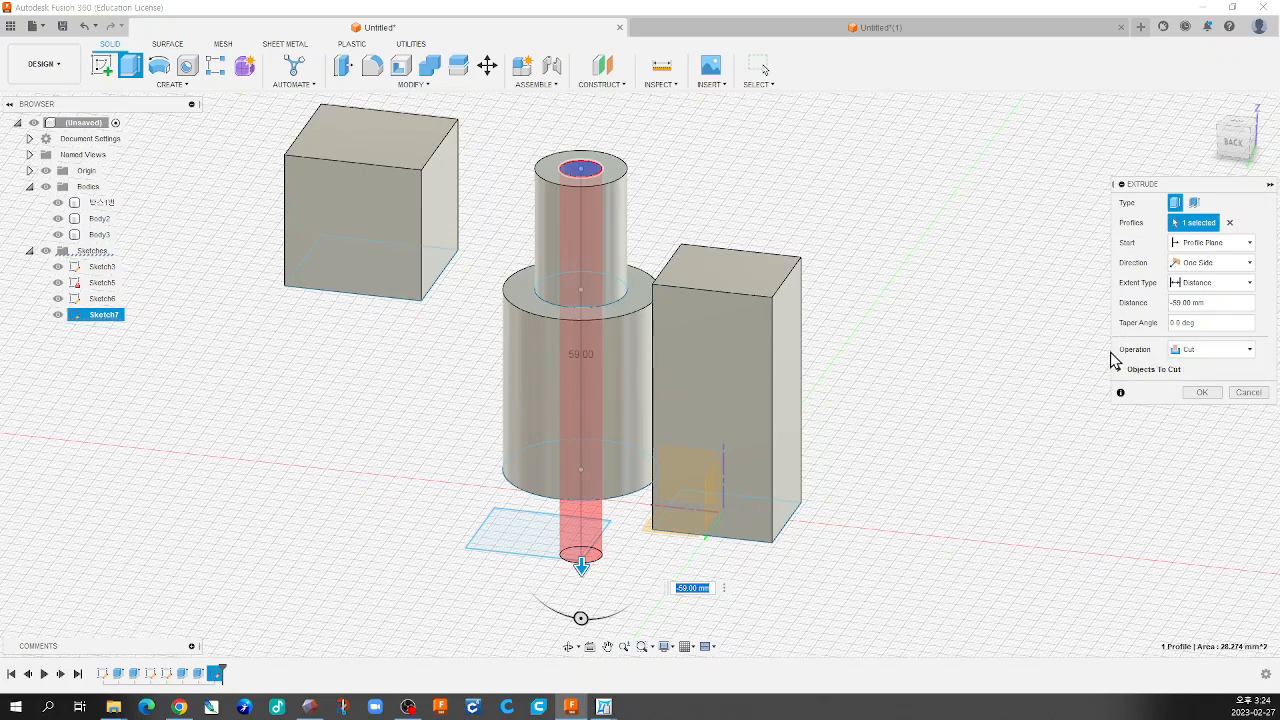
left_click(1206, 356)
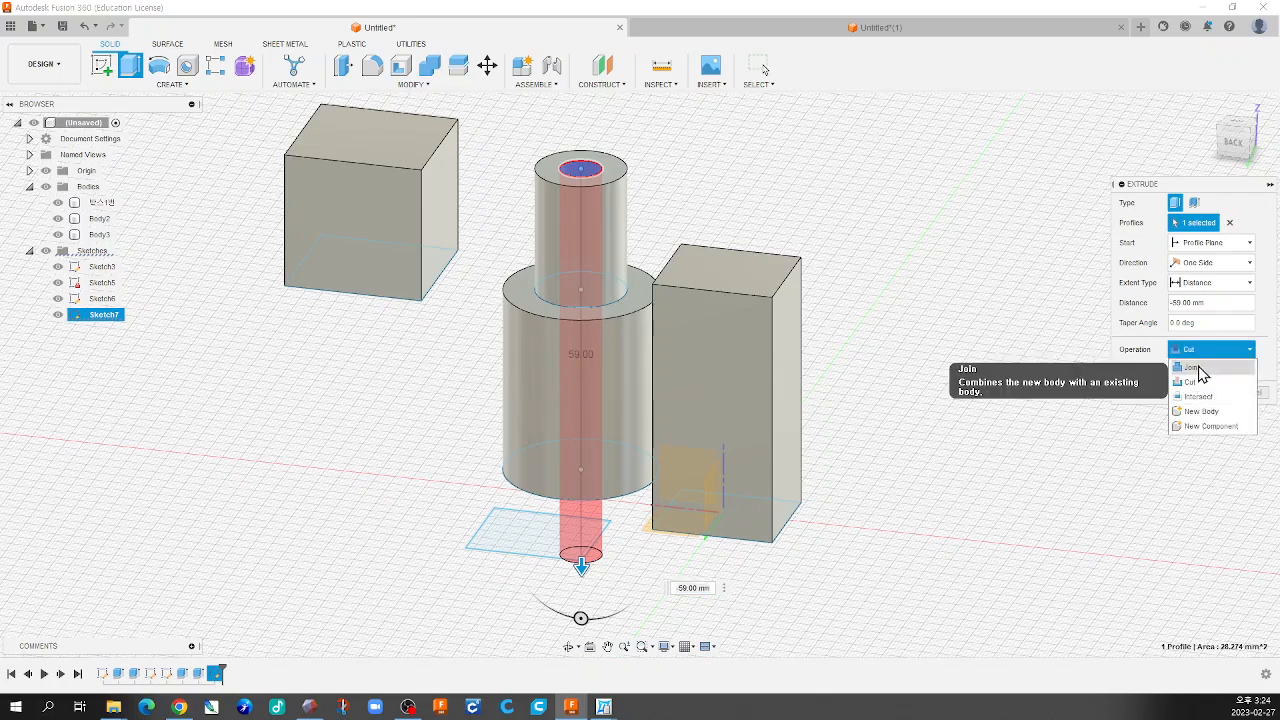
left_click(1203, 368)
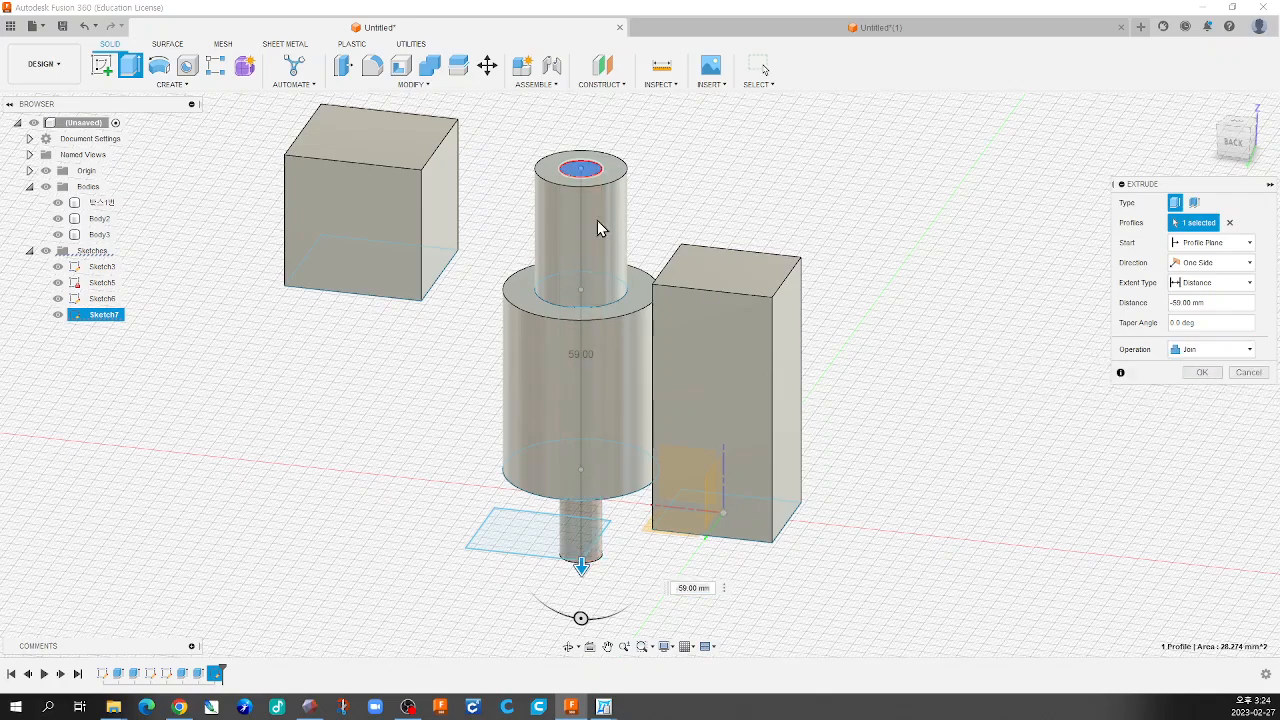
middle_click_drag(586, 523, 621, 541, "shift")
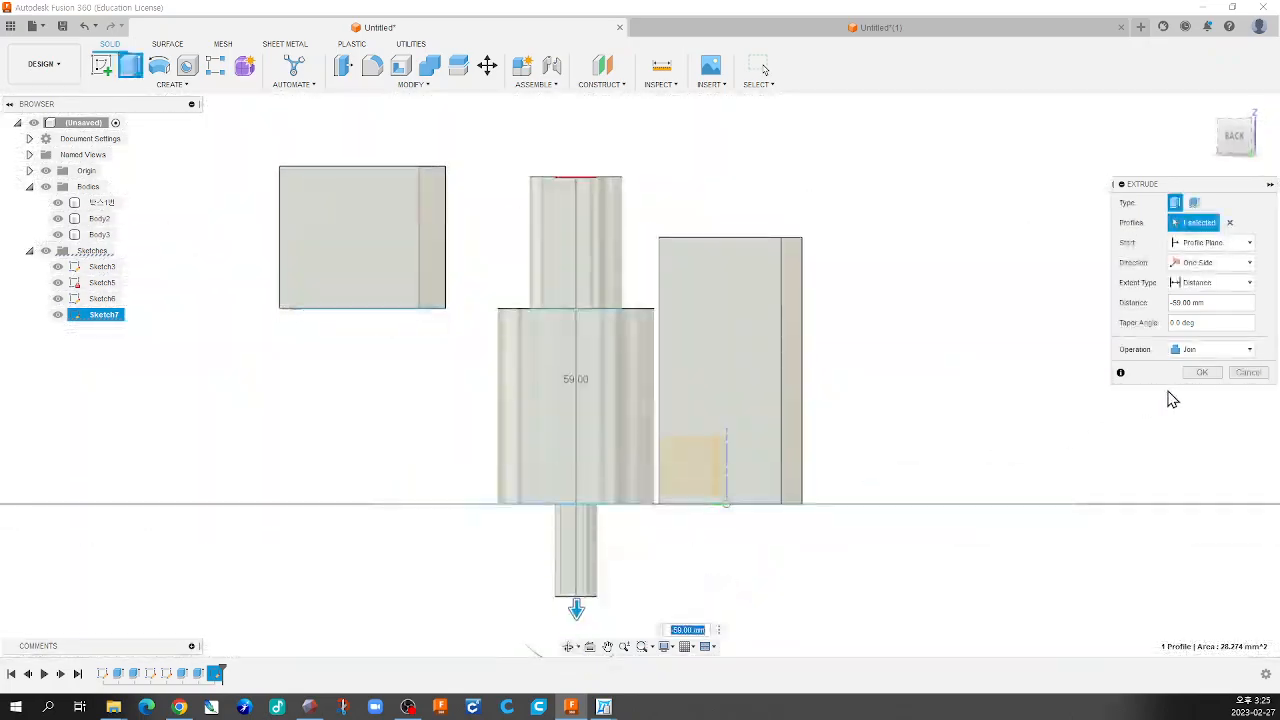
Set the 59 mm extrusion's operation back to Cut and complete the hole through the stepped cylinder
left_click(1210, 352)
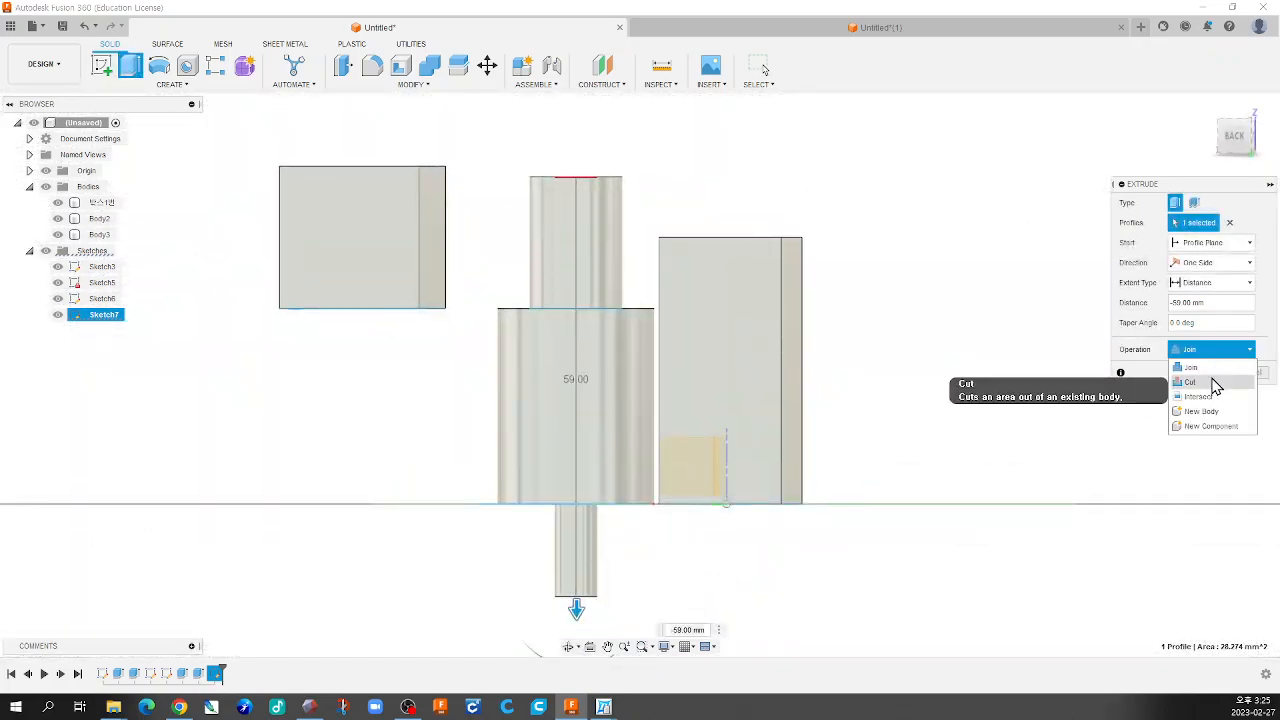
left_click(1213, 384)
middle_click_drag(1127, 373, 860, 323, "shift")
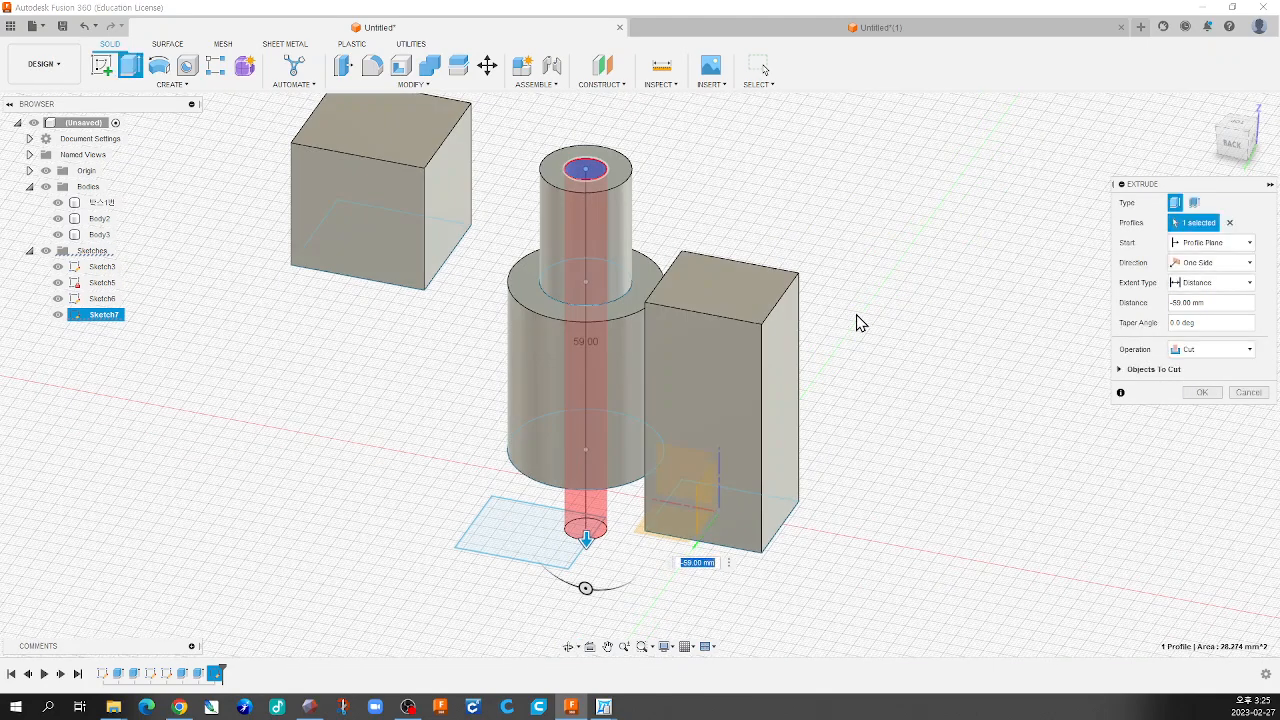
left_click(1202, 392)
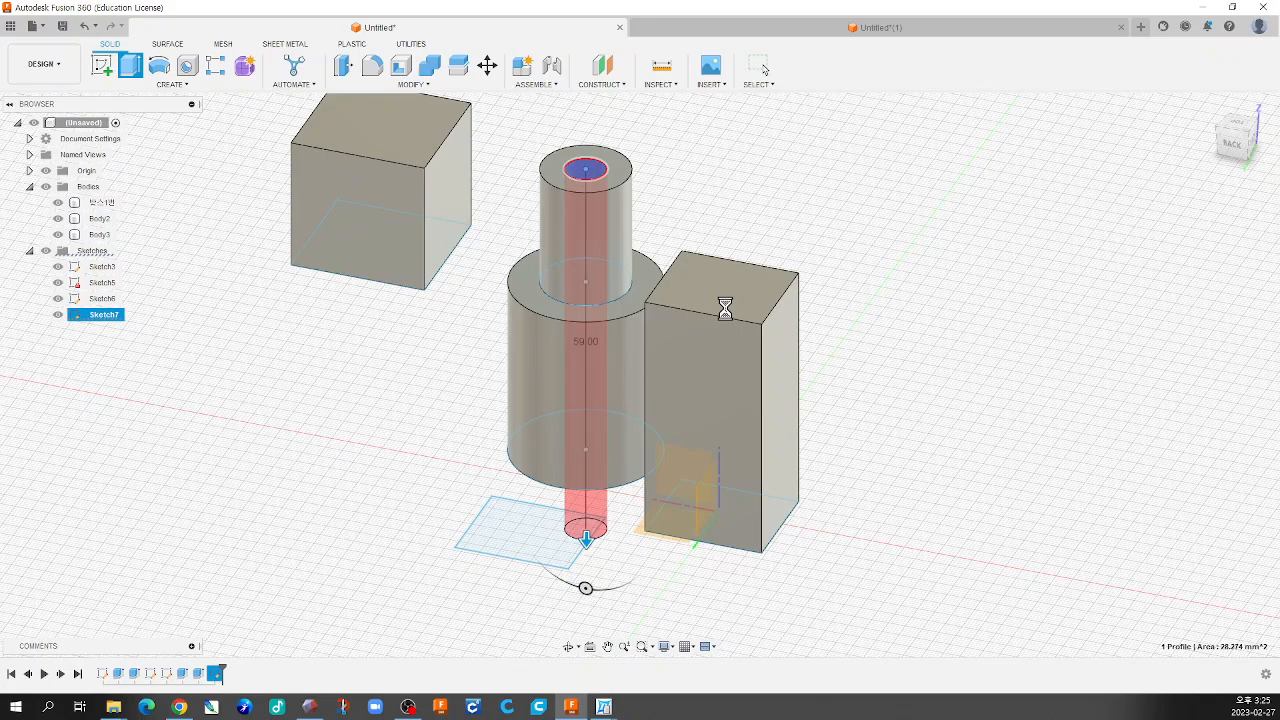
Examine the hole through the stepped cylinder and the cylinder's upper and lower faces
scroll(634, 194, "up", 5)
middle_click_drag(620, 208, 787, 376, "shift")
scroll(645, 197, "up", 5)
scroll(711, 312, "down", 5)
scroll(800, 355, "up", 2)
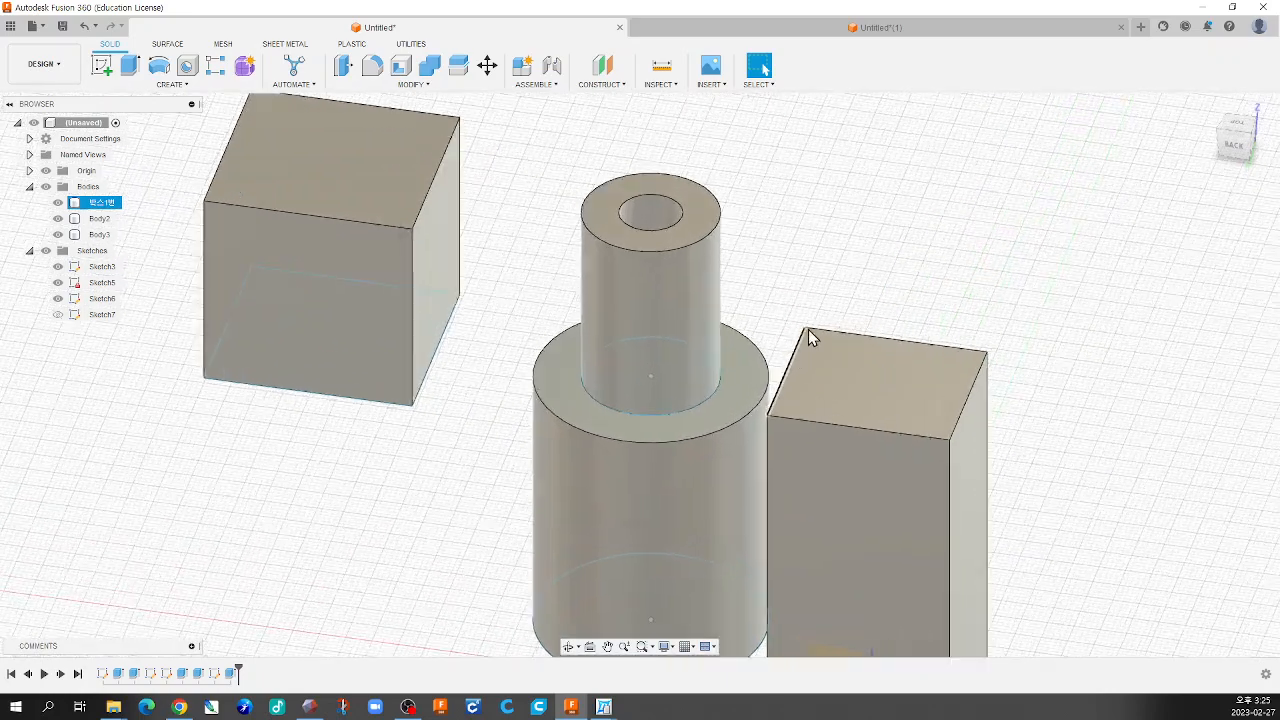
left_click(670, 518)
left_click(755, 252)
left_click(691, 274)
left_click(795, 237)
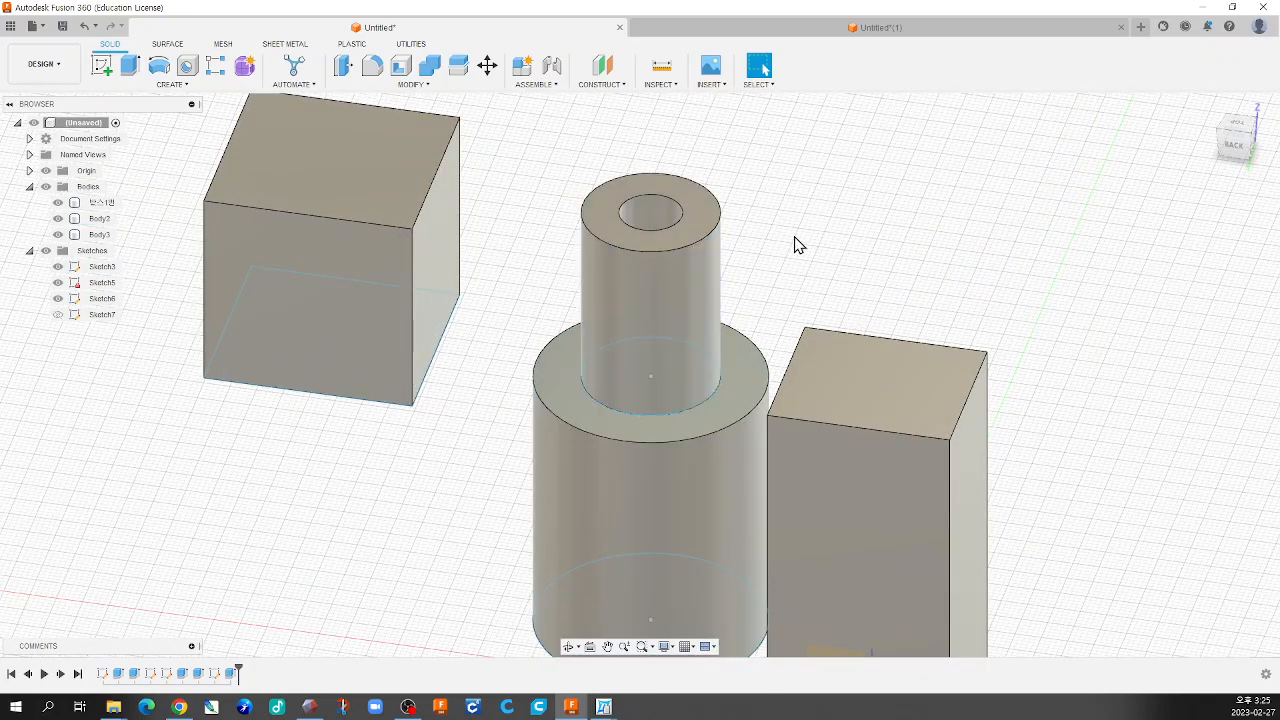
left_click(637, 477)
left_click(340, 522)
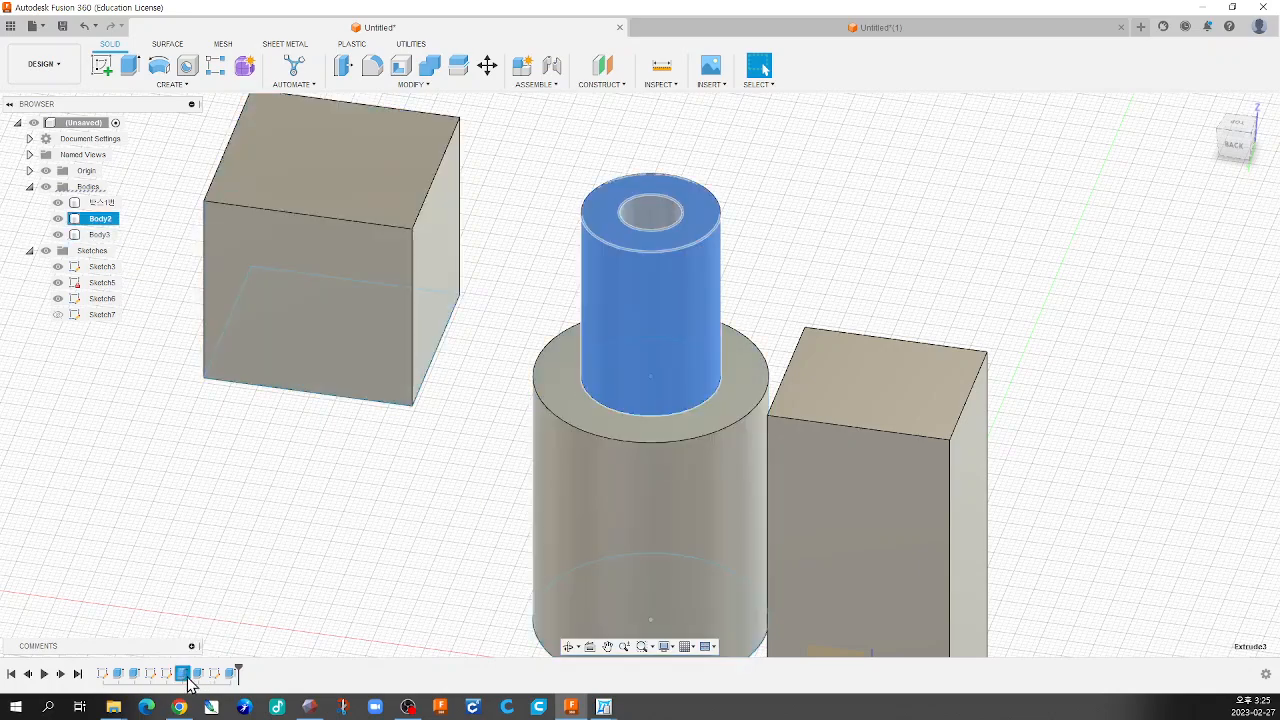
Reopen the narrow cylinder's 18.5 mm extrusion, try the Cut operation, and restore Join
double_click(183, 676)
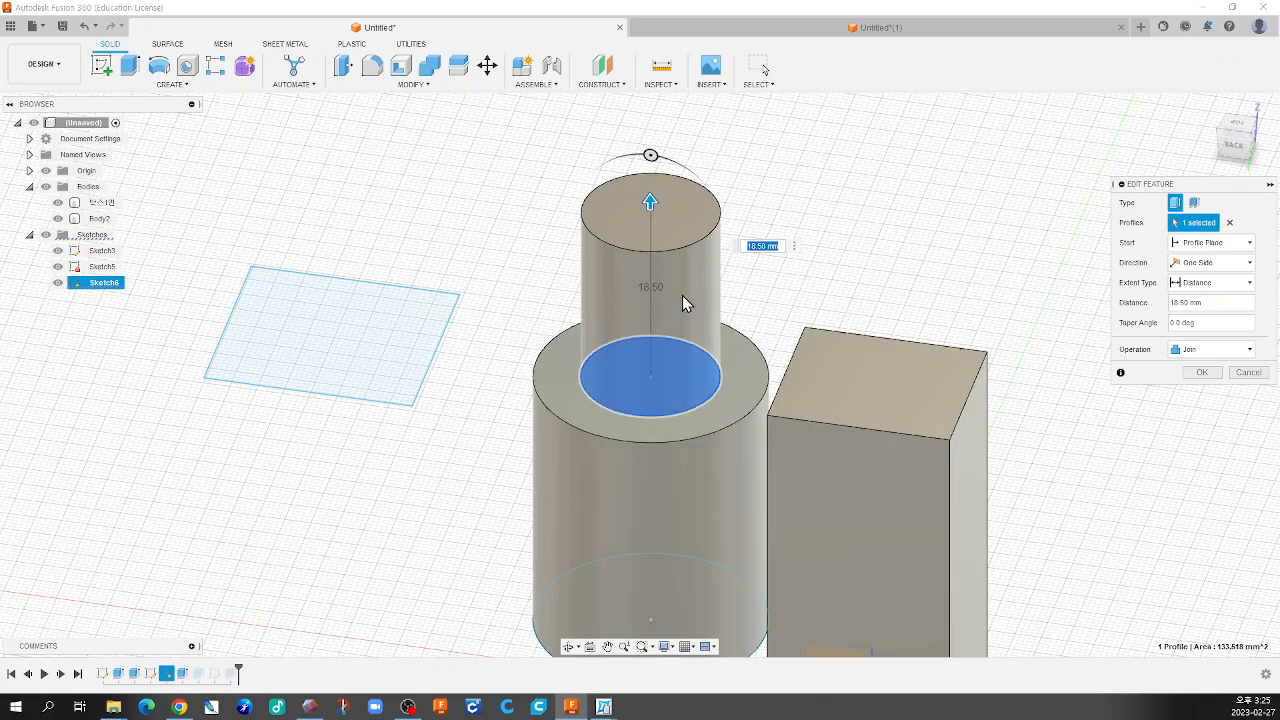
left_click(1204, 352)
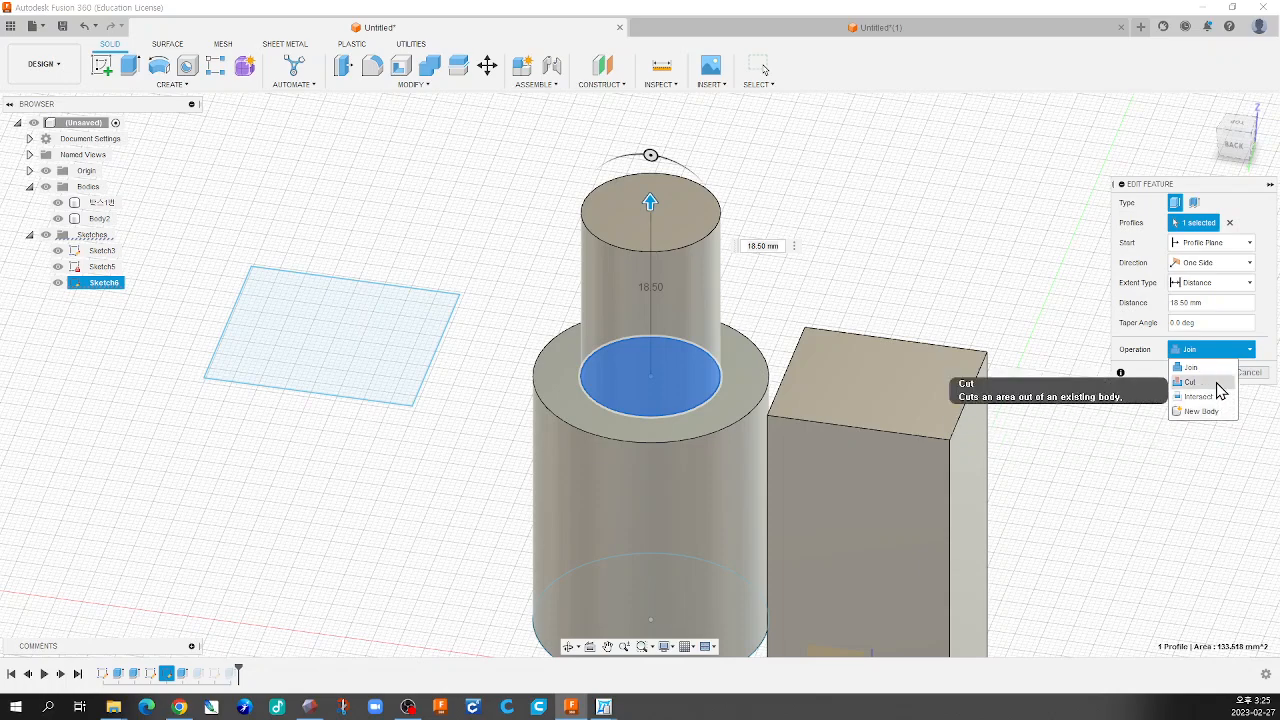
left_click(1190, 382)
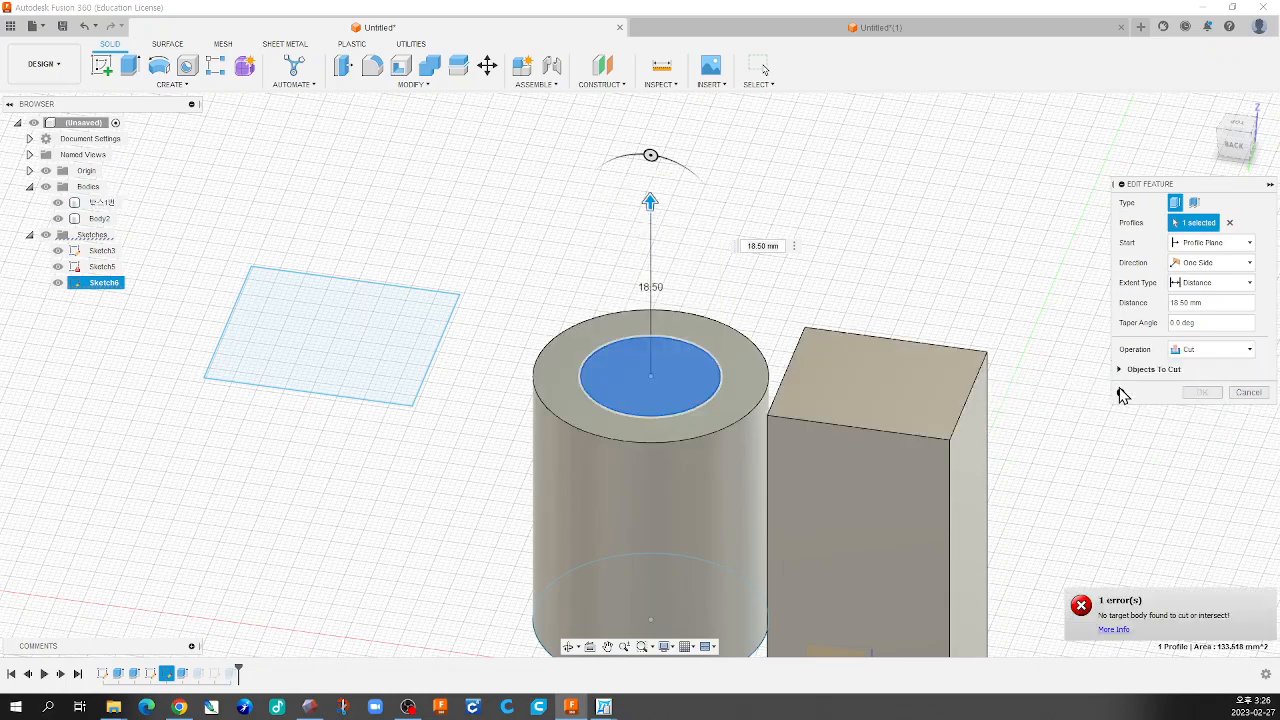
left_click(1211, 356)
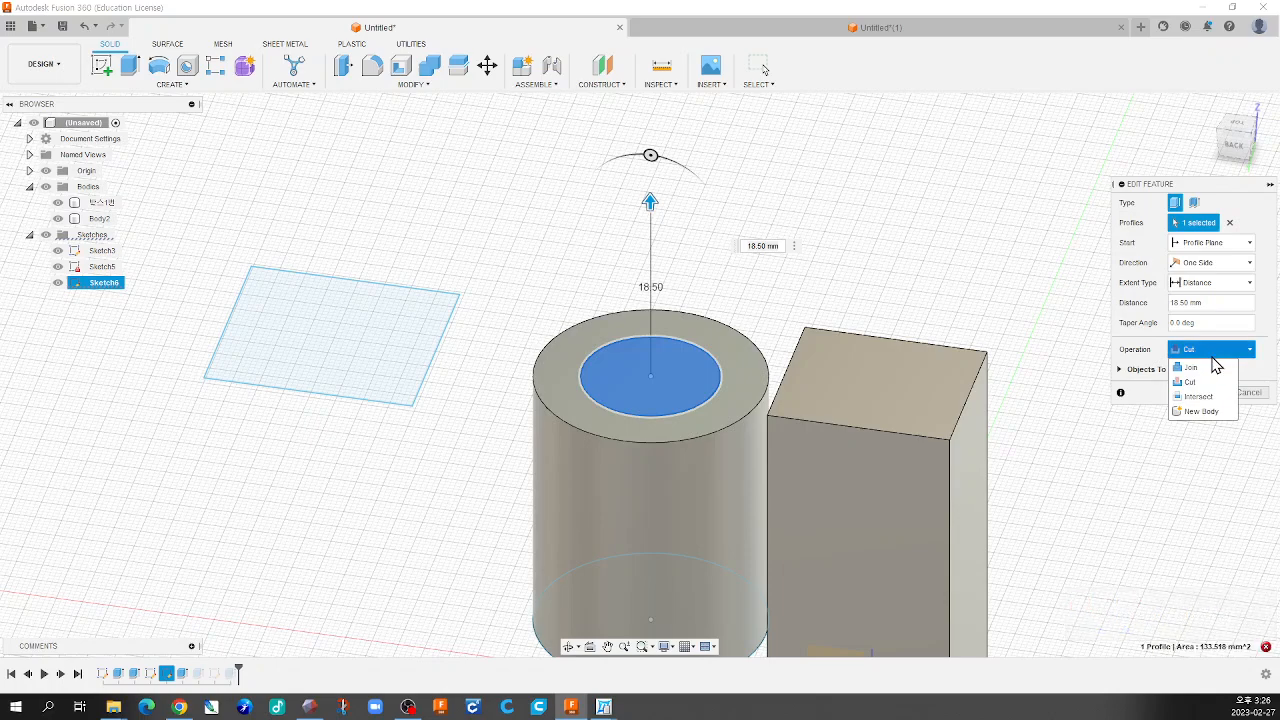
left_click(1215, 367)
left_click(1218, 378)
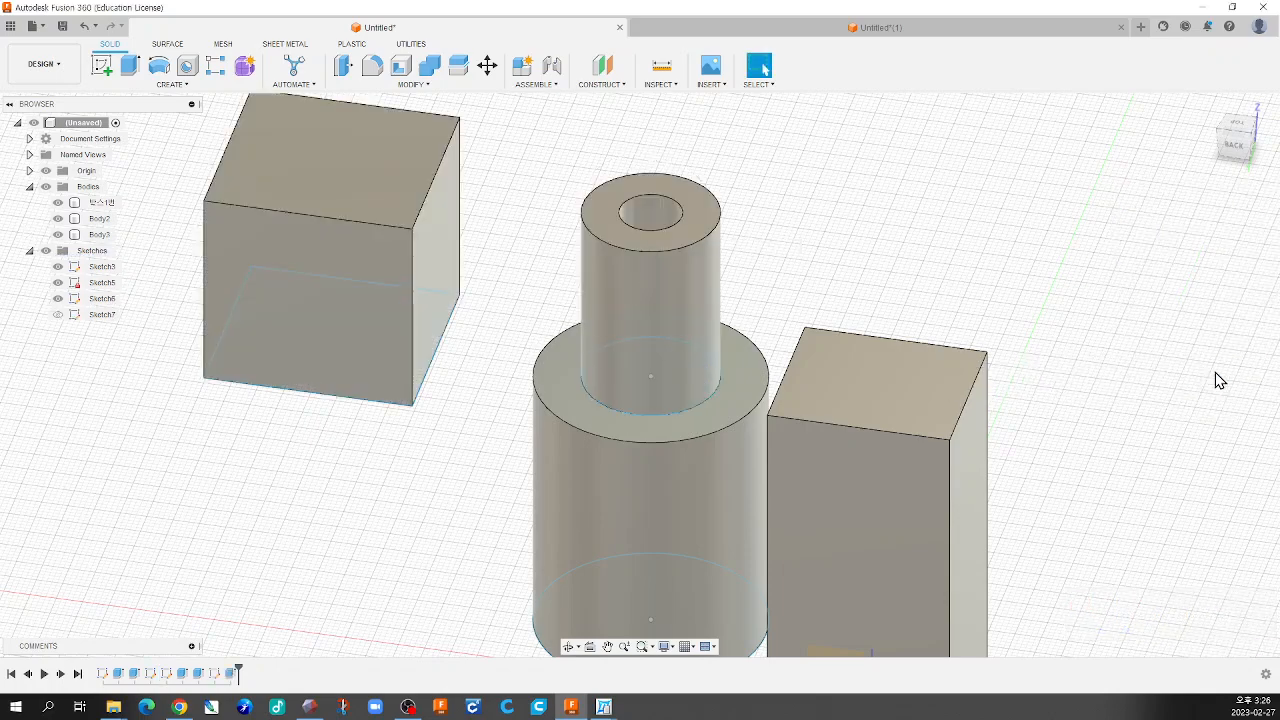
Inspect the two boxes and the bored stepped cylinder from several directions, including the home view
scroll(647, 300, "down", 2)
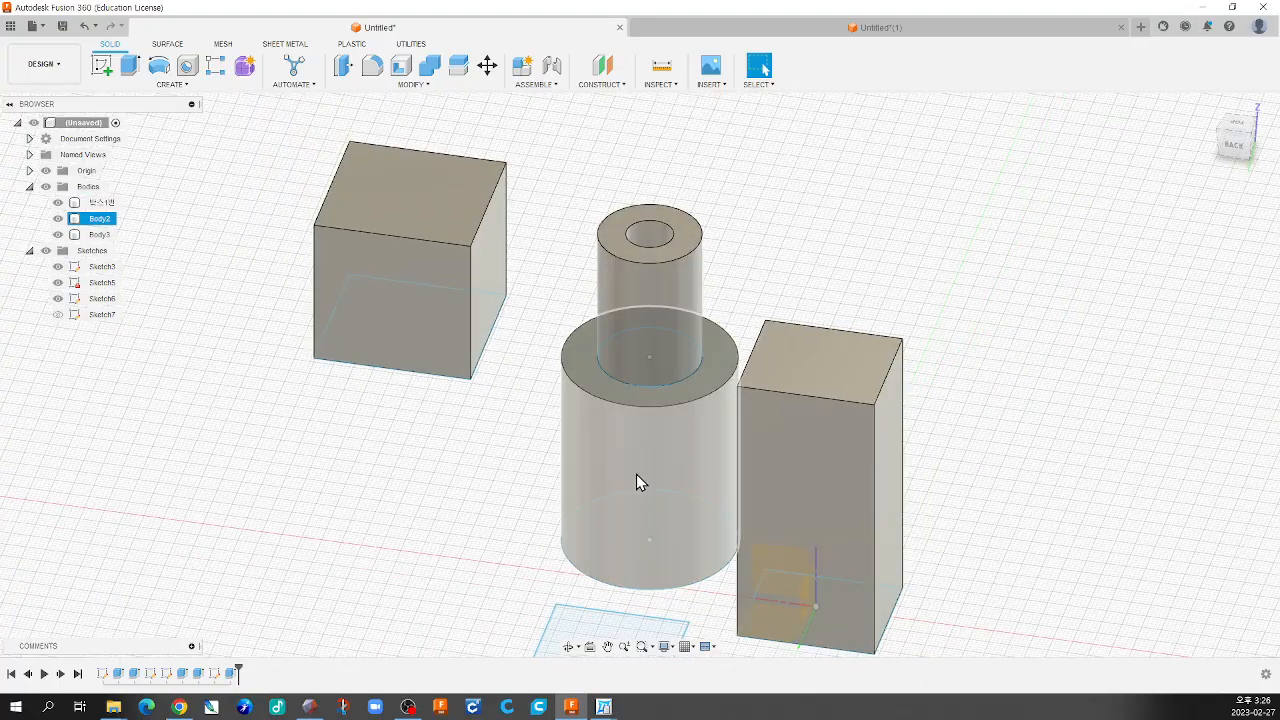
middle_click_drag(624, 486, 634, 446, "shift")
left_click(434, 318)
left_click(784, 430)
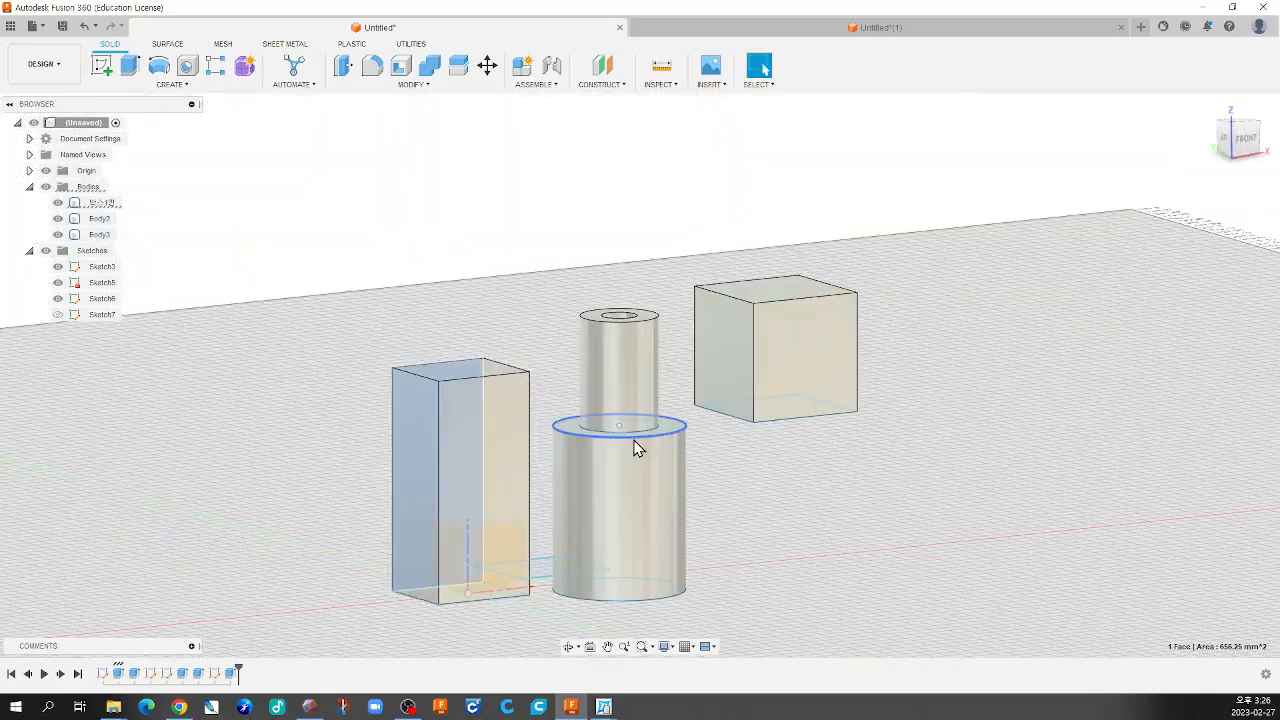
left_click(1209, 110)
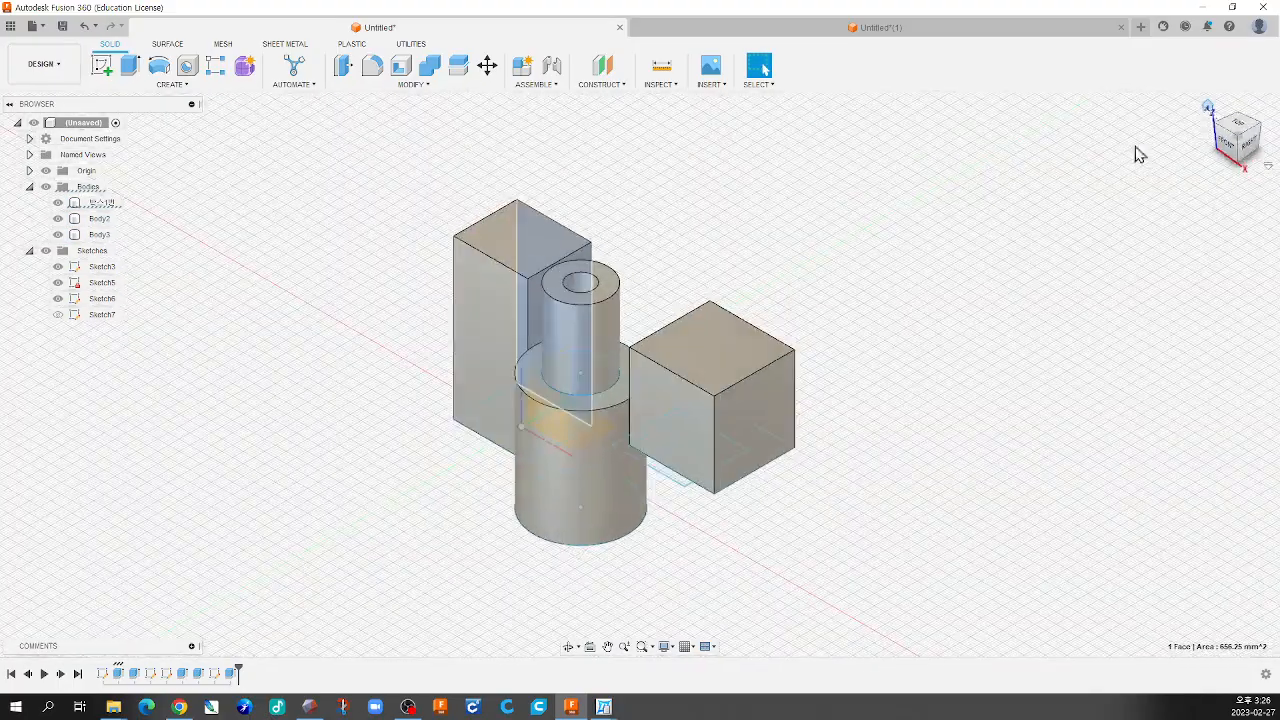
scroll(580, 378, "up", 3)
middle_click_drag(580, 378, 640, 330, "shift")
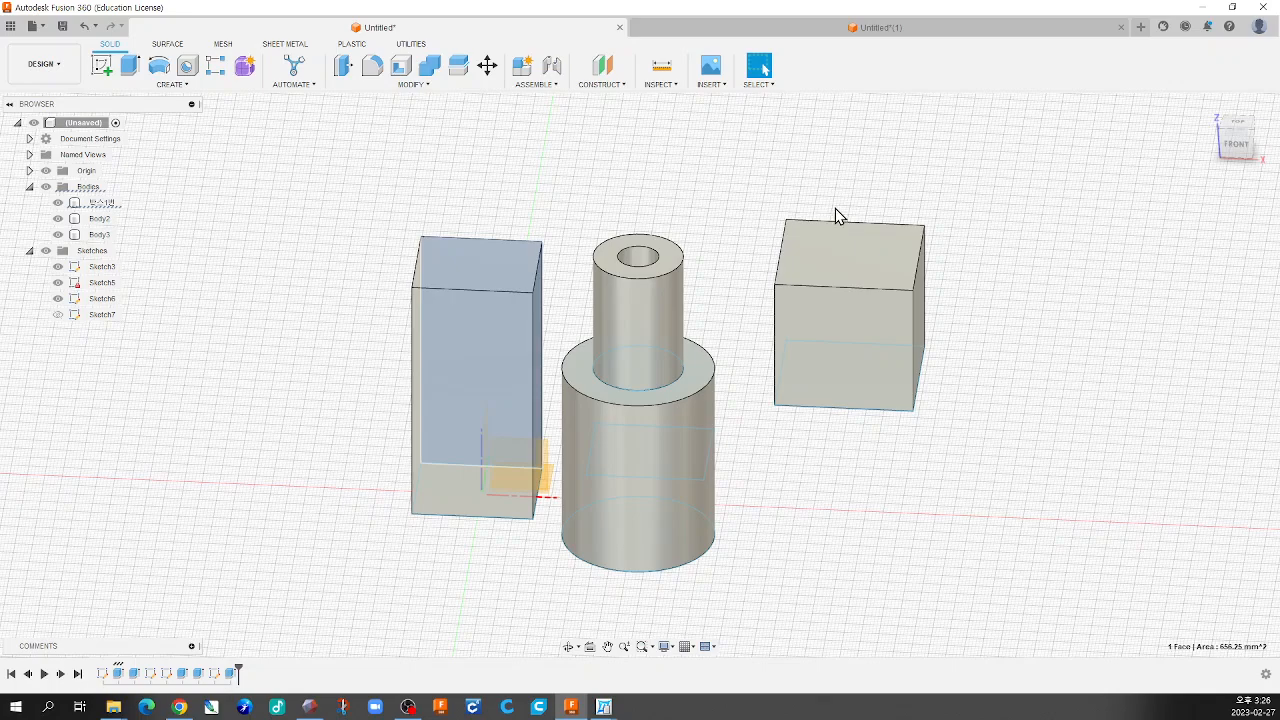
Close the second untitled design, Untitled*(1), without saving it
left_click(900, 29)
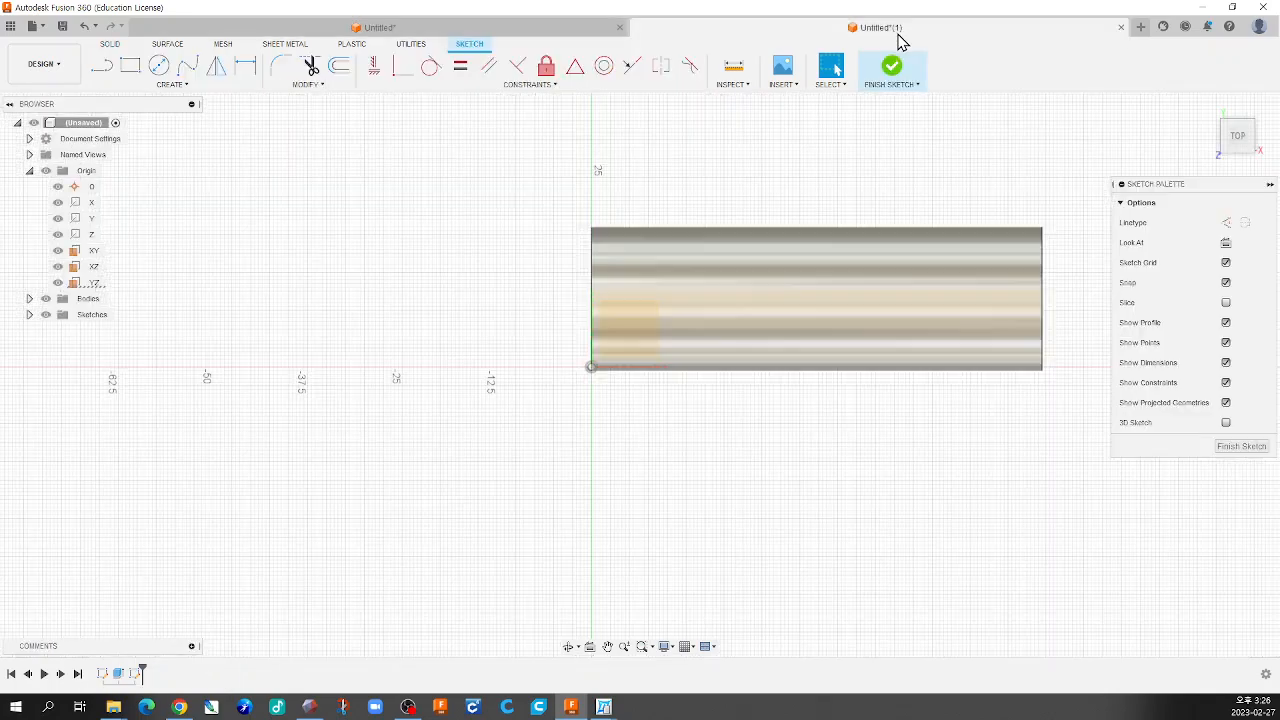
left_click(141, 674)
left_click(1121, 28)
left_click(718, 374)
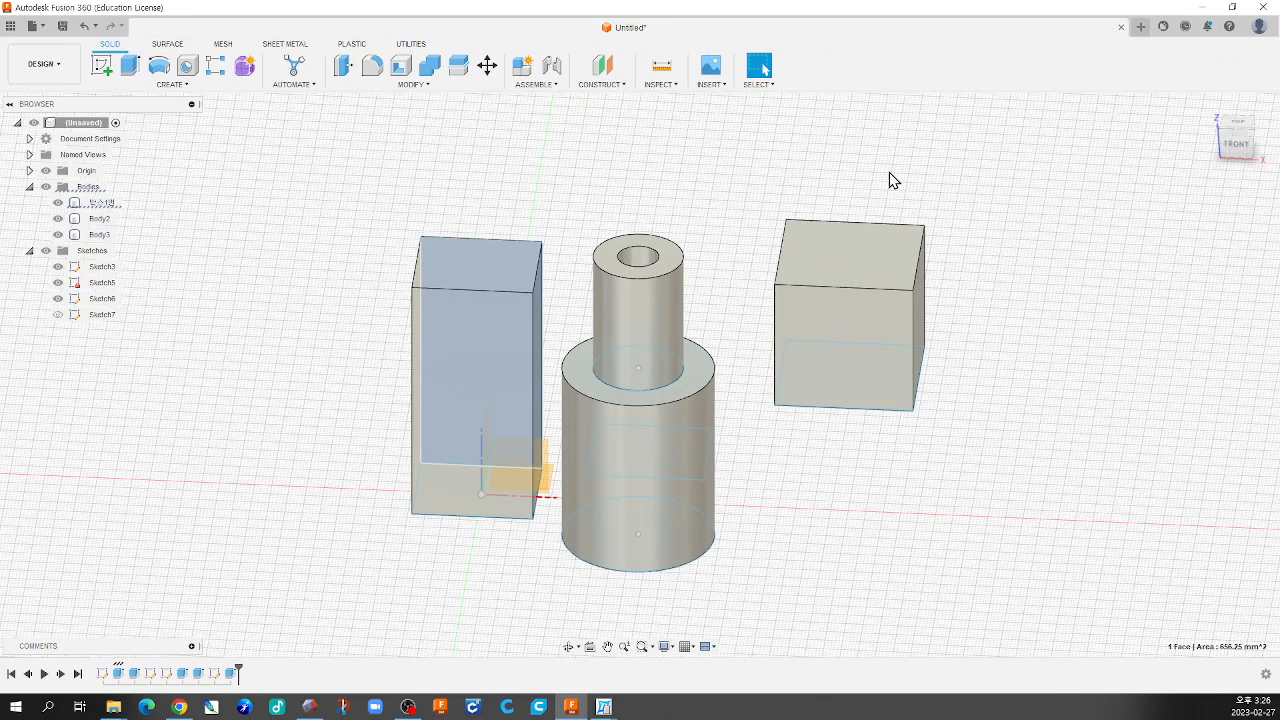
Examine how the three bodies and the unextruded rectangle are positioned relative to the origin planes
middle_click_drag(900, 200, 737, 506, "shift")
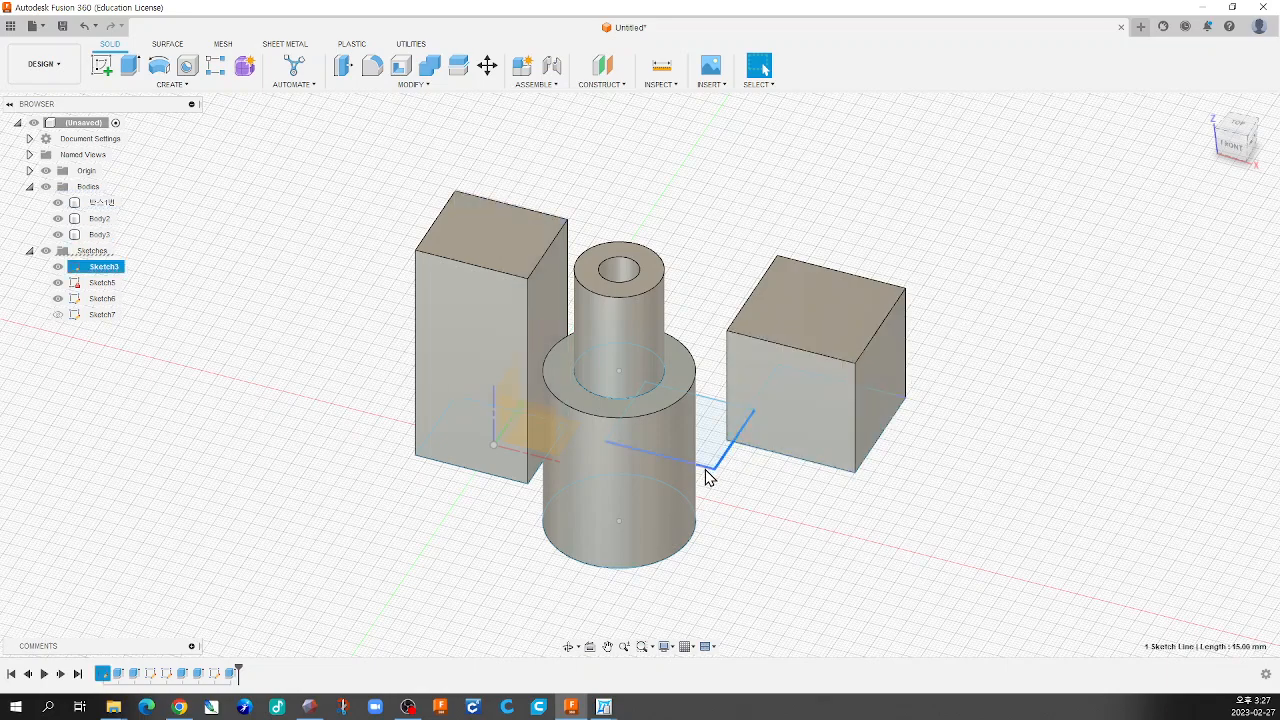
scroll(742, 470, "down", 2)
middle_click_drag(757, 489, 730, 468, "shift")
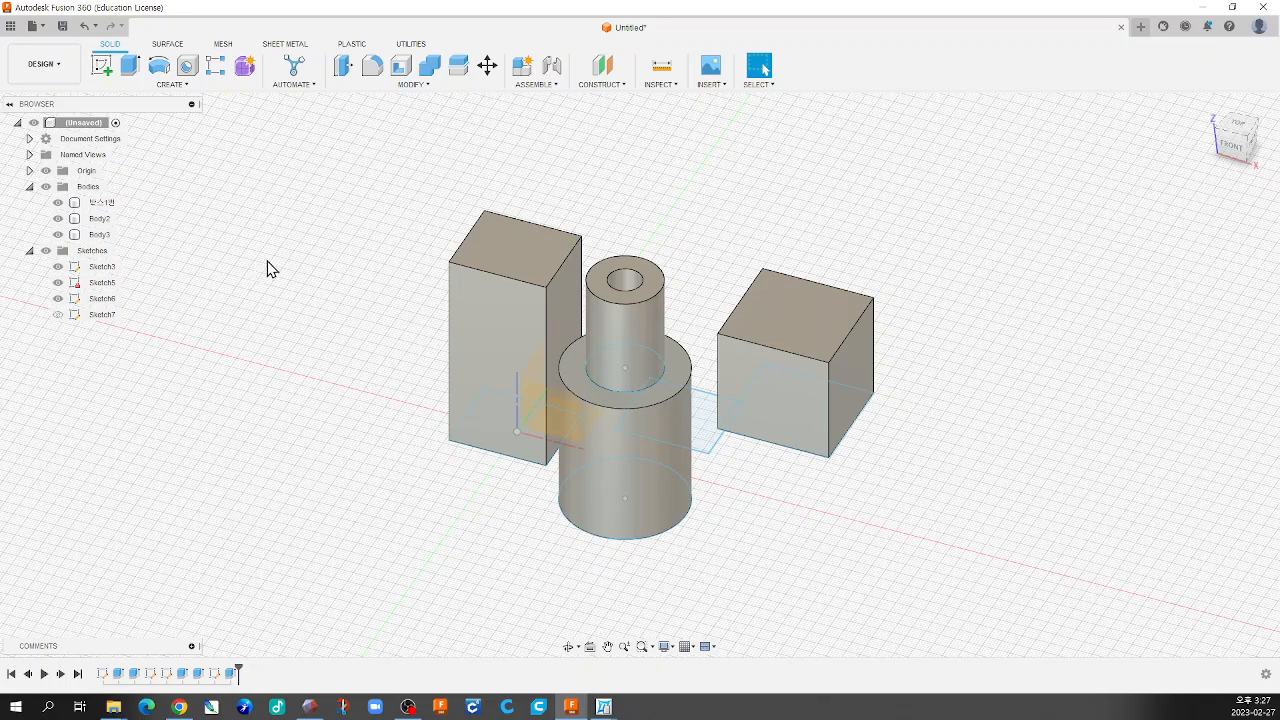
left_click(176, 88)
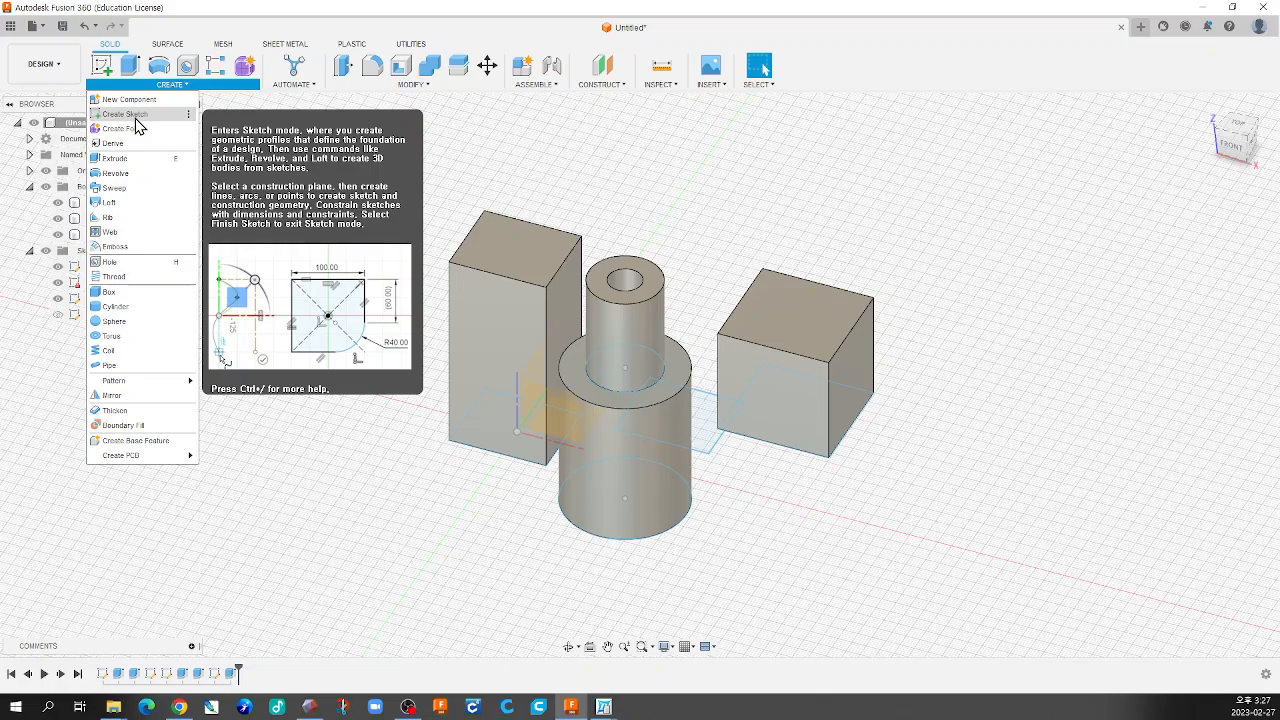
left_click(350, 316)
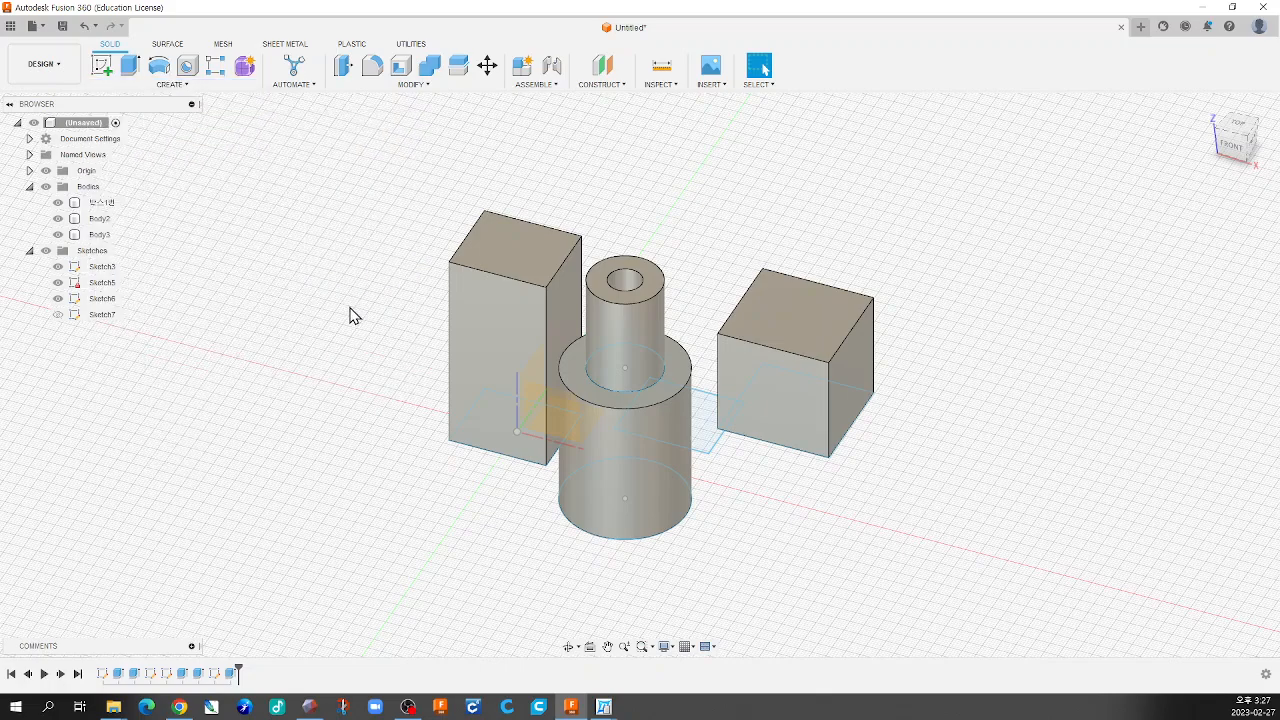
mouse_move(403, 354)
middle_mouse_down("shift")
mouse_move(402, 370)
mouse_move(334, 349)
mouse_move(414, 377)
middle_mouse_up("shift")
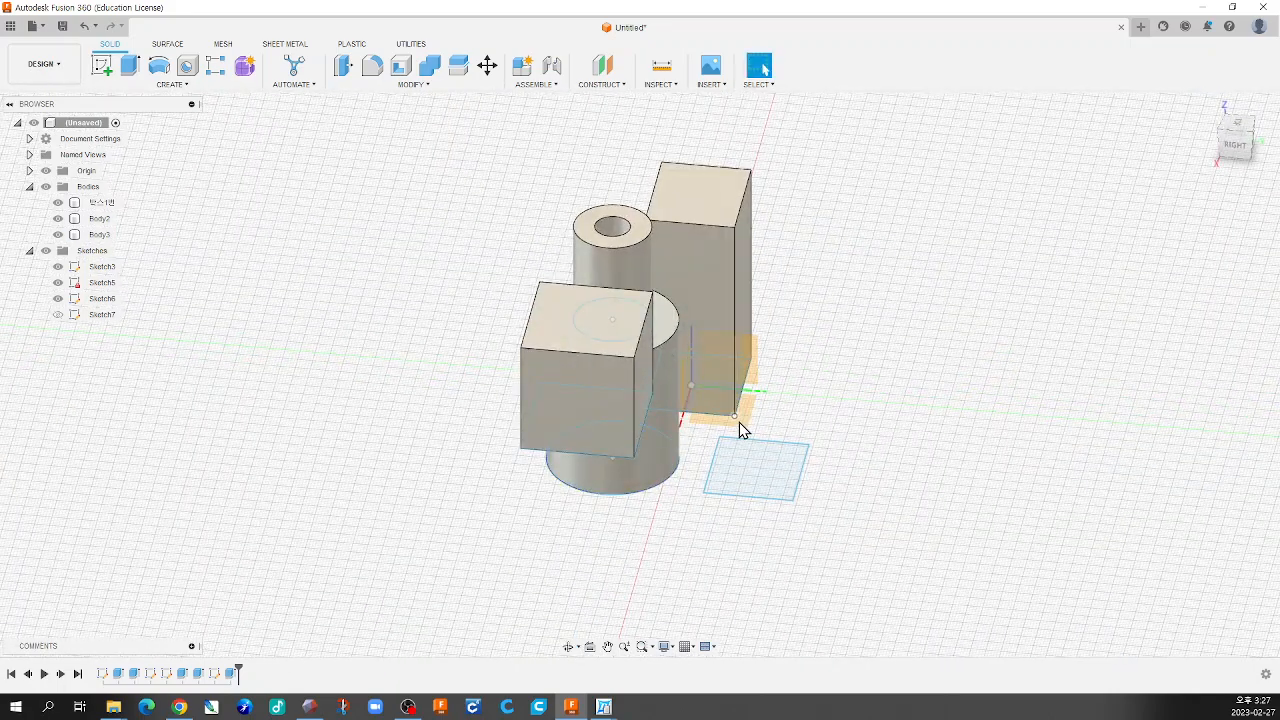
middle_click_drag(759, 424, 903, 402, "shift")
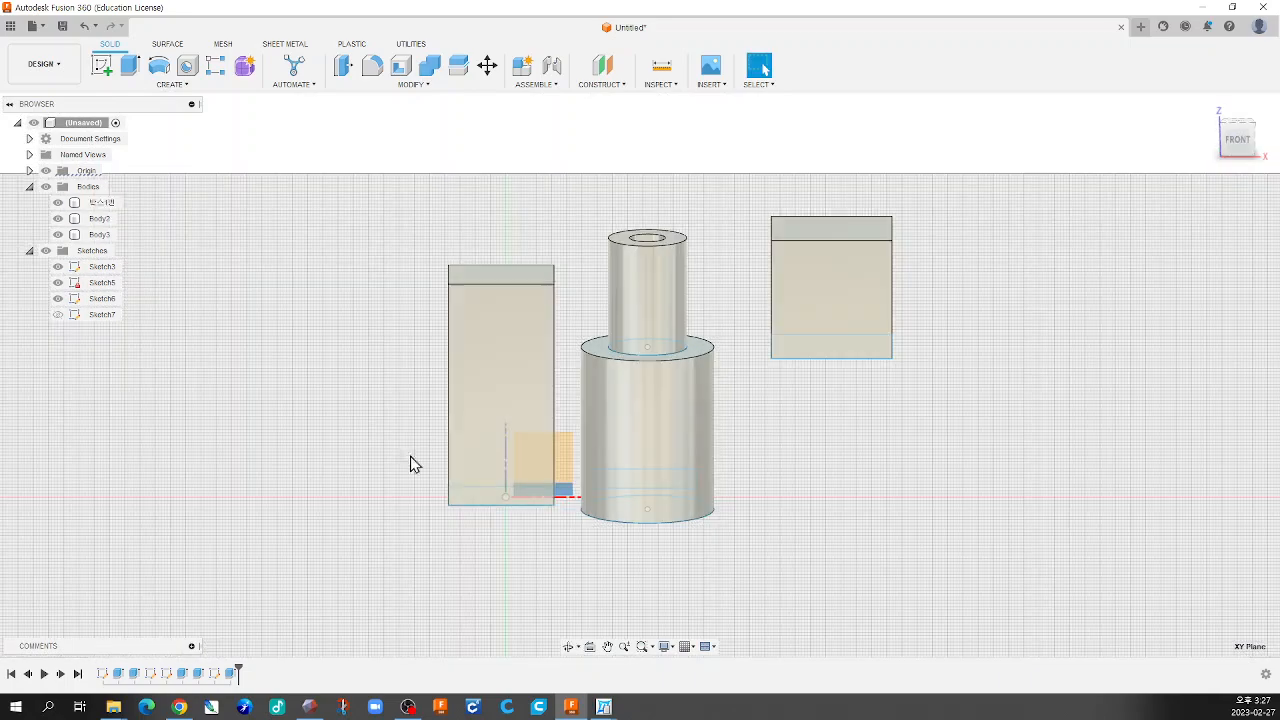
middle_click_drag(726, 443, 755, 450, "shift")
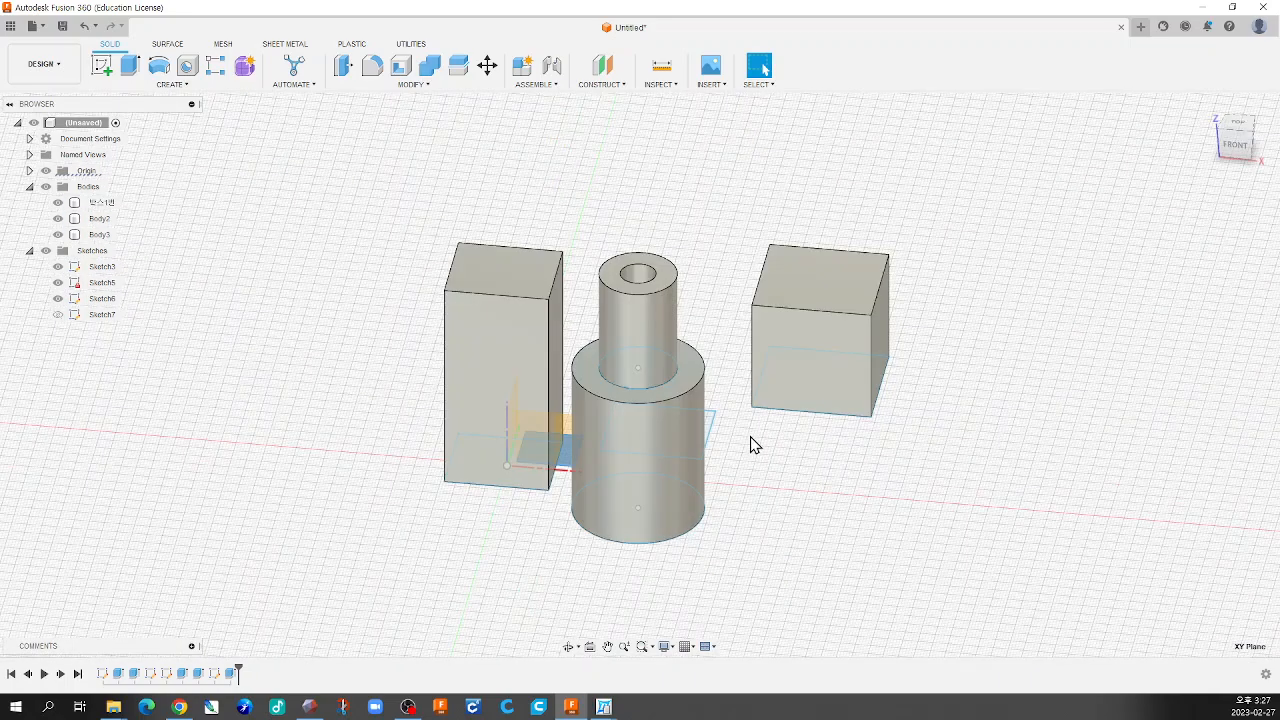
Hide all bodies so that only the sketches and origin planes are displayed
left_click(56, 190)
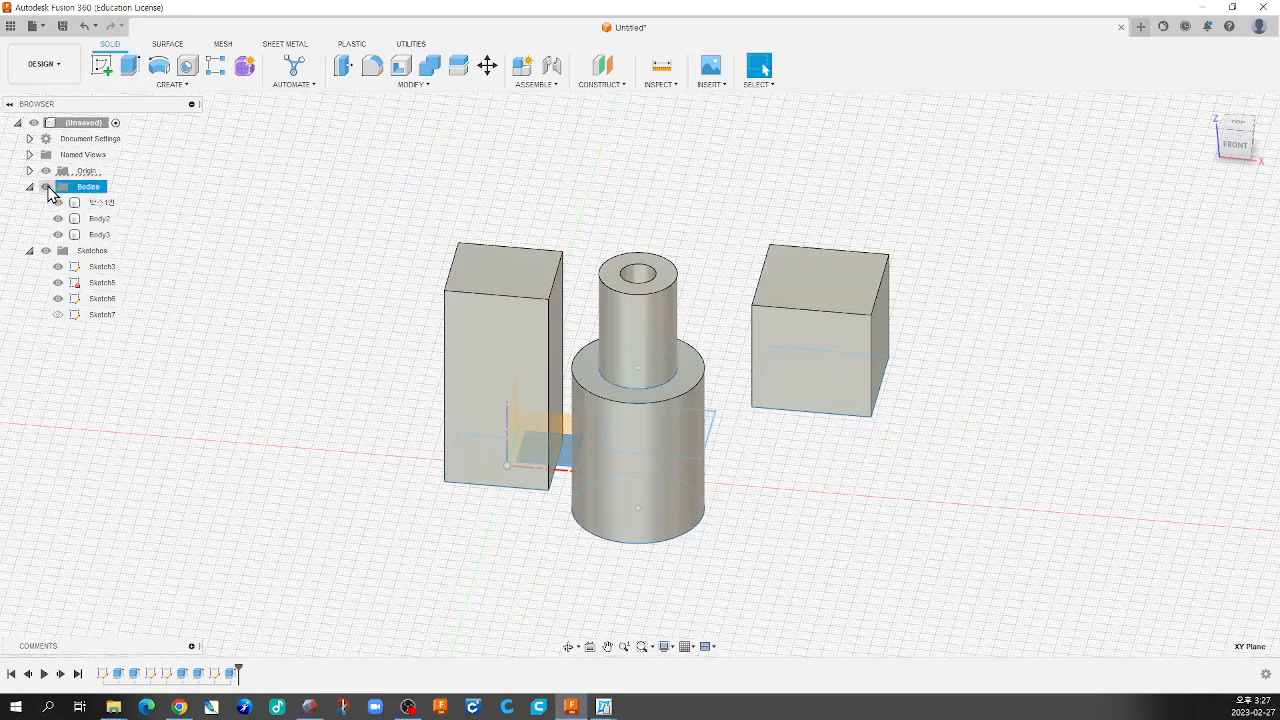
left_click(46, 187)
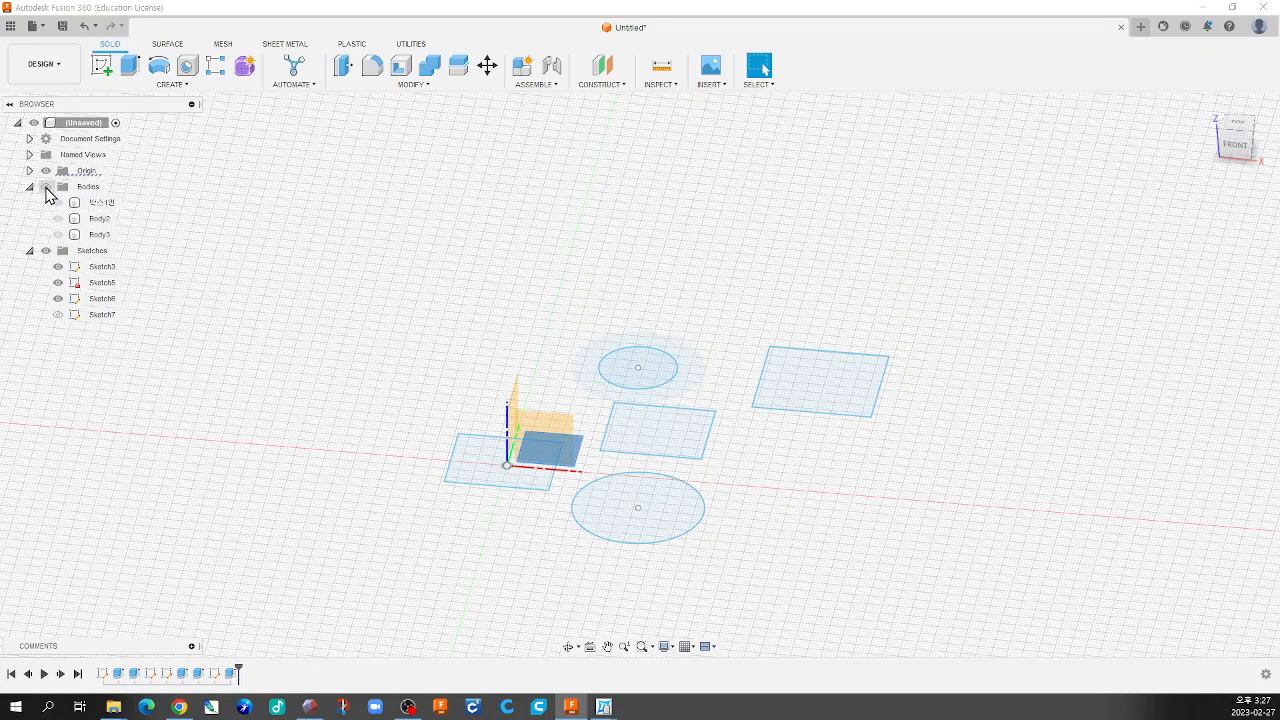
left_click(46, 188)
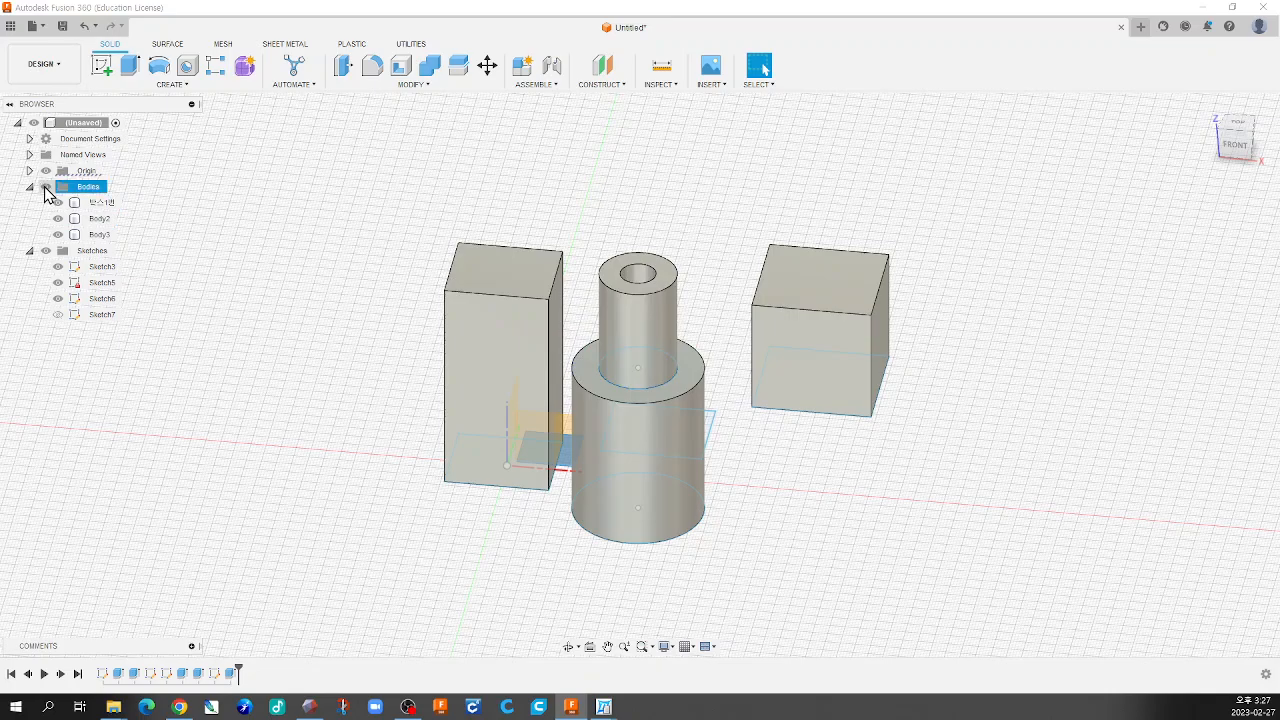
left_click(45, 188)
Examine the positions of the rectangle and circle sketches relative to the origin
middle_click_drag(240, 262, 563, 445, "shift")
left_click(388, 345)
scroll(530, 363, "down", 1)
scroll(538, 361, "up", 4)
scroll(566, 434, "down", 3)
scroll(579, 420, "up", 4)
scroll(583, 400, "down", 3)
scroll(576, 385, "down", 1)
left_click(570, 370)
scroll(412, 449, "down", 2)
scroll(455, 445, "up", 3)
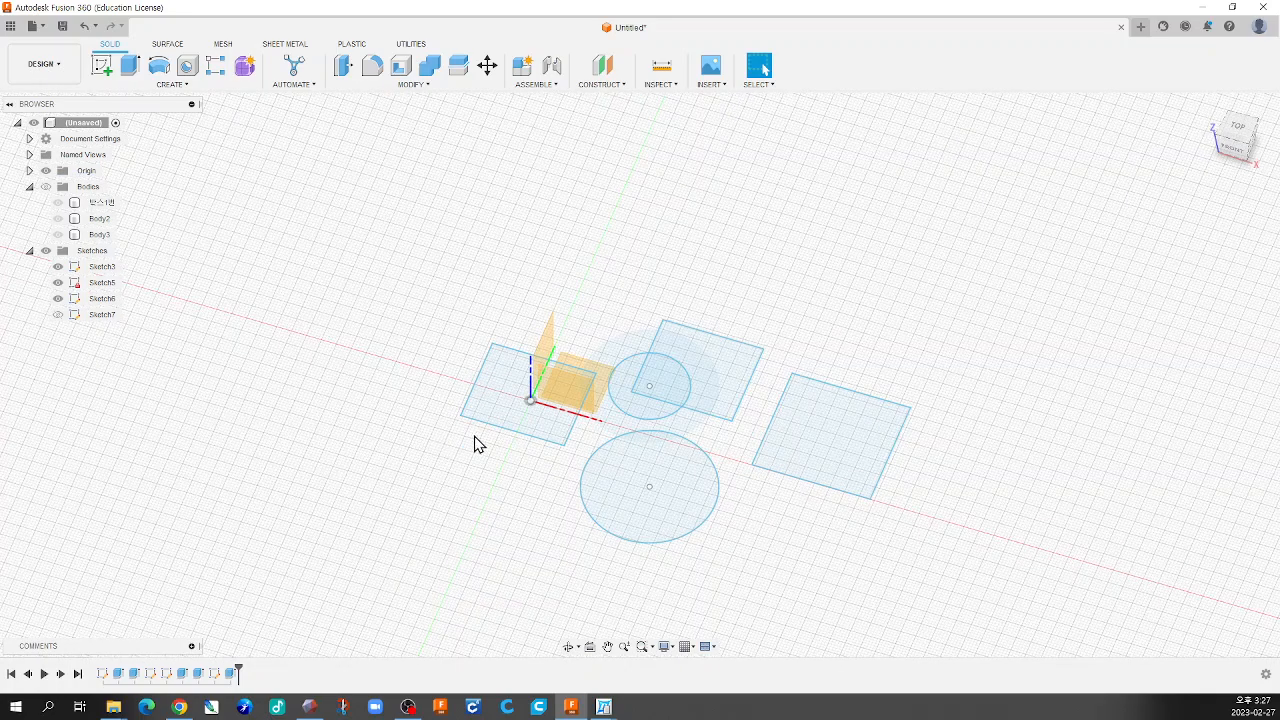
Select the rectangle profile at the origin, clear it, and select the unextruded rectangle of the same sketch
left_click(535, 431)
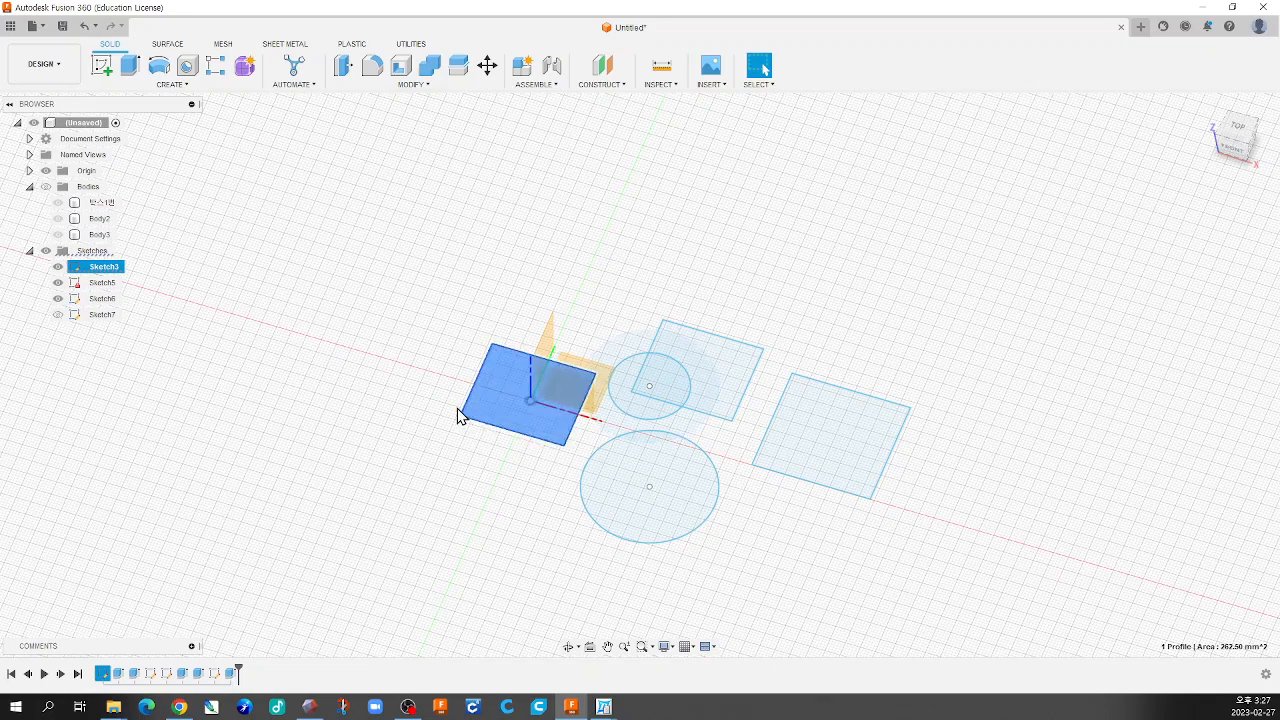
left_click(457, 450)
left_click(742, 365)
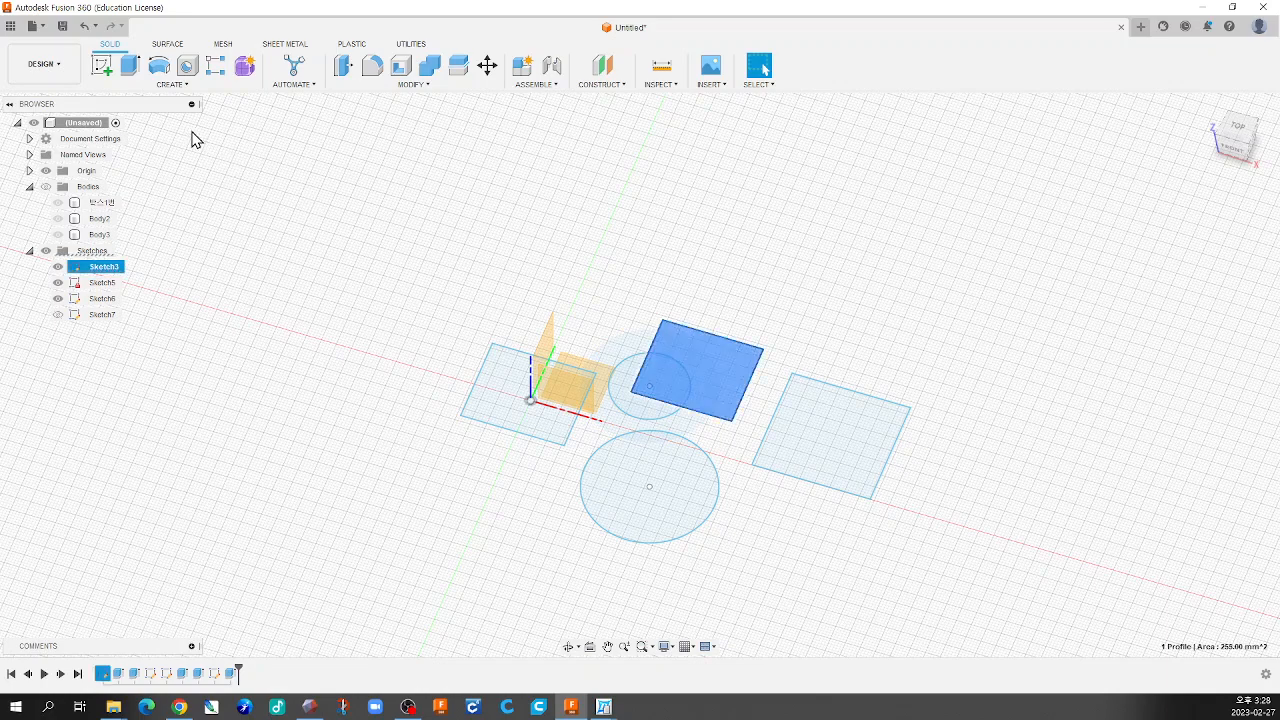
middle_click_drag(626, 306, 620, 244, "shift")
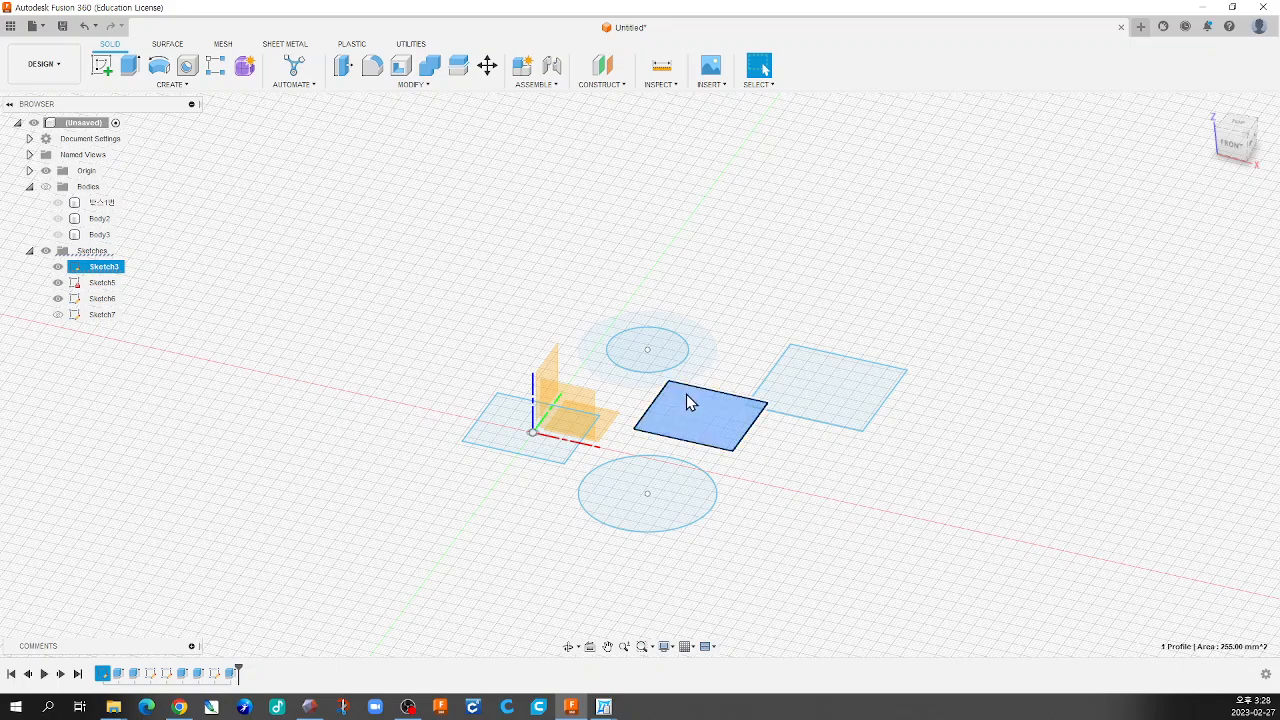
Examine the unextruded rectangle's position relative to the XY origin plane, selecting and clearing its profile
scroll(660, 392, "down", 2)
scroll(583, 394, "up", 5)
scroll(580, 399, "down", 2)
scroll(585, 403, "down", 3)
scroll(586, 403, "up", 3)
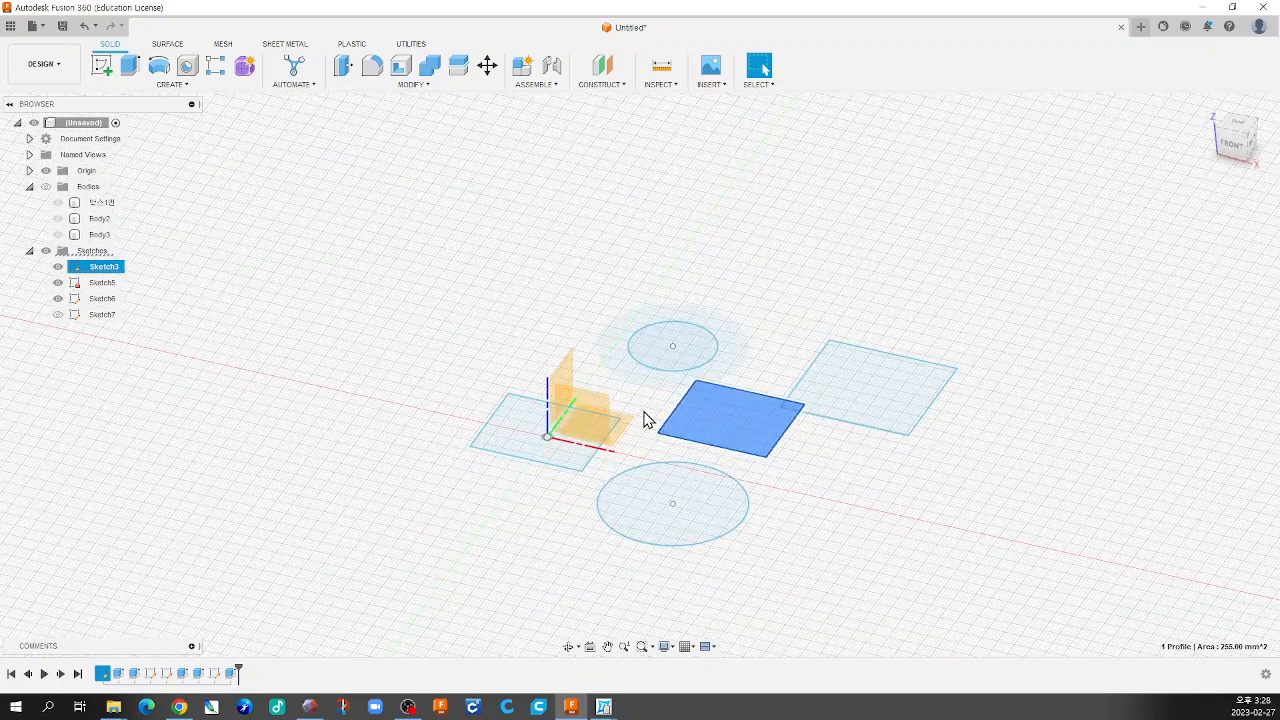
left_click(506, 358)
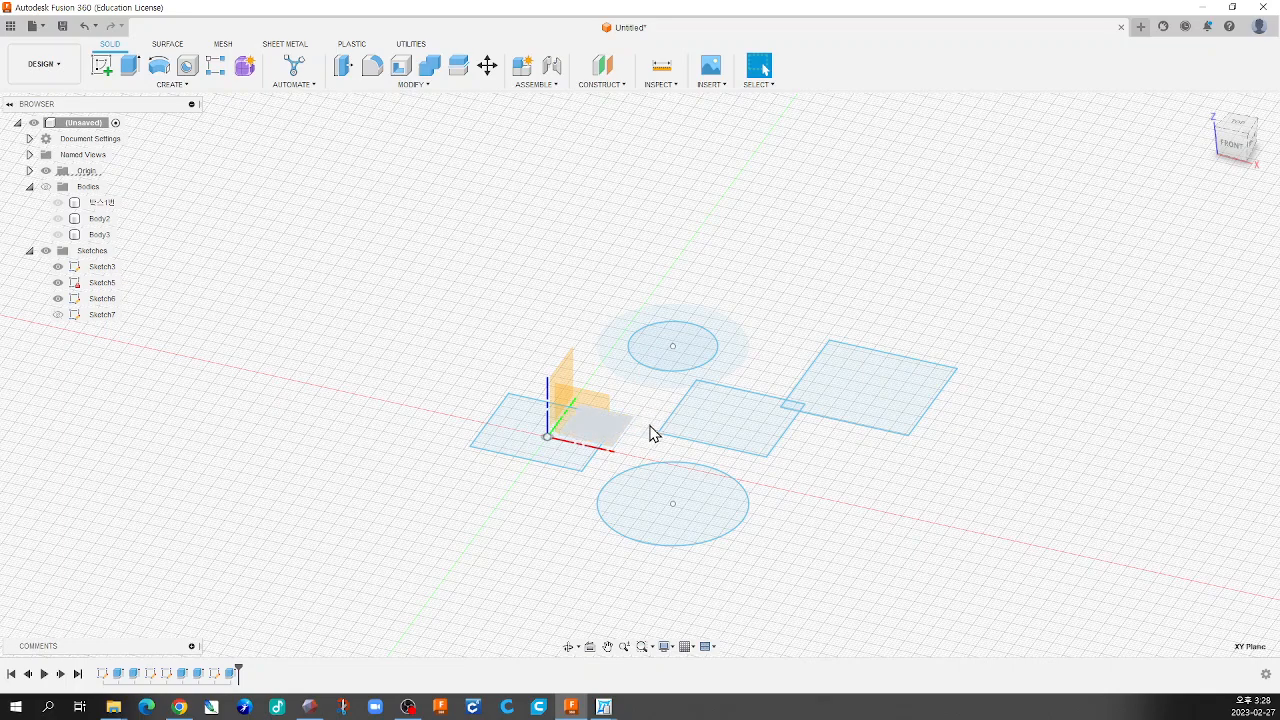
left_click(744, 430)
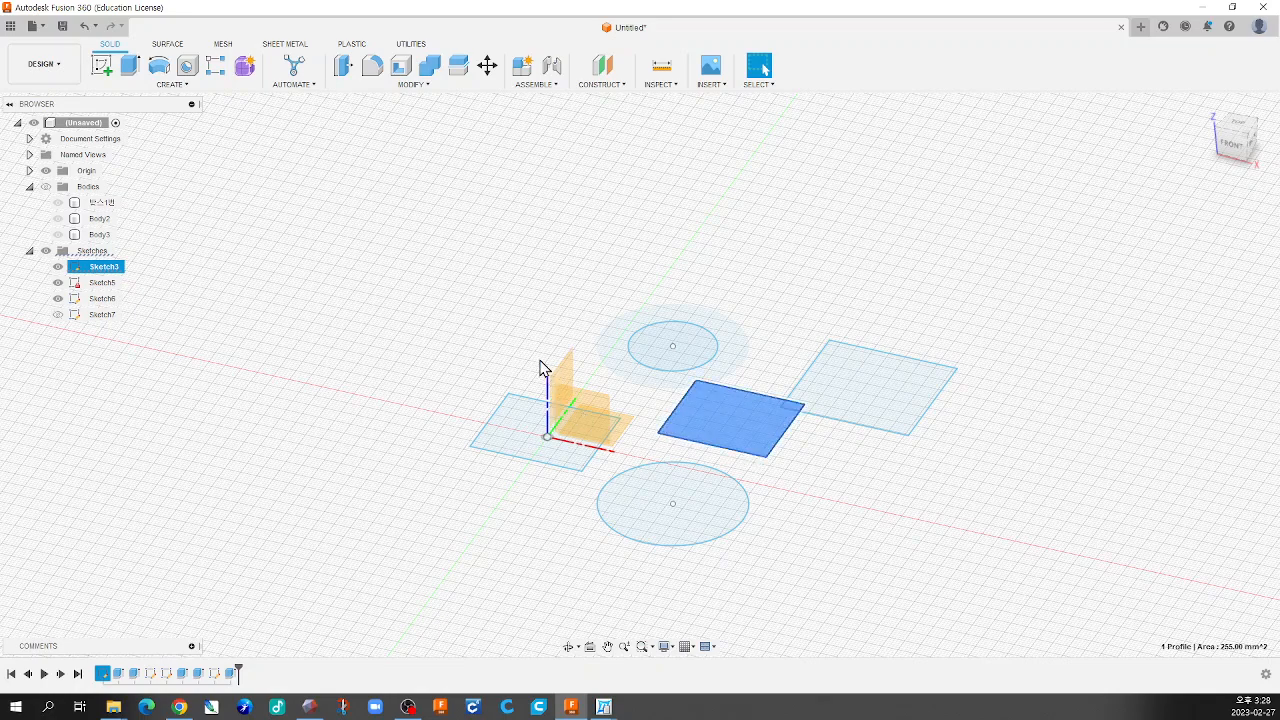
left_click(515, 333)
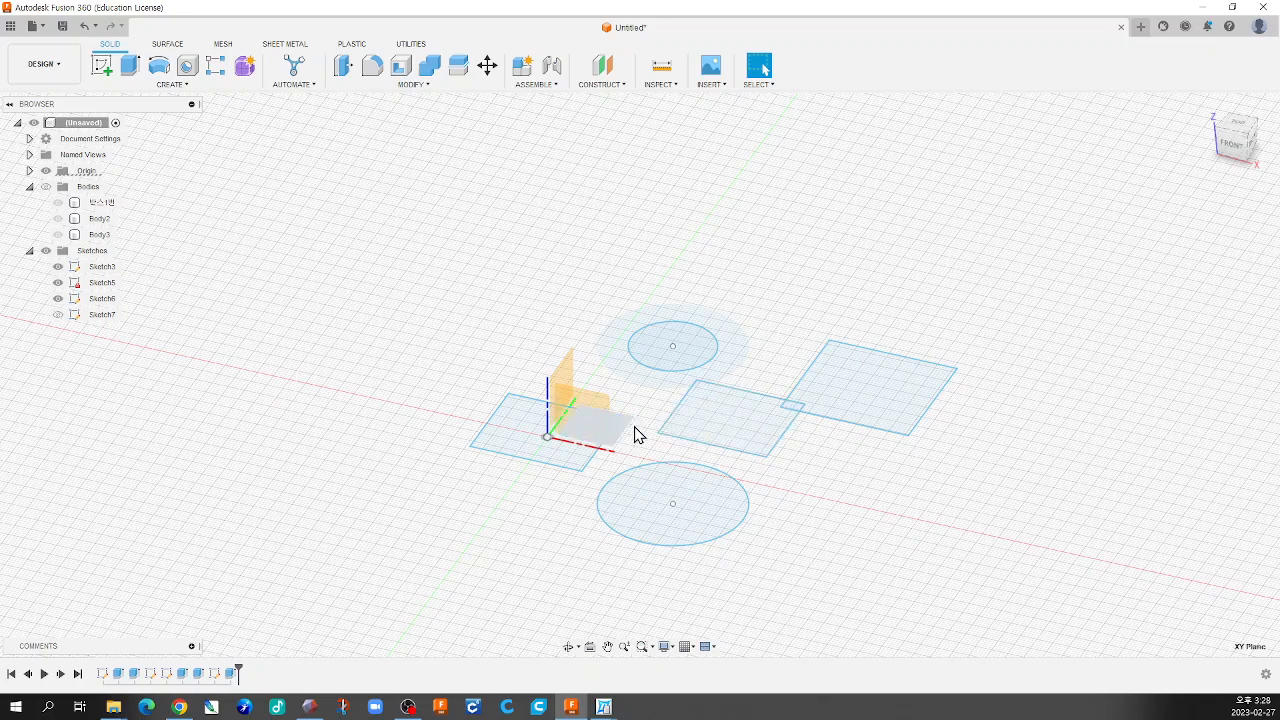
Show all bodies again and start a new sketch on the XY origin plane
left_click(45, 186)
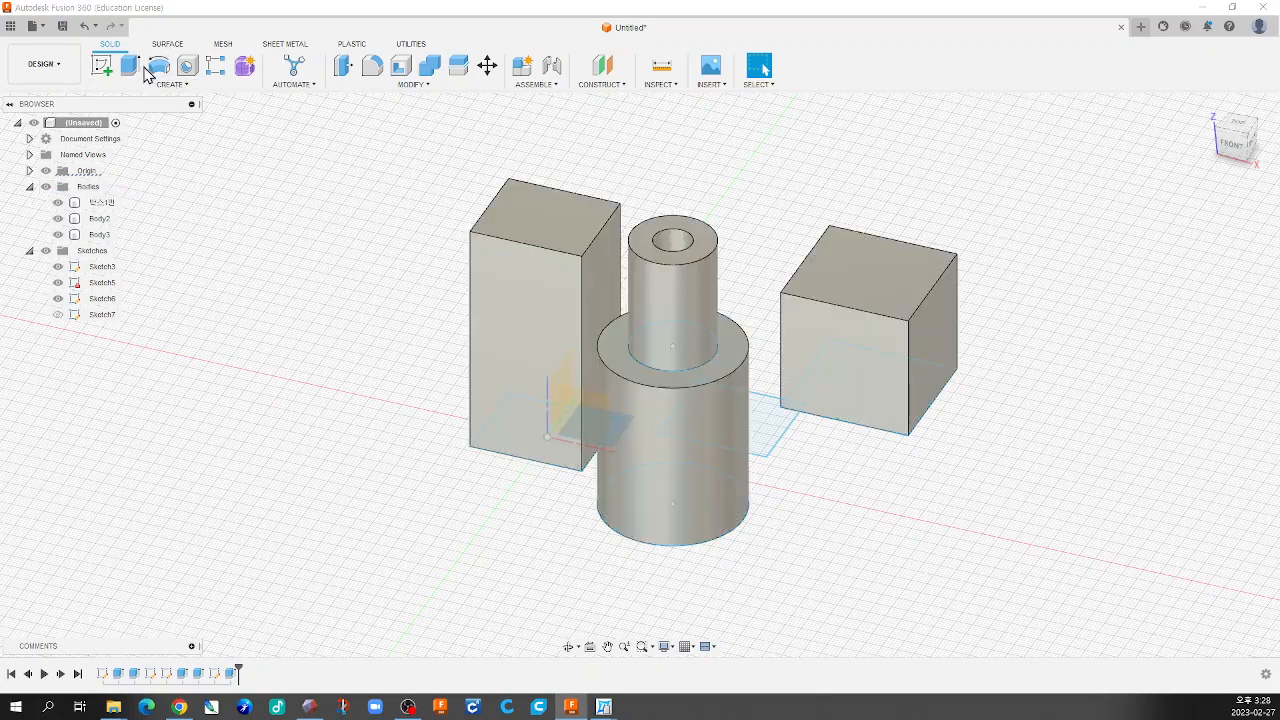
left_click(102, 68)
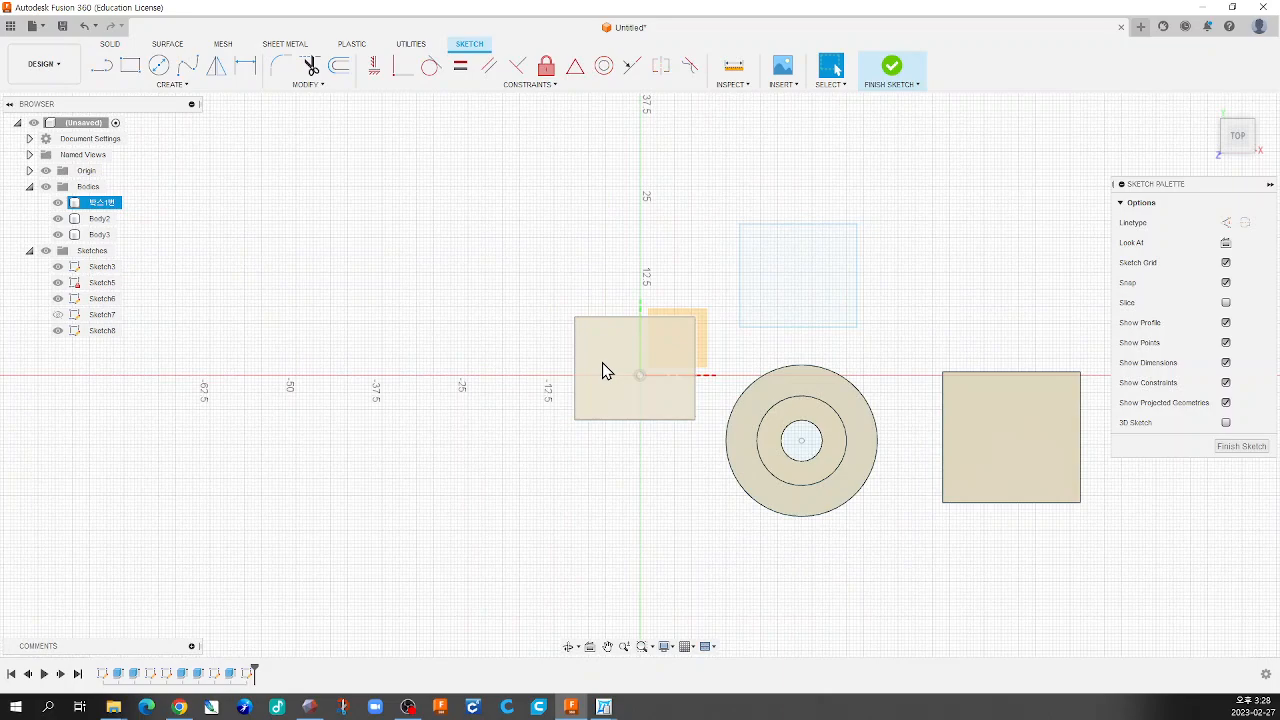
scroll(603, 370, "down", 6)
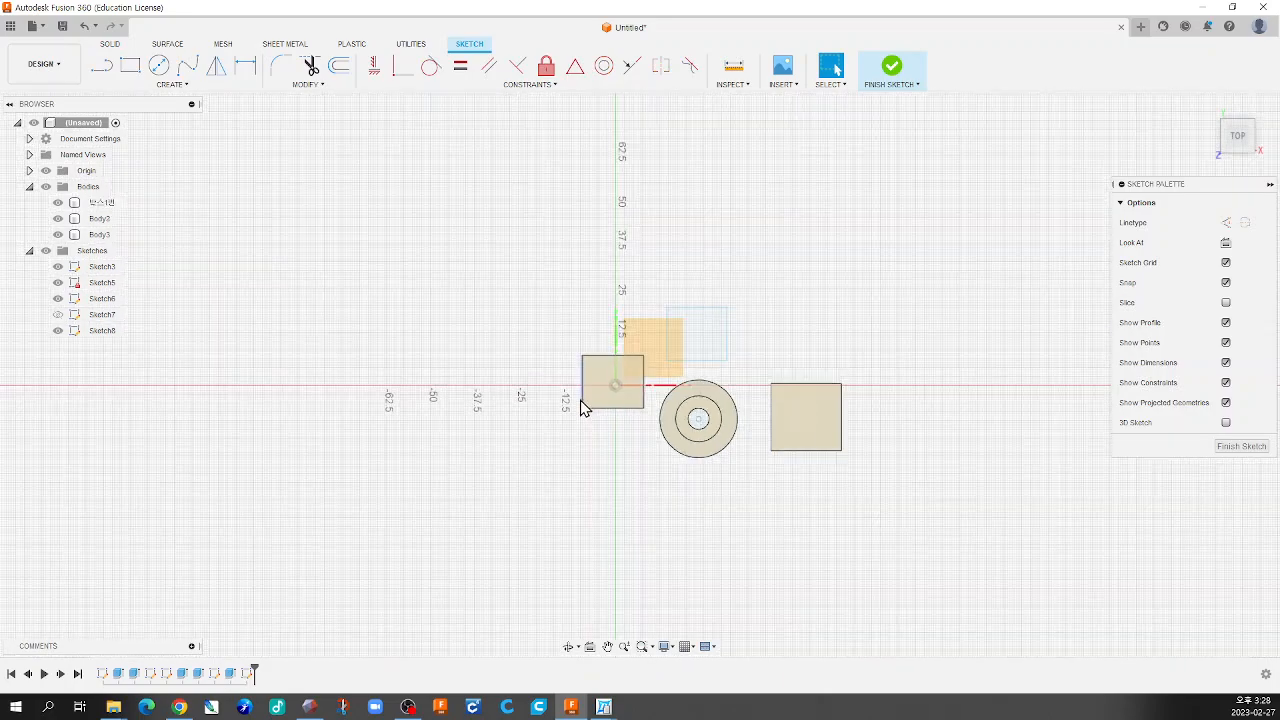
scroll(603, 420, "up", 5)
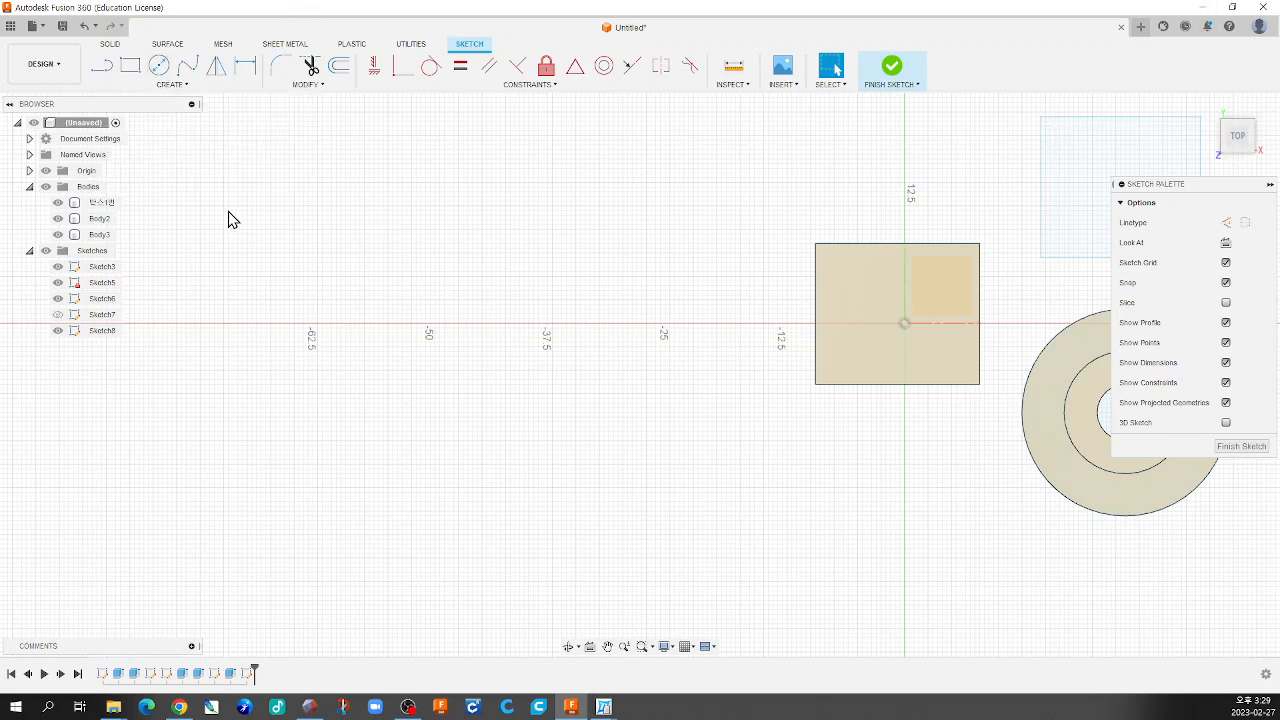
Sketch a closed arrow-shaped house outline from connected lines, in the empty area beside the tall box
left_click(107, 70)
left_click(453, 280)
left_click(407, 281)
left_click(495, 201)
left_click(572, 277)
left_click(534, 277)
left_click(534, 356)
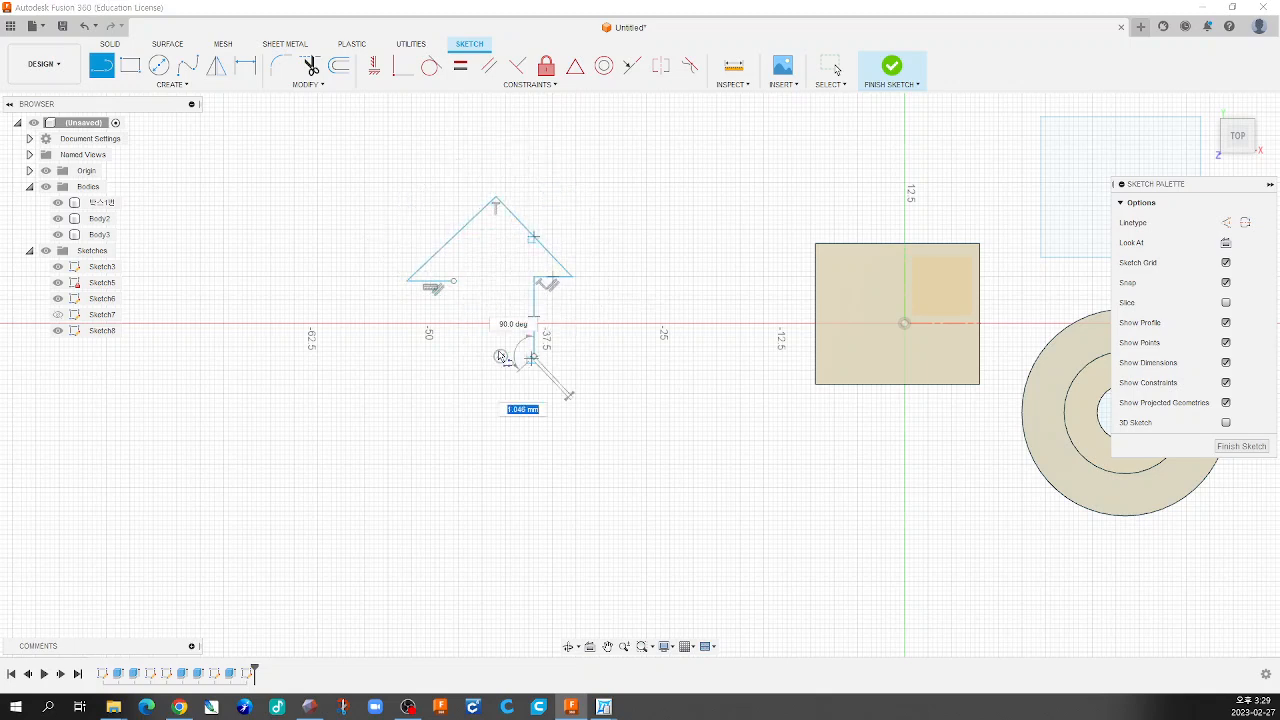
left_click(453, 356)
left_click(454, 281)
scroll(586, 284, "up", 1)
scroll(586, 310, "up", 1)
key("Escape")
Adjust the arrow outline's lower corner, shoulder edge and apex, and delete the whole outline
left_click_drag(404, 377, 391, 389)
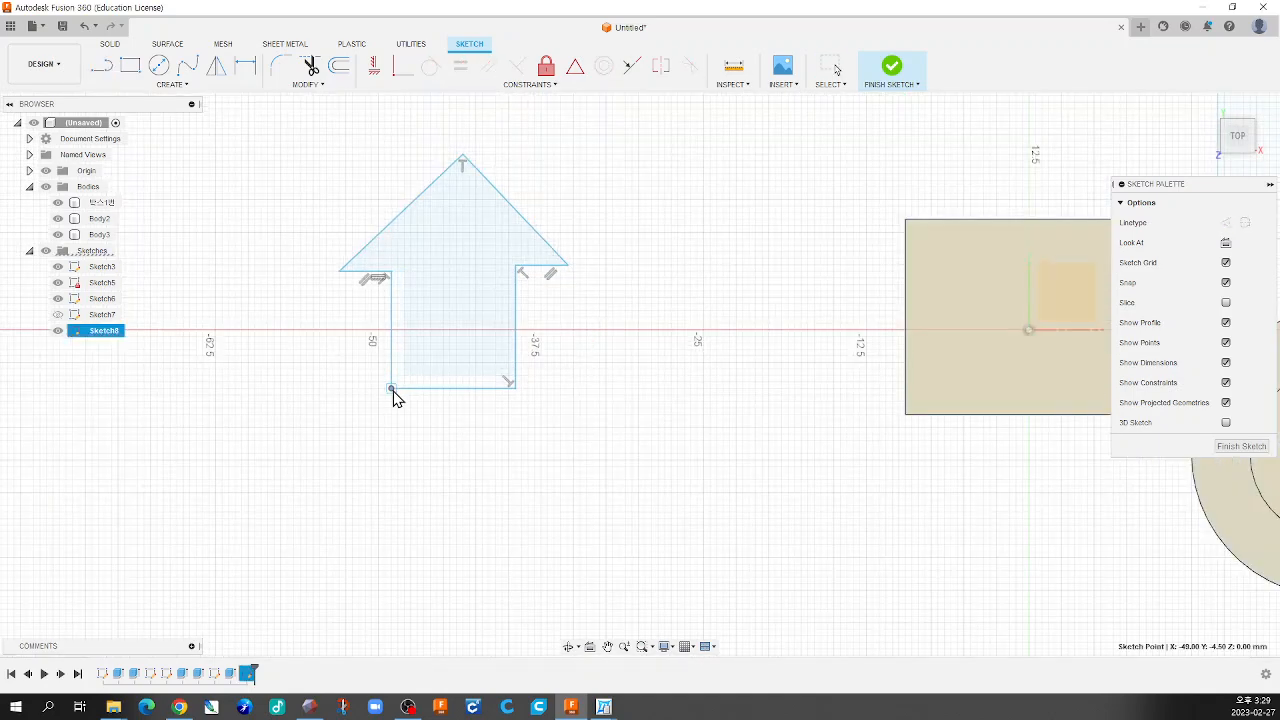
left_click_drag(526, 266, 529, 274)
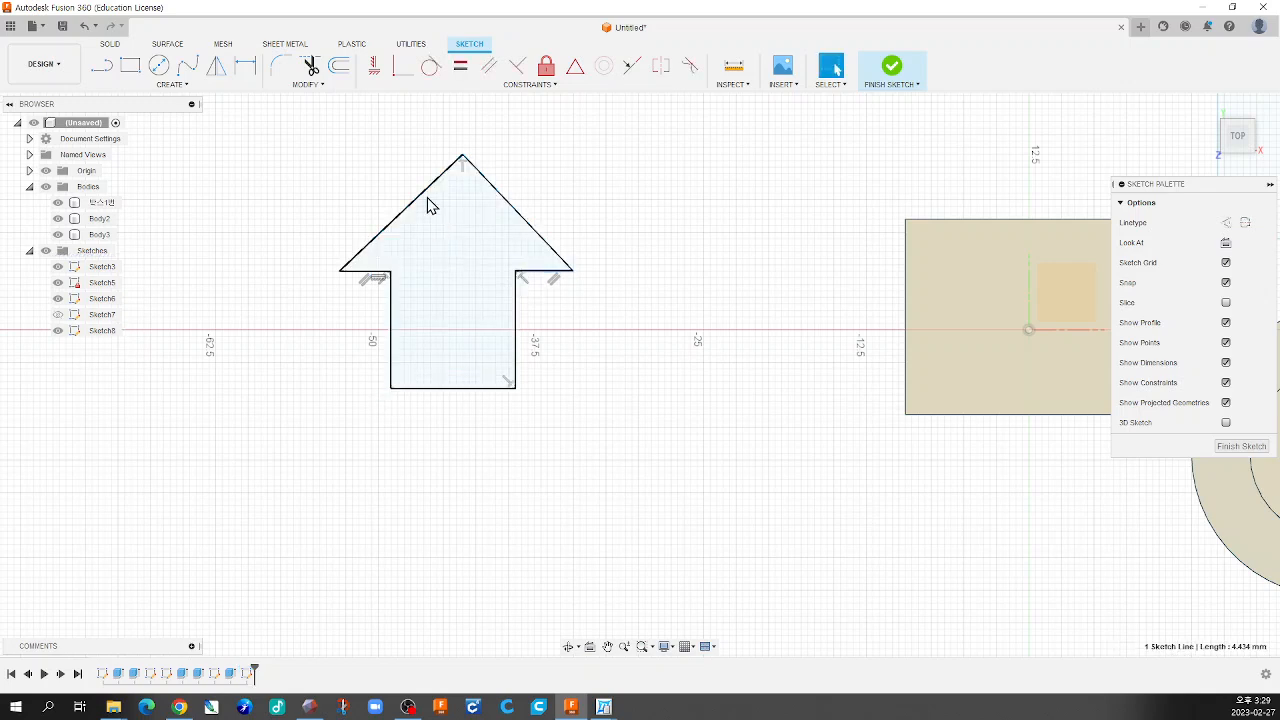
left_click(457, 157)
key("Escape")
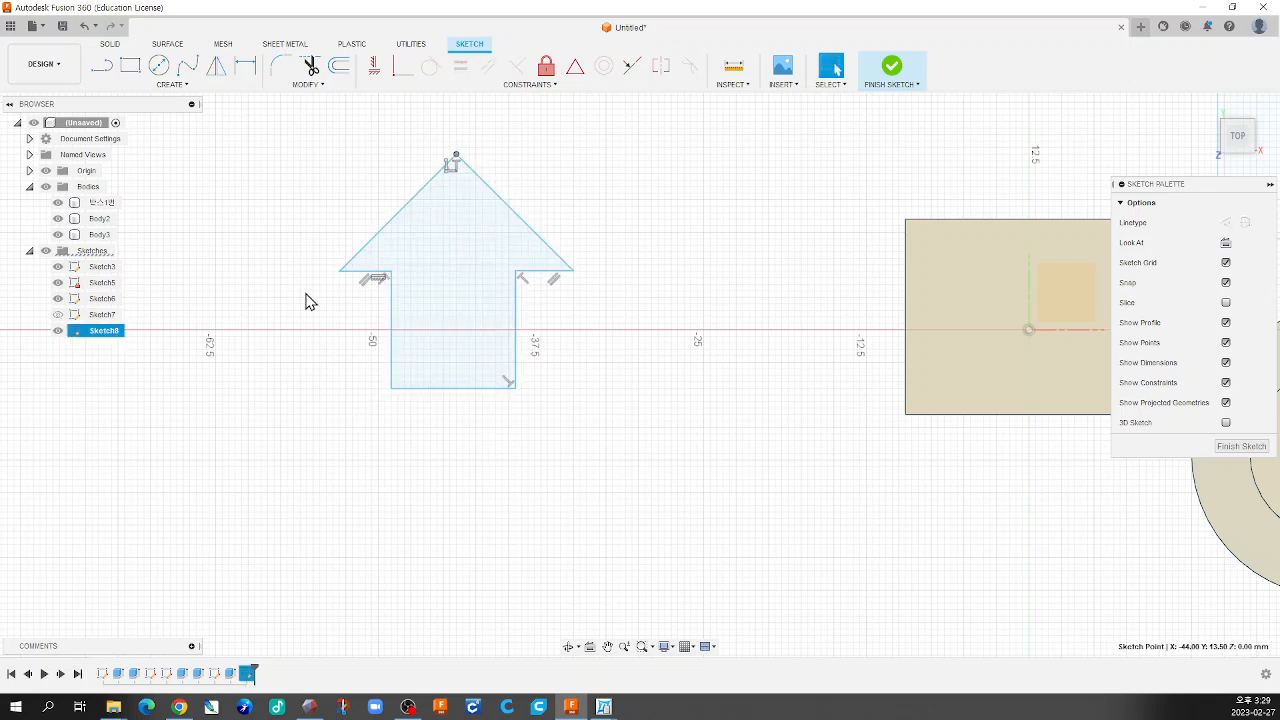
mouse_move(234, 468)
left_mouse_down()
mouse_move(569, 309)
mouse_move(740, 120)
left_mouse_up()
key("Delete")
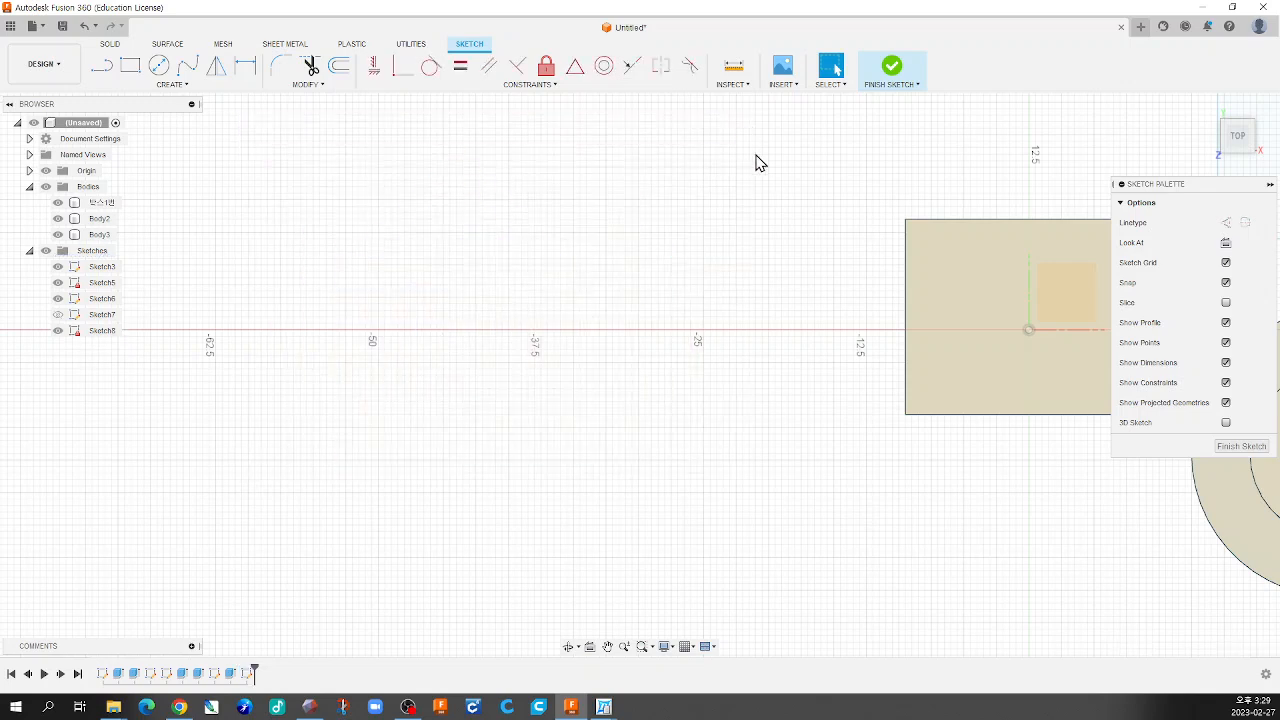
Draw a two-point rectangle as the house wall, in the empty area beside the tall box
left_click(131, 67)
left_click(398, 486)
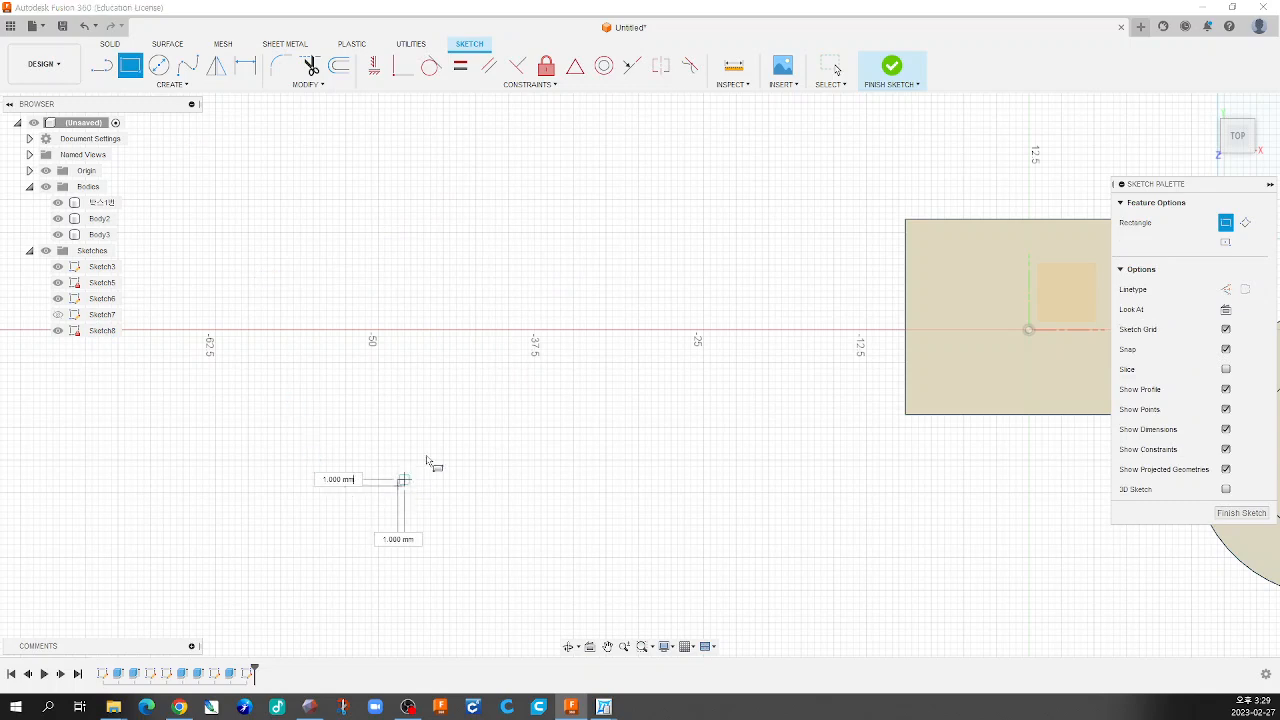
left_click(612, 304)
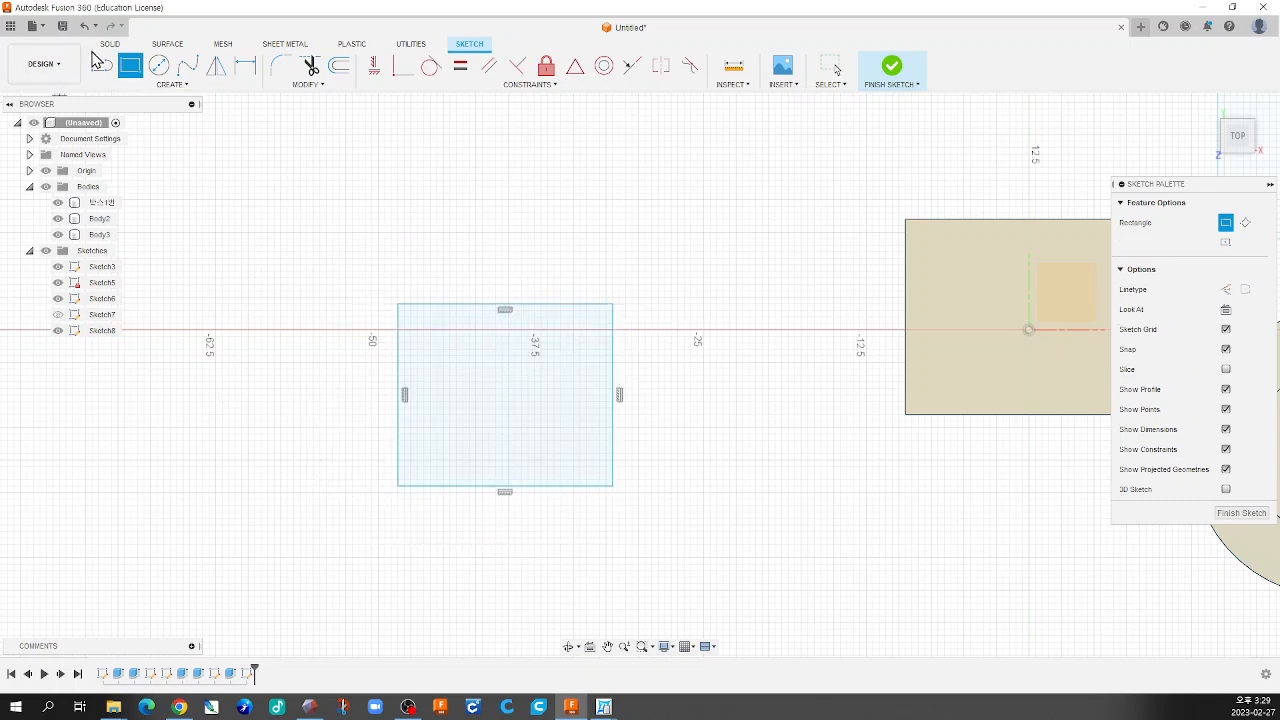
Draw a triangular roof on the wall rectangle, overhanging both sides, with slopes about 15 mm long meeting above the wall's middle
left_click(102, 66)
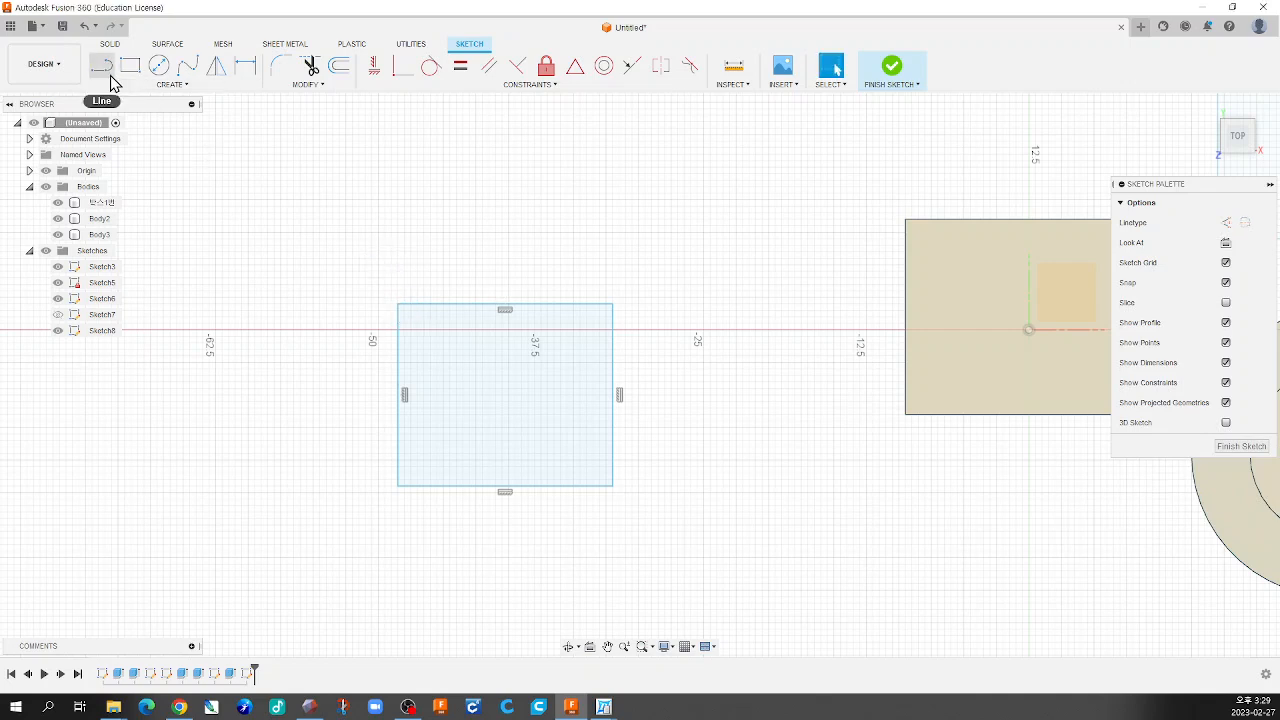
left_click(398, 305)
left_click(358, 302)
left_click(505, 176)
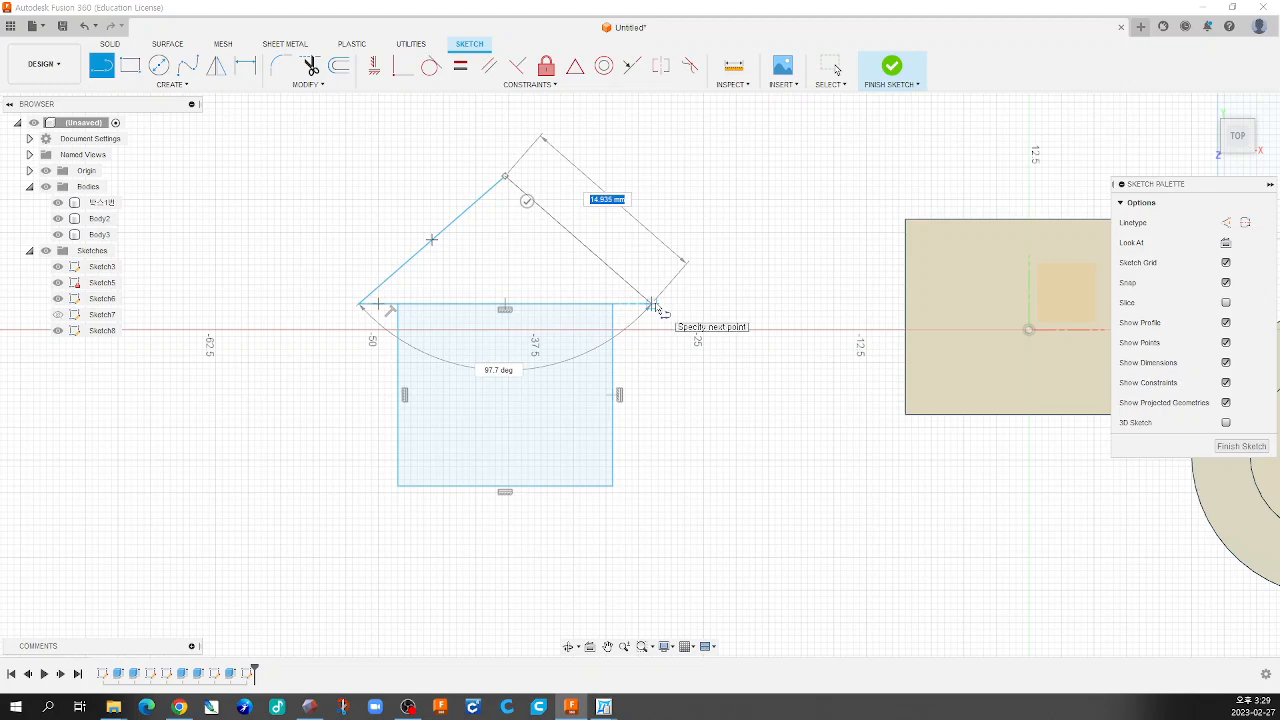
left_click(652, 303)
key("Escape")
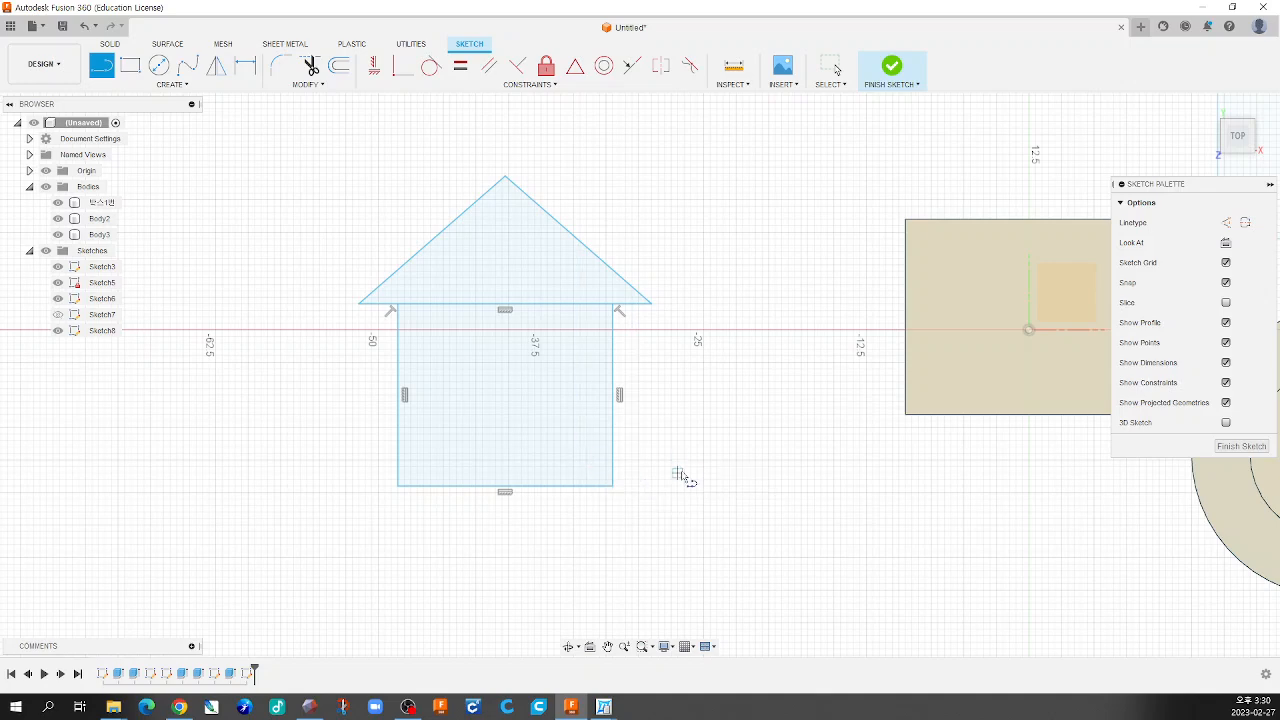
Draw two adjacent square window panes about 3 mm wide in the upper part of the house wall
scroll(680, 462, "down", 2)
left_click(130, 65)
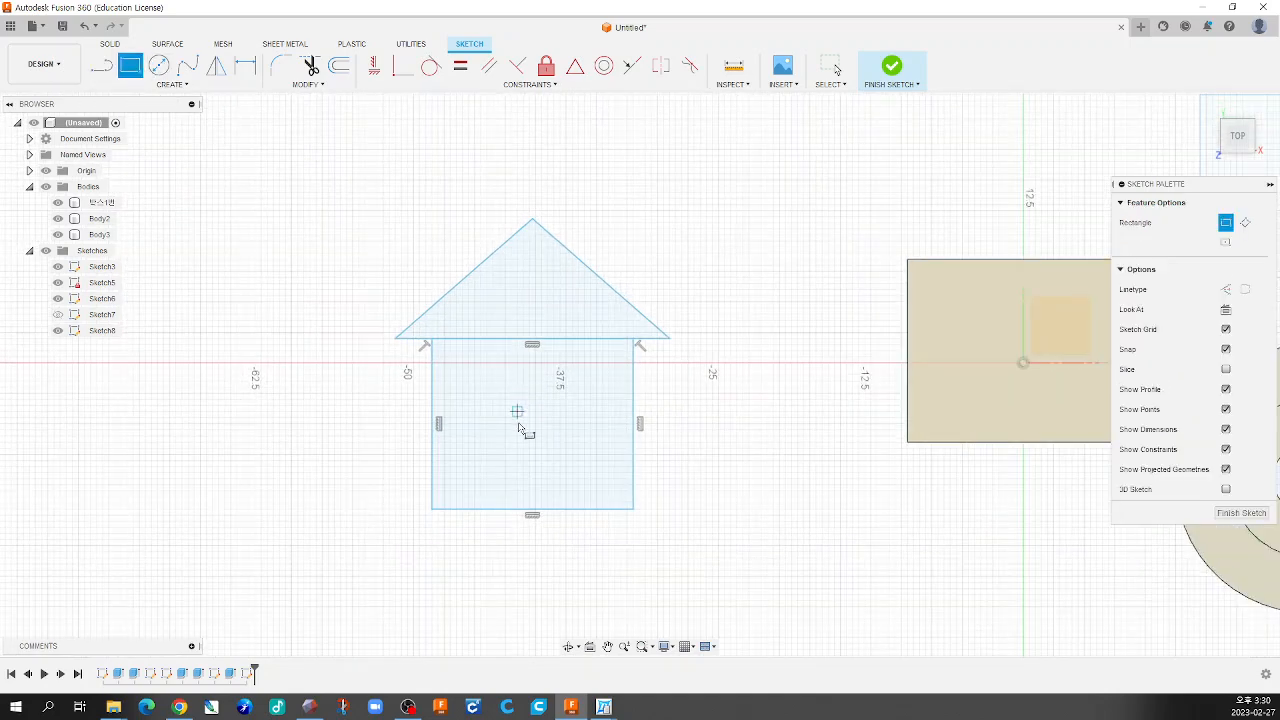
scroll(522, 430, "up", 2)
left_click(545, 343)
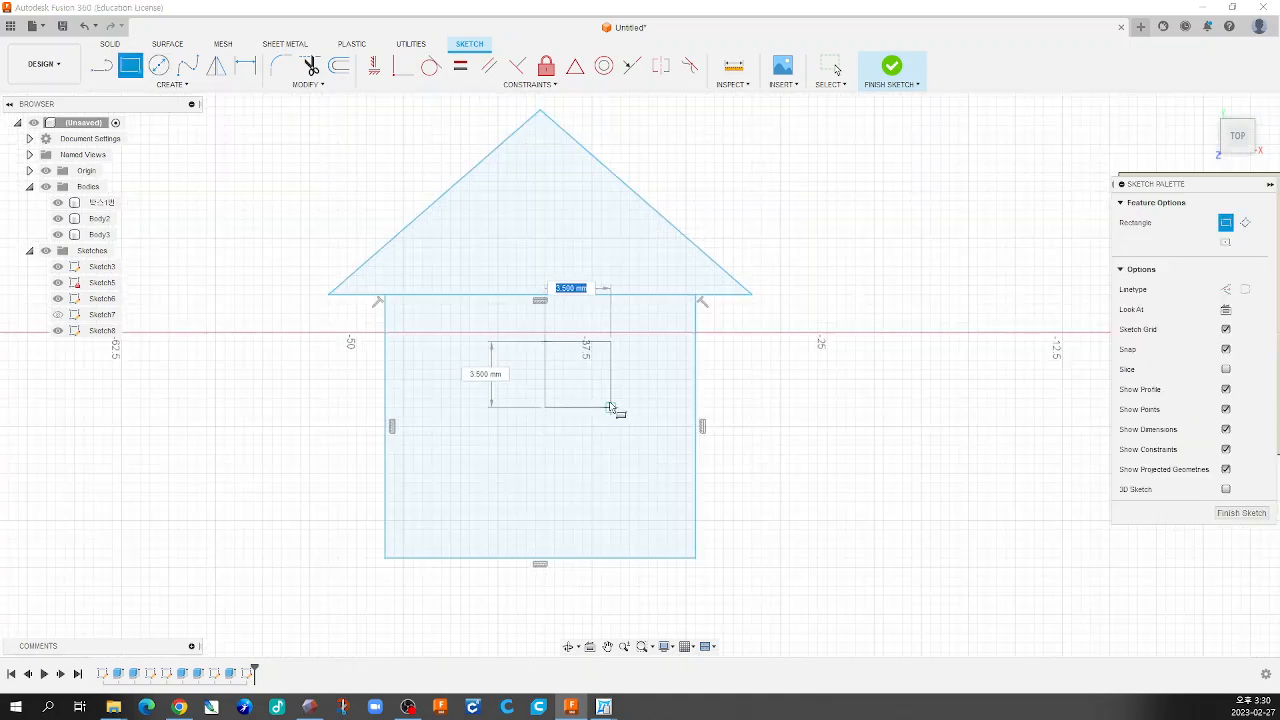
left_click(601, 398)
left_click(610, 343)
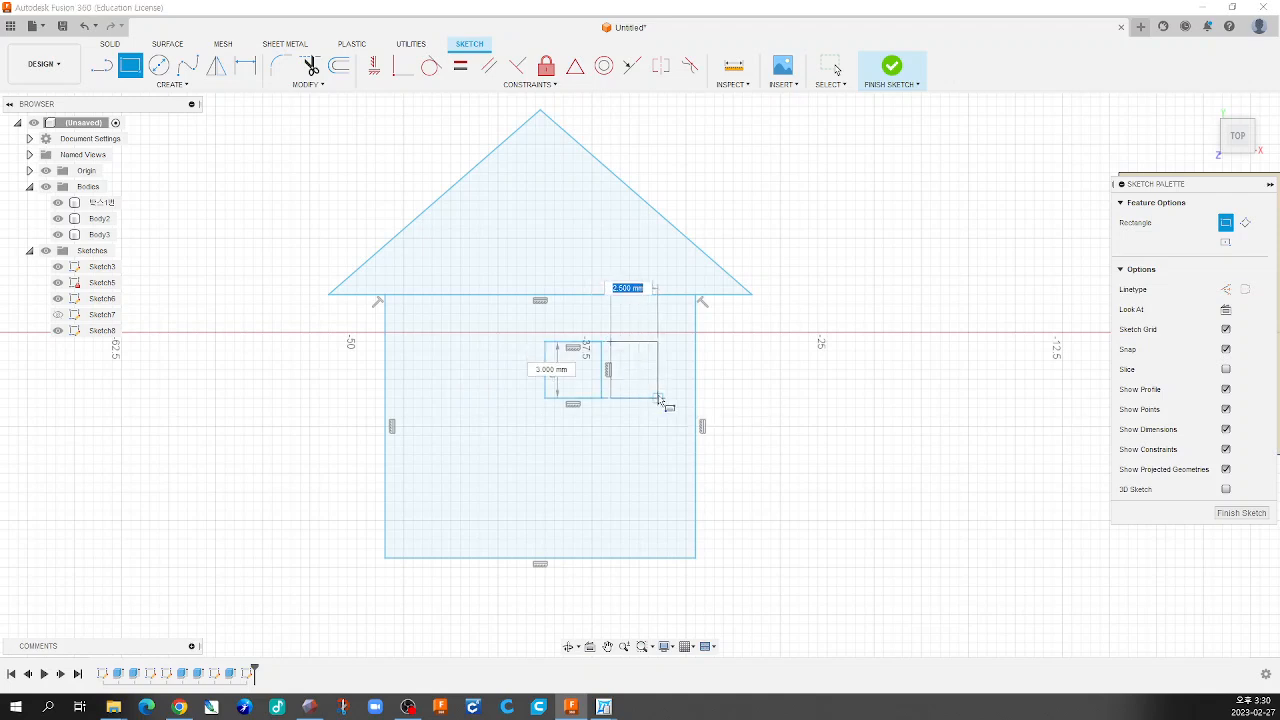
left_click(667, 398)
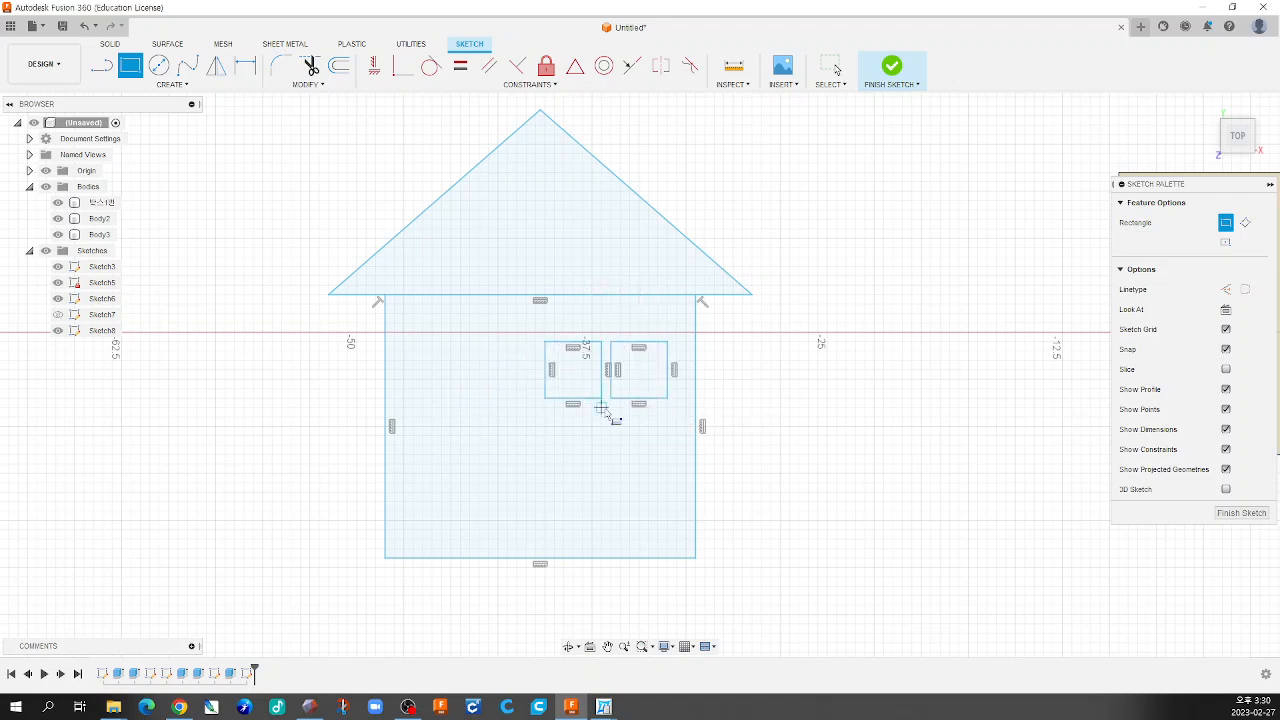
Draw two more 3 mm square panes below the first pair to form a two-by-two window, and finish the sketch
left_click(601, 406)
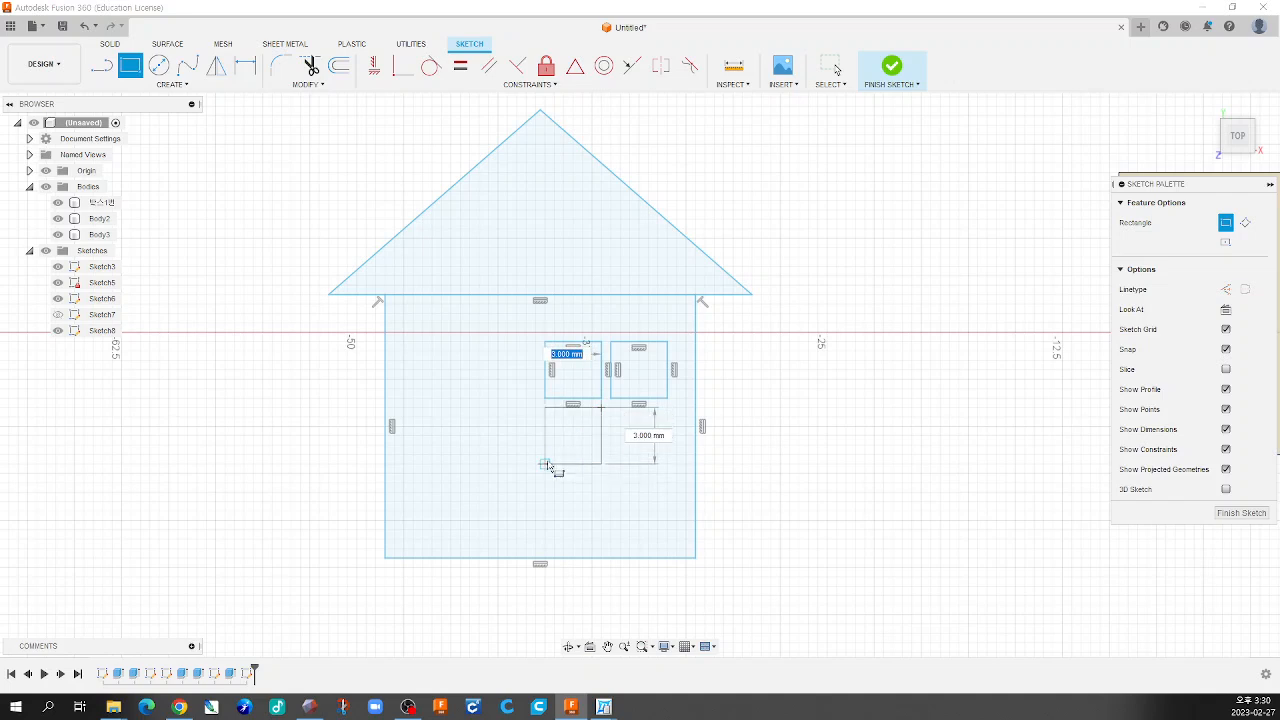
left_click(546, 463)
left_click(610, 406)
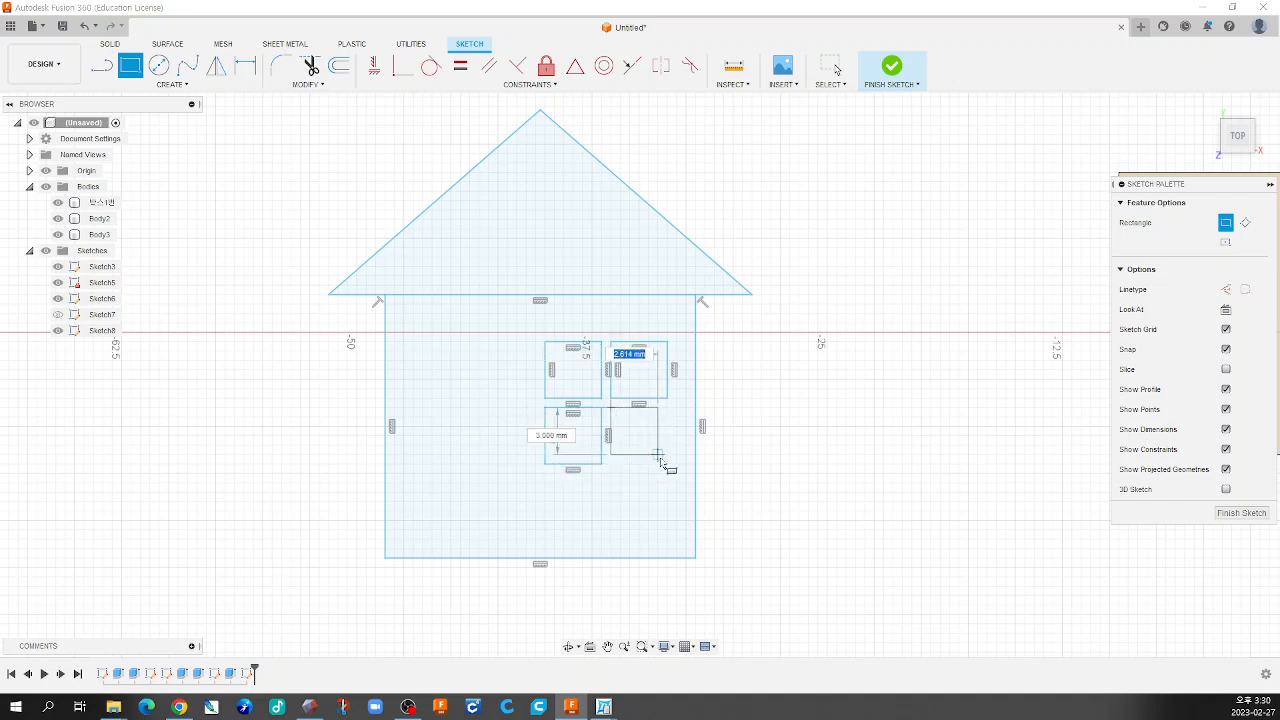
left_click(667, 463)
key("Escape")
middle_click_drag(760, 469, 747, 413, "shift")
key("Escape")
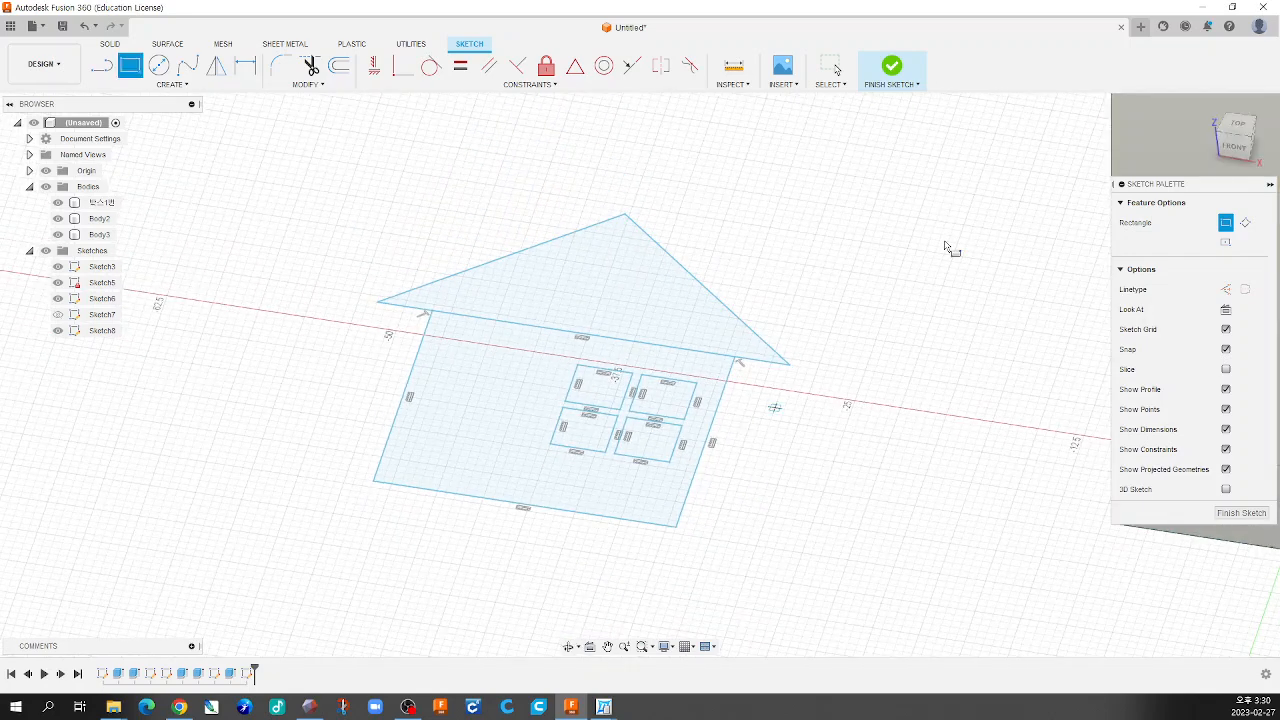
left_click(893, 67)
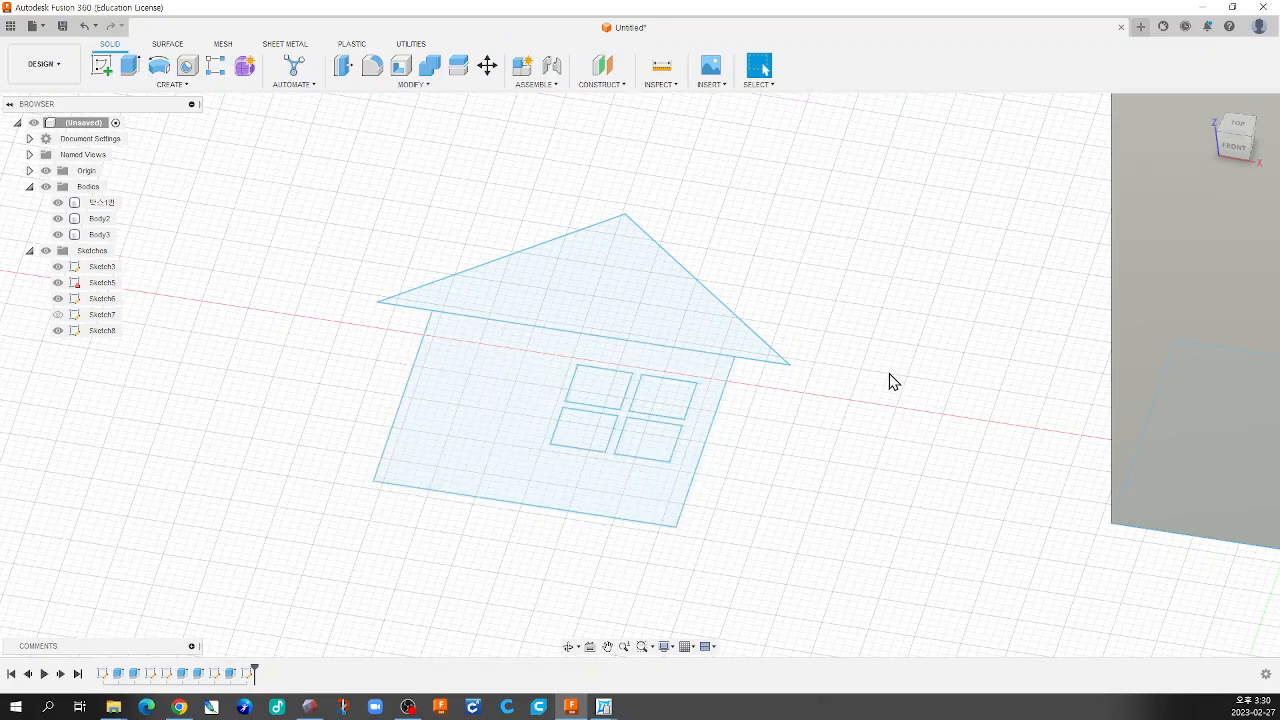
Start an extrusion with the roof triangle and the house wall as profiles, leaving out the window panes
left_click(130, 68)
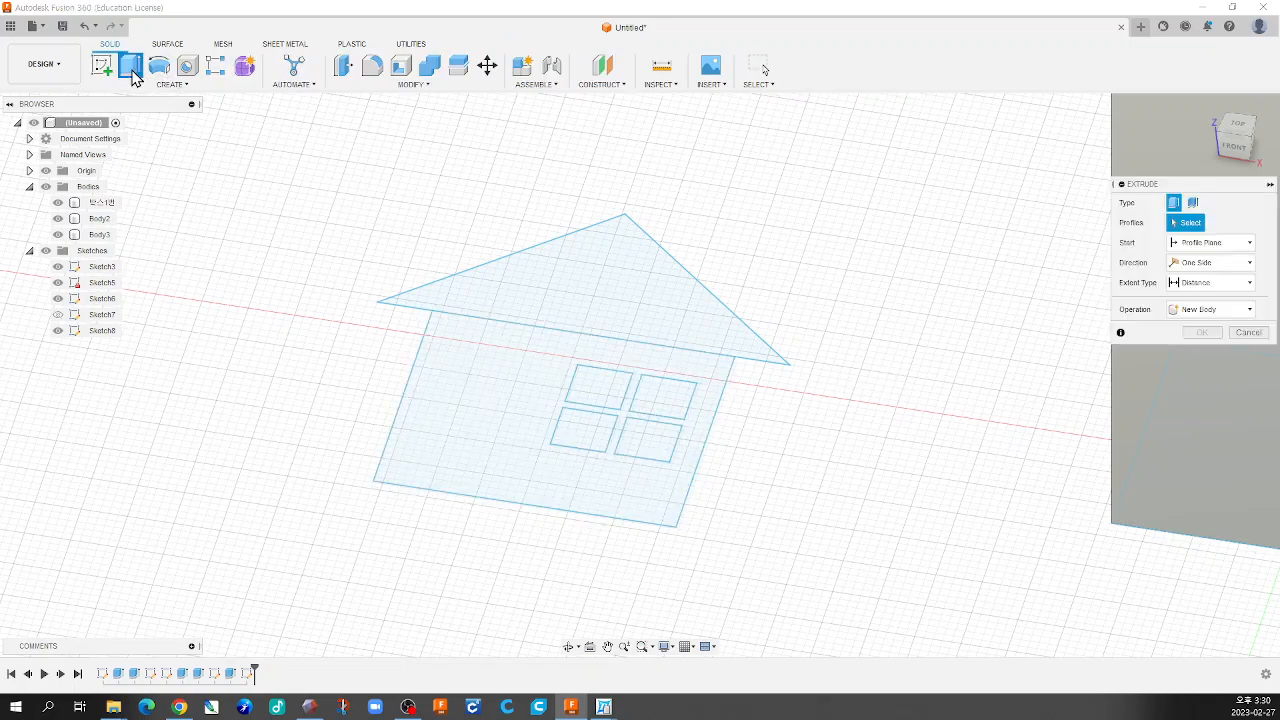
left_click(581, 286)
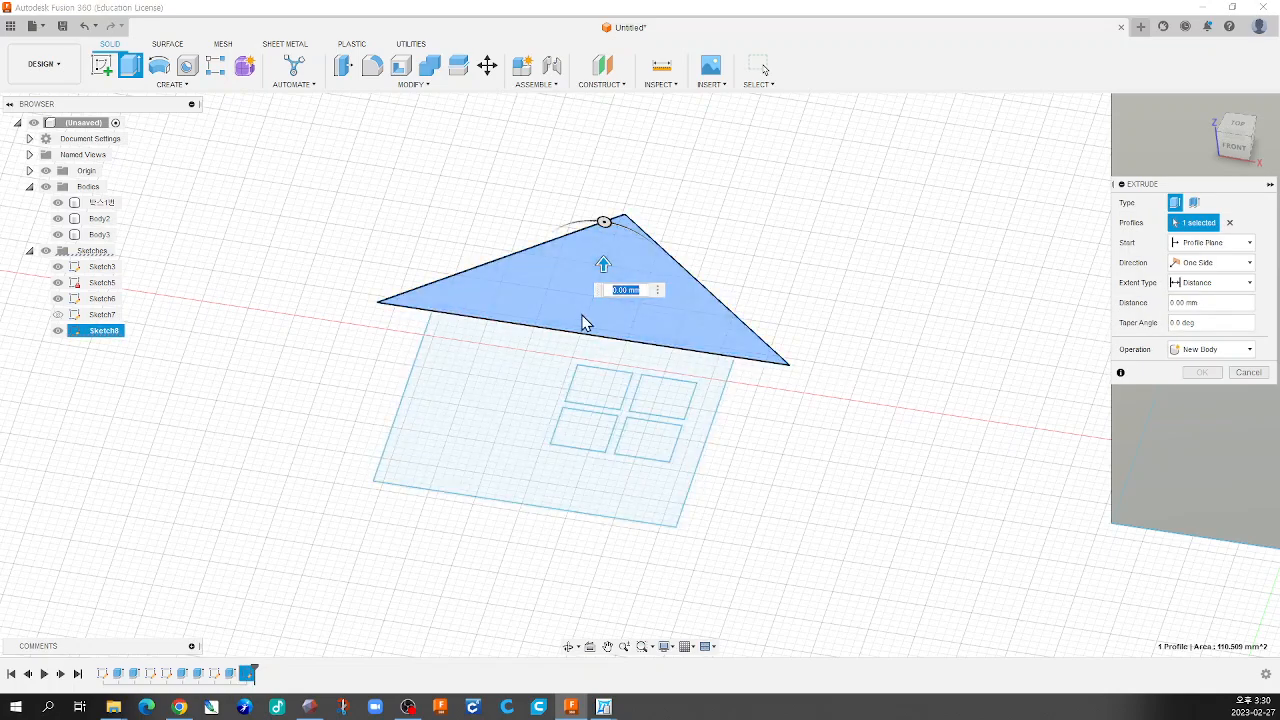
left_click(514, 387)
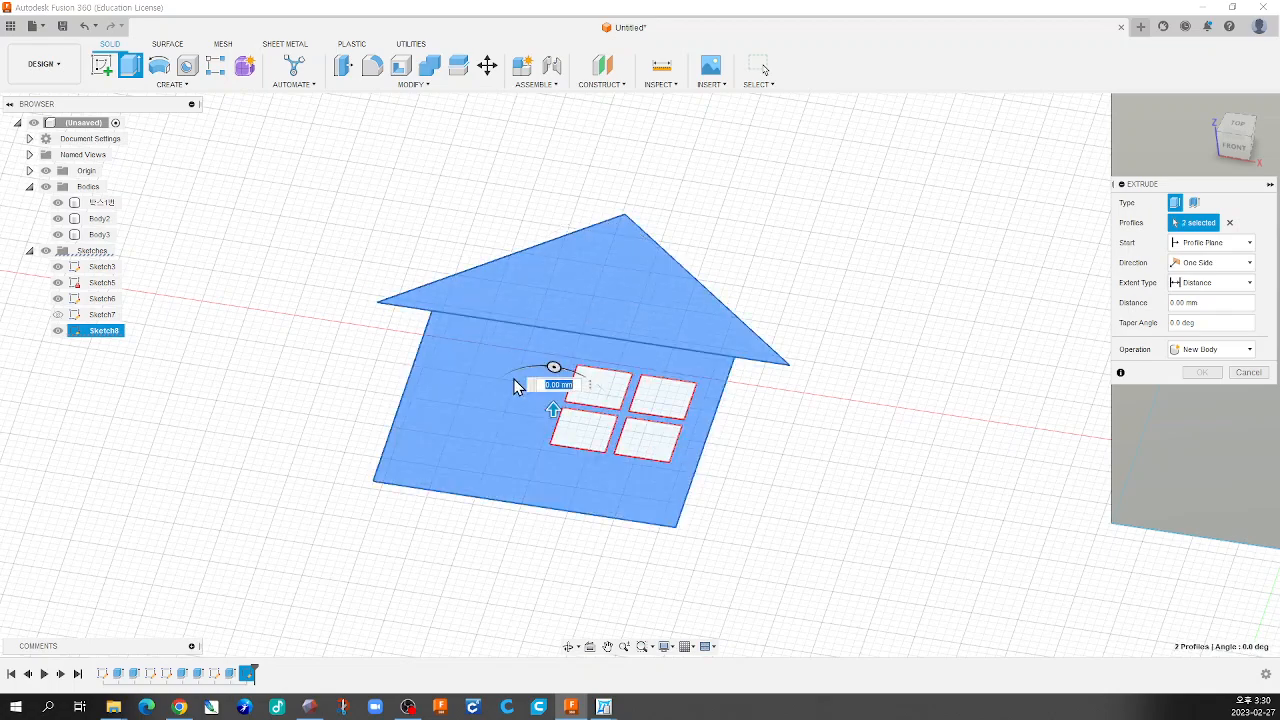
Try adding the two upper window panes to the extrusion profiles and remove them from the selection
left_click(621, 396)
left_click(670, 414)
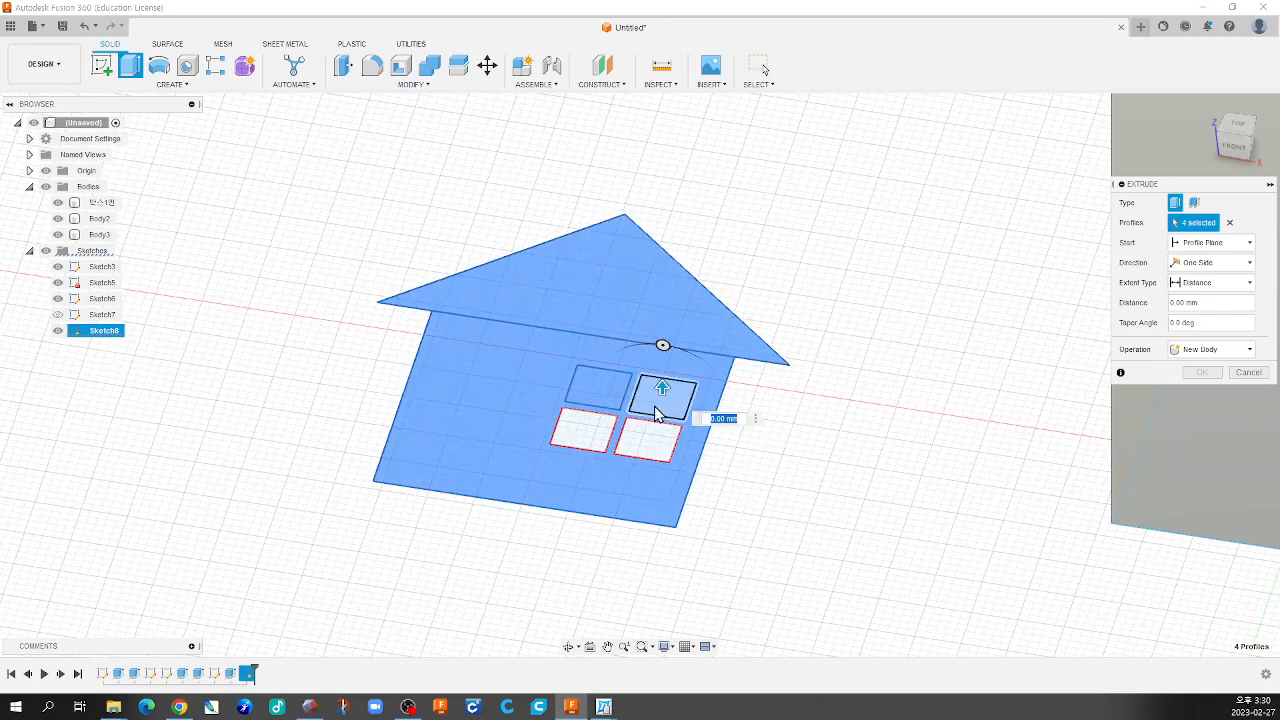
left_click(609, 401)
left_click(683, 403)
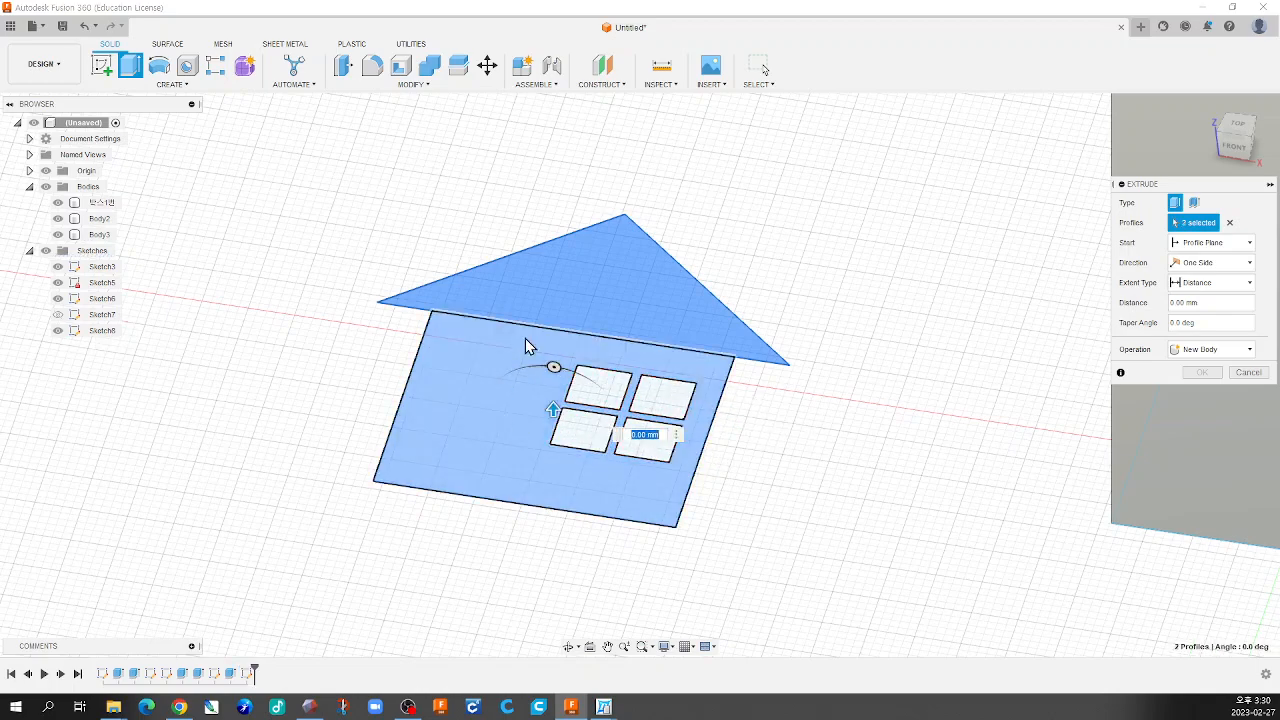
Extrude the roof and wall profiles 2.5 mm upward as a new body with the four window openings left empty
left_click_drag(553, 409, 552, 374)
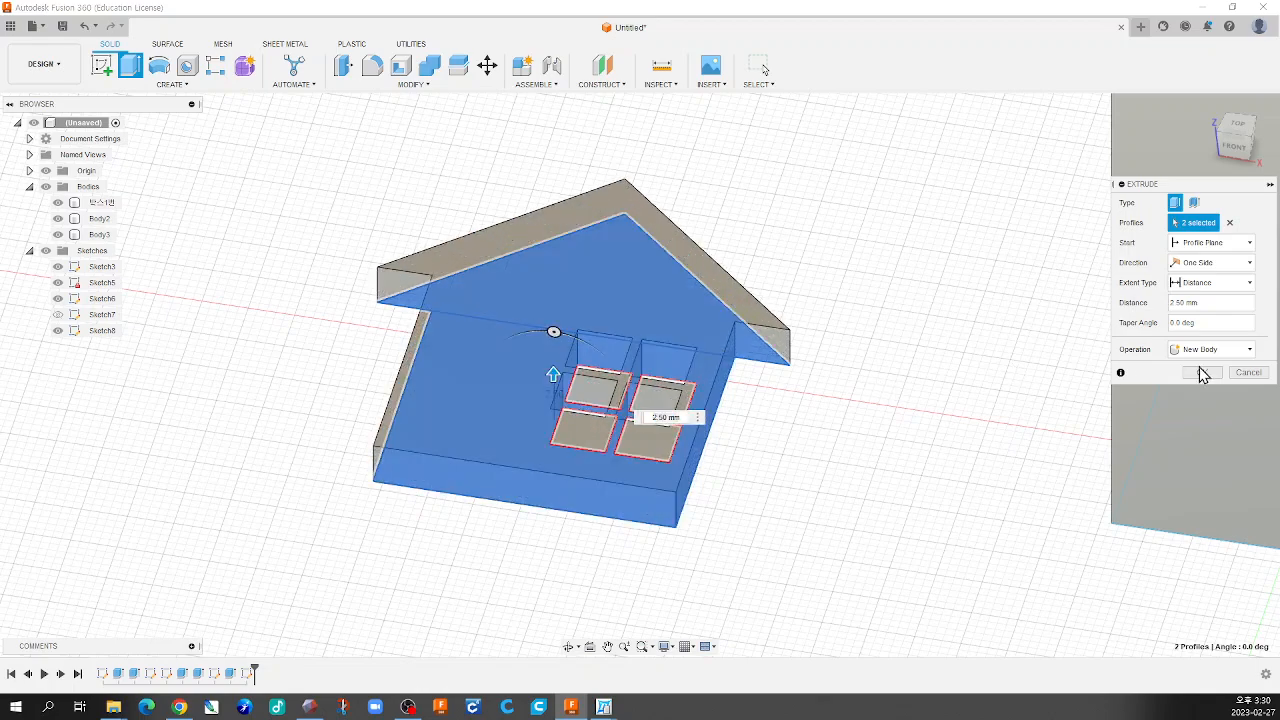
left_click(1203, 374)
middle_click_drag(766, 337, 729, 348, "shift")
scroll(740, 390, "down", 4)
scroll(738, 385, "up", 4)
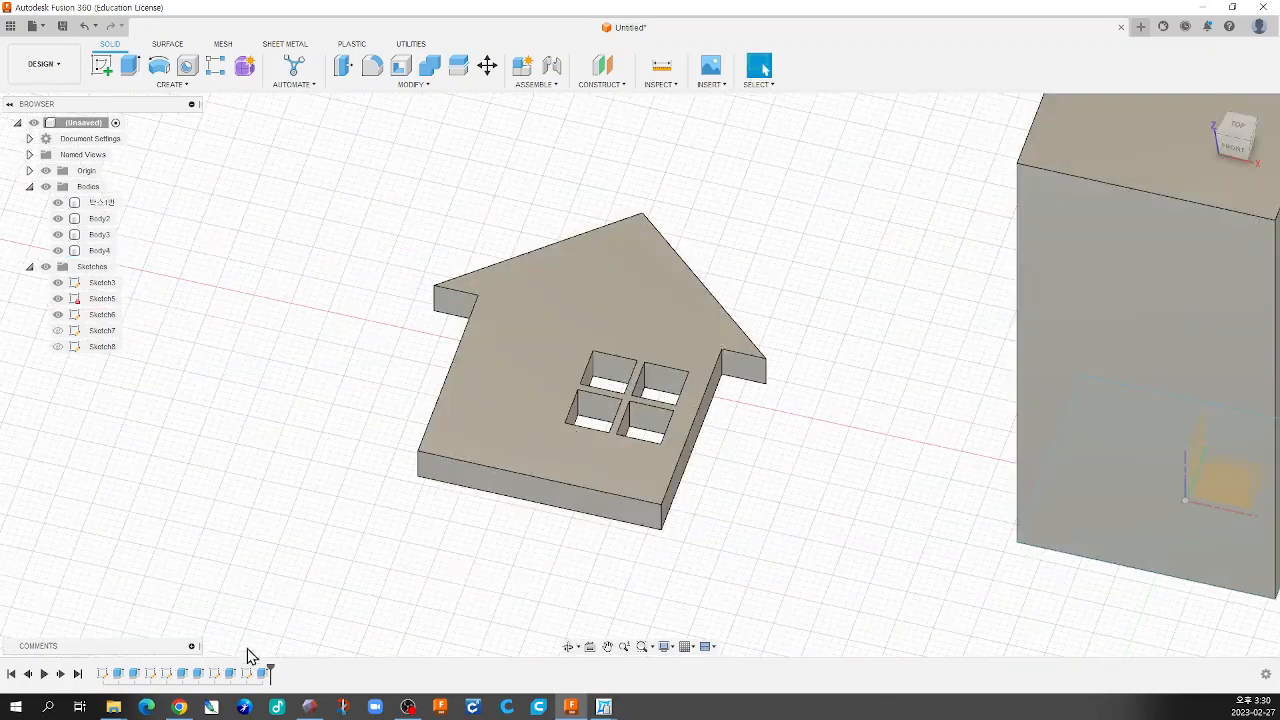
scroll(537, 498, "down", 3)
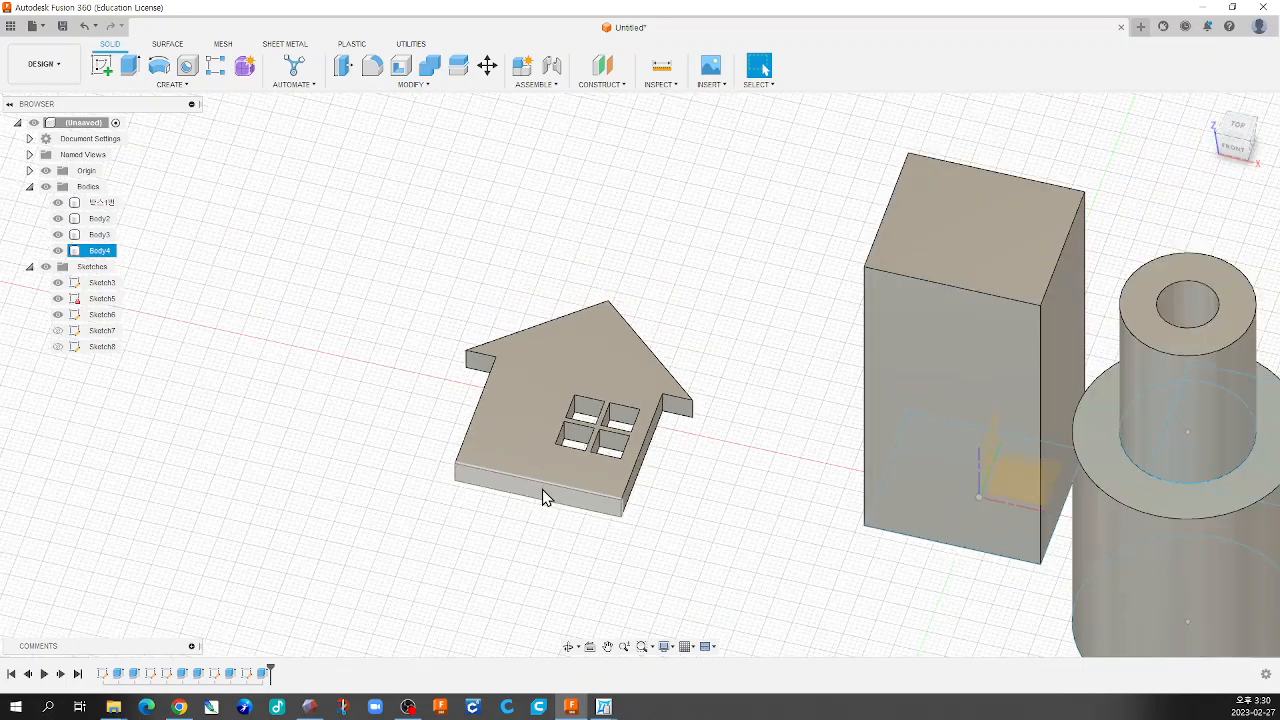
scroll(600, 492, "up", 1)
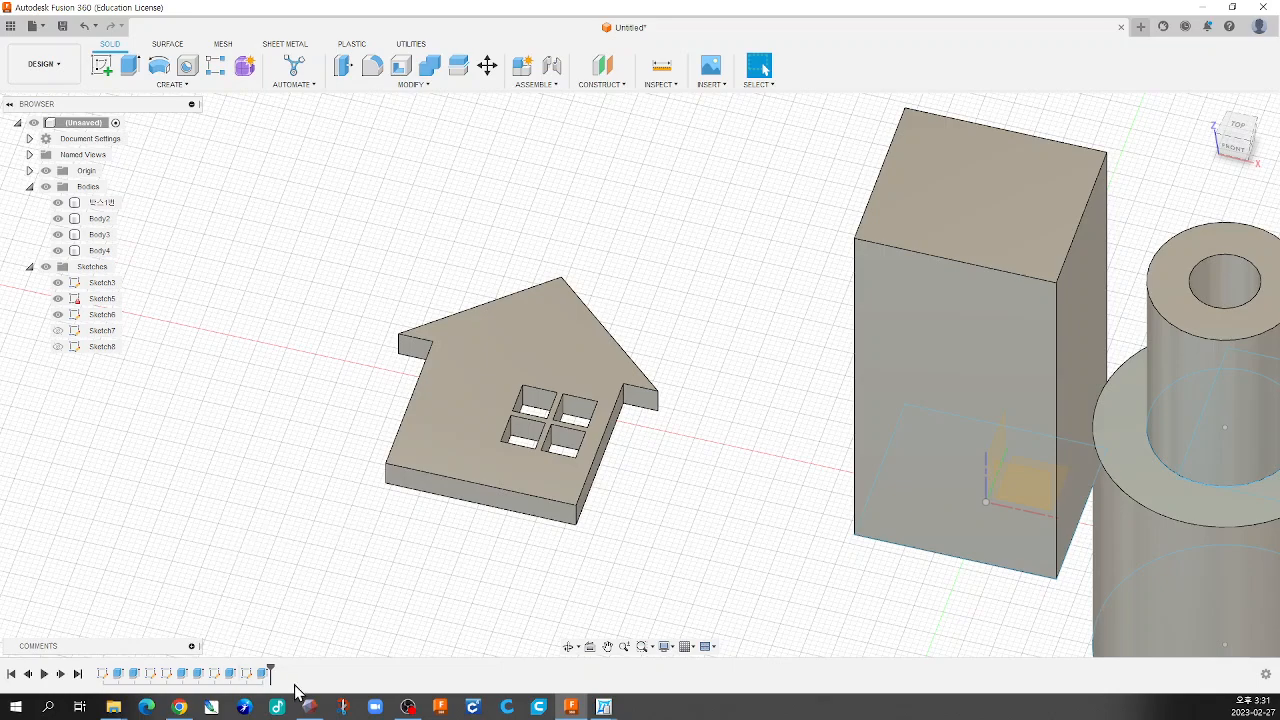
Review the design history by selecting its sketches and extrusions in order, from the first sketch to the house extrusion
left_click(101, 678)
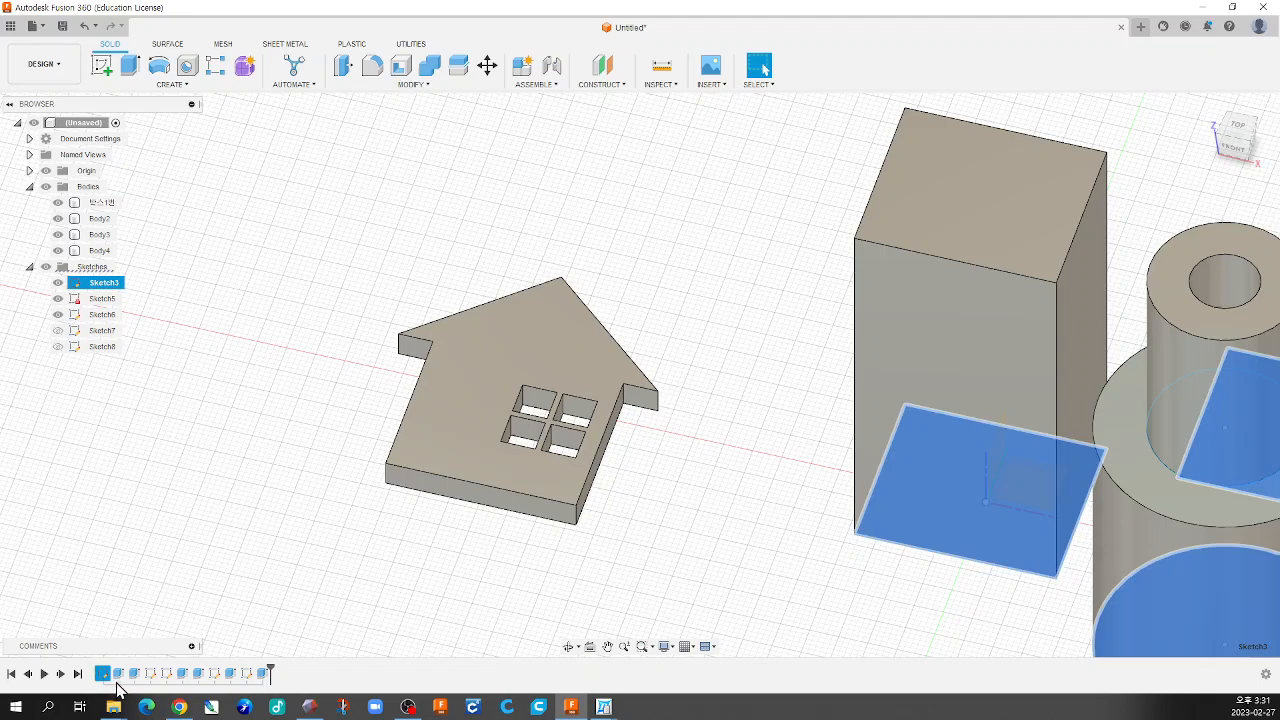
left_click(166, 676)
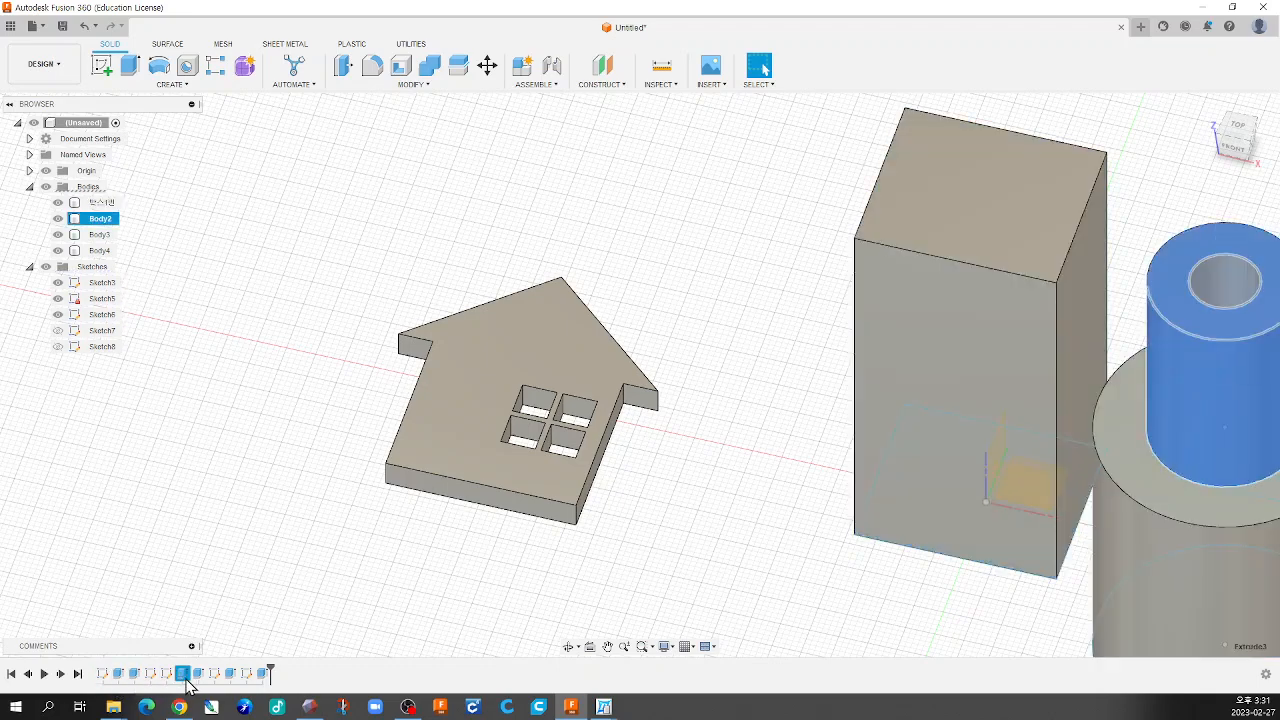
left_click(186, 678)
left_click(202, 680)
left_click(218, 680)
left_click(249, 683)
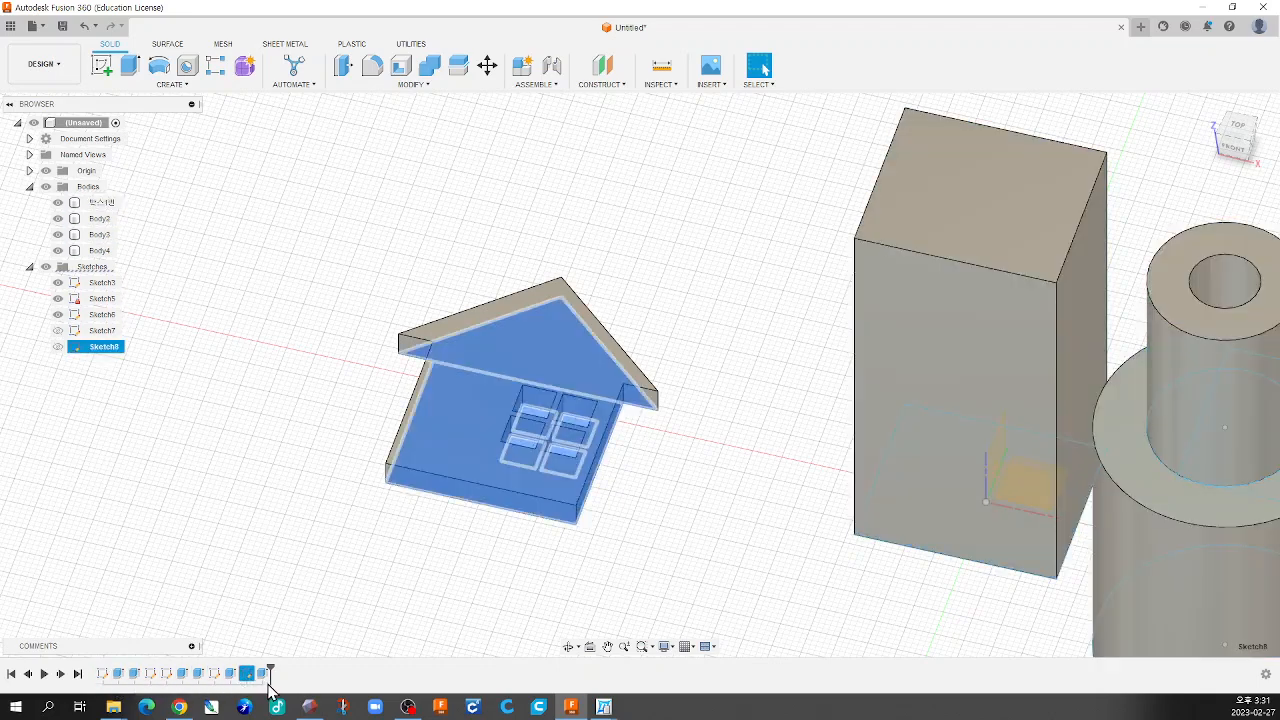
left_click(265, 681)
left_click(356, 602)
scroll(449, 494, "down", 5)
scroll(818, 592, "up", 3)
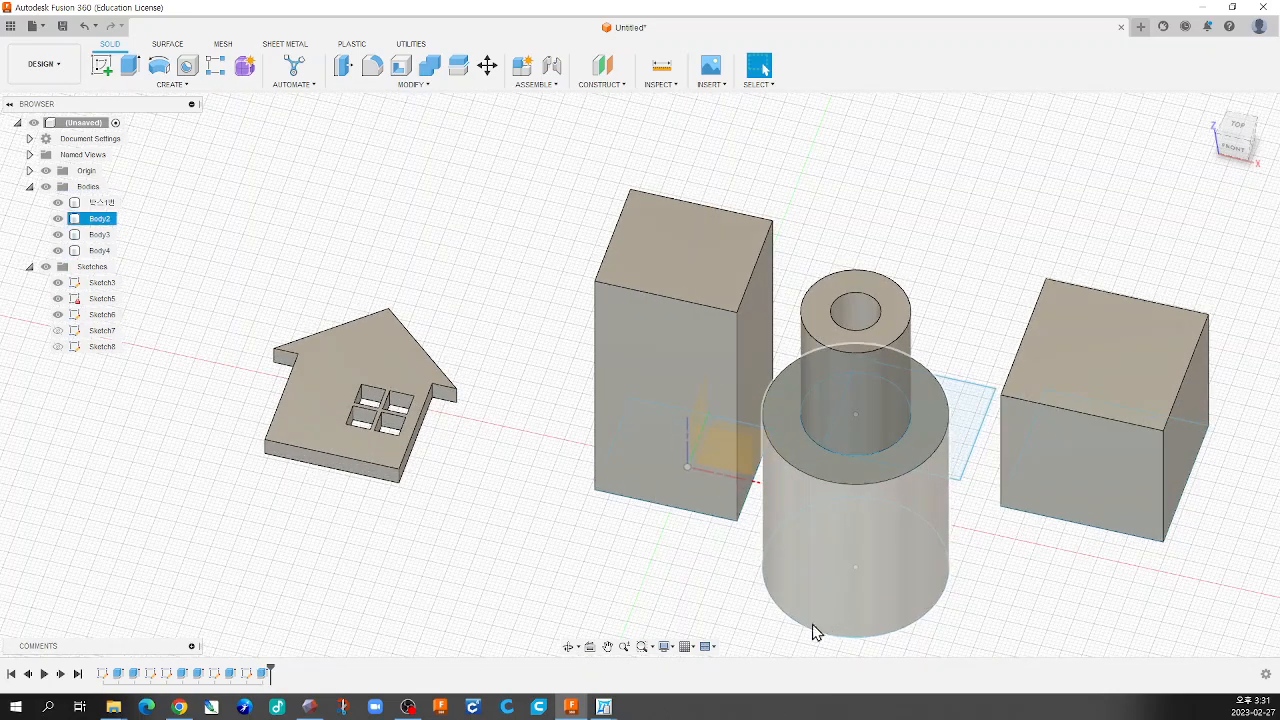
Roll the design history back to just after the second extrusion and return it to the end
left_click_drag(270, 672, 142, 673)
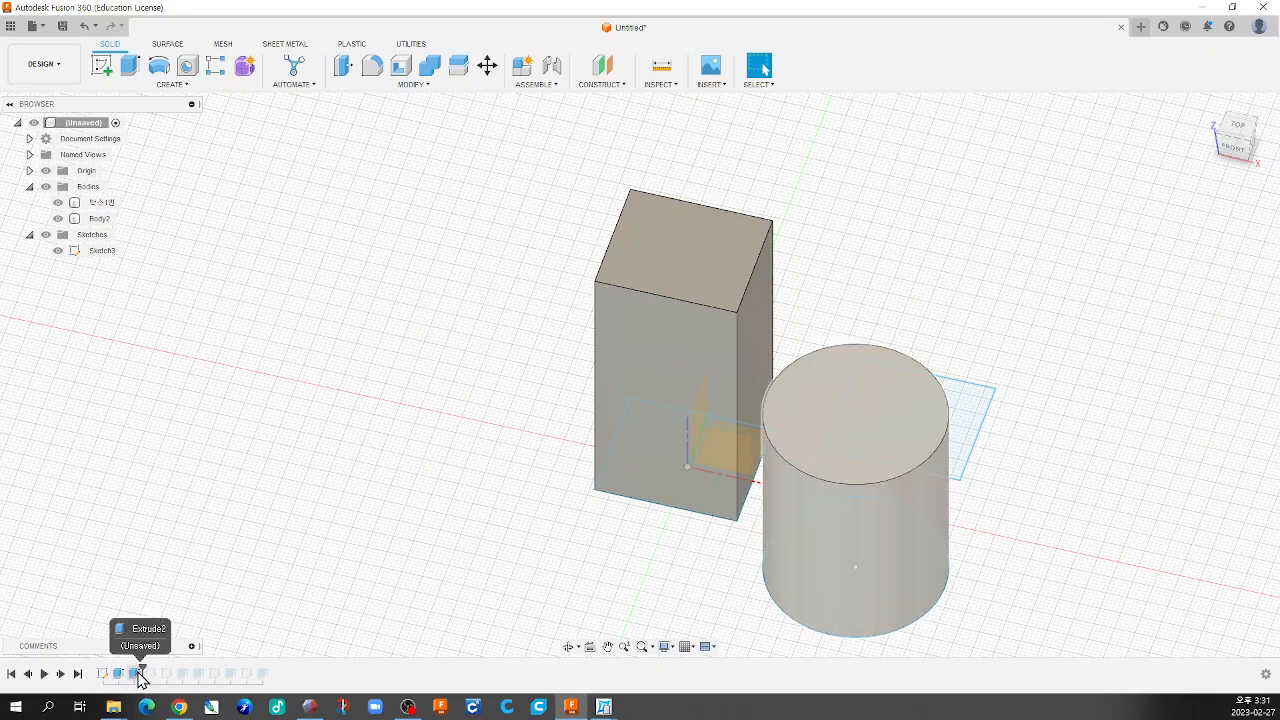
left_click_drag(142, 673, 281, 674)
scroll(357, 595, "down", 2)
scroll(366, 482, "up", 5)
scroll(478, 535, "down", 2)
scroll(236, 493, "up", 2)
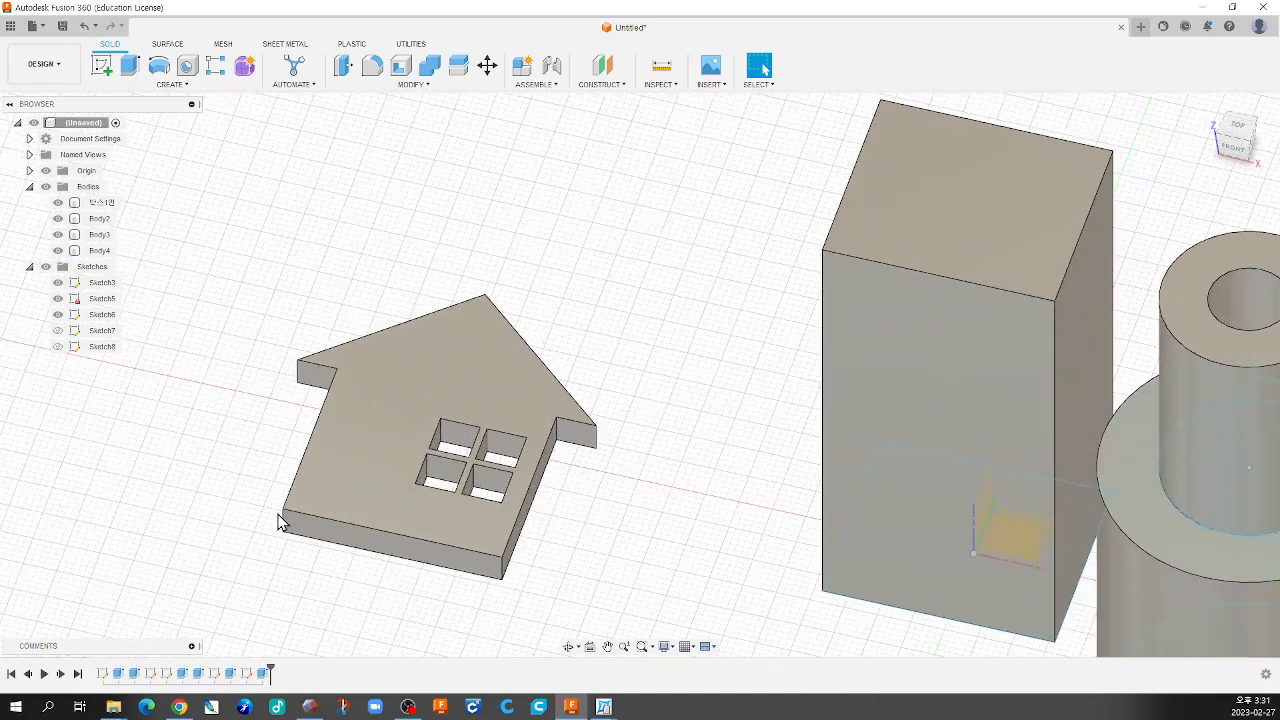
Open the house extrusion for editing to review its profiles and settings, close it, and view the house from above
left_click(266, 674)
left_click(510, 552)
double_click(264, 676)
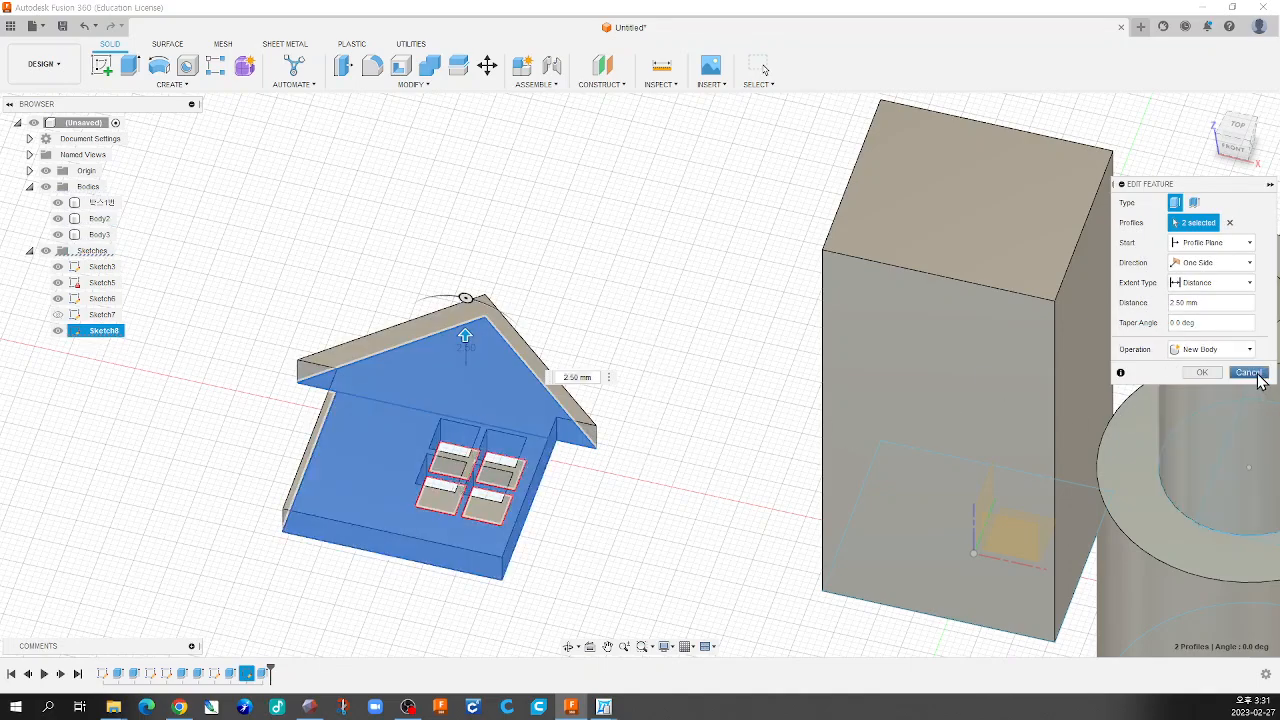
left_click(1202, 372)
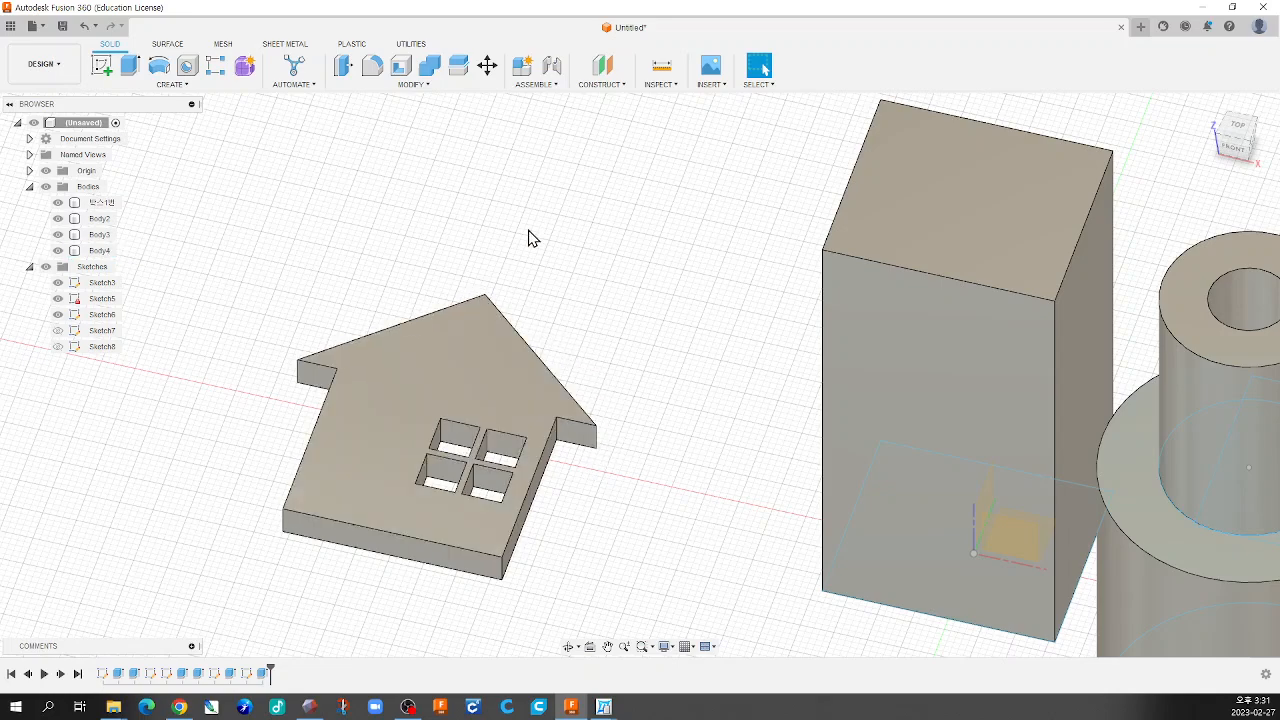
middle_click_drag(405, 328, 427, 370, "shift")
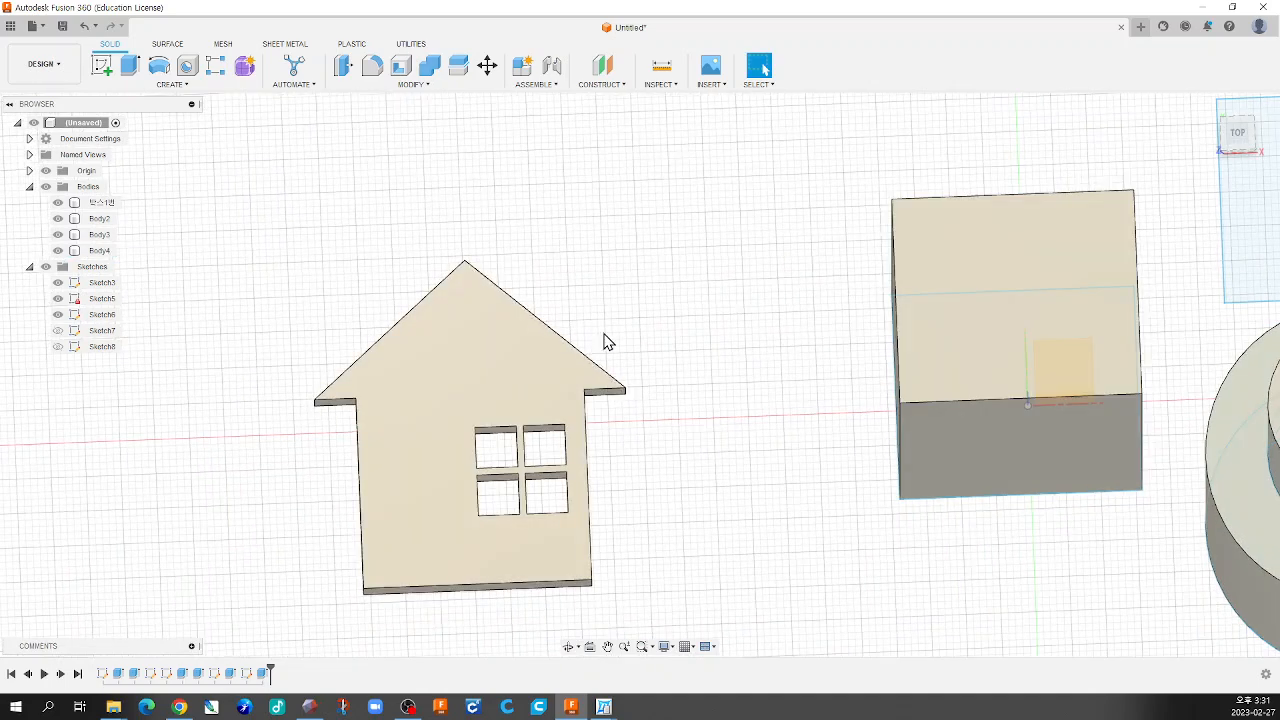
middle_click_drag(491, 232, 420, 420, "shift")
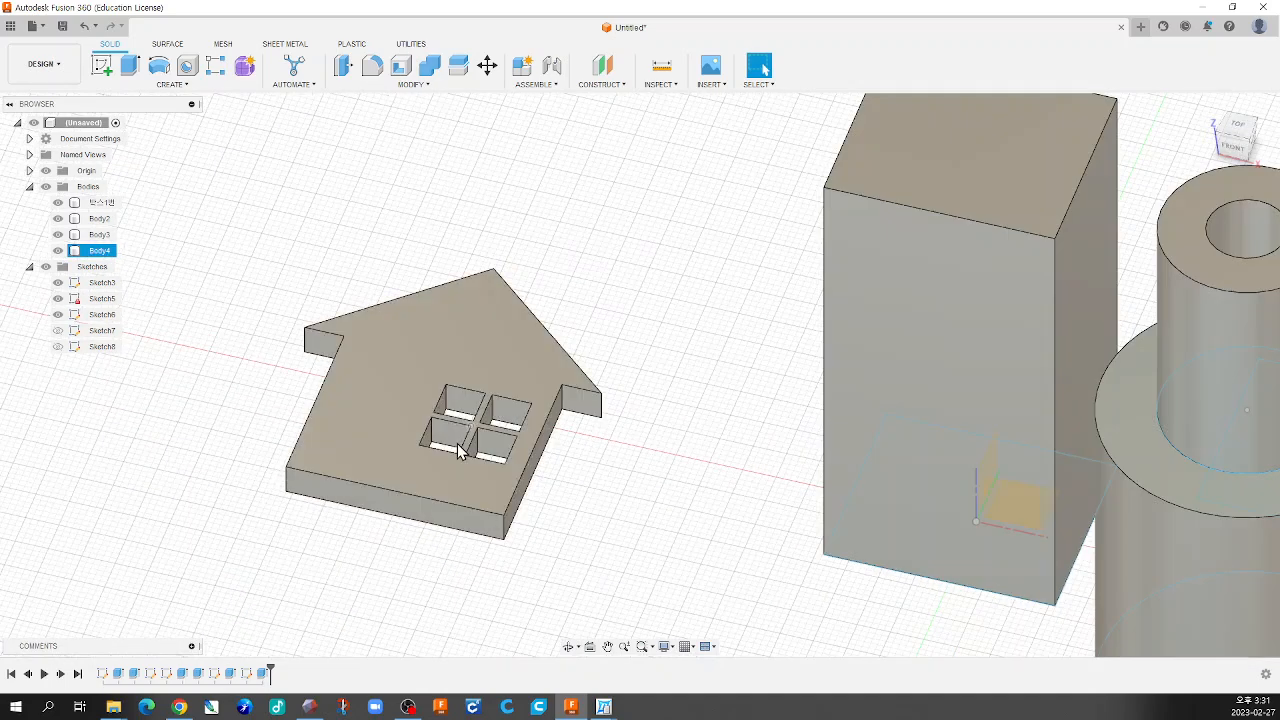
Examine the house sketch with all bodies hidden, then hide that sketch and show the bodies again
left_click(363, 431)
left_click(138, 495)
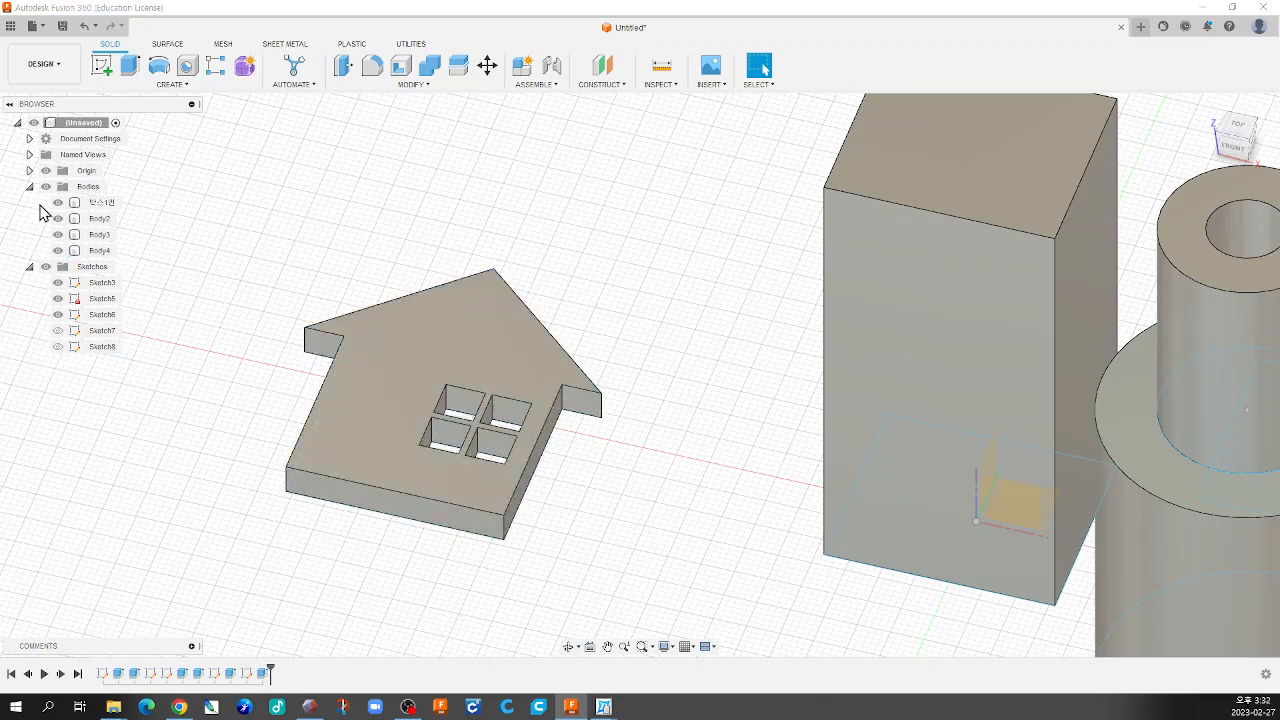
left_click(46, 186)
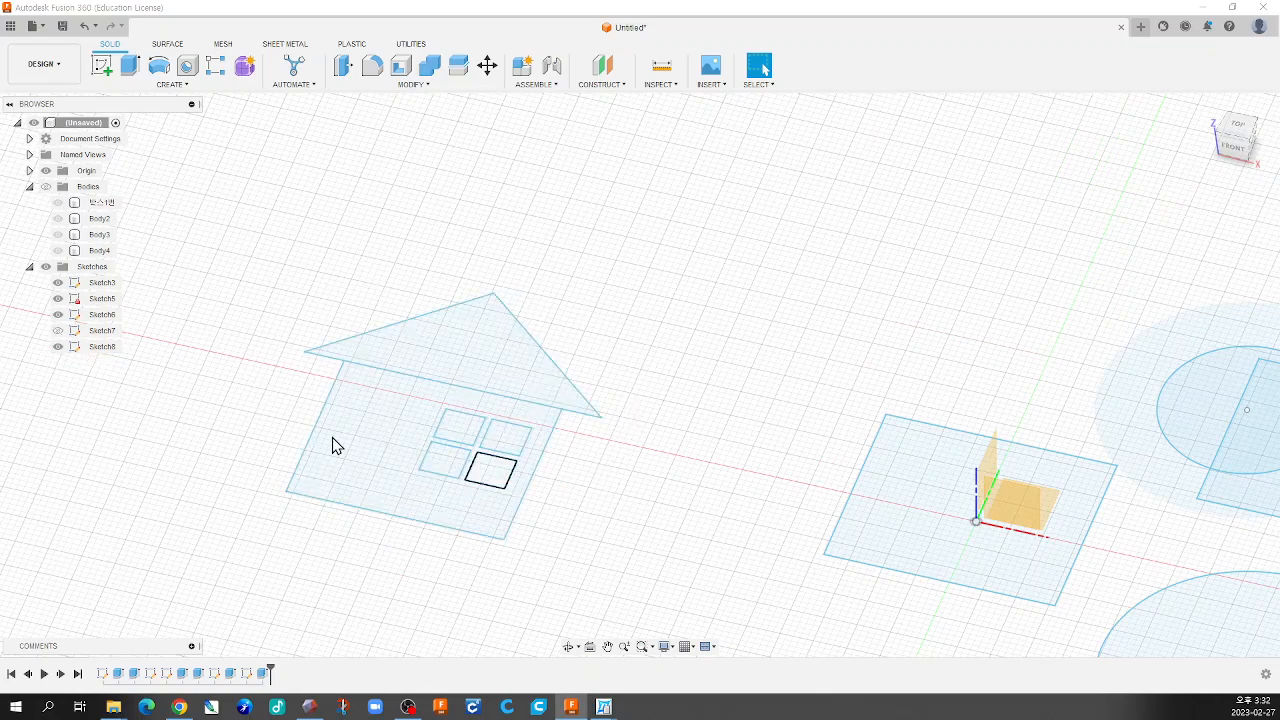
left_click(57, 346)
left_click(47, 187)
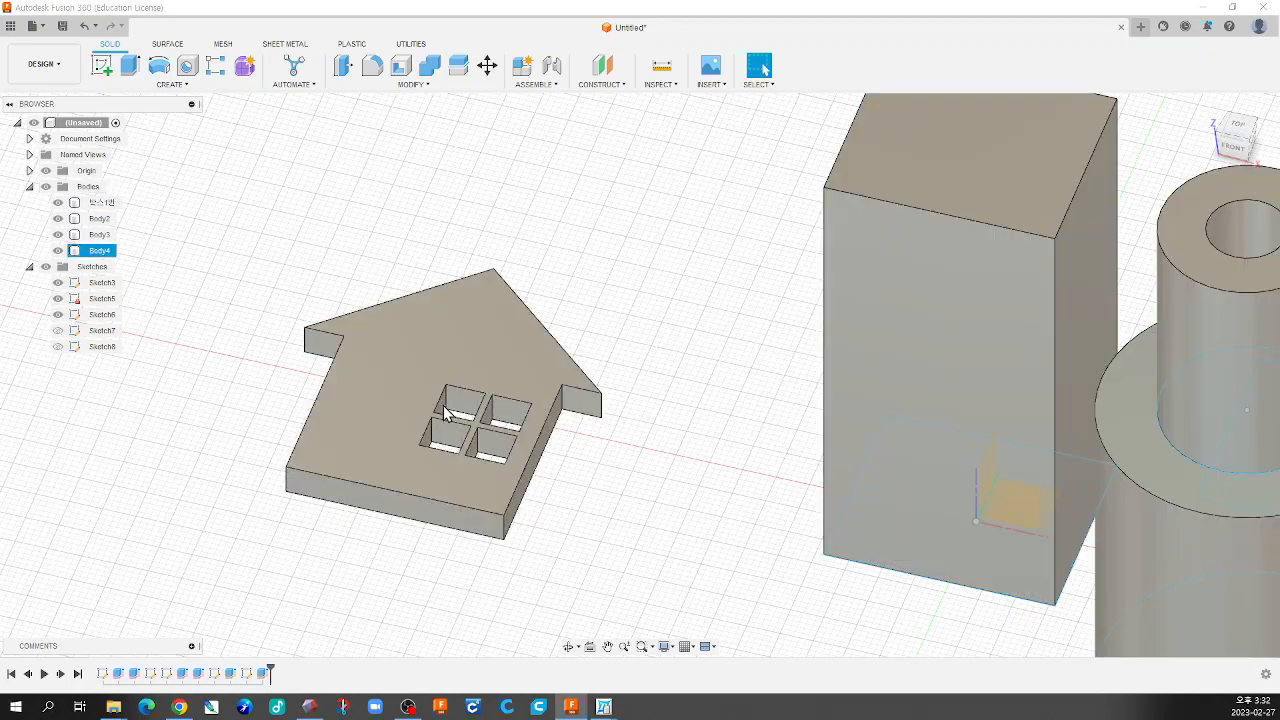
Highlight the house sketch in the design history to compare its outline with the extruded house body
left_click(247, 674)
left_click(280, 615)
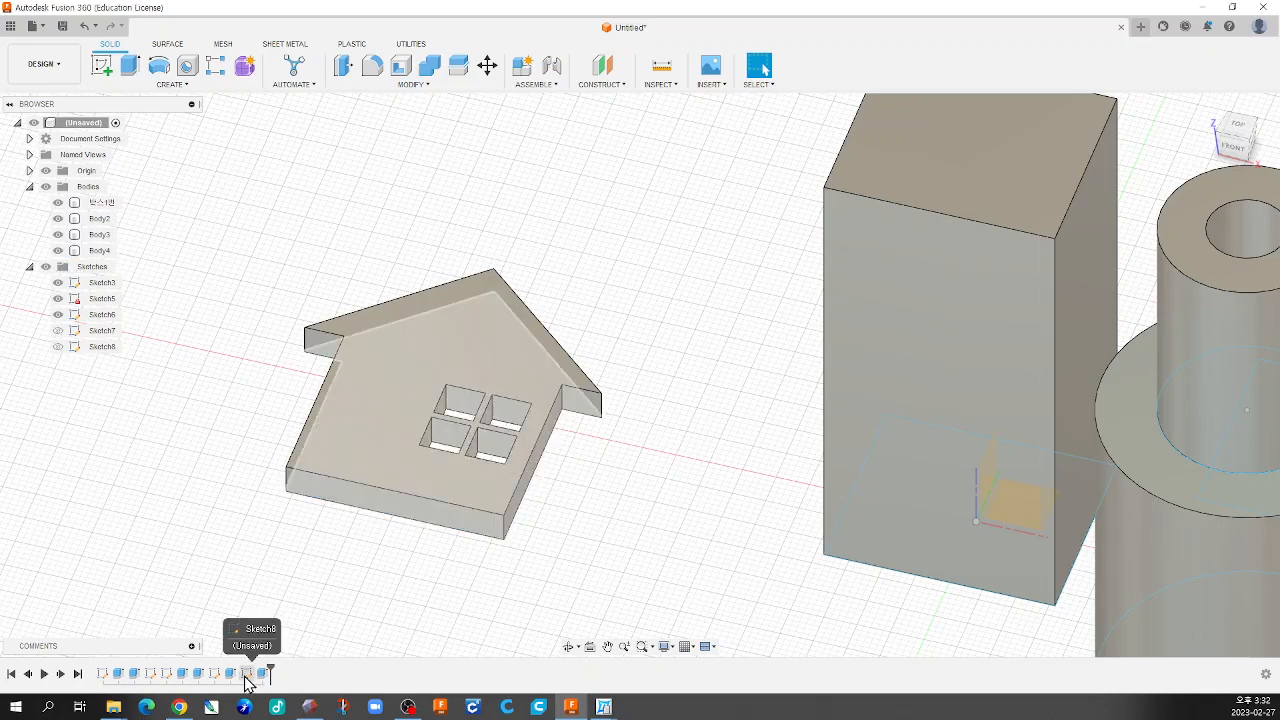
left_click(247, 674)
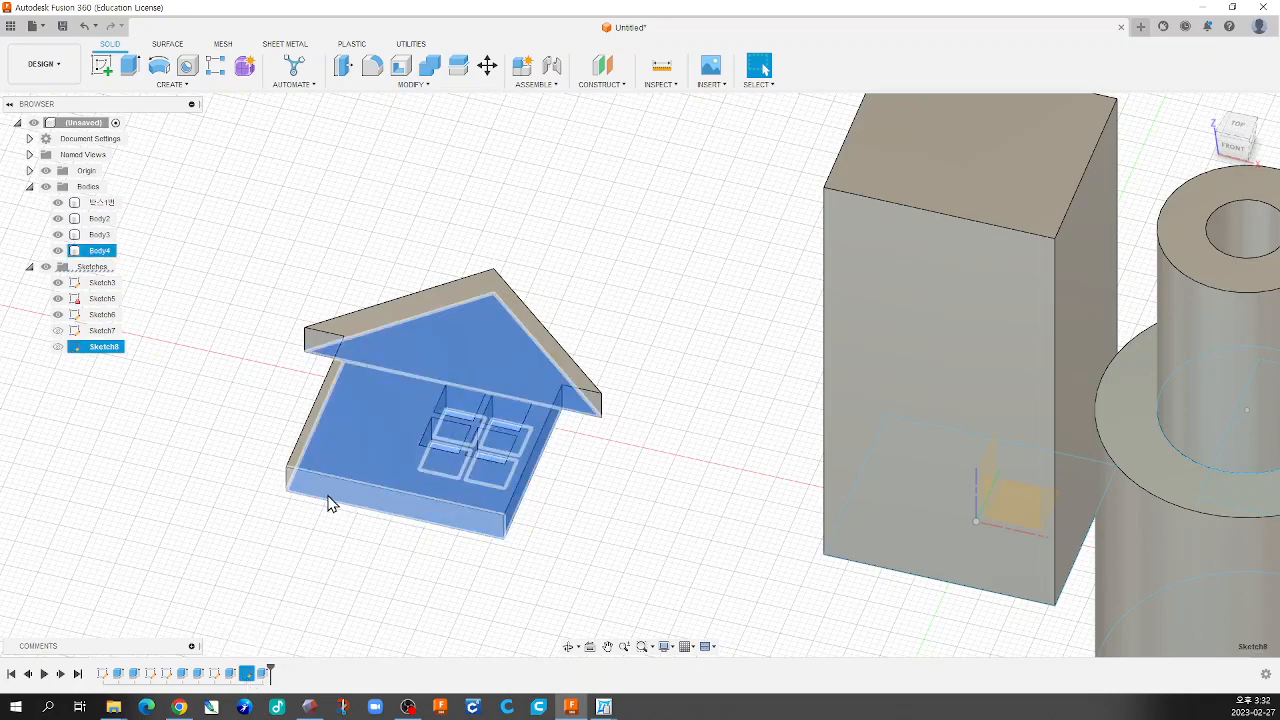
left_click(575, 390)
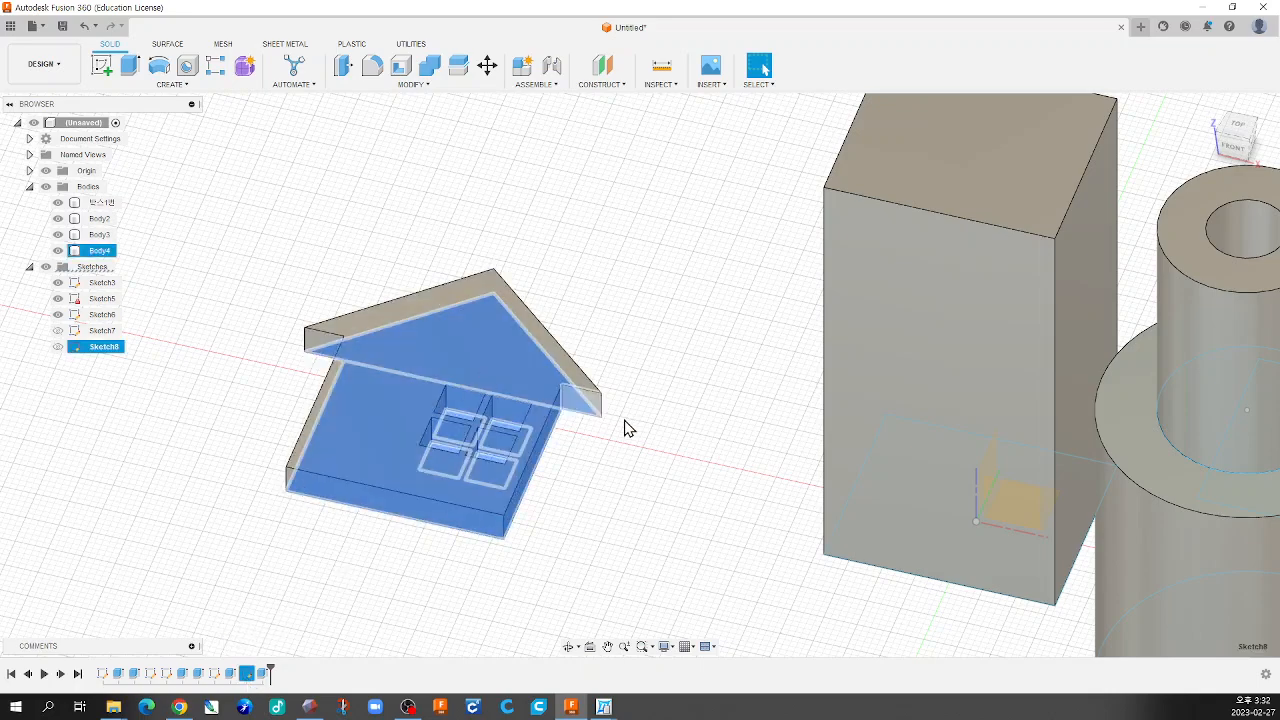
left_click(305, 620)
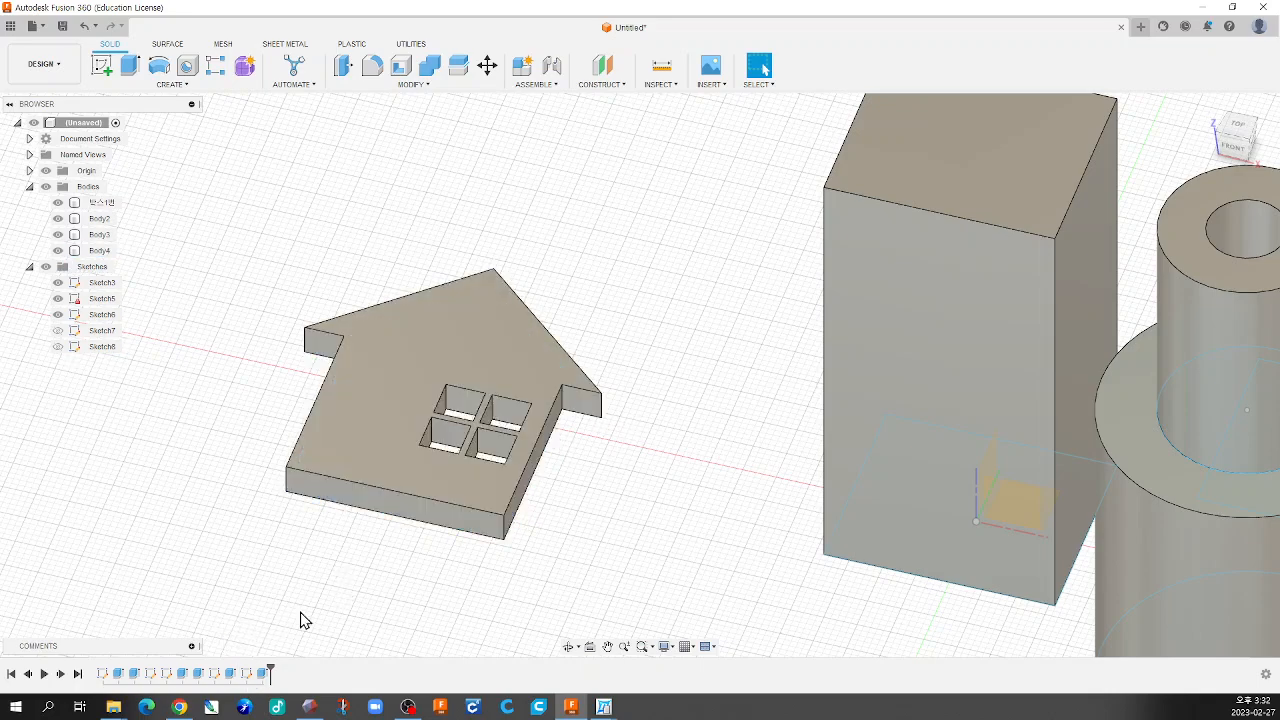
left_click(246, 676)
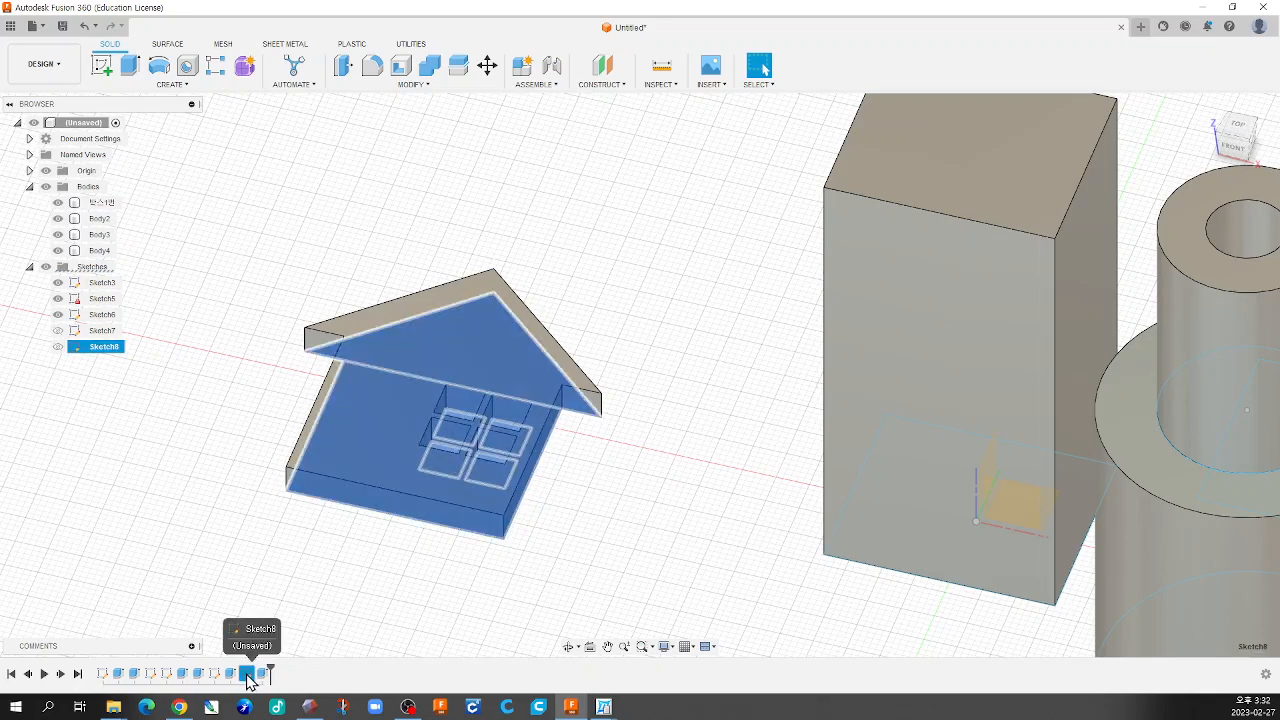
left_click(250, 680)
Edit the house sketch, move the roof's apex up to X -40 mm, Y 23.5 mm, and finish the sketch
double_click(250, 678)
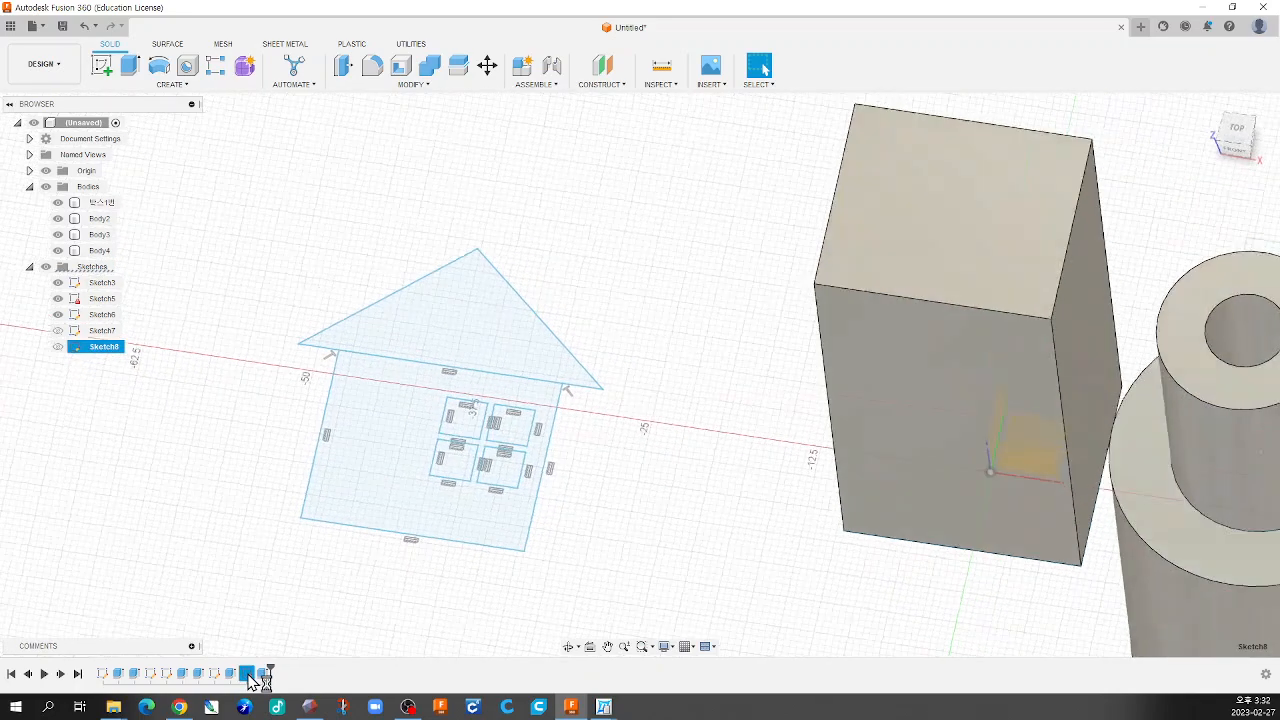
scroll(340, 558, "up", 2)
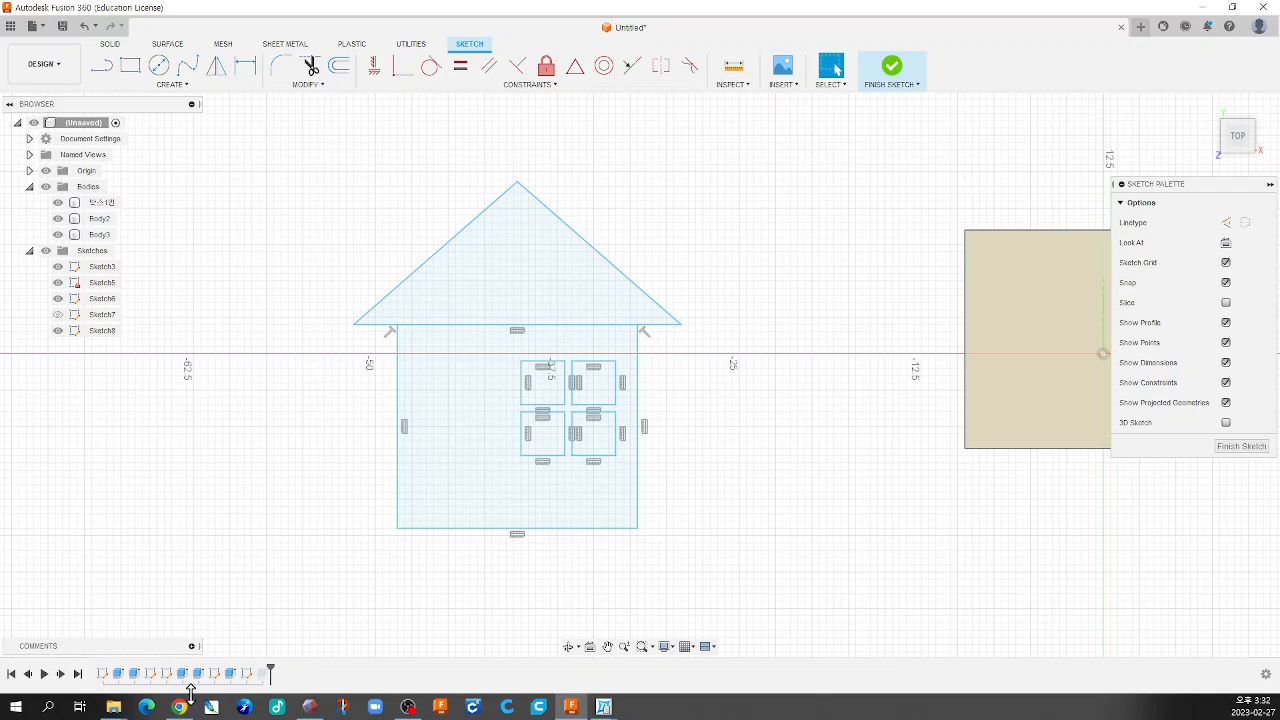
scroll(617, 451, "down", 2)
scroll(546, 250, "up", 2)
left_click_drag(533, 232, 543, 110)
middle_click_drag(548, 147, 548, 249)
left_click_drag(537, 204, 540, 160)
scroll(586, 317, "down", 3)
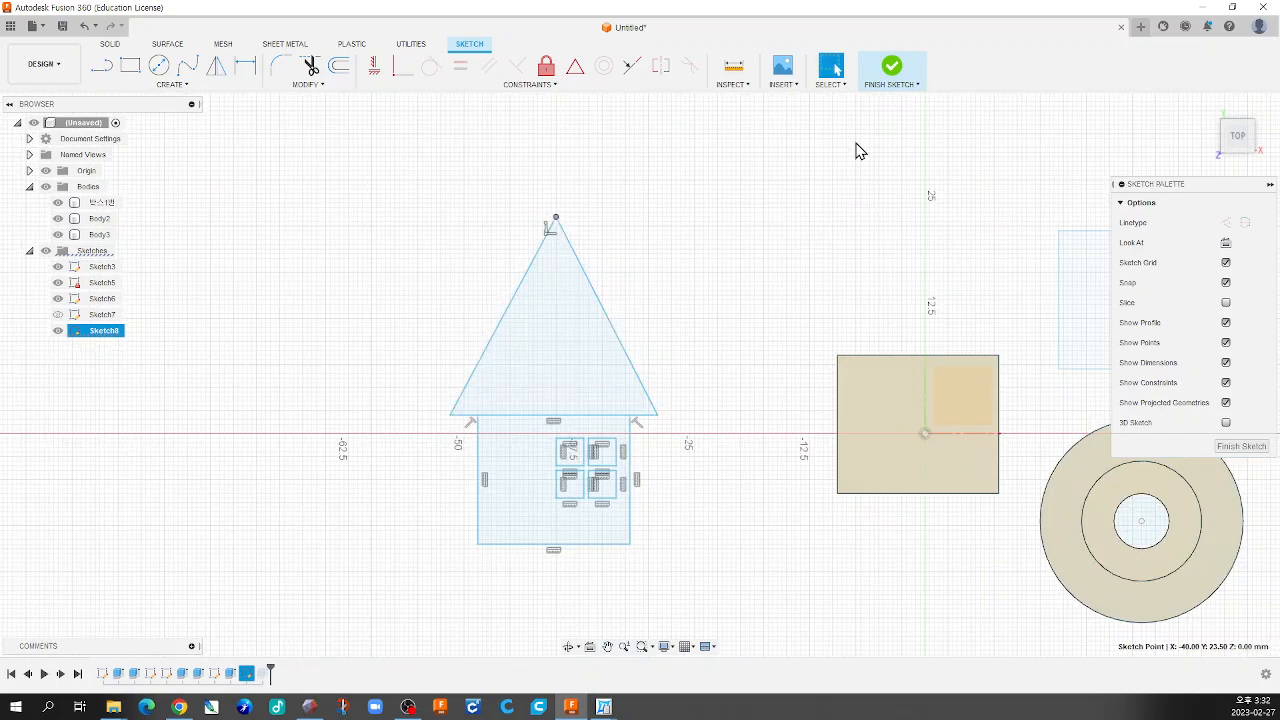
left_click(890, 80)
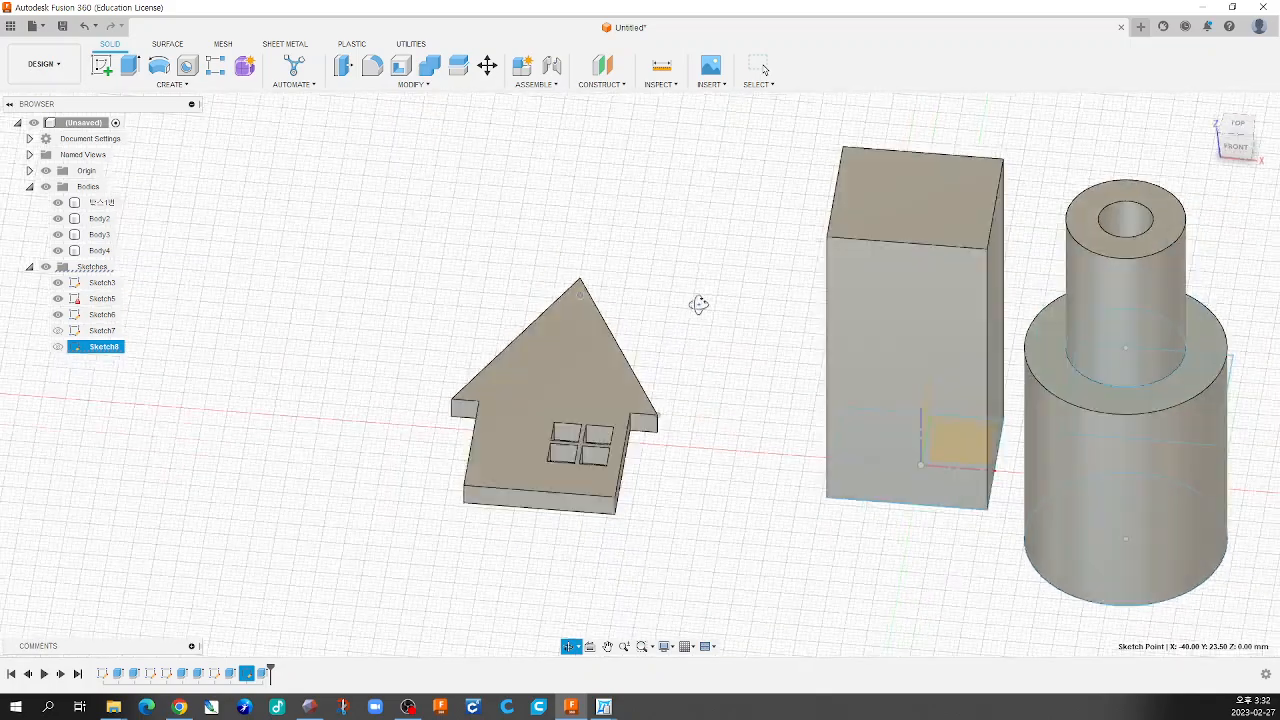
Inspect the house body with its taller roof and highlight its sketch and extrusion together in the design history
scroll(640, 350, "down", 2)
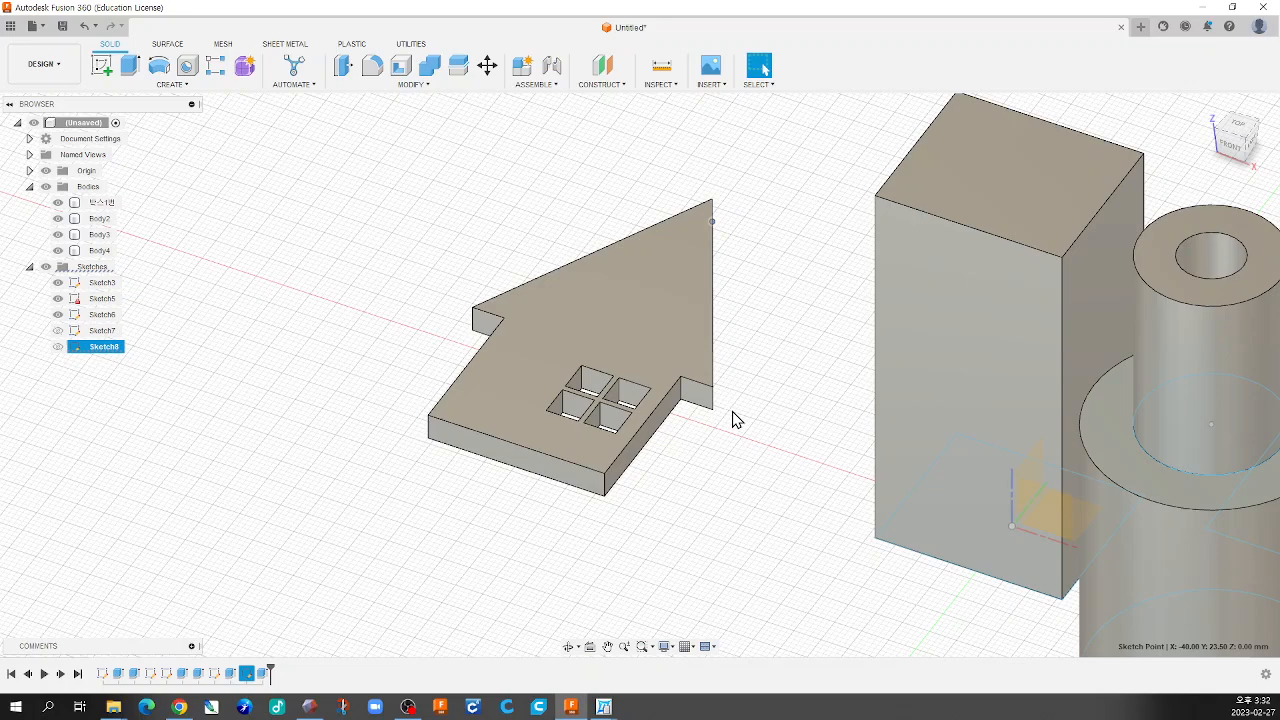
left_click(466, 546)
scroll(531, 526, "down", 3)
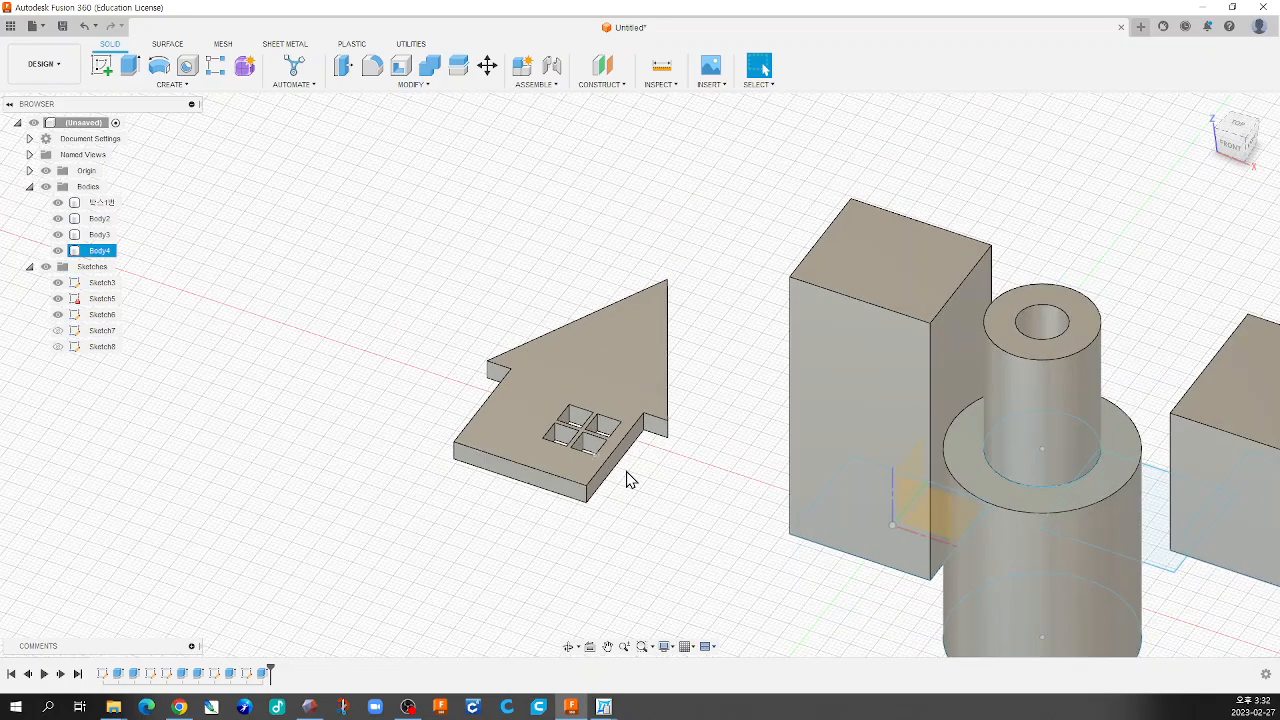
scroll(629, 483, "up", 3)
scroll(629, 483, "down", 3)
scroll(600, 470, "up", 3)
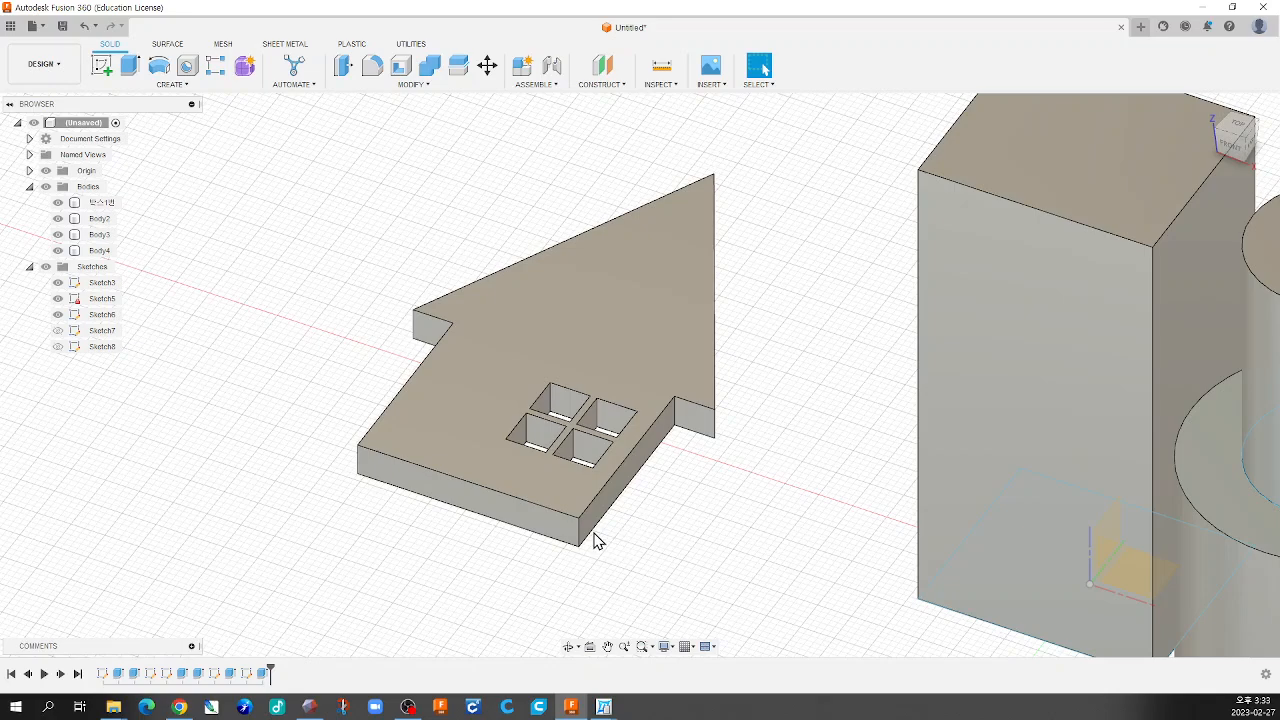
left_click(260, 679)
left_click(247, 675, "shift")
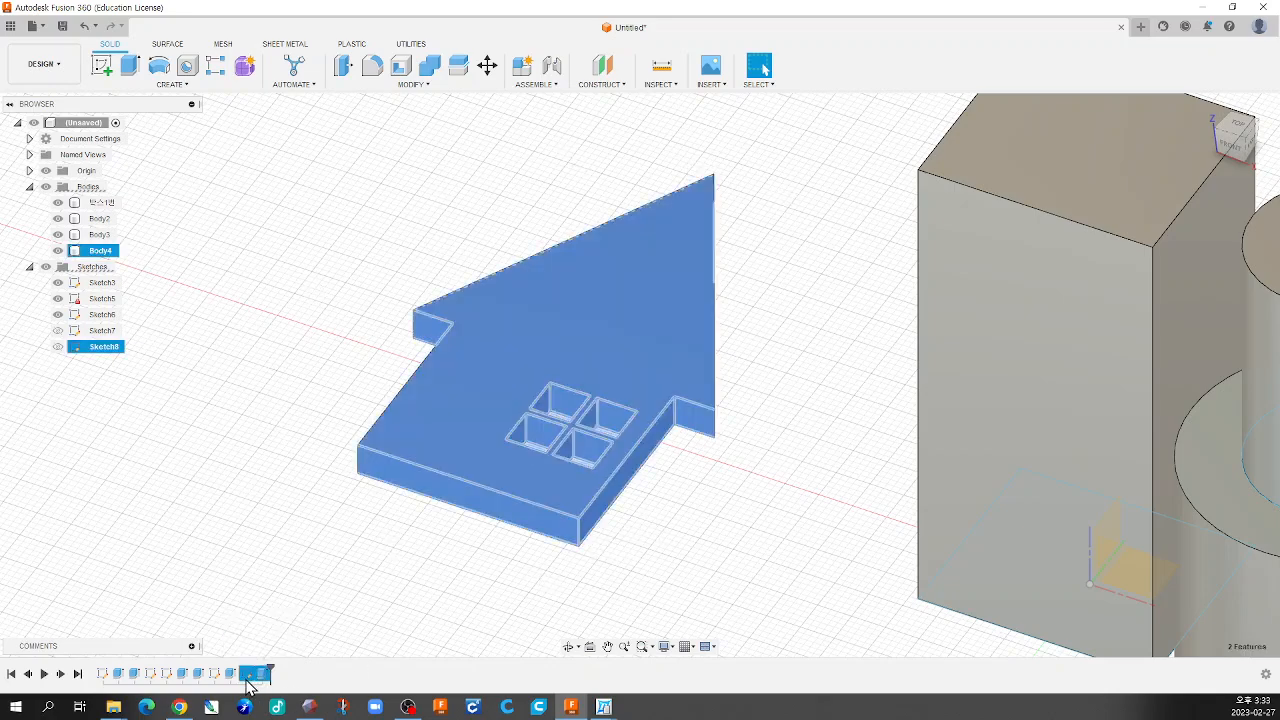
left_click(367, 581)
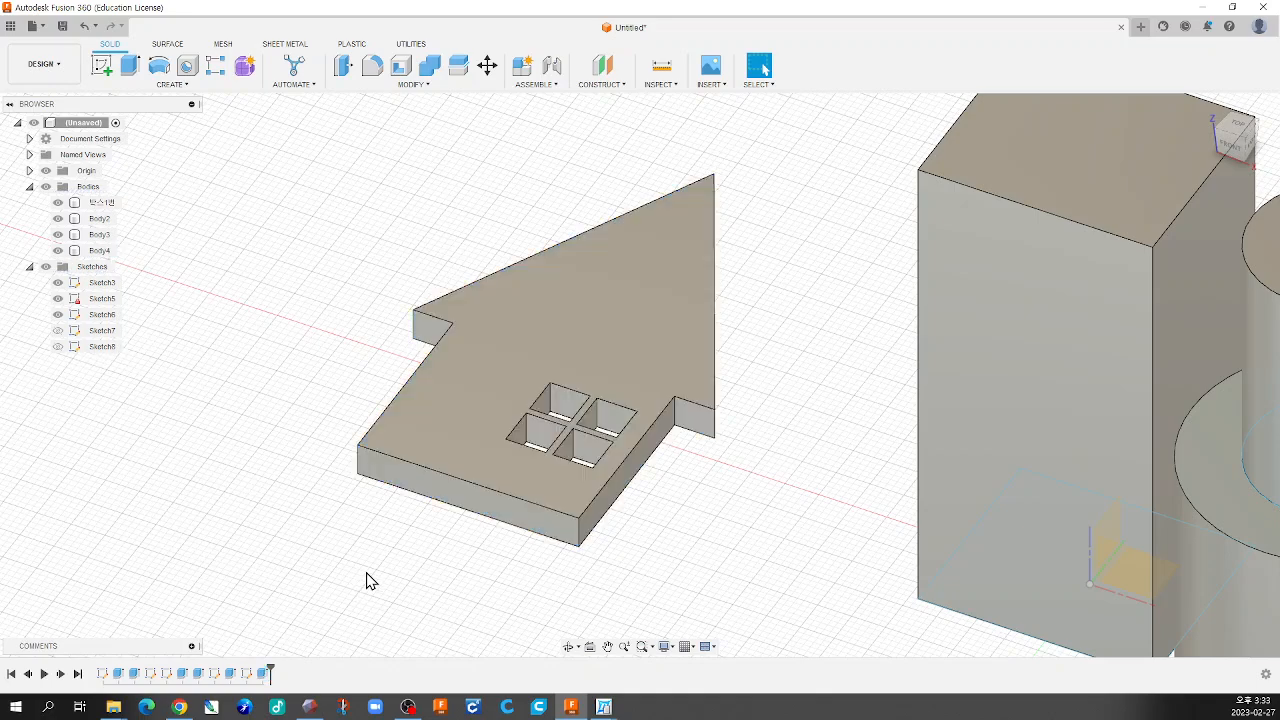
Reopen the house sketch to look at its geometry, finish it, and view the bodies again
double_click(249, 676)
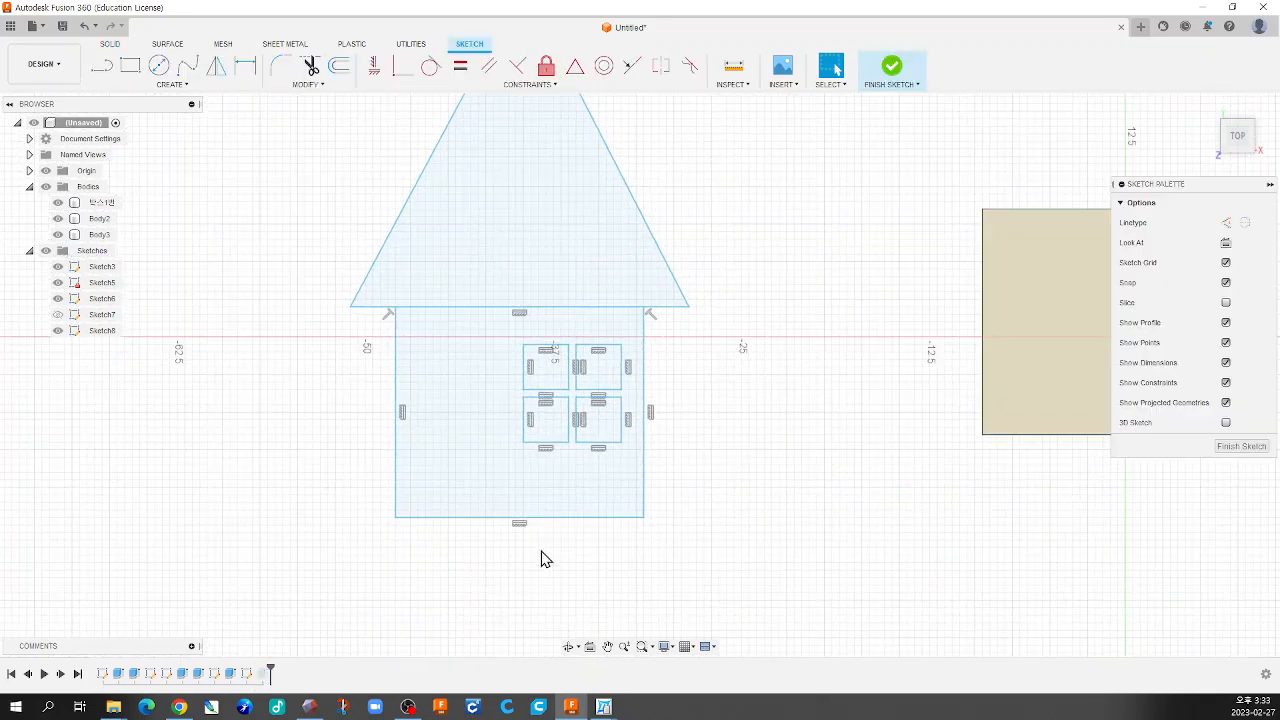
left_click(893, 75)
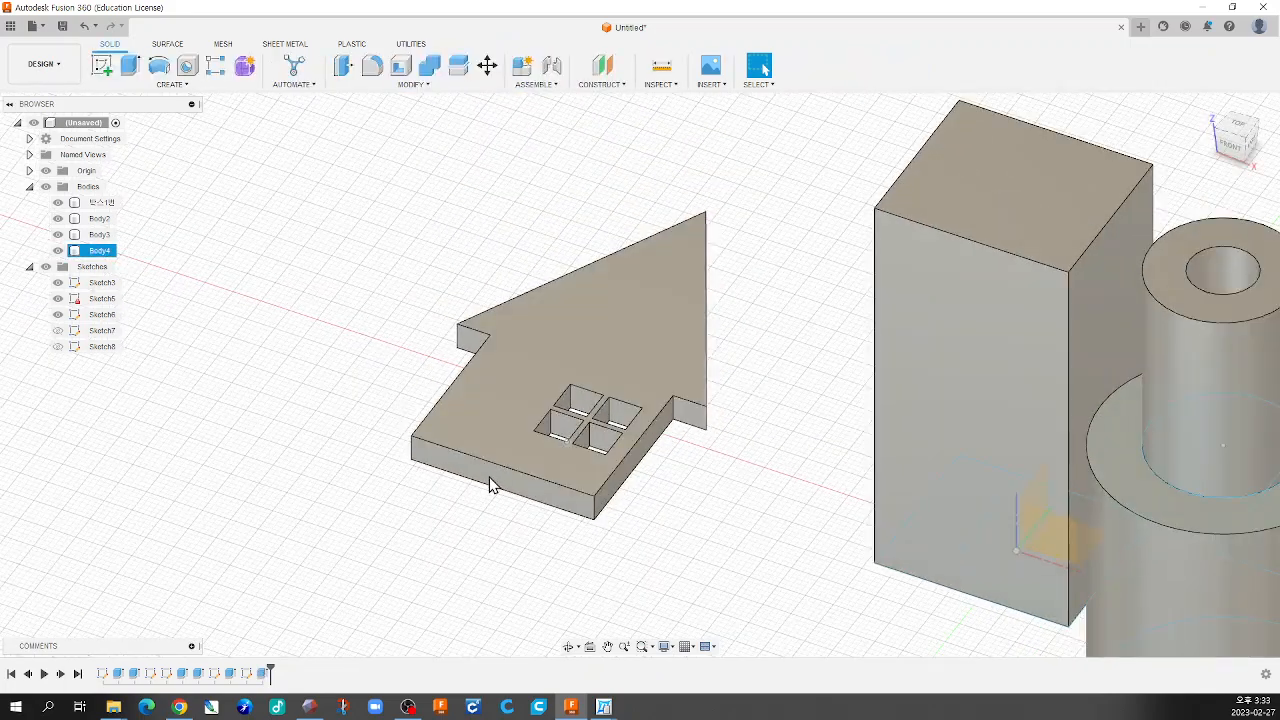
scroll(470, 476, "up", 2)
scroll(408, 383, "down", 4)
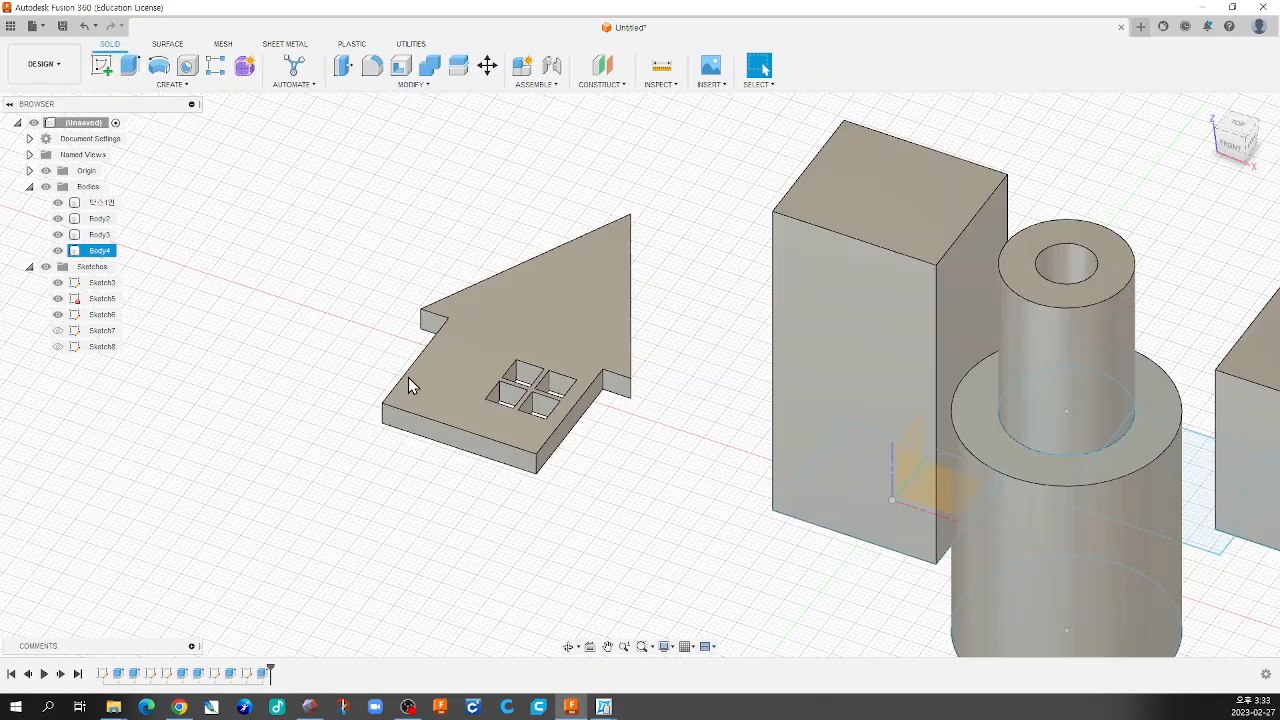
scroll(629, 434, "up", 2)
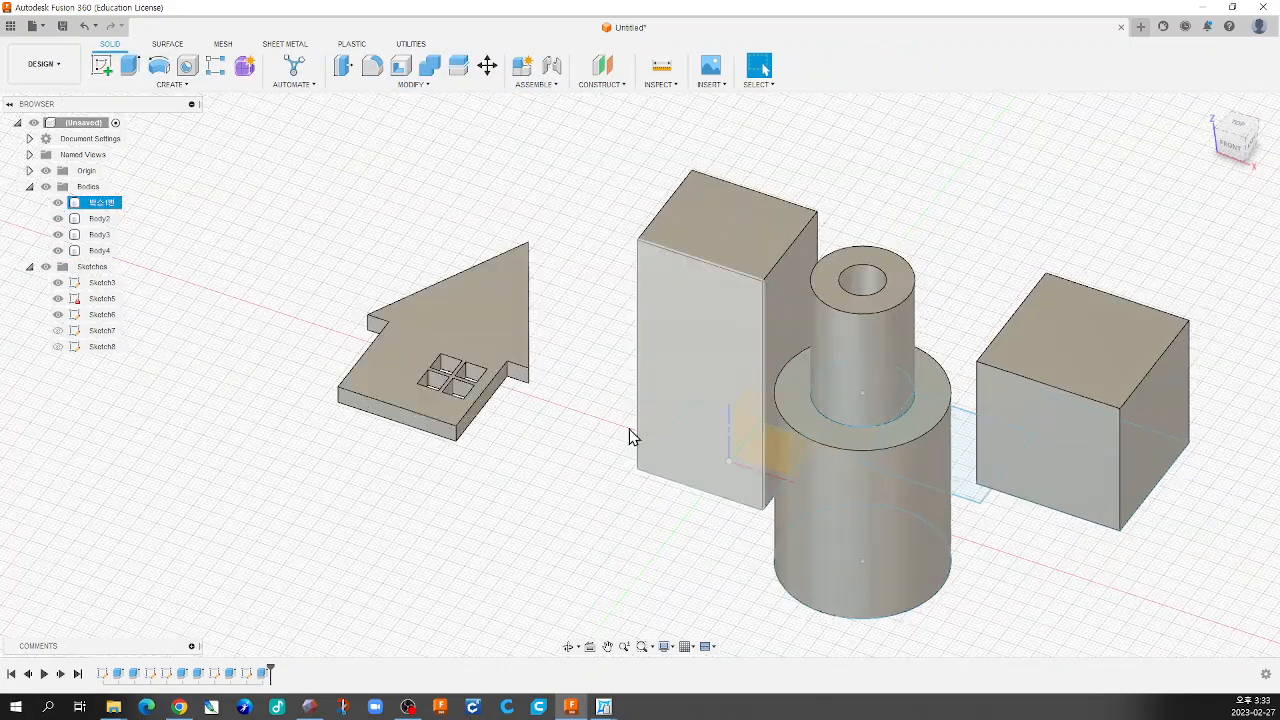
Start a new sketch on the XY plane, hiding the bodies temporarily to select the plane
left_click(45, 187)
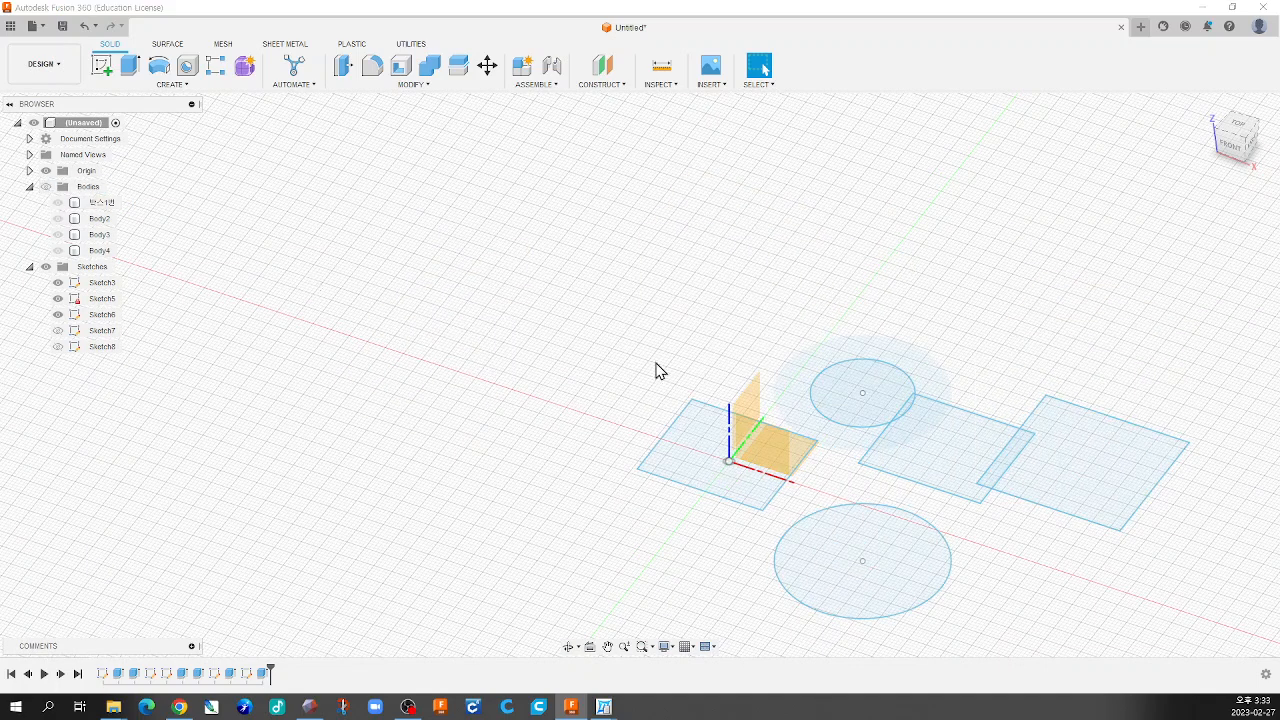
left_click(810, 457)
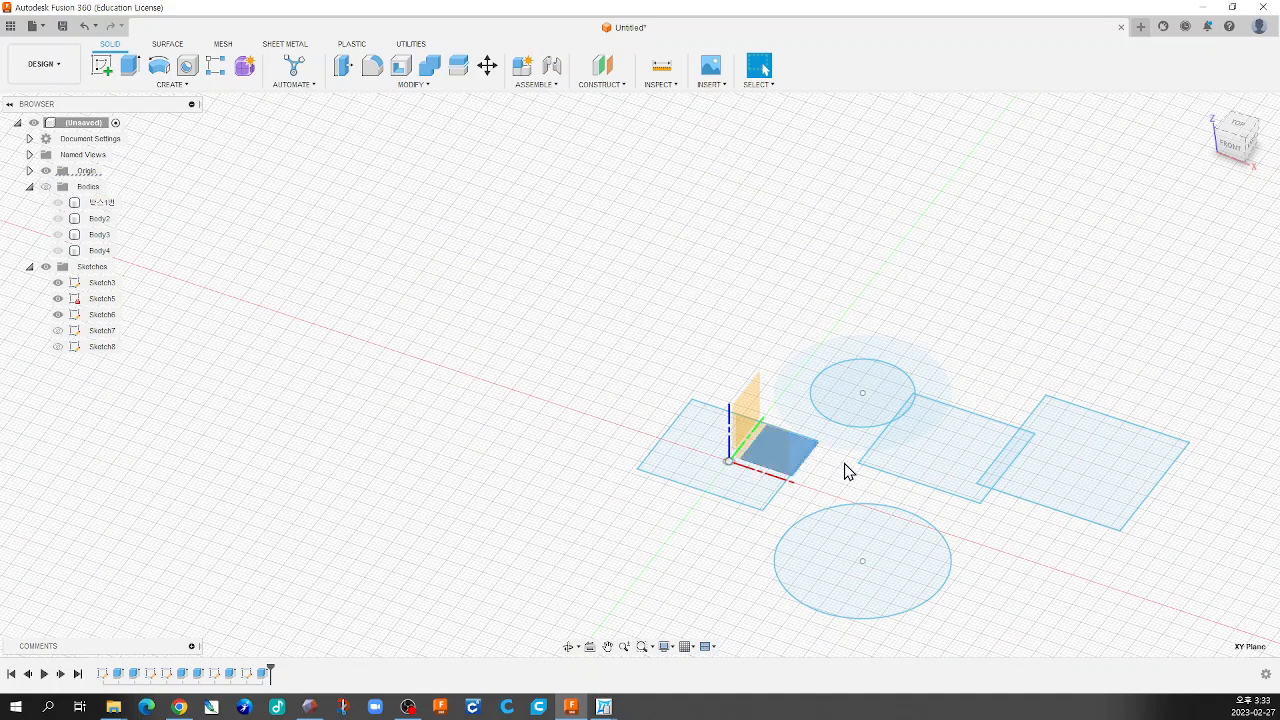
left_click(46, 188)
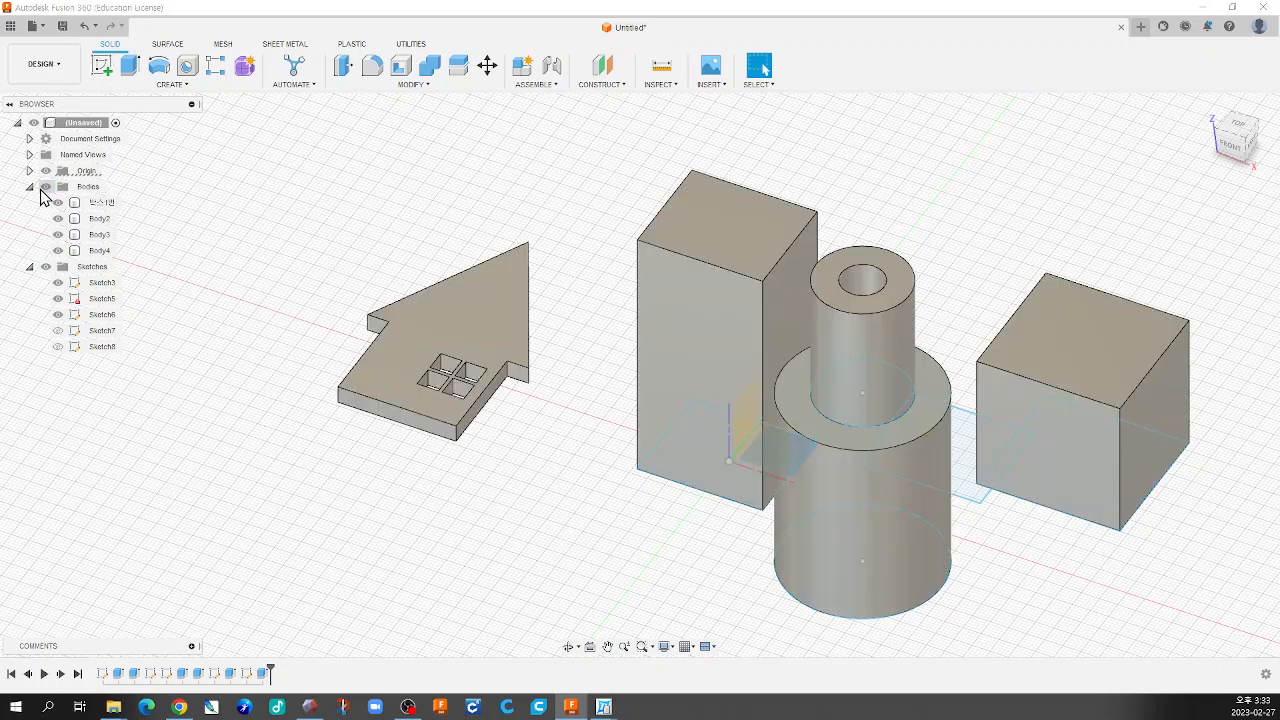
left_click(103, 66)
scroll(480, 228, "down", 2)
scroll(510, 272, "up", 2)
scroll(515, 285, "down", 3)
scroll(560, 420, "up", 4)
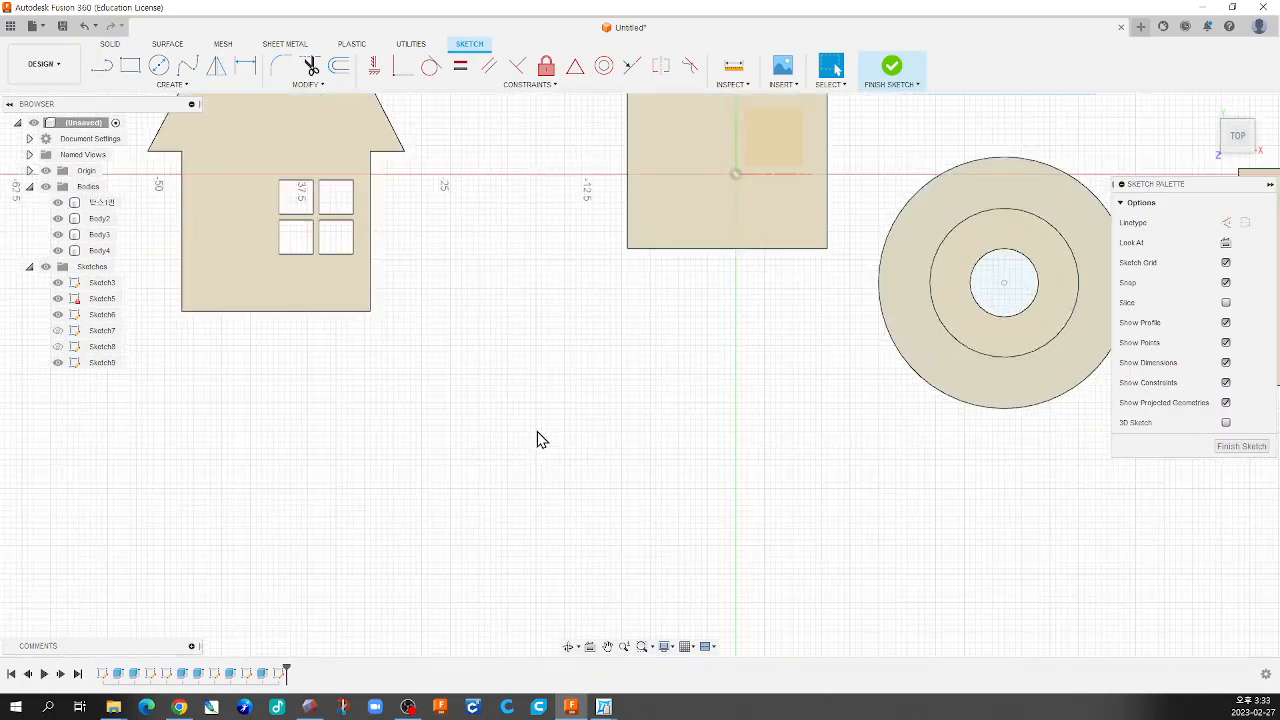
left_click(101, 70)
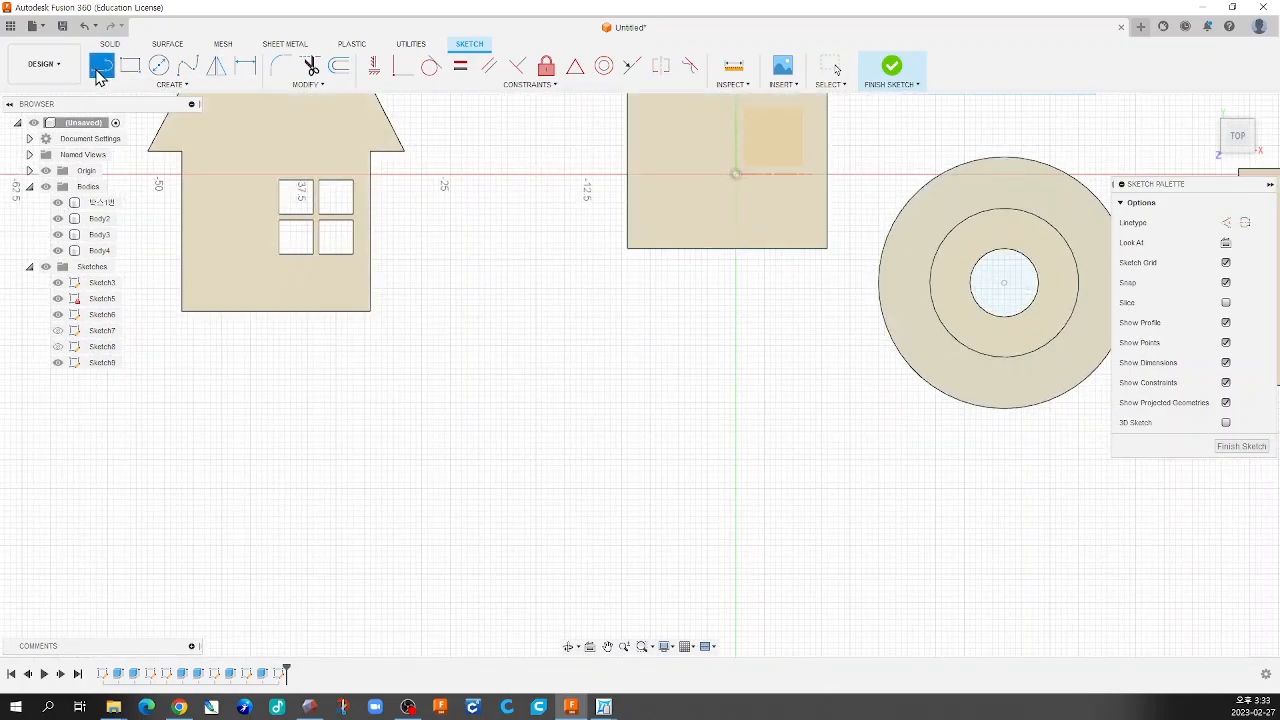
left_click(131, 68)
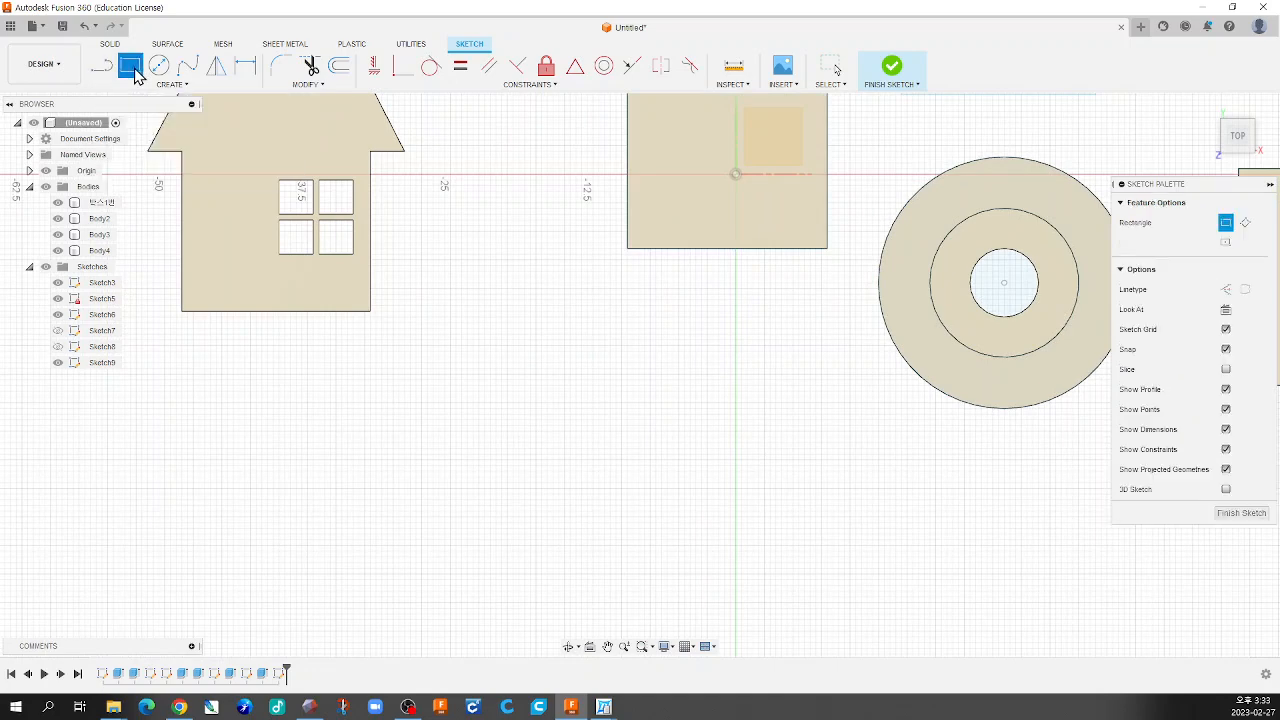
left_click(160, 68)
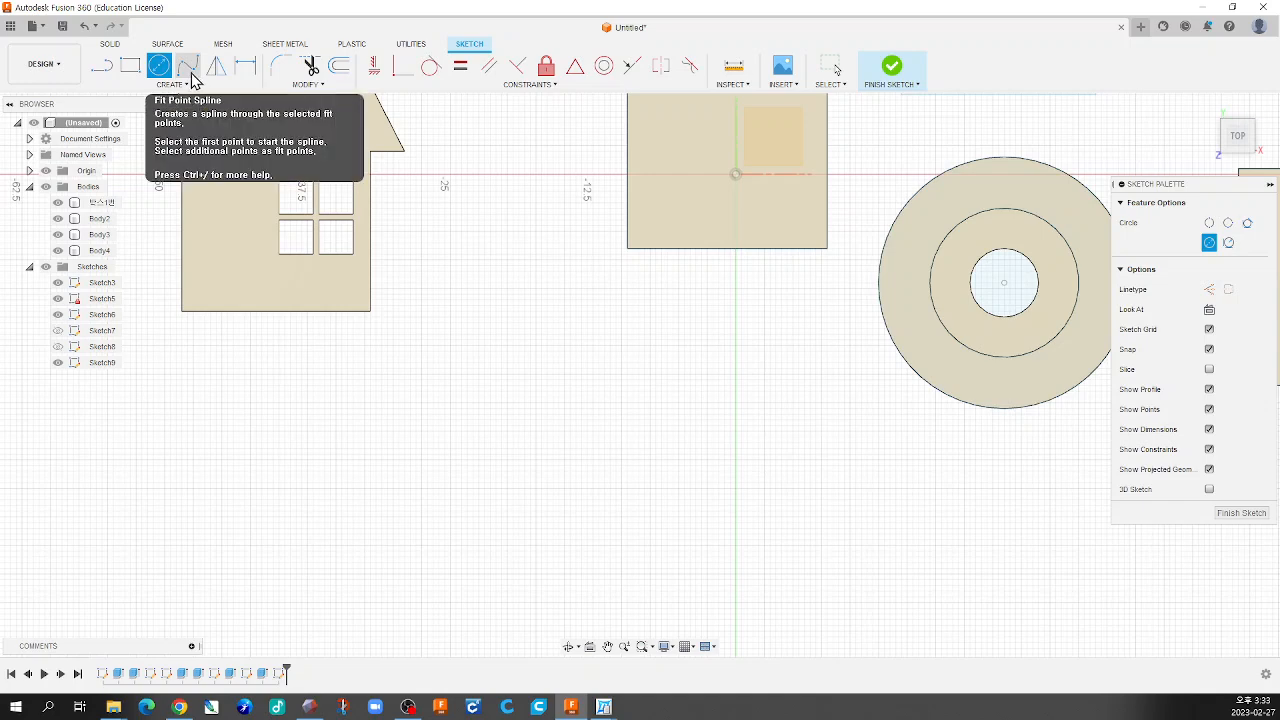
left_click(174, 85)
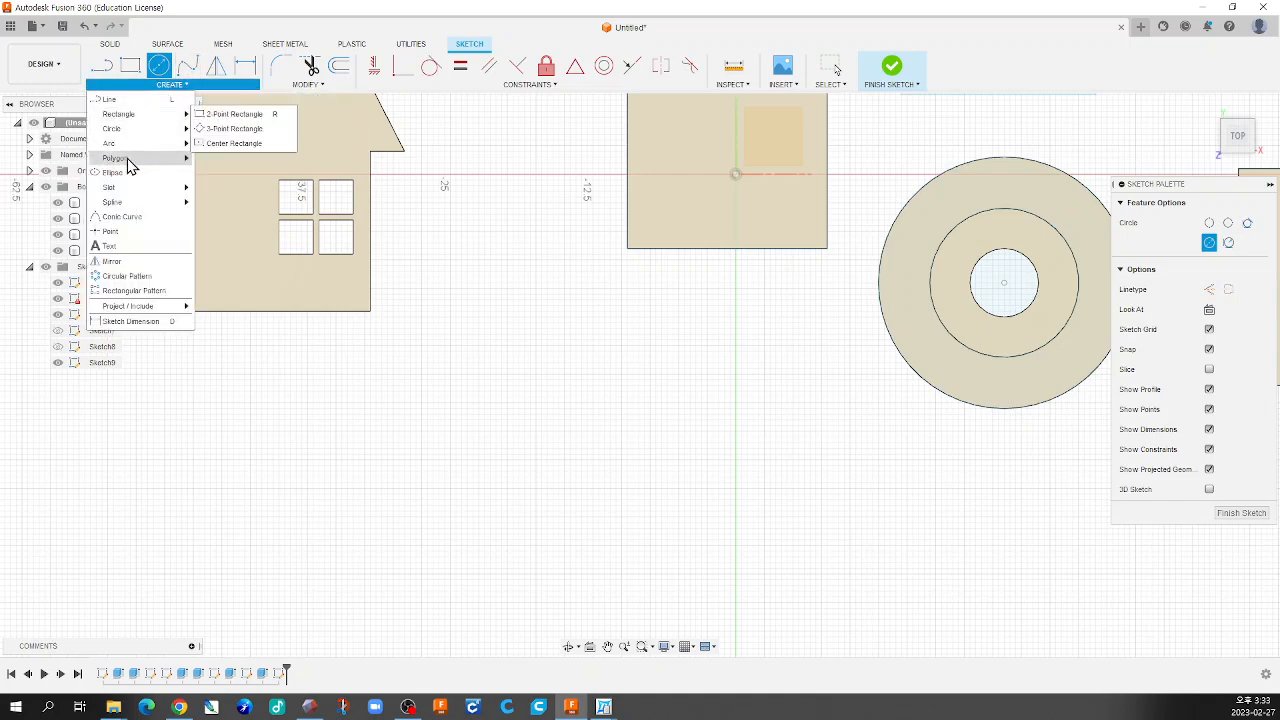
mouse_move(187, 205)
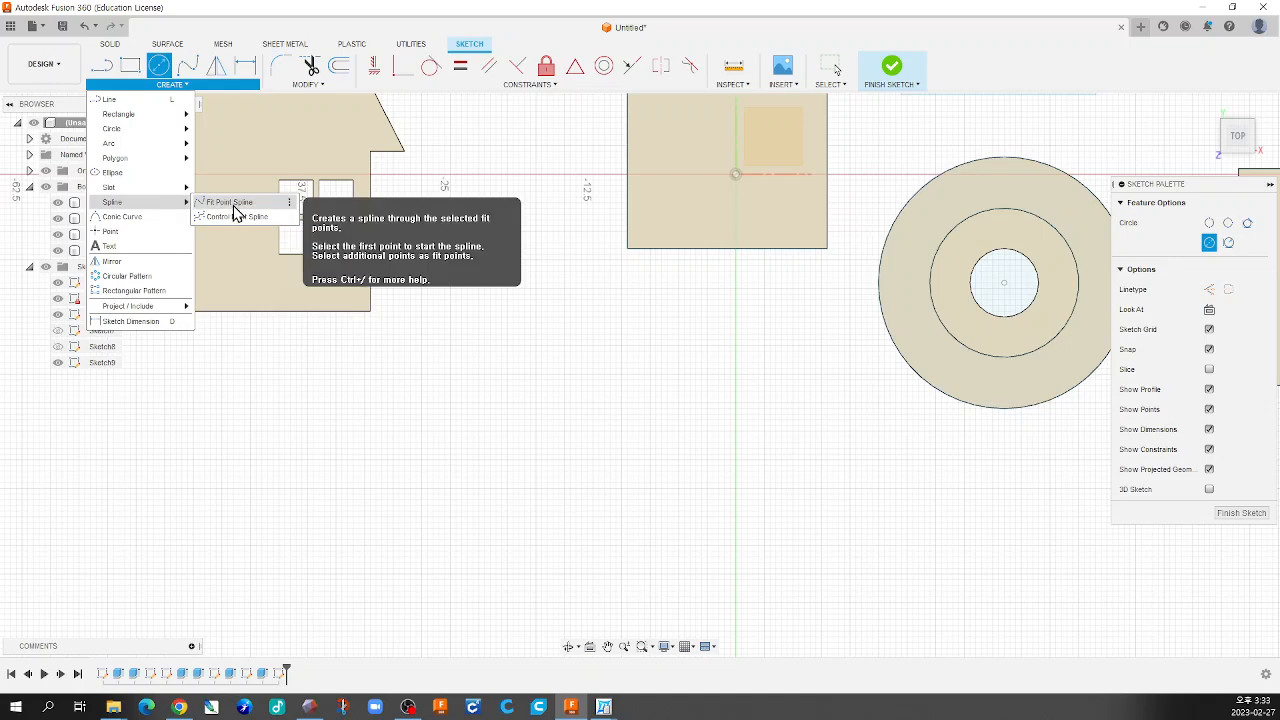
left_click(218, 36)
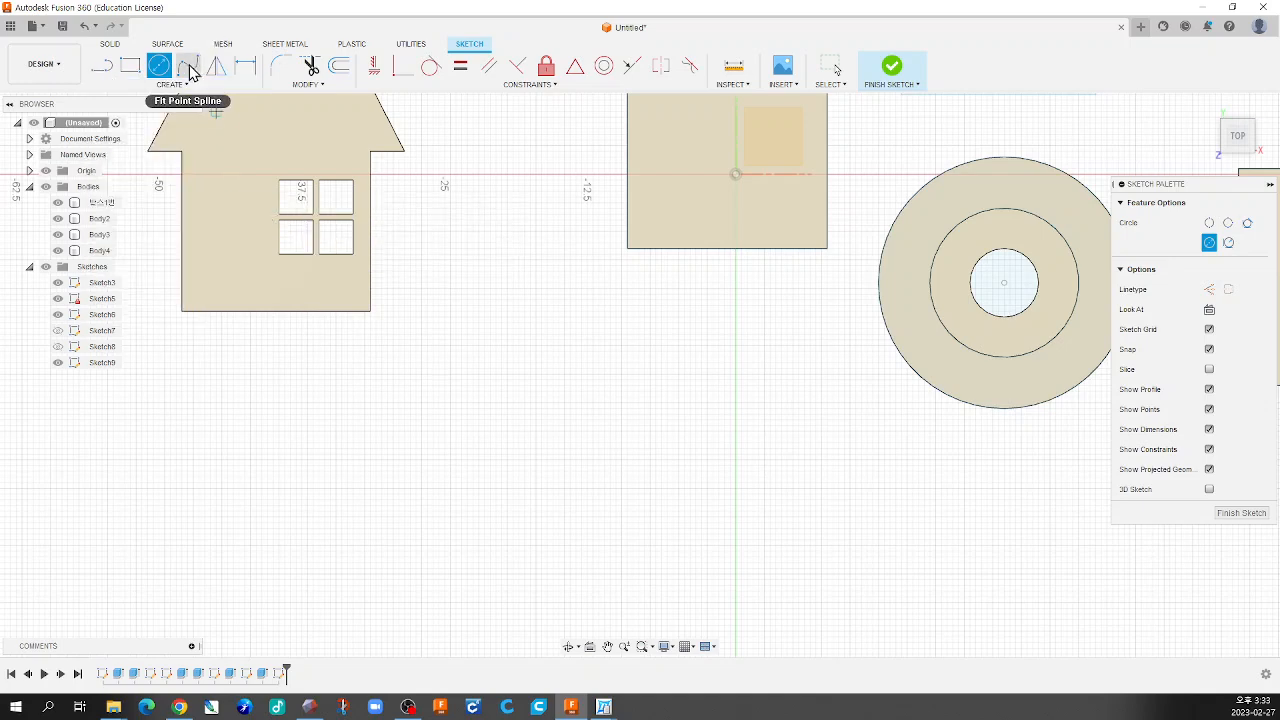
Draw a closed heart-shaped outline with a fit point spline in the empty area between the house and the tall box
left_click(189, 70)
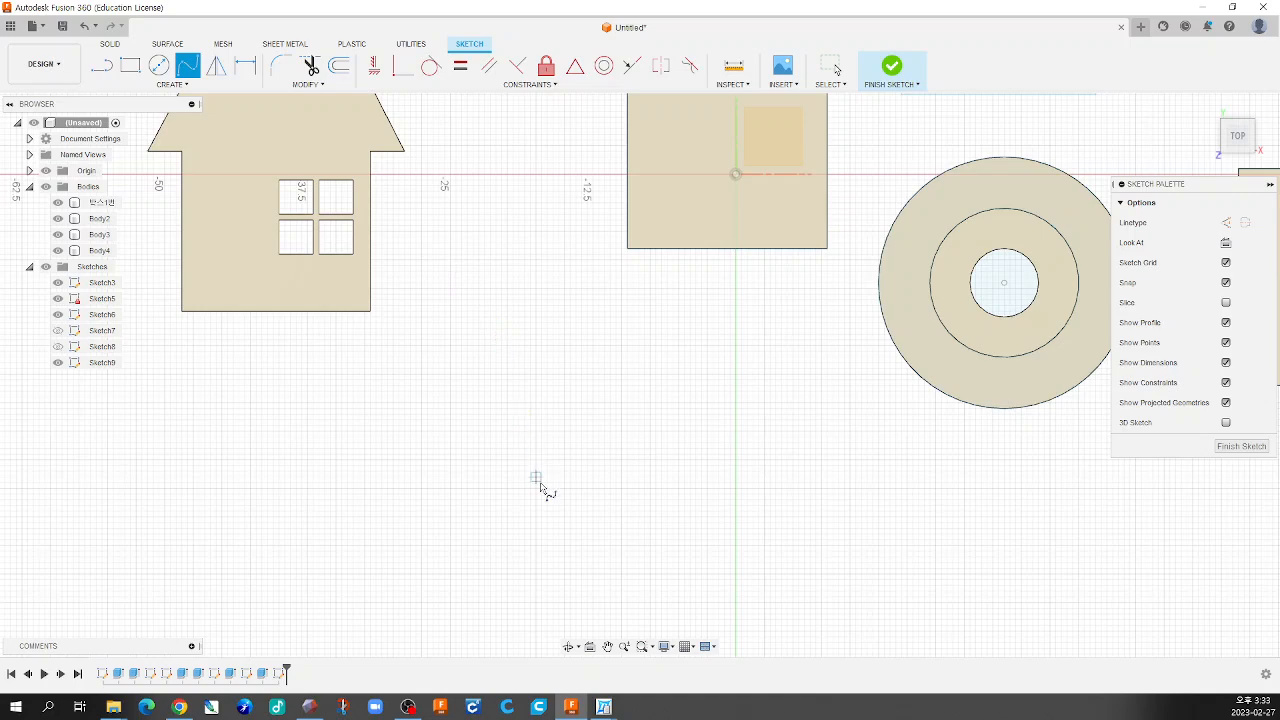
left_click(416, 374)
left_click(456, 294)
left_click(530, 311)
left_click(542, 328)
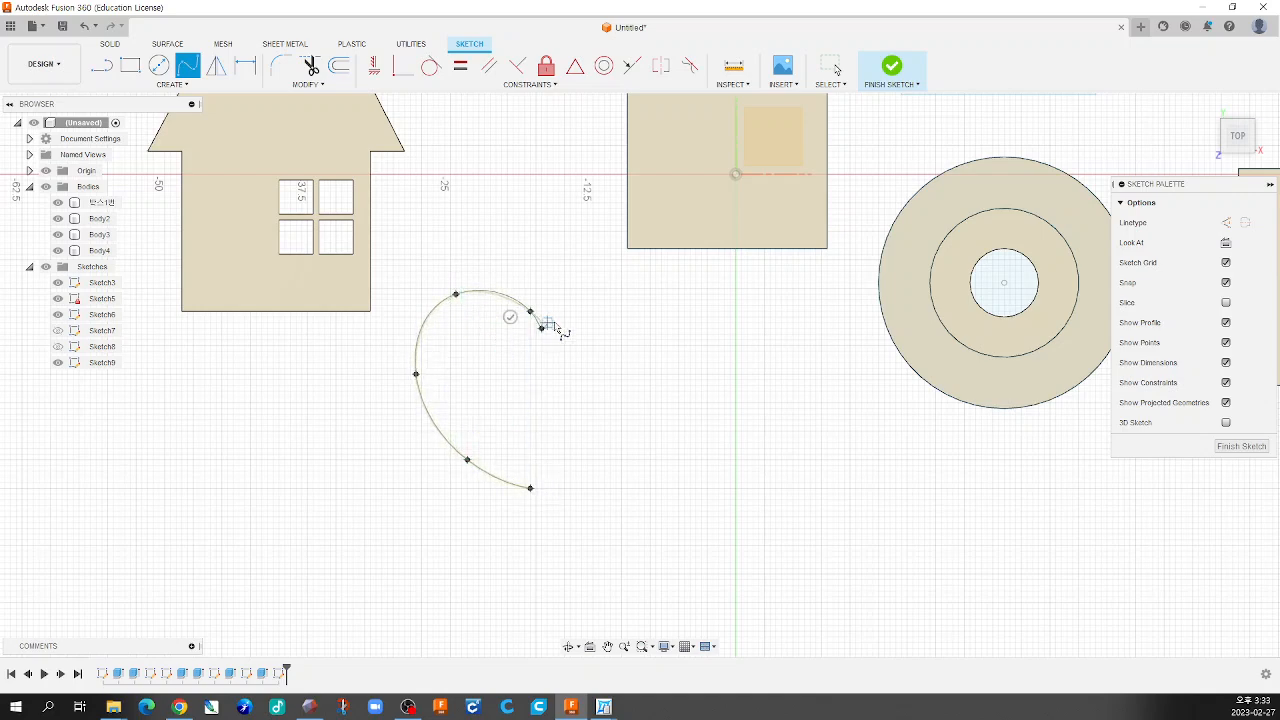
left_click(559, 316)
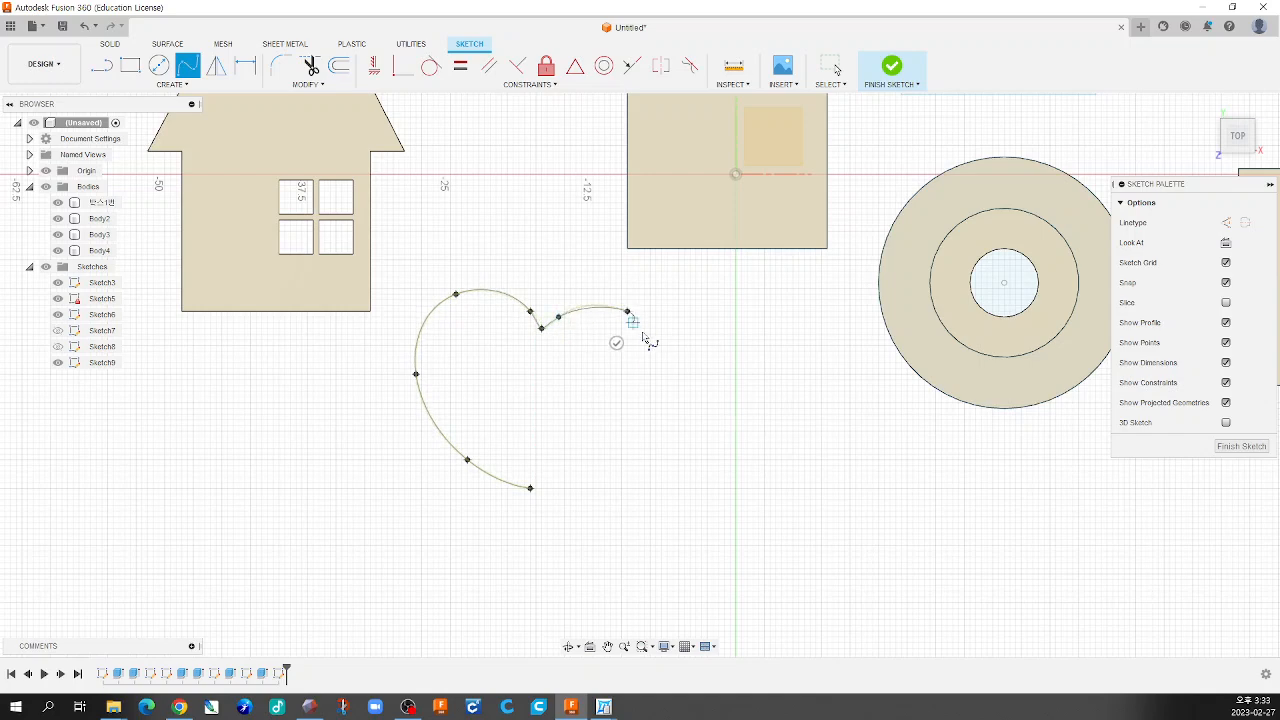
left_click(645, 391)
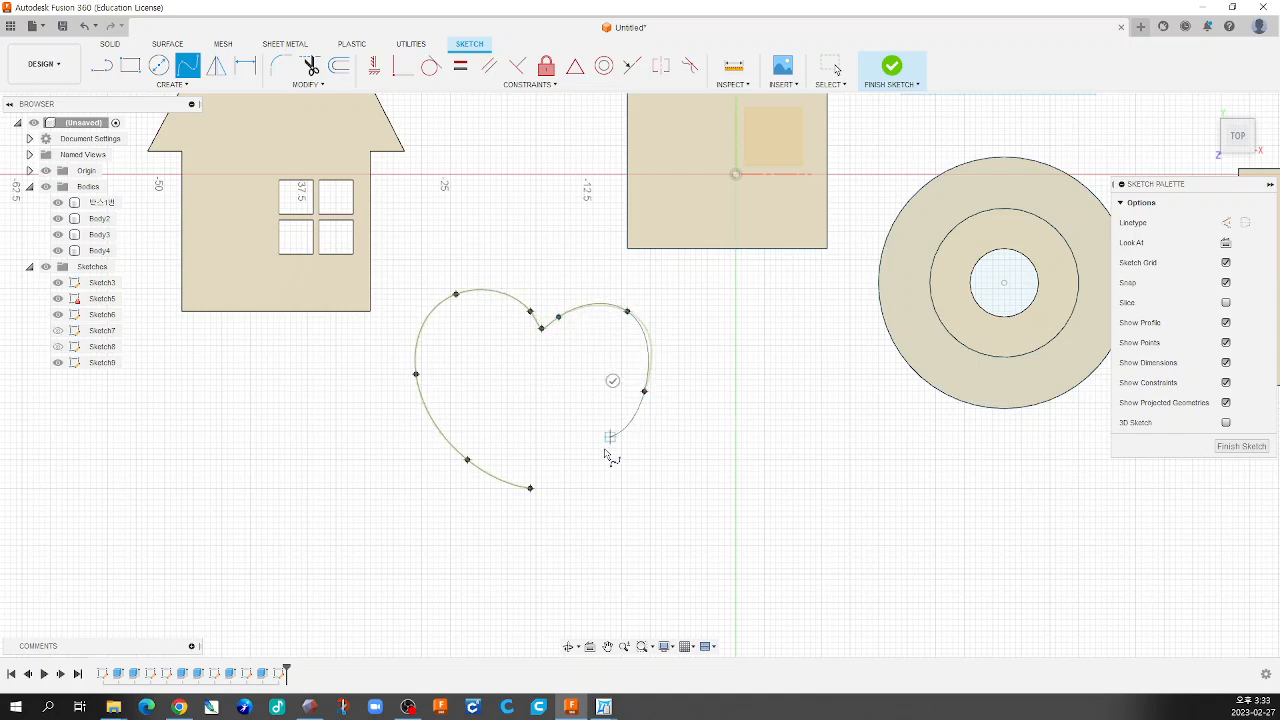
left_click(547, 499)
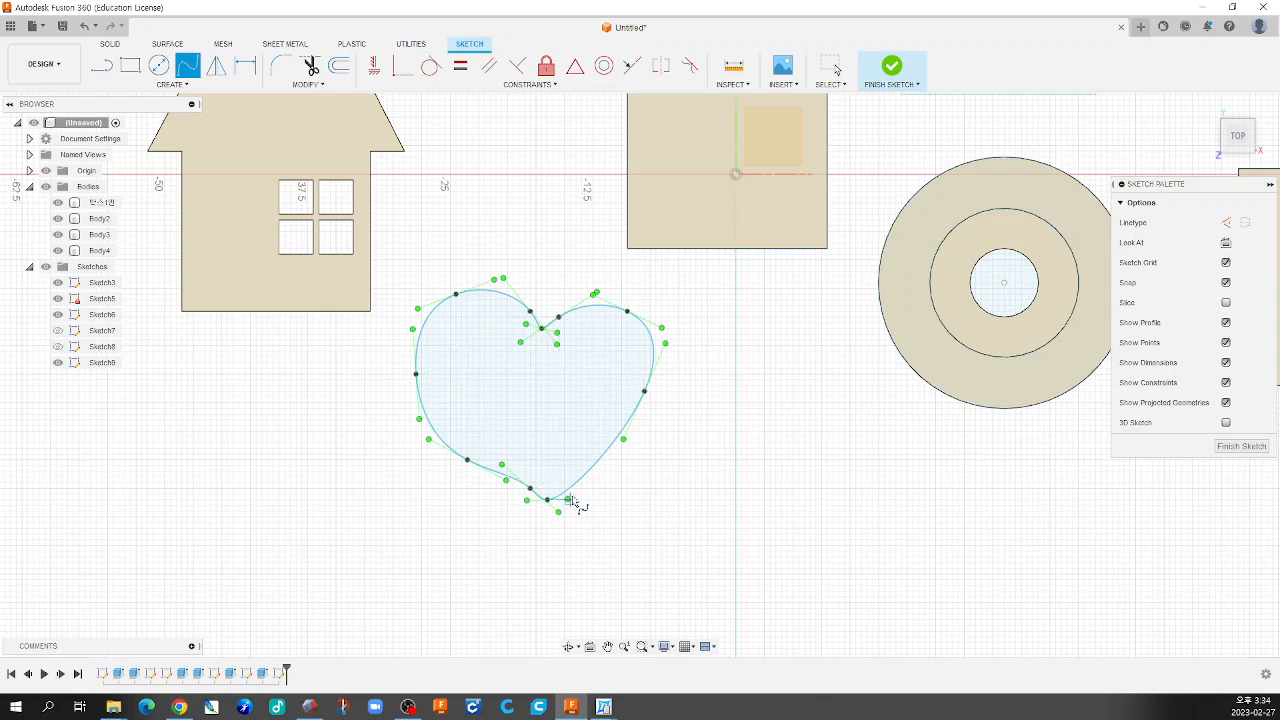
key("Escape")
Reshape the heart by moving its lower tip point to X -19.5, Y -28.5 mm and a notch point to X -18.5, Y -11.5 mm, and finish the sketch
scroll(517, 540, "up", 3)
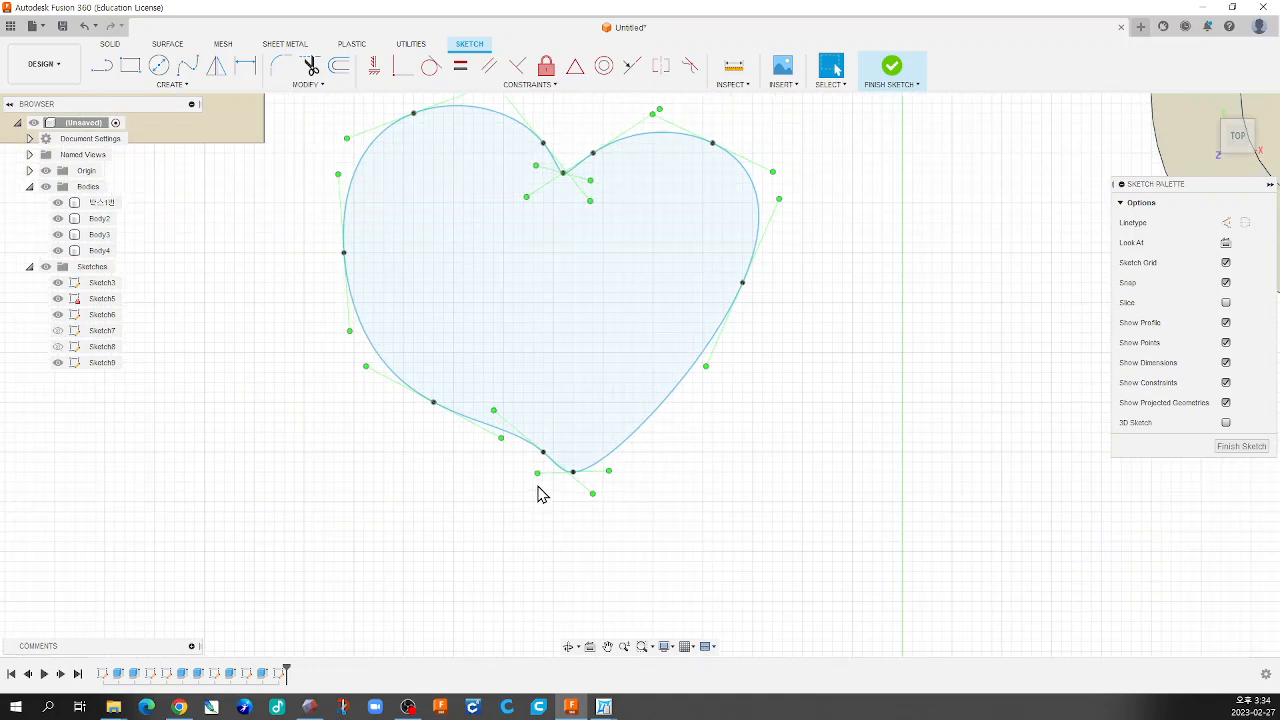
left_click_drag(543, 452, 513, 472)
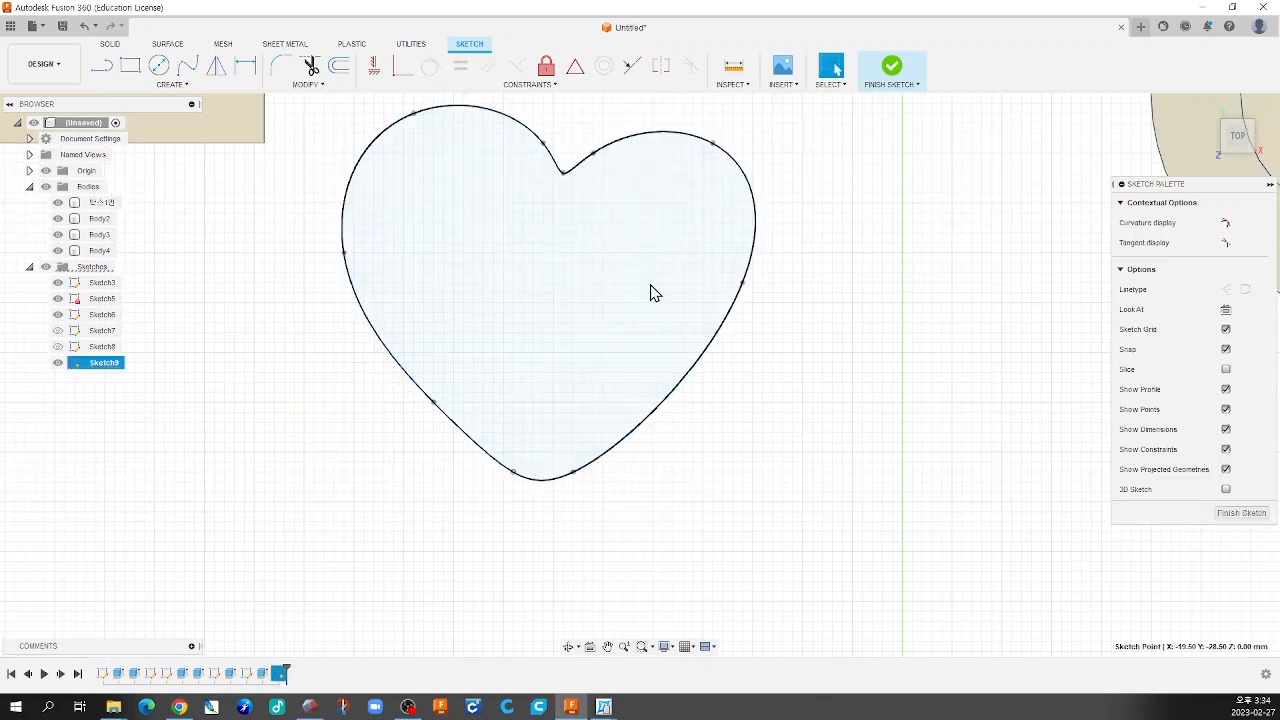
left_click_drag(594, 154, 534, 133)
scroll(657, 330, "down", 3)
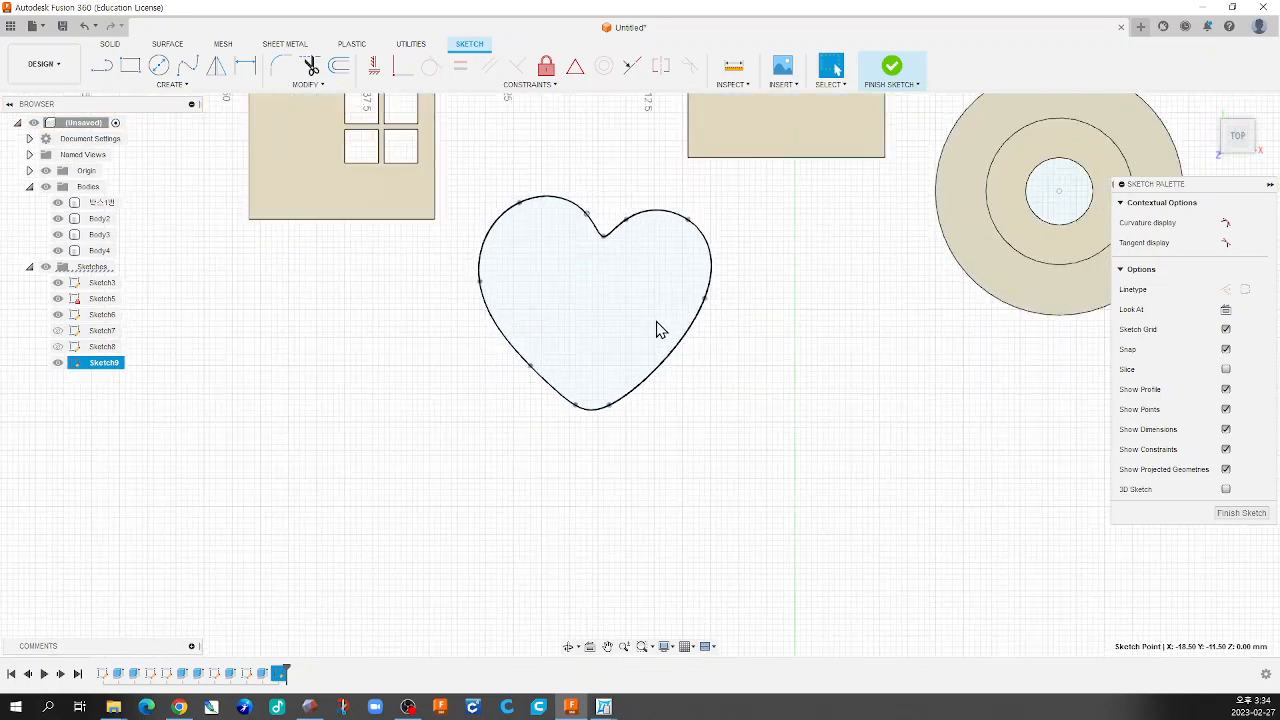
left_click(893, 68)
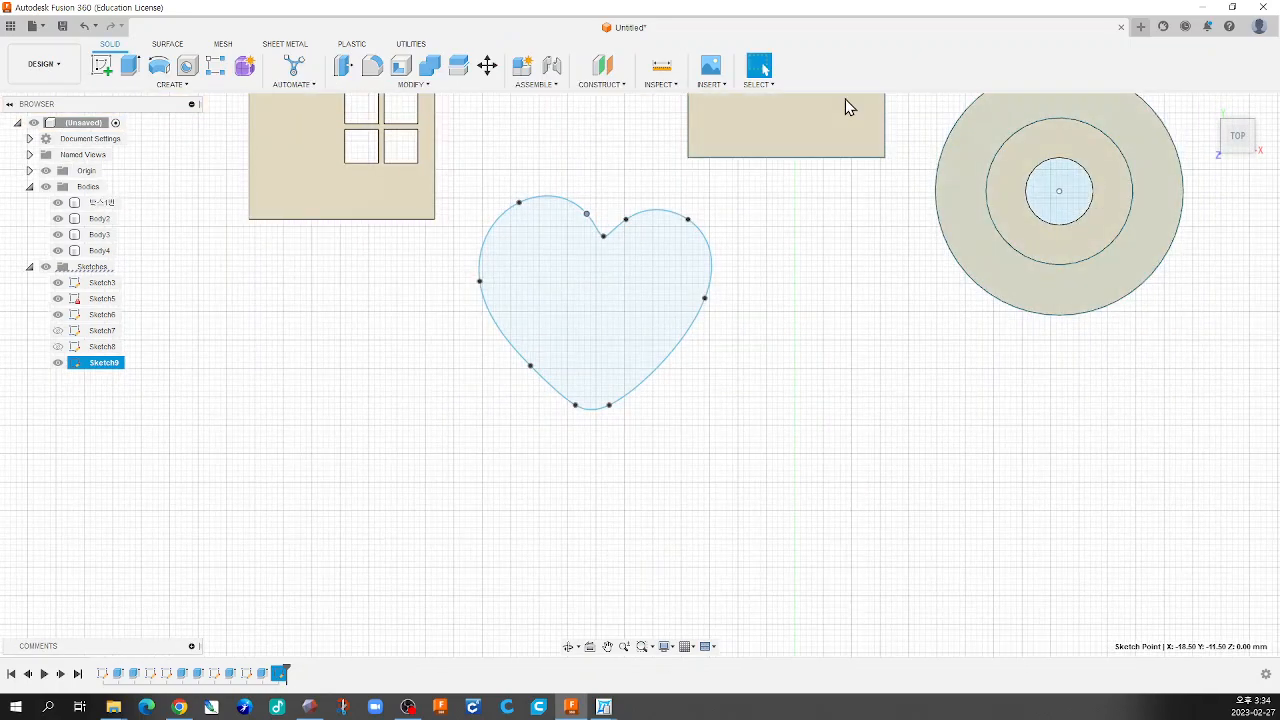
Extrude the heart profile 2 mm as a new body
left_click(128, 66)
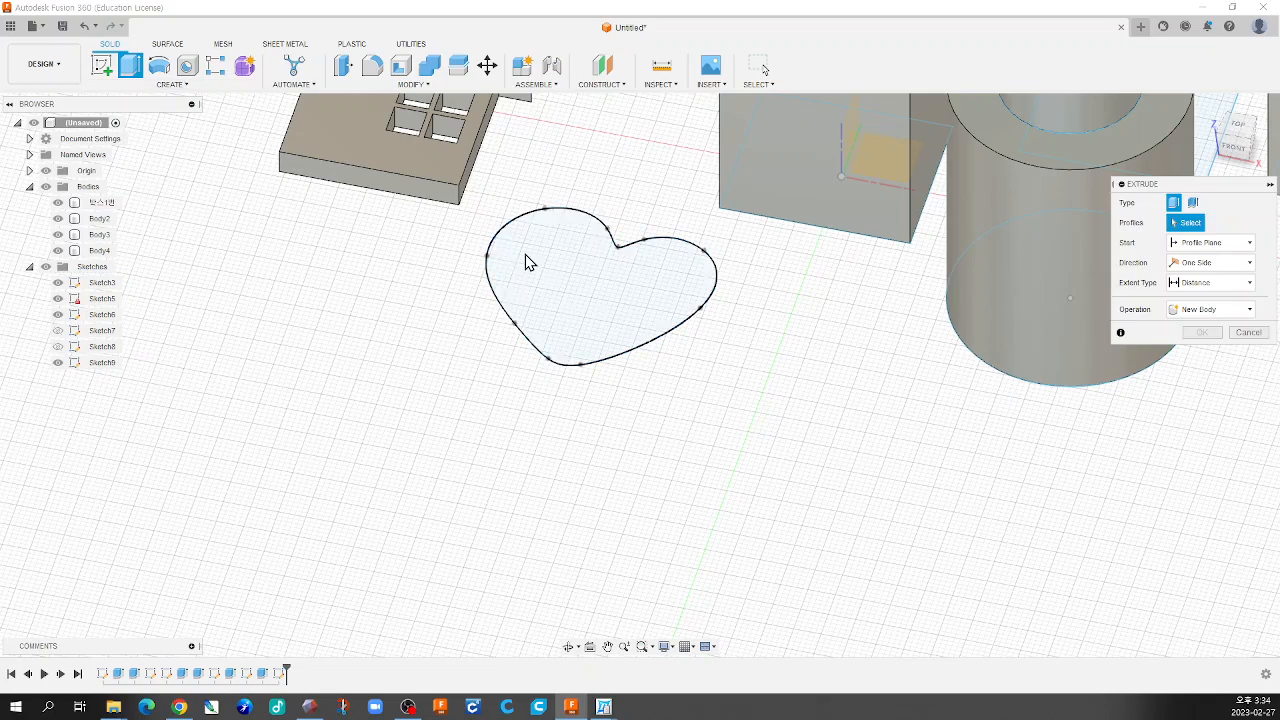
left_click_drag(593, 281, 591, 266)
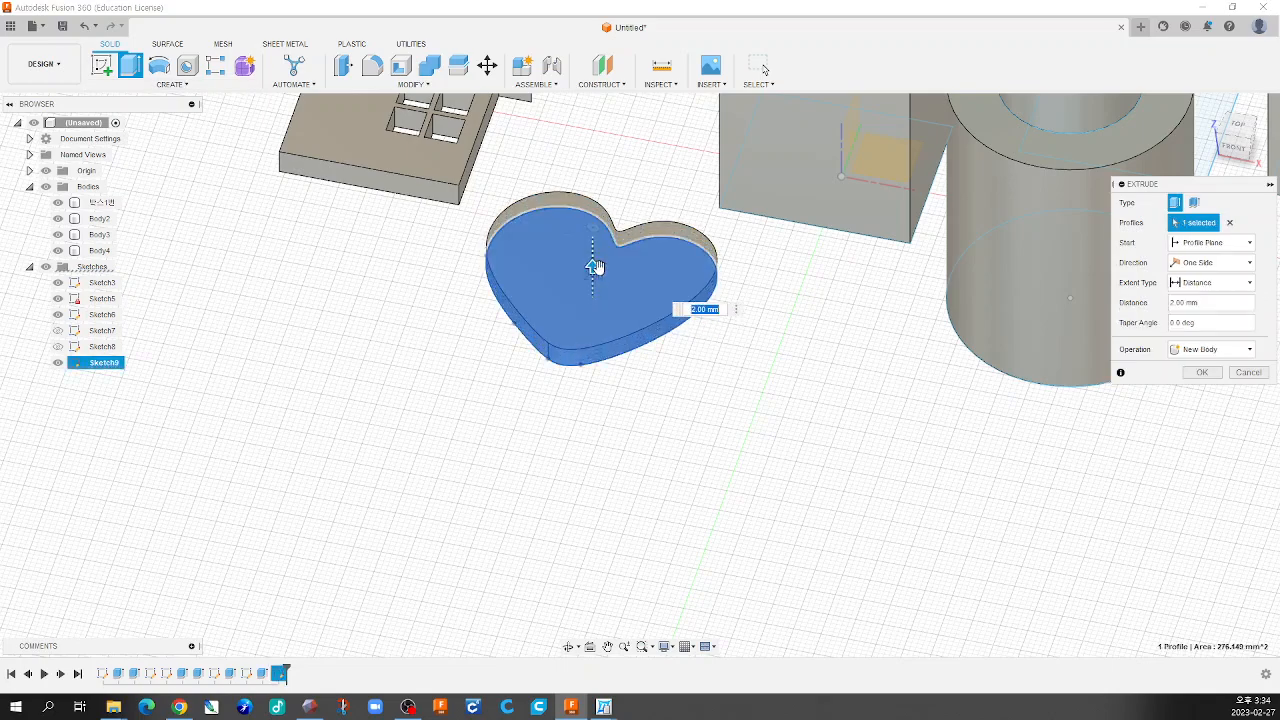
left_click(1202, 372)
Examine the flat heart body beside the house, box and cylinders from above and from the front
scroll(730, 376, "down", 4)
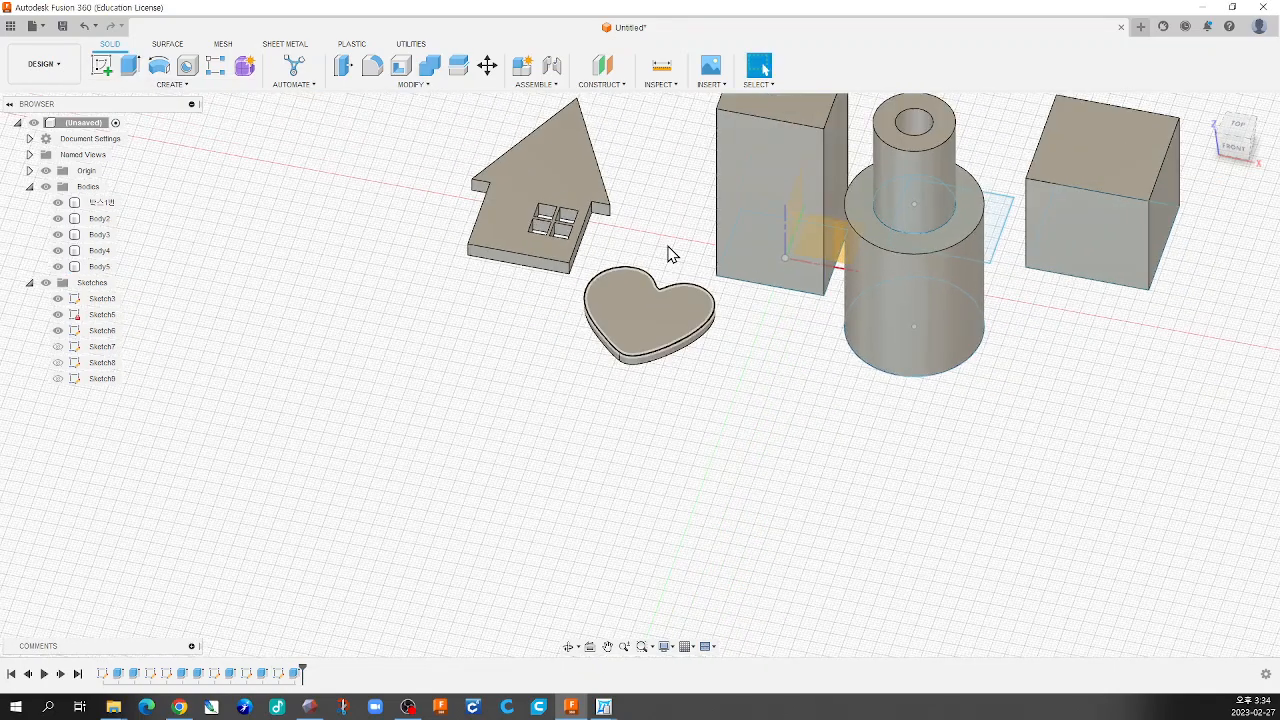
scroll(668, 254, "up", 4)
scroll(709, 400, "down", 2)
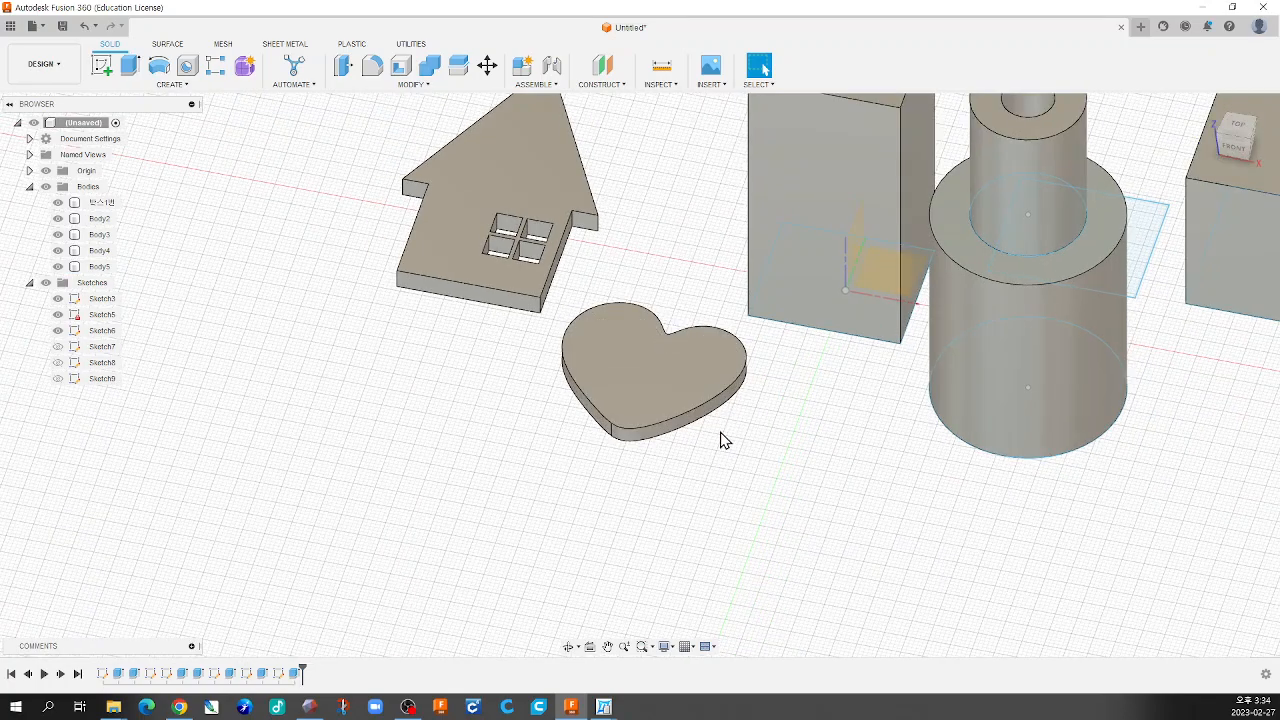
scroll(743, 480, "down", 4)
scroll(777, 401, "up", 4)
mouse_move(775, 421)
middle_mouse_down("shift")
mouse_move(795, 404)
mouse_move(786, 391)
mouse_move(746, 386)
mouse_move(785, 410)
middle_mouse_up("shift")
scroll(760, 395, "down", 4)
scroll(708, 320, "up", 4)
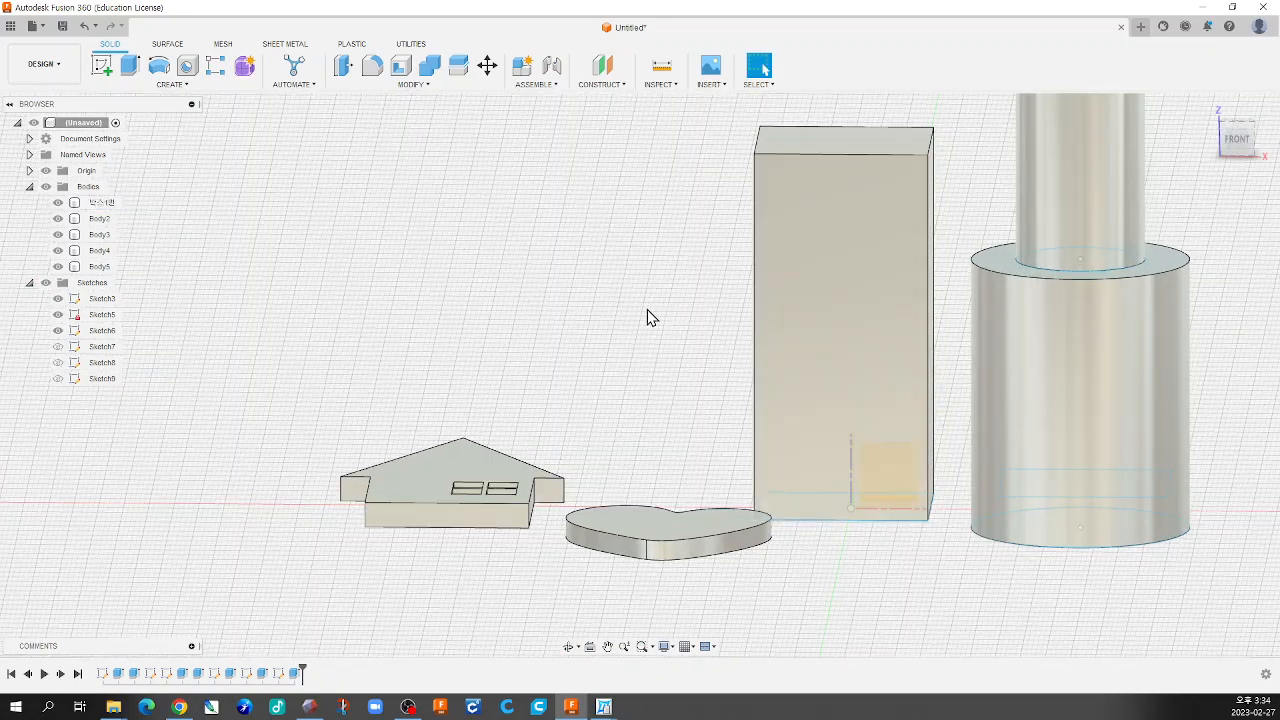
Highlight the tall box's front face and bottom edge to examine its upright side, and clear the selection
left_click(826, 313)
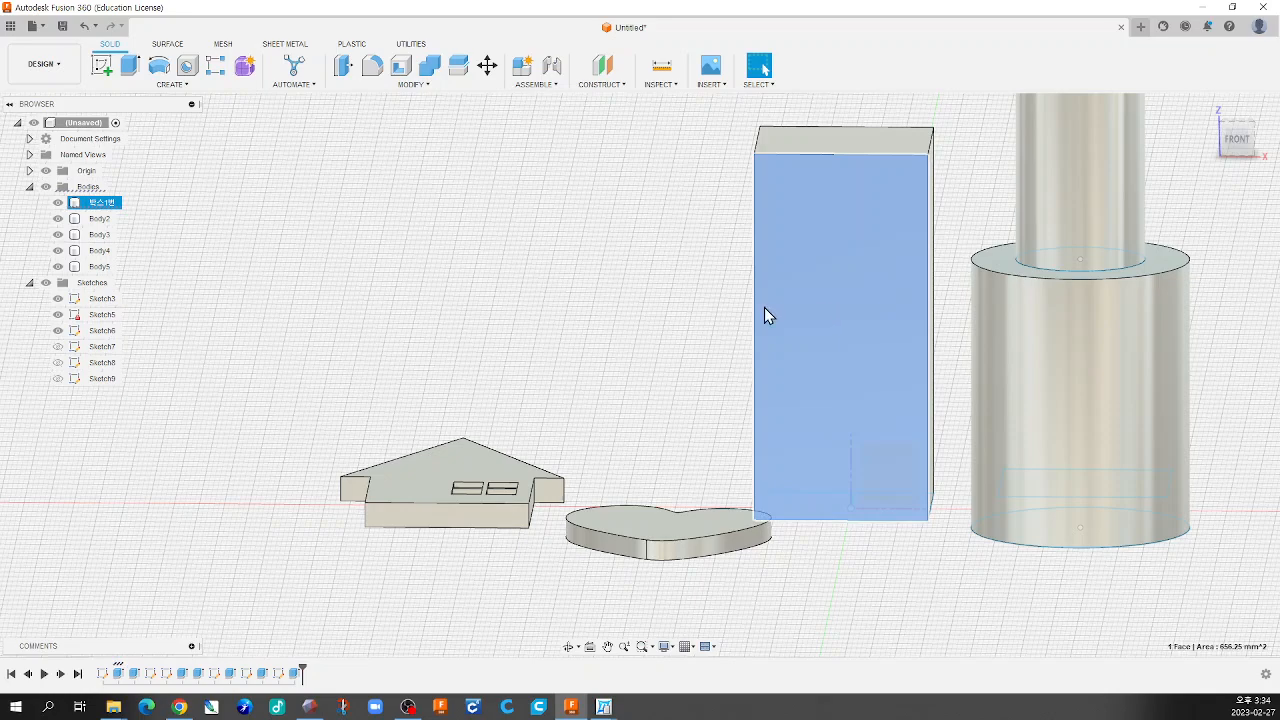
left_click(603, 293)
left_click(817, 258)
scroll(620, 378, "down", 3)
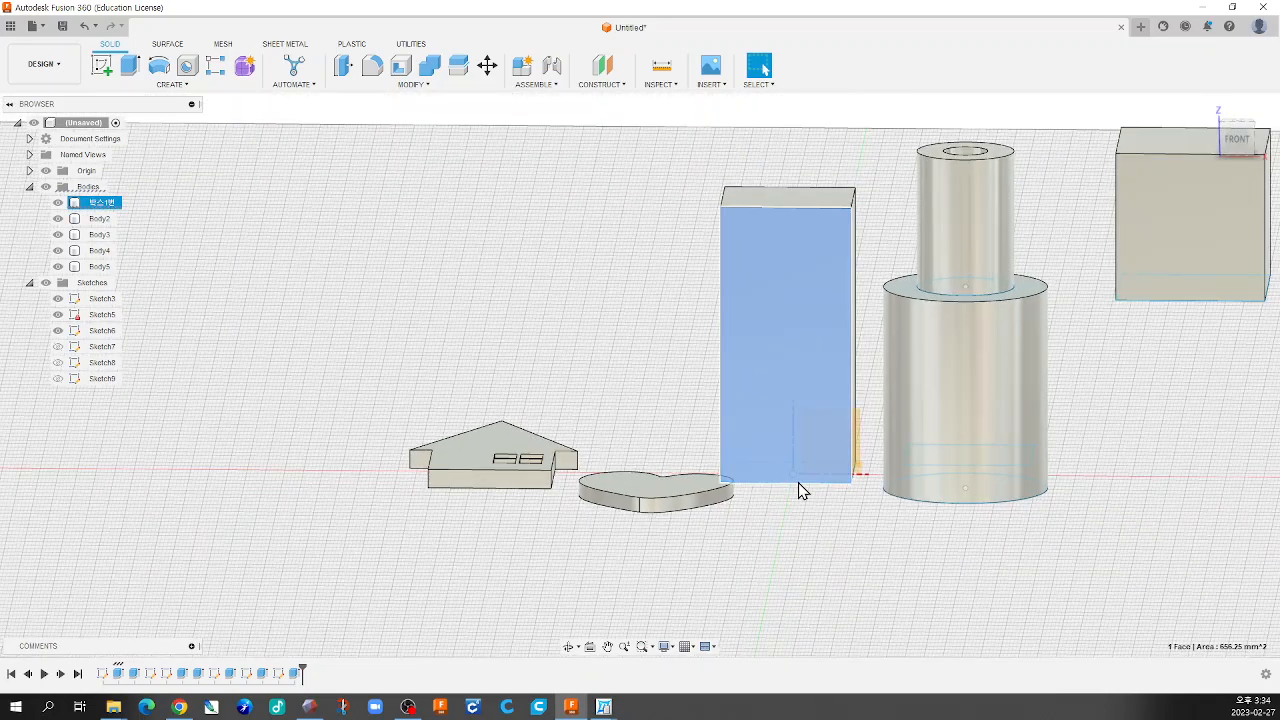
left_click(803, 484)
key("Escape")
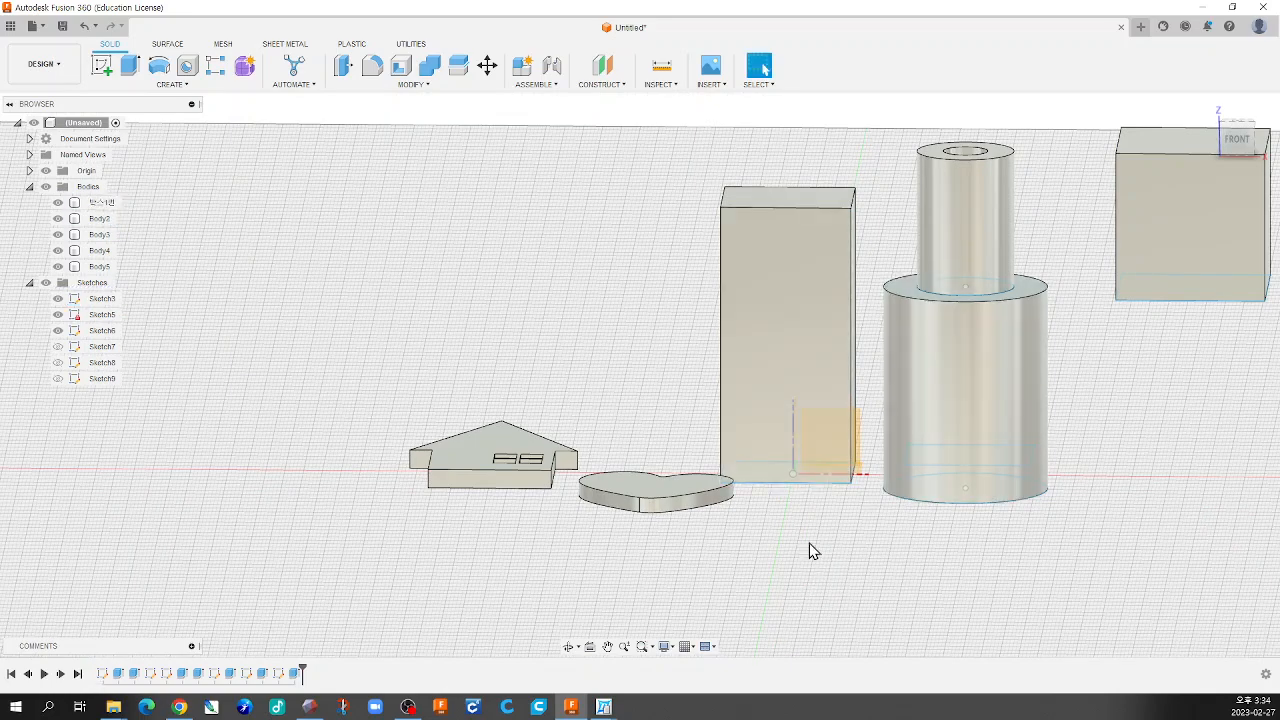
Start a new sketch on the XZ plane, hiding the bodies temporarily to select the plane
scroll(849, 440, "up", 4)
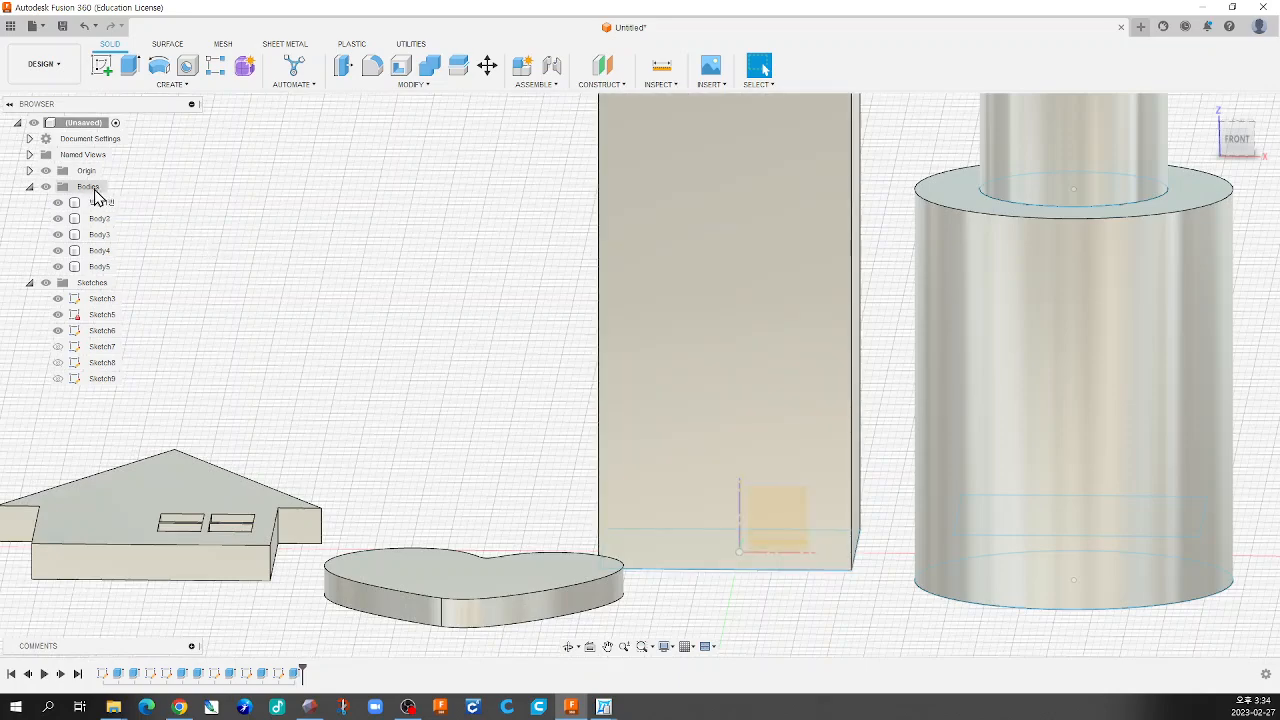
left_click(46, 187)
middle_click_drag(483, 354, 791, 426, "shift")
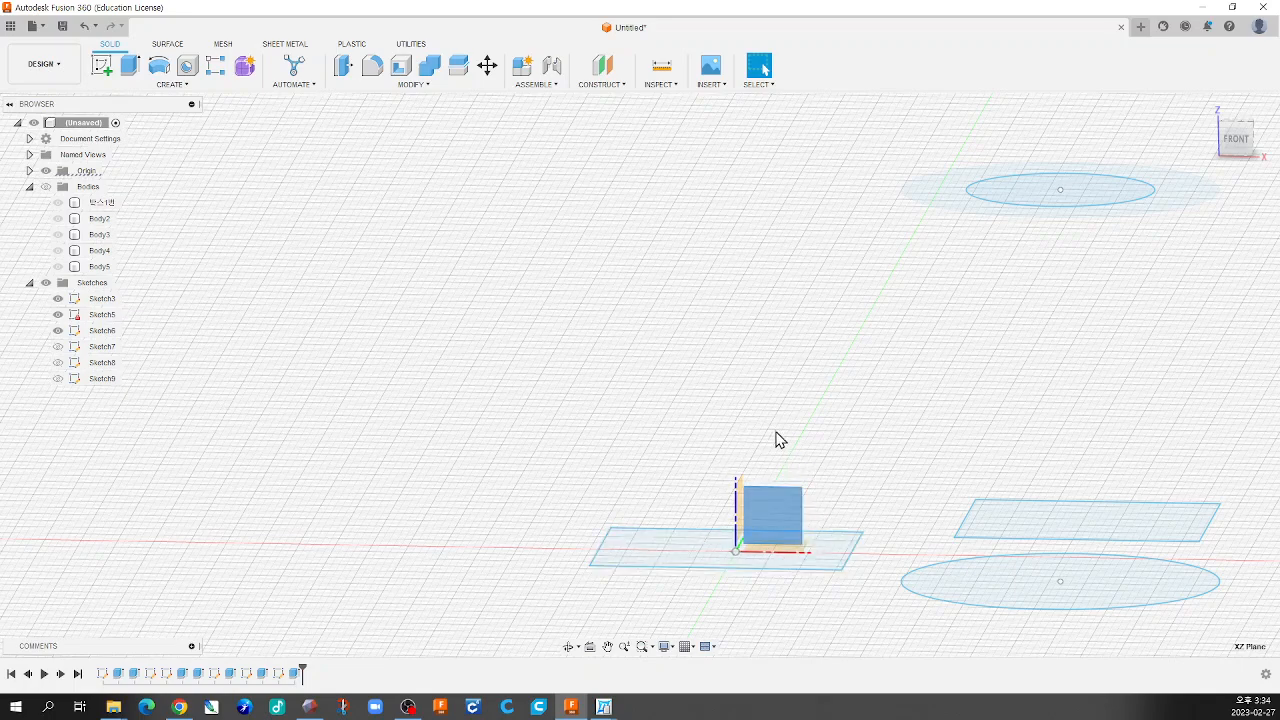
scroll(784, 420, "down", 3)
scroll(782, 438, "up", 2)
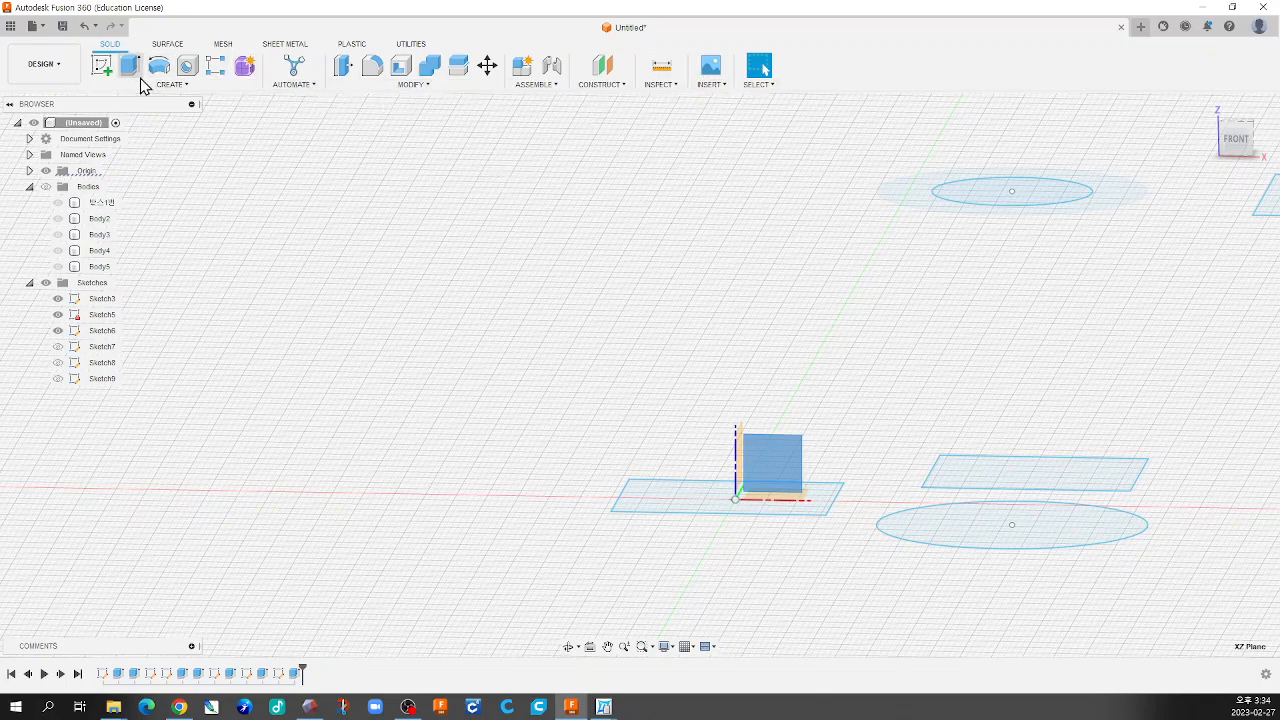
left_click(46, 186)
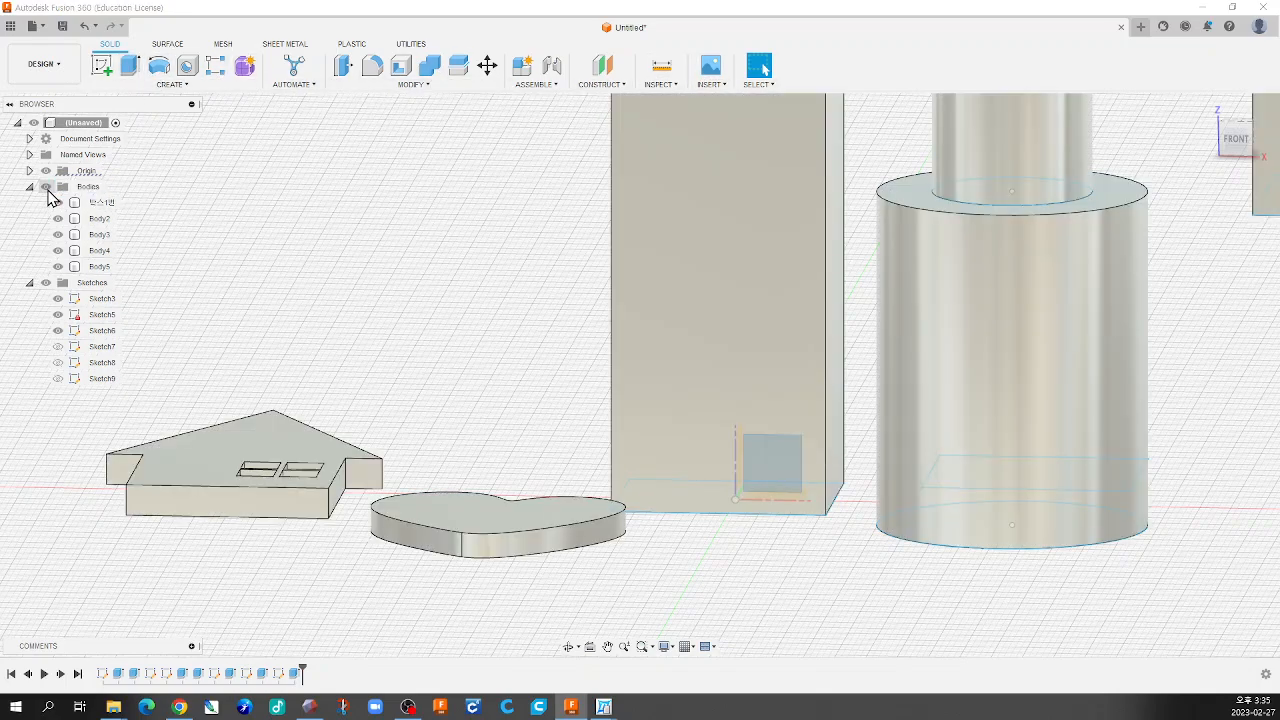
left_click(102, 71)
scroll(290, 228, "up", 5)
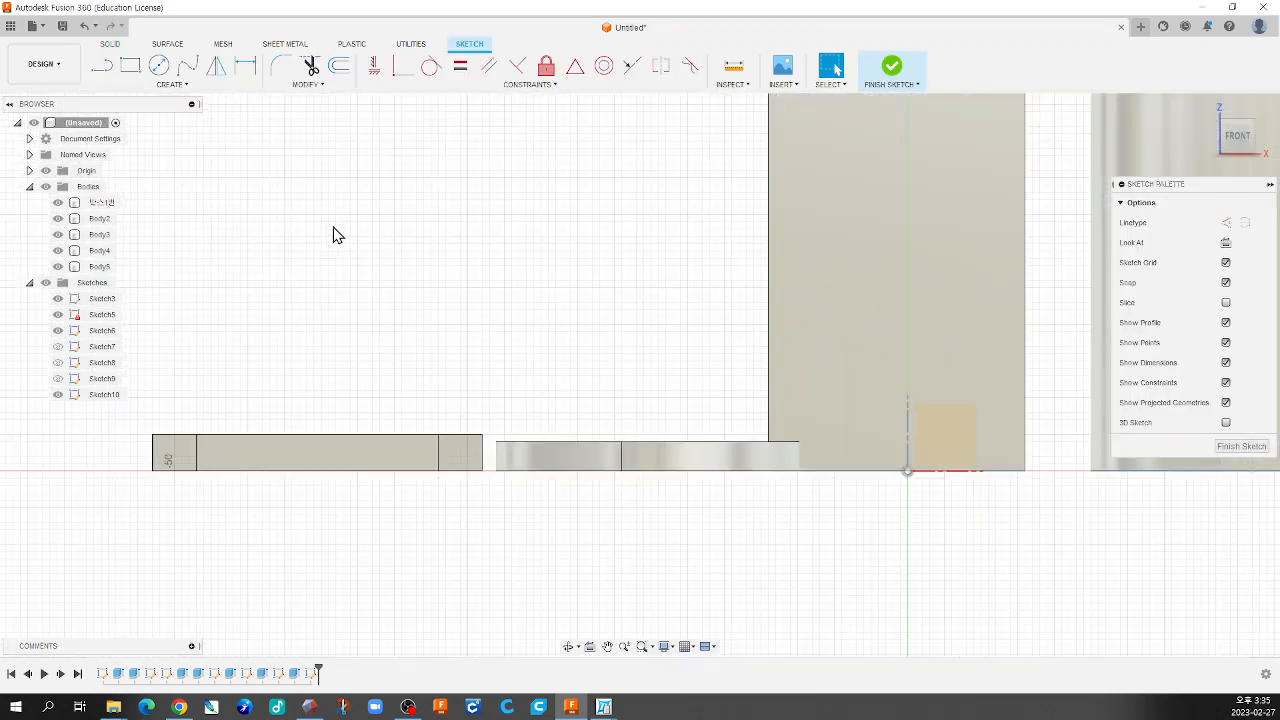
Draw a closed heart with a fit point spline on the vertical plane above the house and flat heart, and finish the sketch
left_click(187, 66)
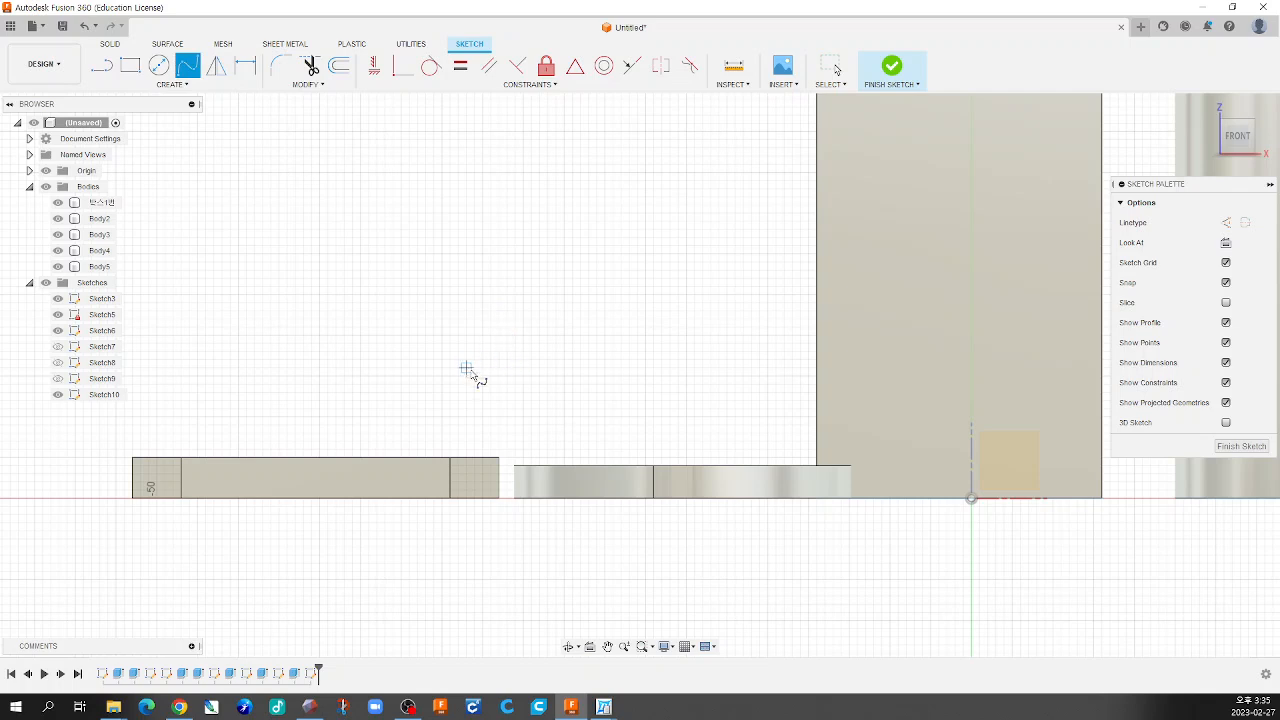
left_click(360, 287)
left_click(360, 139)
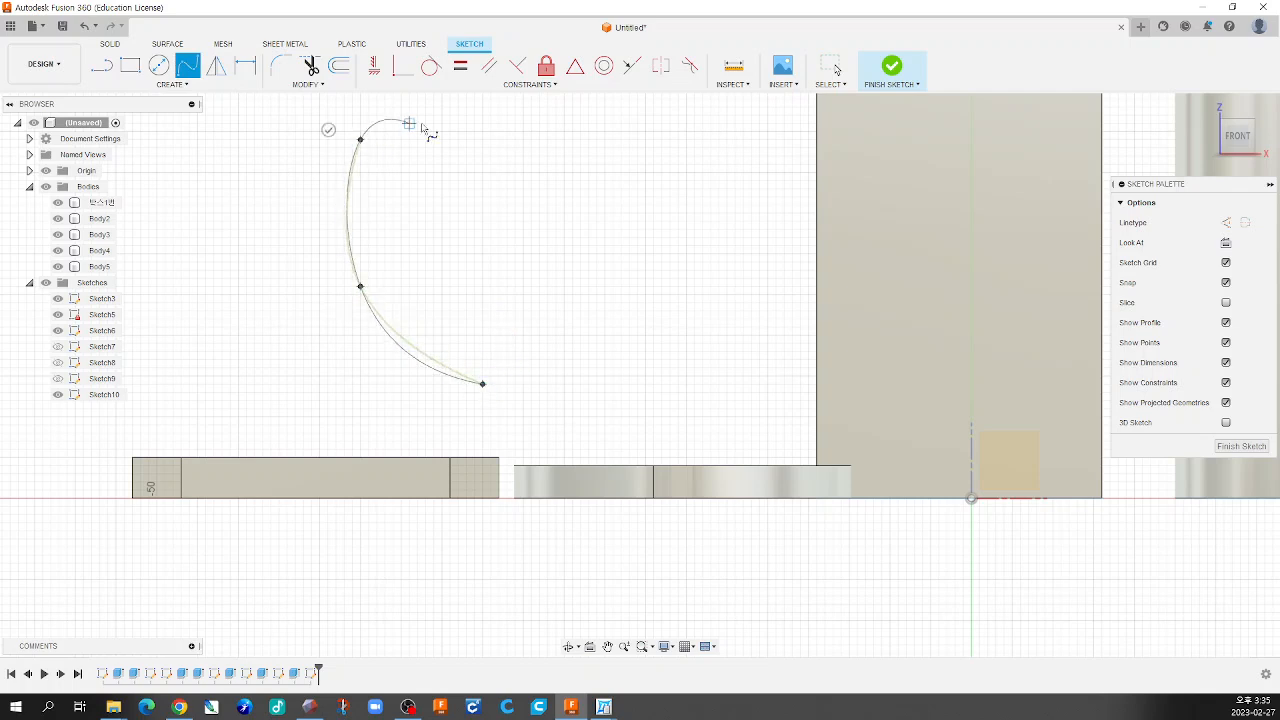
left_click(490, 123)
left_click(540, 141)
left_click(645, 294)
left_click(506, 400)
left_click(483, 384)
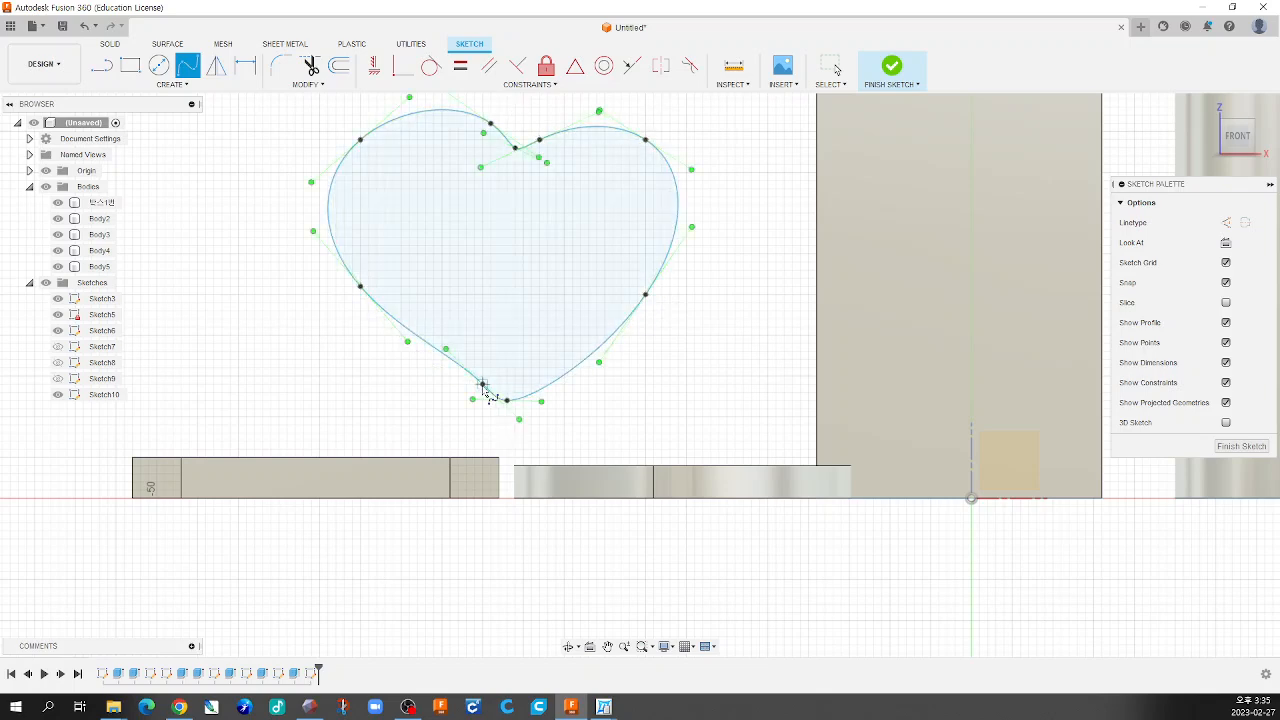
scroll(612, 318, "down", 1)
scroll(618, 244, "up", 1)
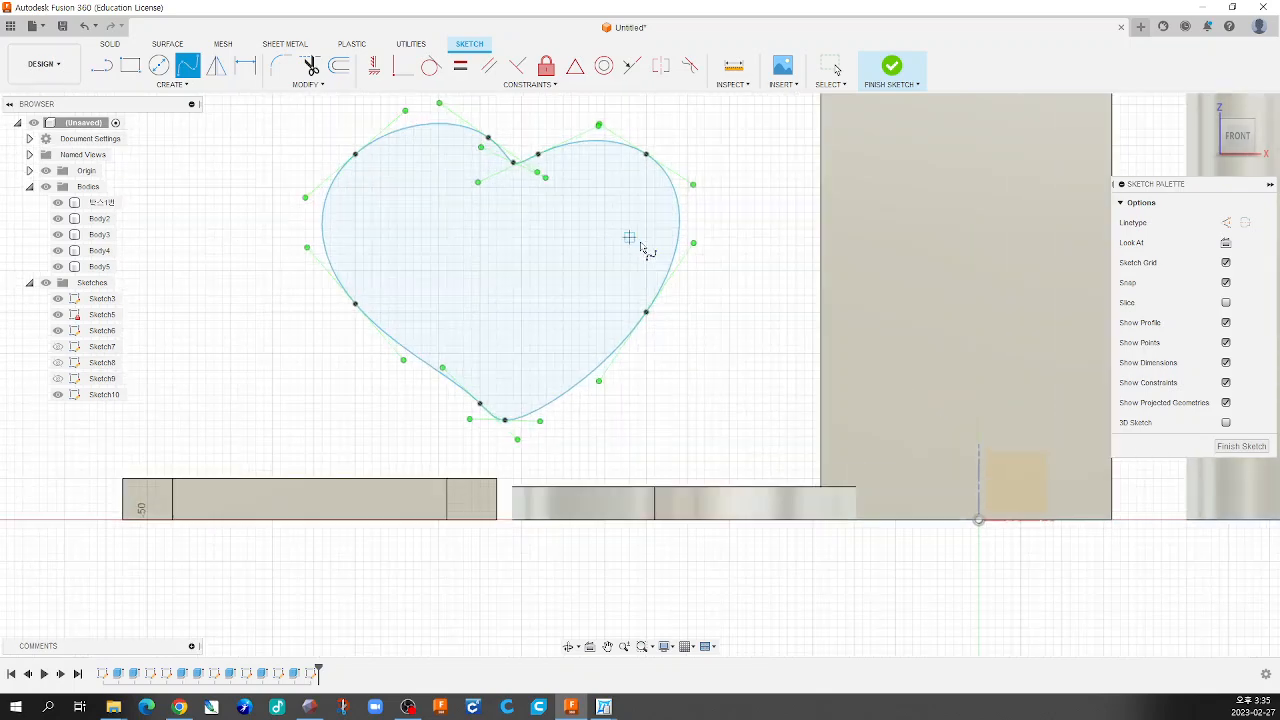
left_click(896, 67)
Extrude the vertical heart profile above the house 2.5 mm as a new body
middle_click_drag(713, 207, 704, 287, "shift")
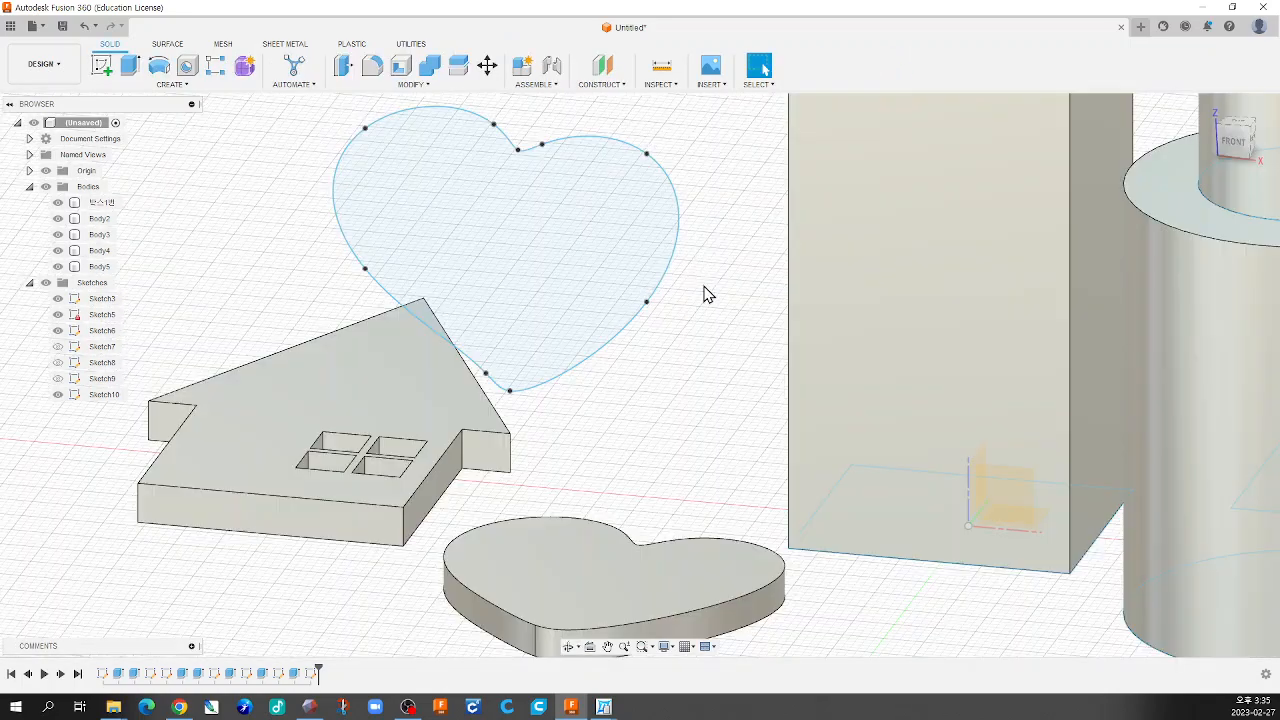
scroll(614, 229, "down", 2)
scroll(608, 243, "up", 3)
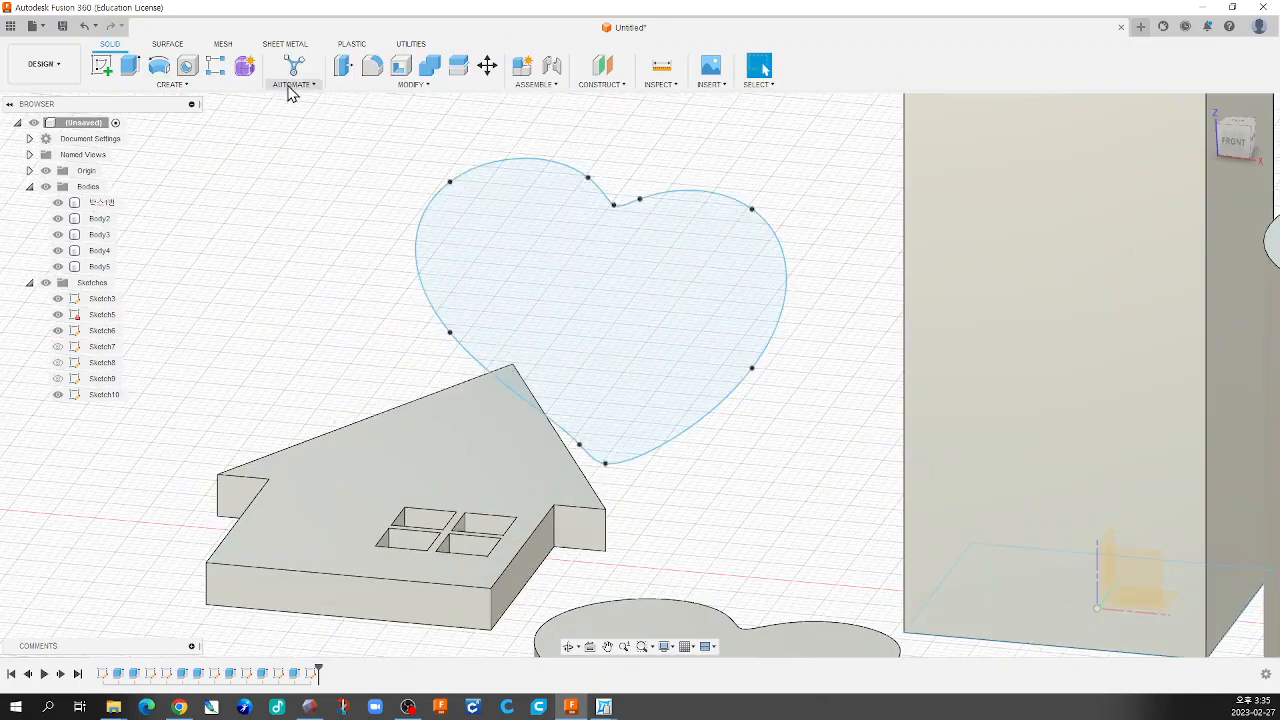
left_click(130, 66)
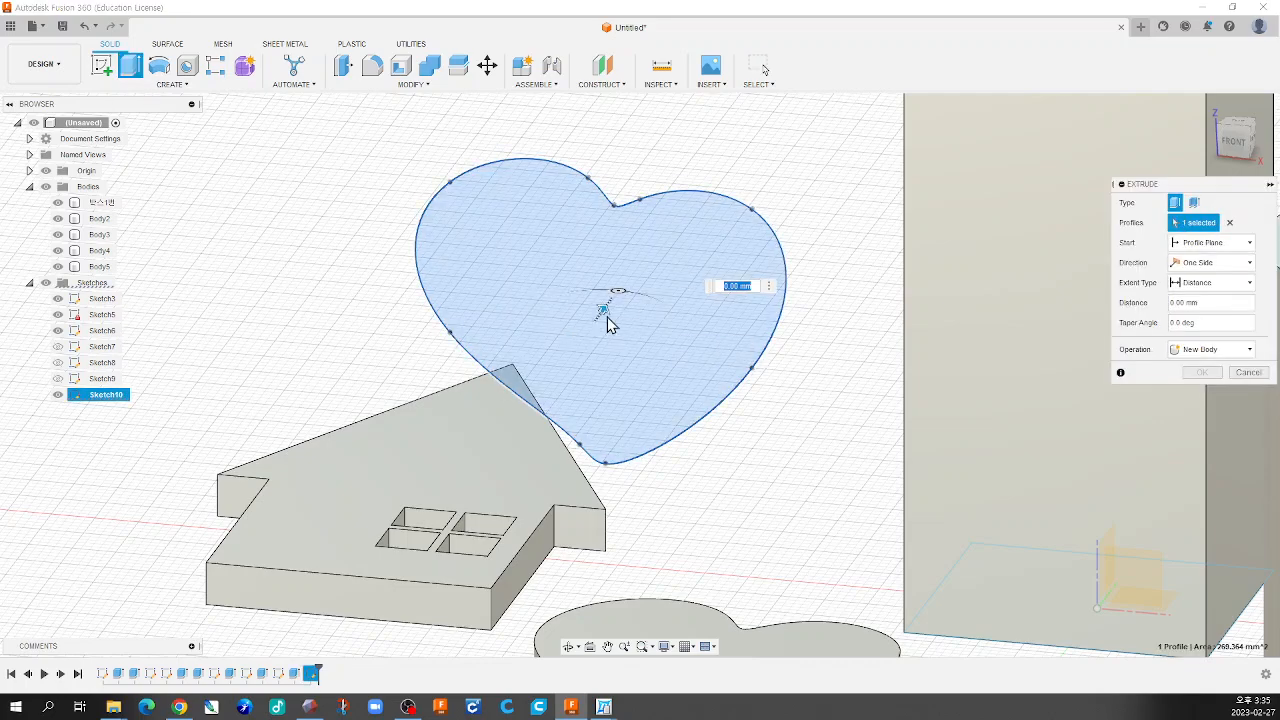
left_click_drag(600, 306, 601, 297)
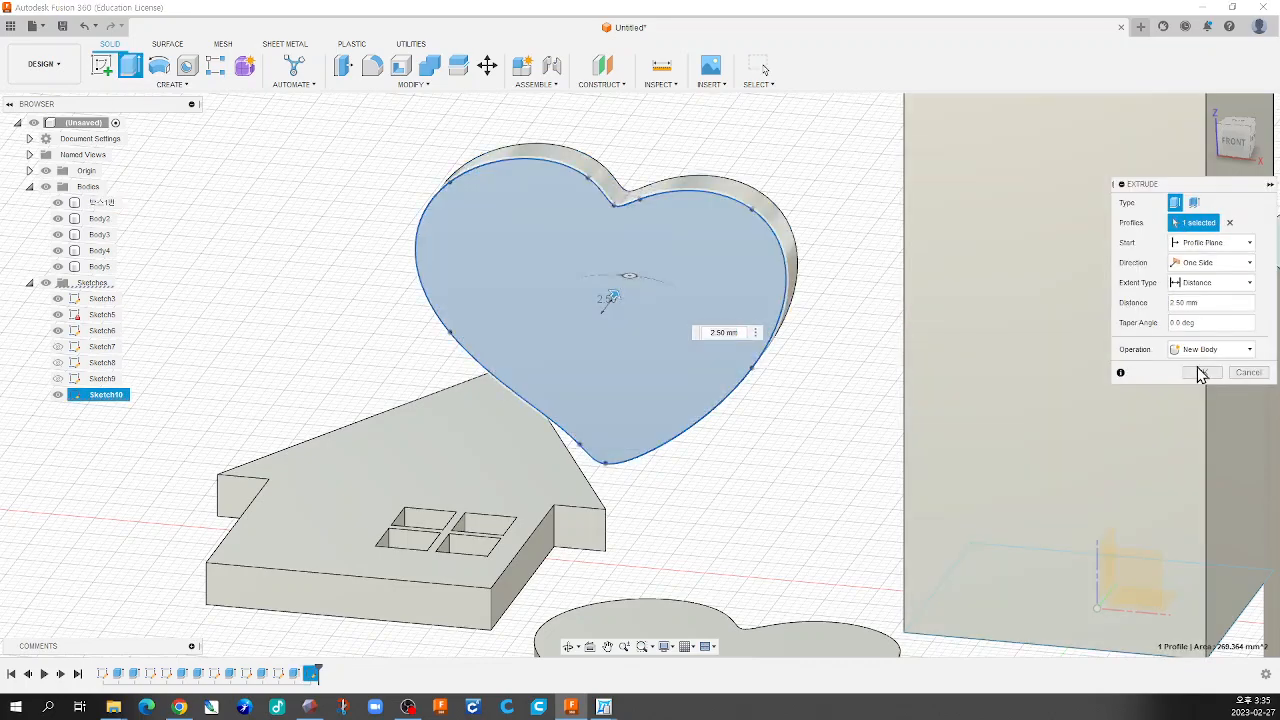
left_click(1200, 373)
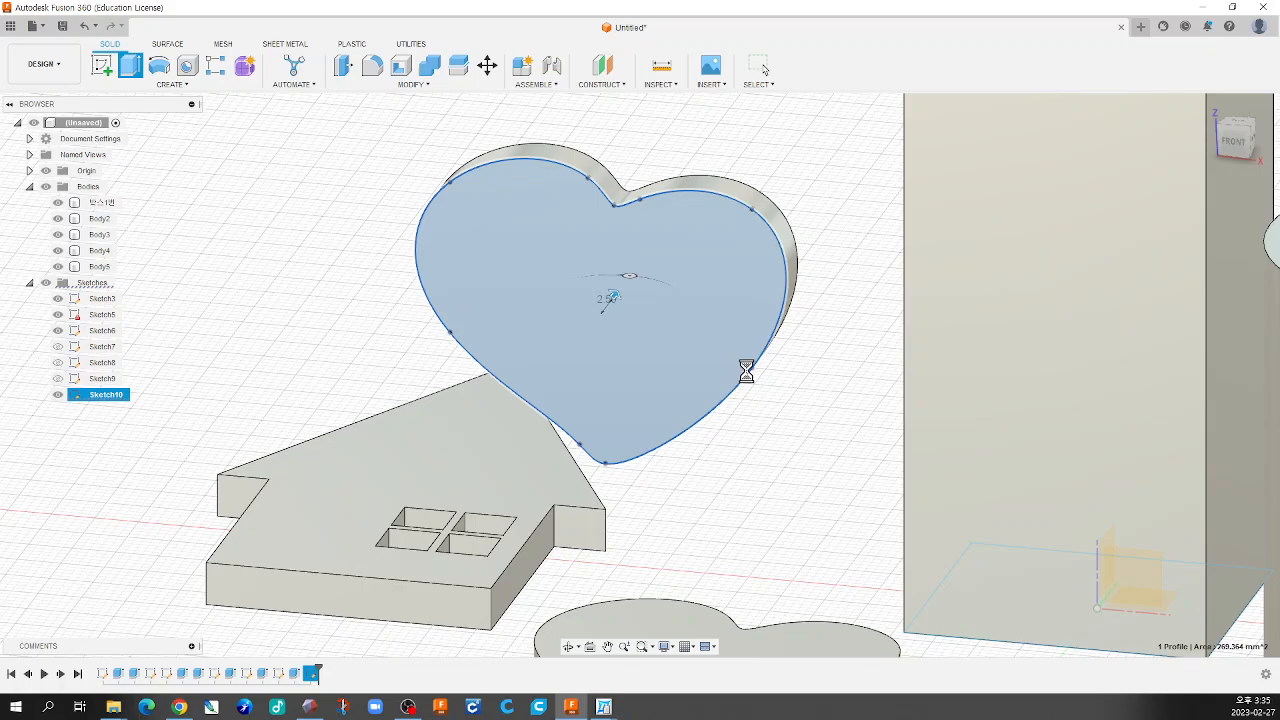
Start a new sketch on the front face of the tall box
scroll(747, 390, "down", 5)
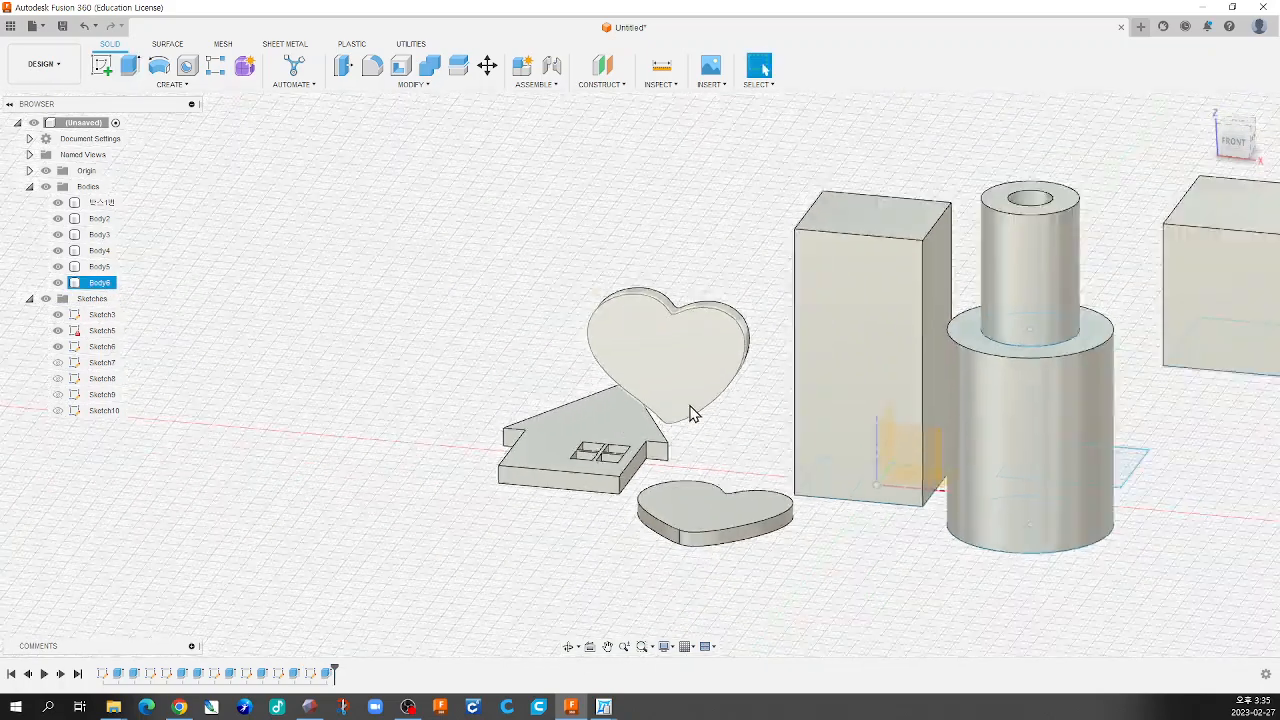
middle_click_drag(737, 398, 760, 466, "shift")
scroll(760, 465, "up", 3)
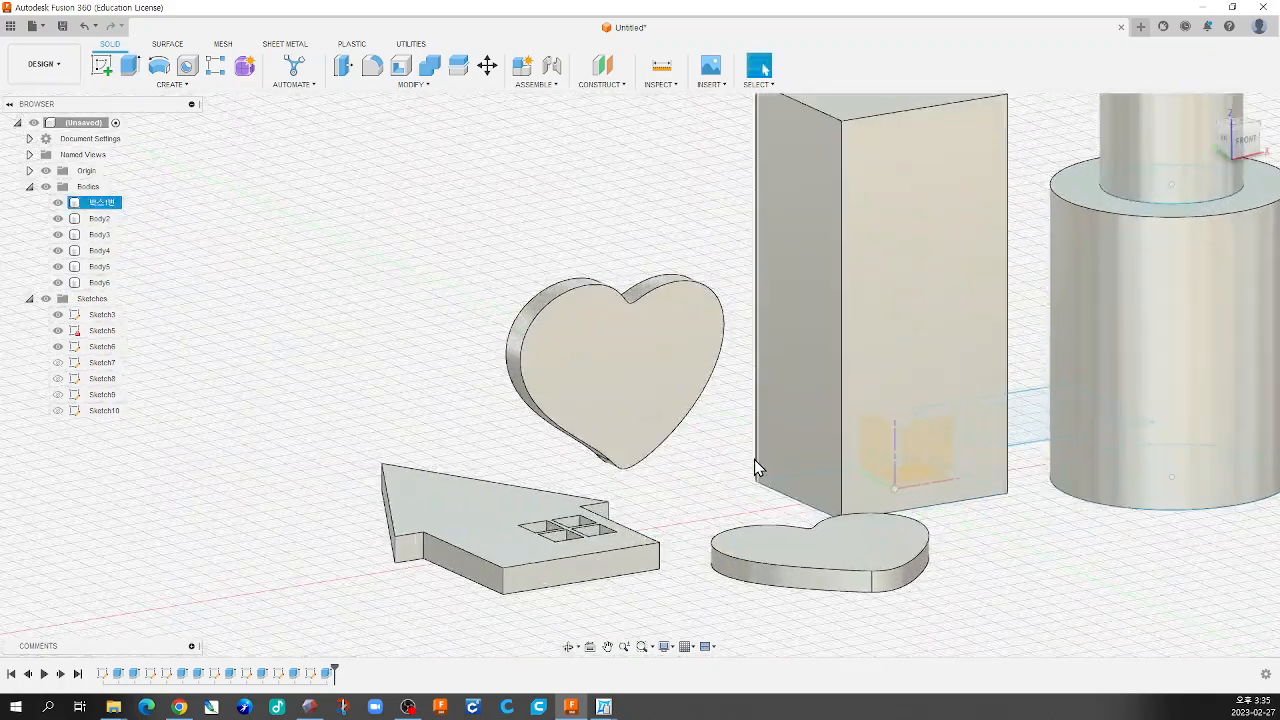
middle_click_drag(843, 374, 760, 379, "shift")
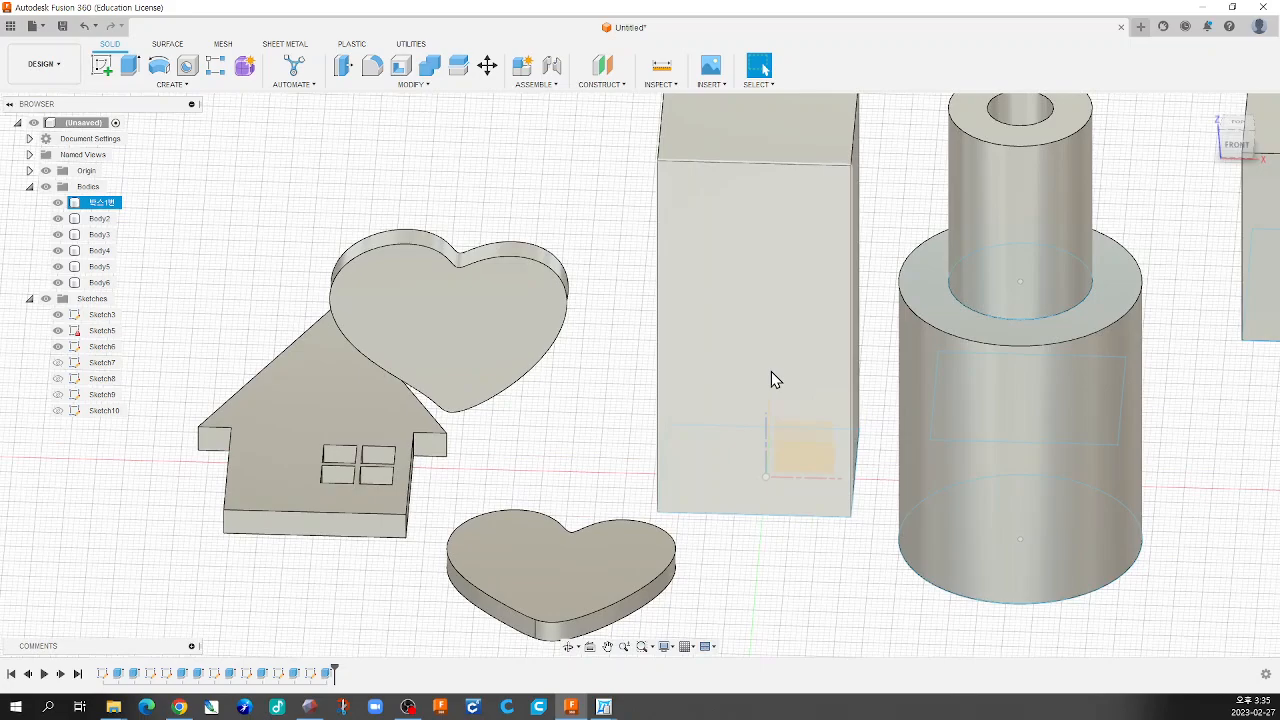
mouse_move(737, 383)
middle_mouse_down("shift")
mouse_move(640, 366)
mouse_move(626, 346)
mouse_move(660, 357)
mouse_move(634, 343)
mouse_move(611, 349)
mouse_move(765, 307)
mouse_move(594, 268)
mouse_move(574, 240)
middle_mouse_up("shift")
left_click(786, 268)
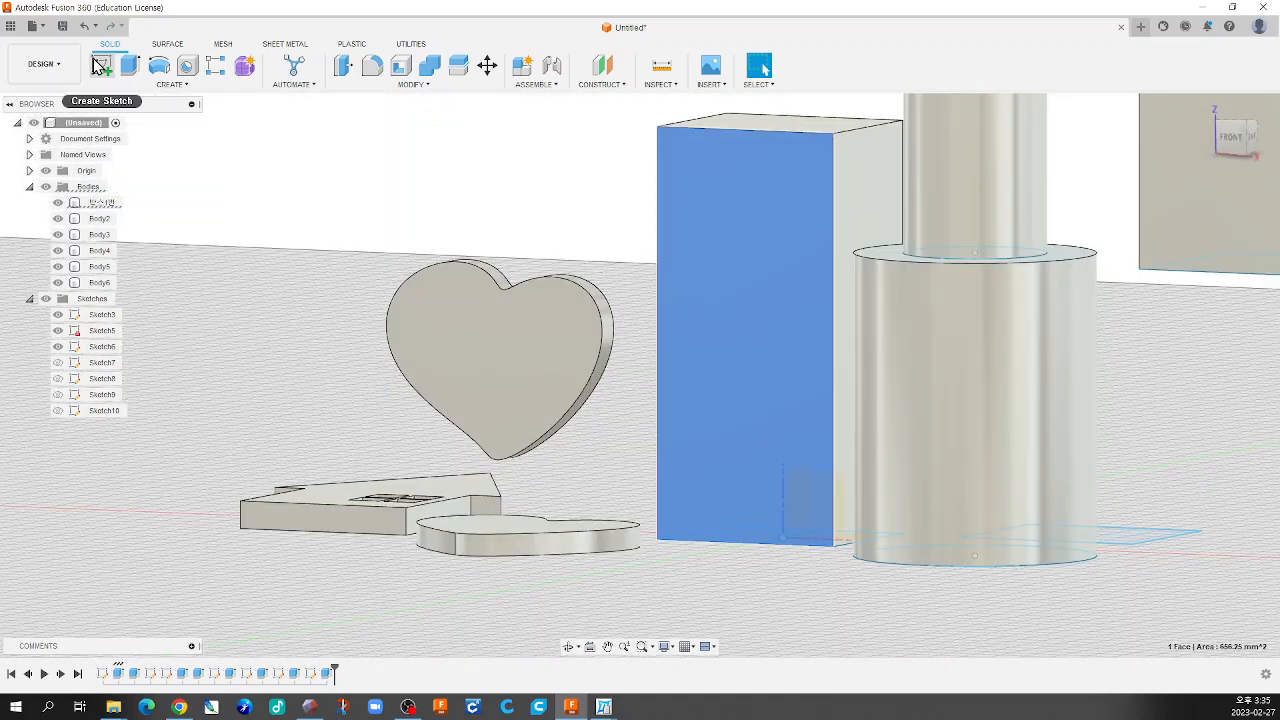
left_click(586, 217)
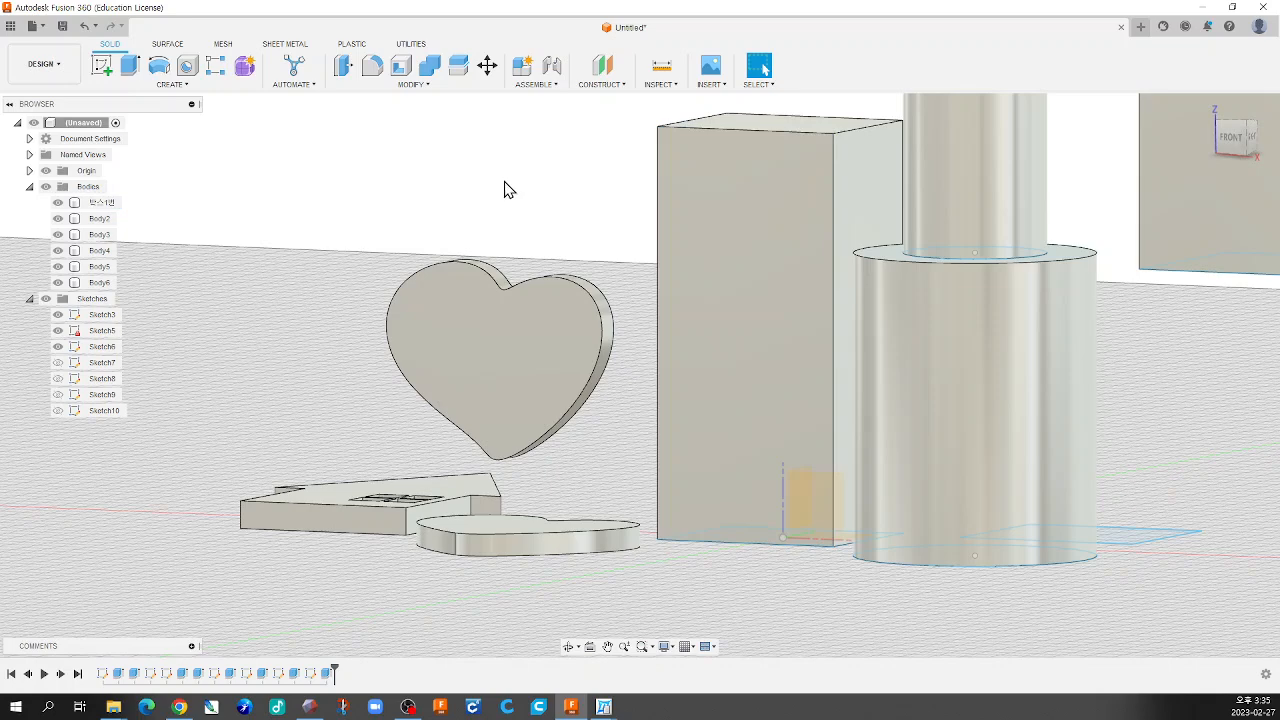
left_click(735, 240)
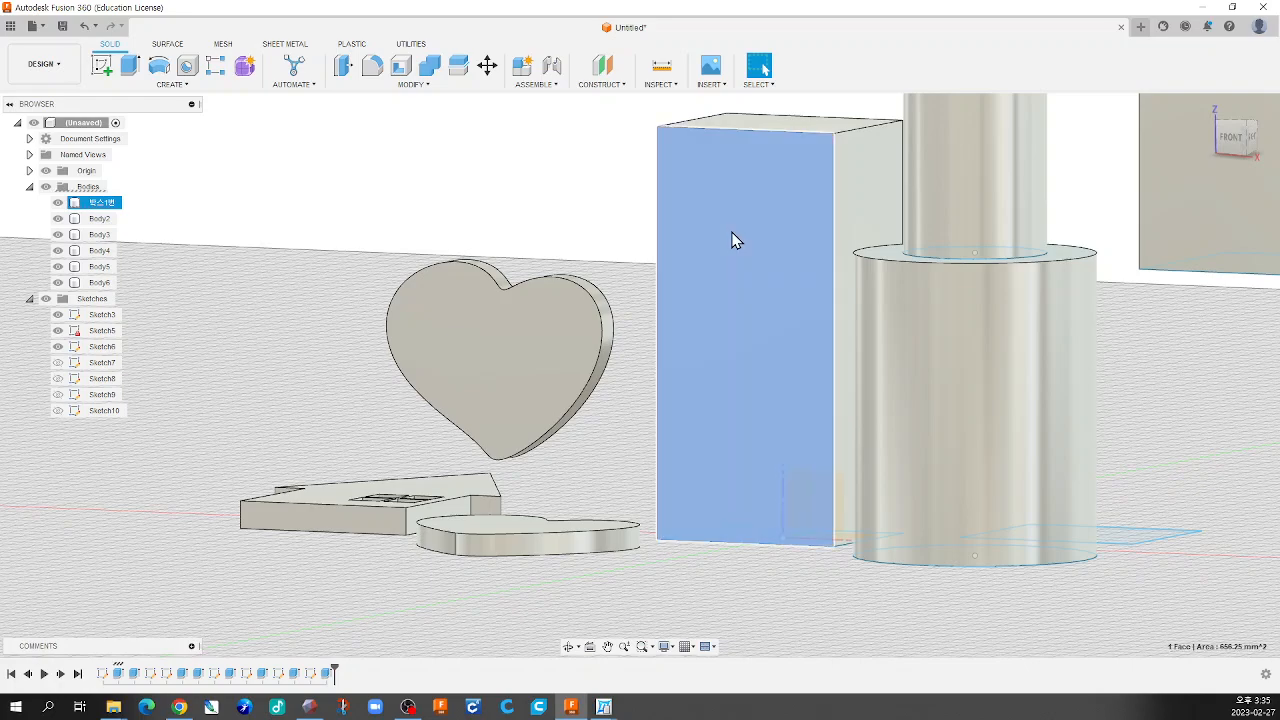
left_click(104, 68)
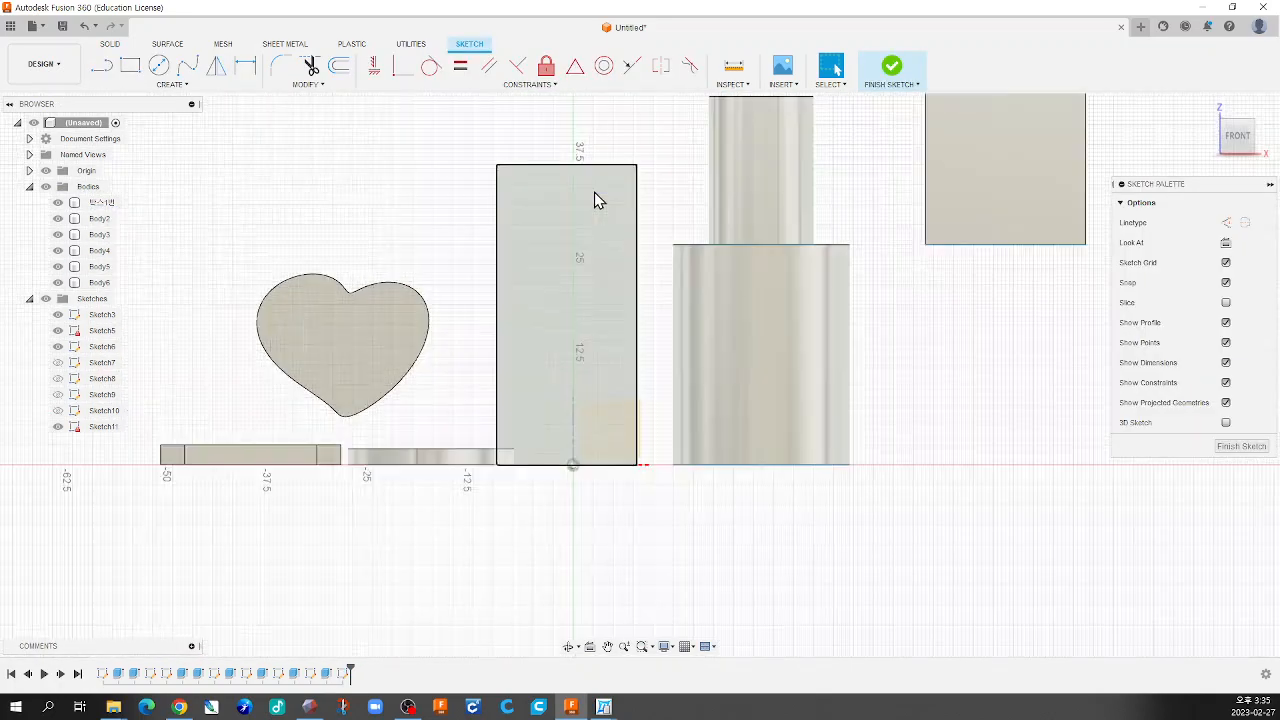
Draw a closed heart with a fit point spline on the upper half of the tall box's front face
scroll(594, 192, "up", 3)
left_click(187, 65)
left_click(535, 420)
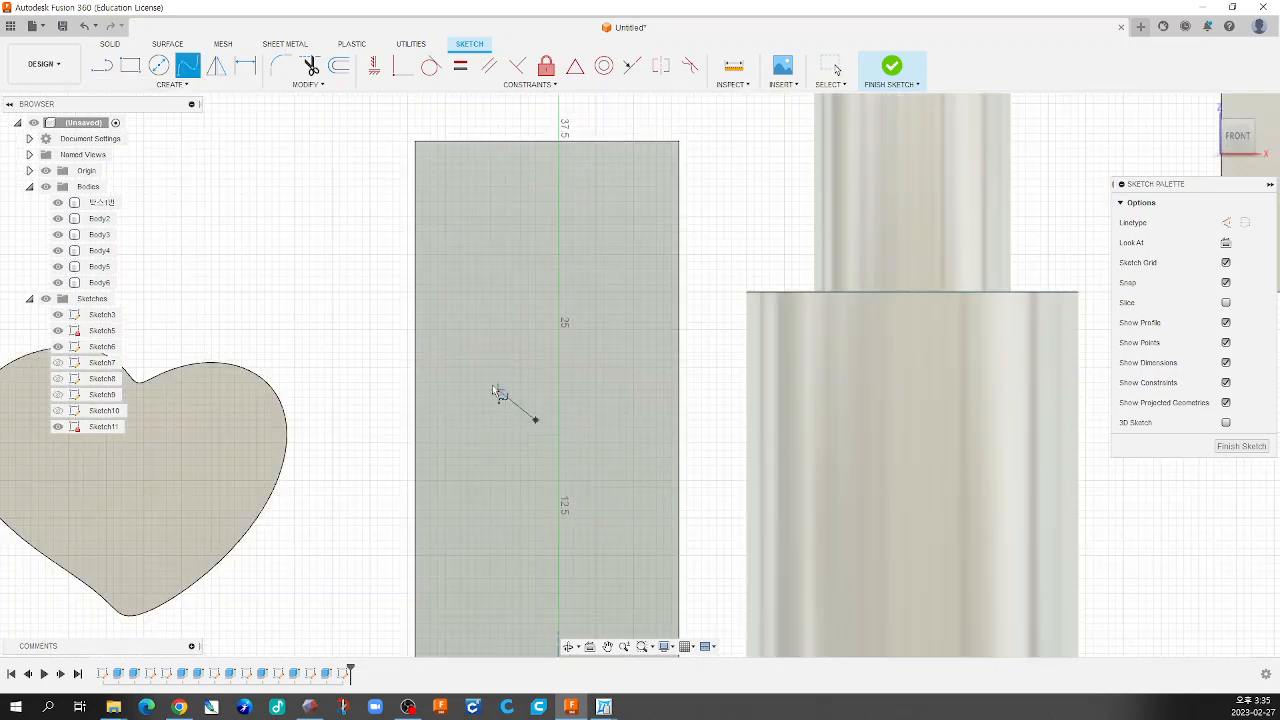
left_click(505, 224)
left_click(596, 247)
left_click(656, 292)
left_click(596, 389)
left_click(535, 421)
key("Escape")
Refine the heart by moving its upper lobe, lower side and tip spline points, and finish the sketch
left_click_drag(611, 242, 612, 233)
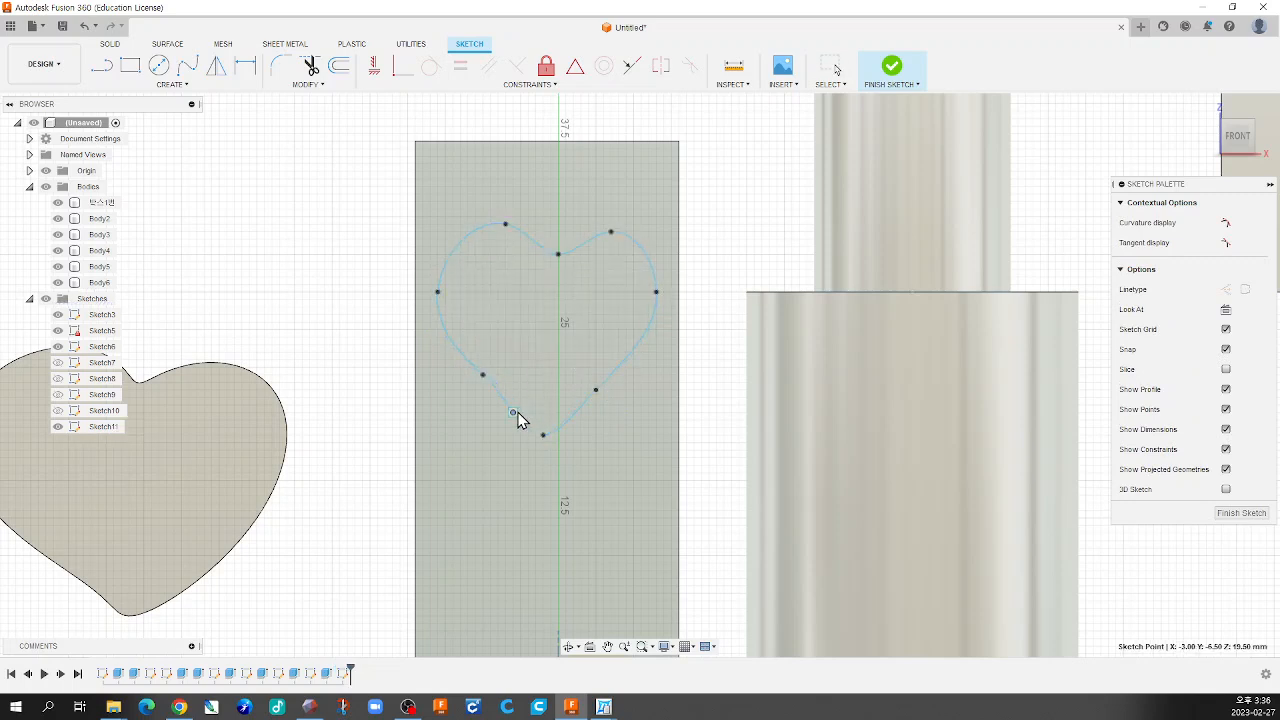
left_click_drag(483, 376, 475, 373)
left_click_drag(545, 437, 548, 427)
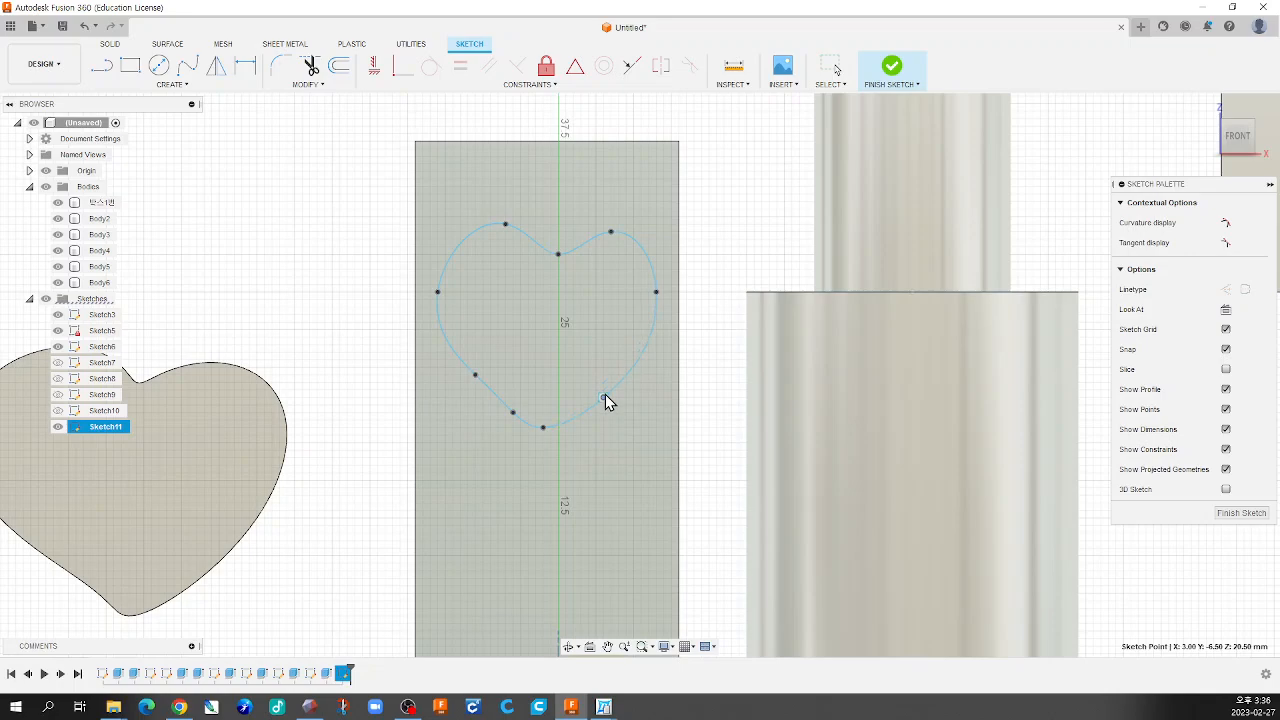
left_click(892, 66)
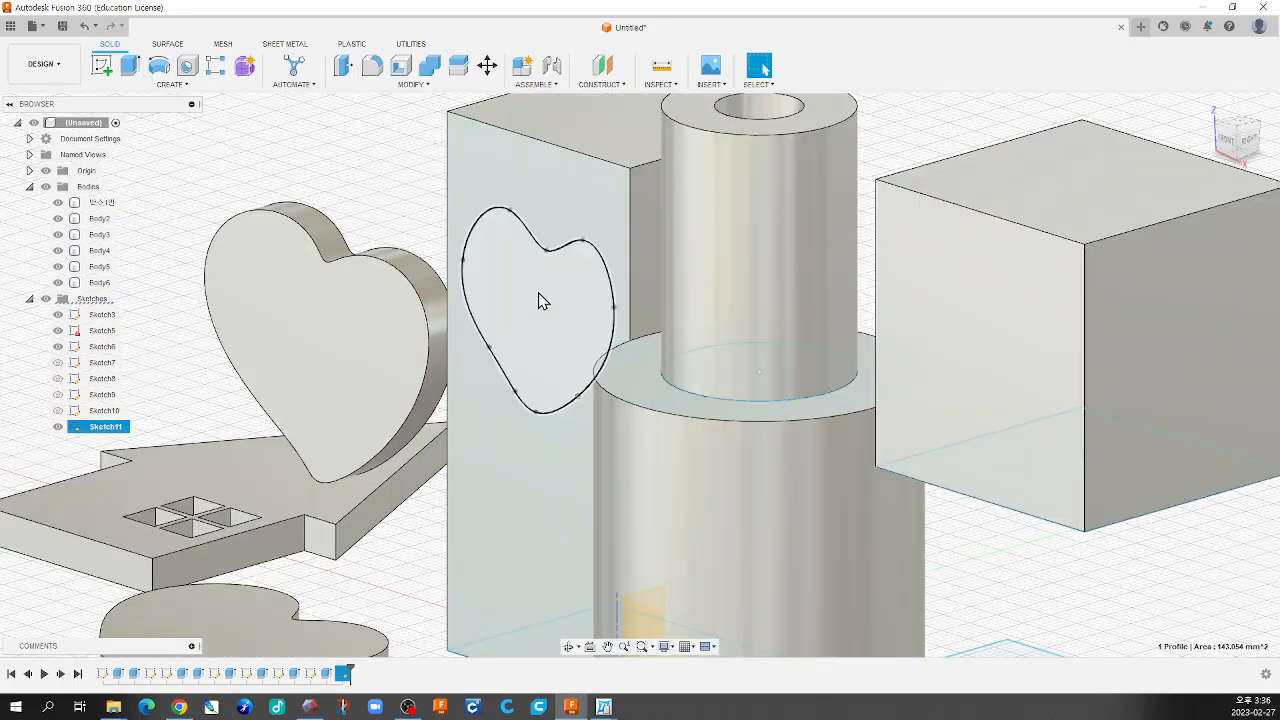
Cut the heart profile 2.5 mm deep into the tall box's front face with Extrude
left_click(538, 292)
scroll(740, 323, "up", 3)
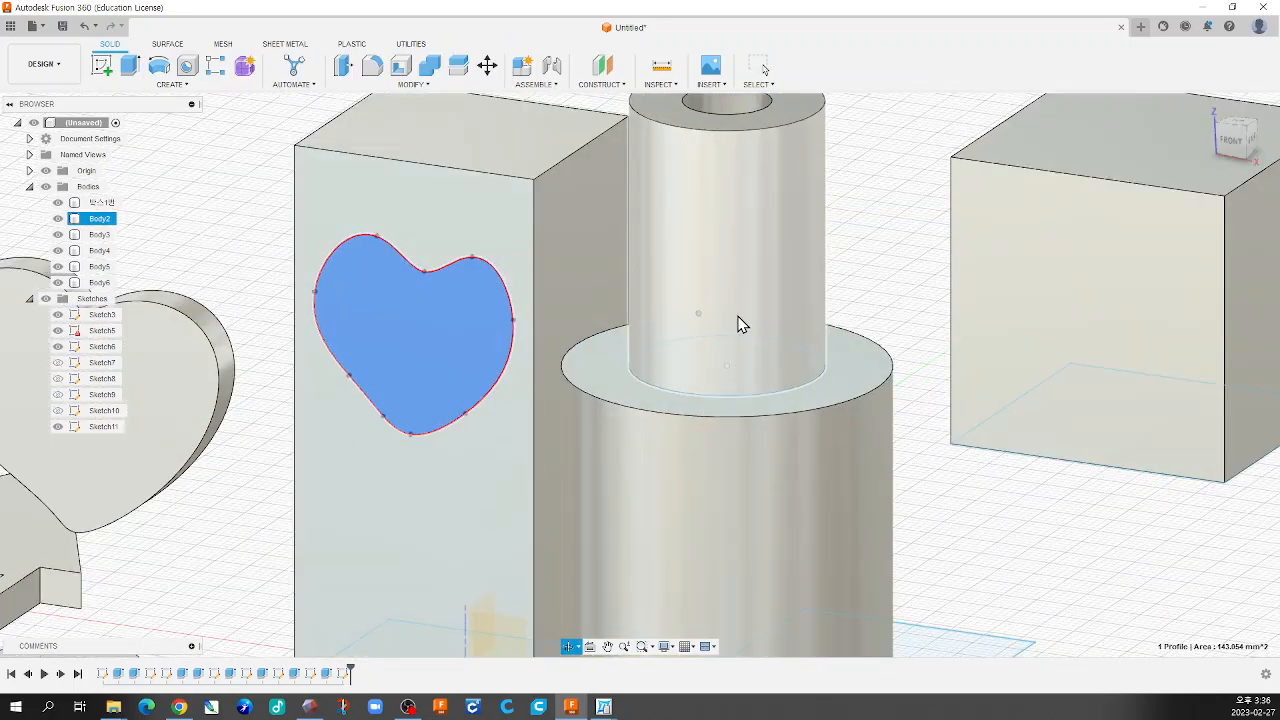
middle_click_drag(740, 323, 772, 325, "shift")
middle_click_drag(567, 297, 705, 296)
left_click(287, 245)
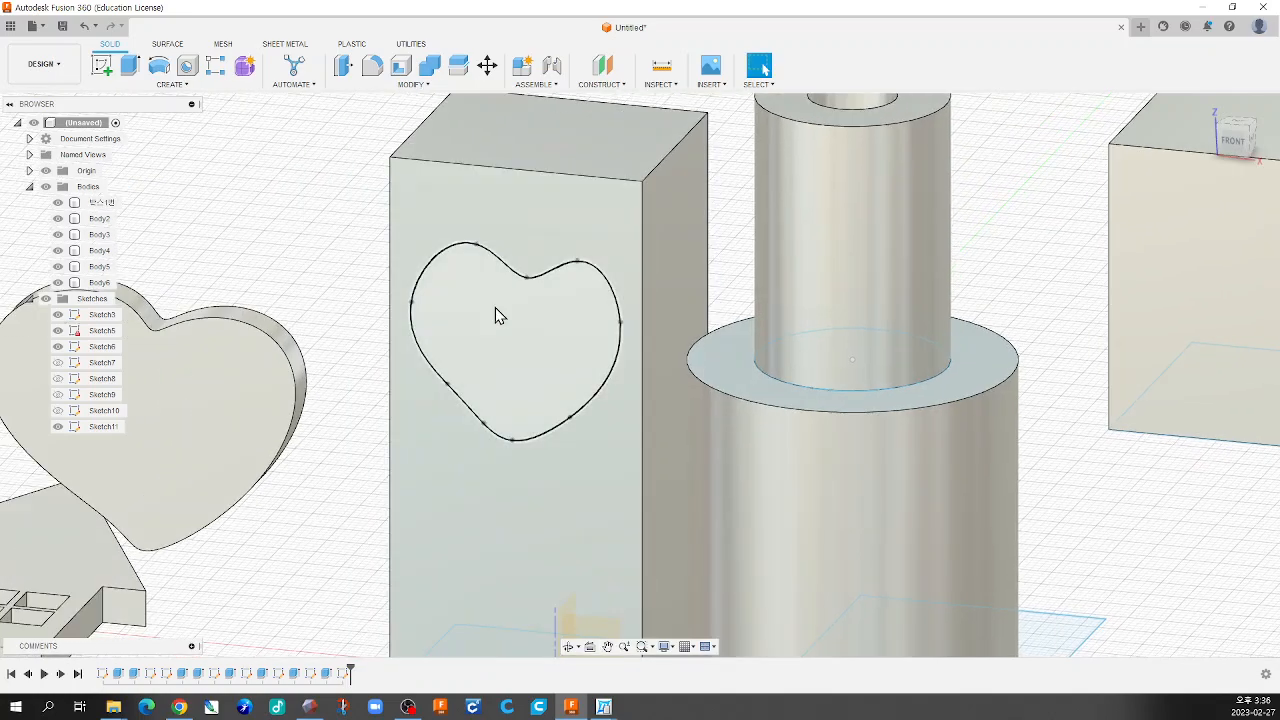
left_click(496, 308)
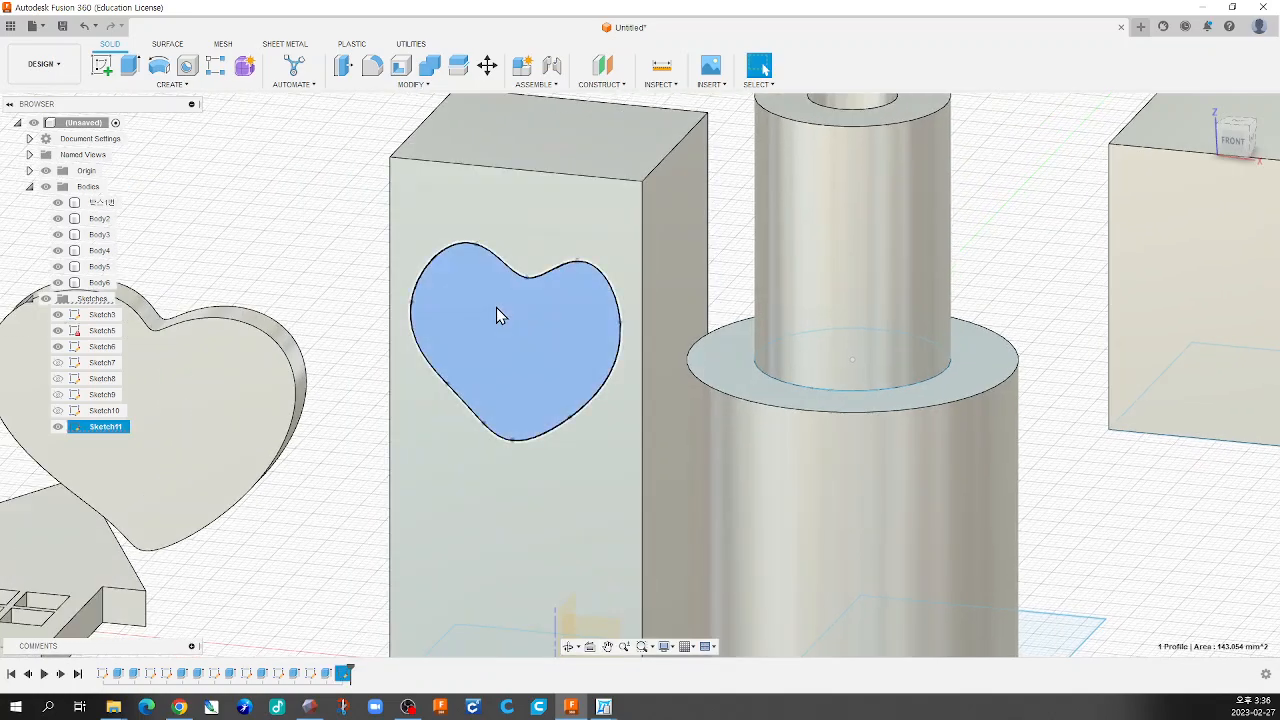
left_click(128, 68)
left_click_drag(501, 365, 494, 371)
middle_click_drag(503, 368, 489, 373, "shift")
left_click_drag(487, 368, 572, 332)
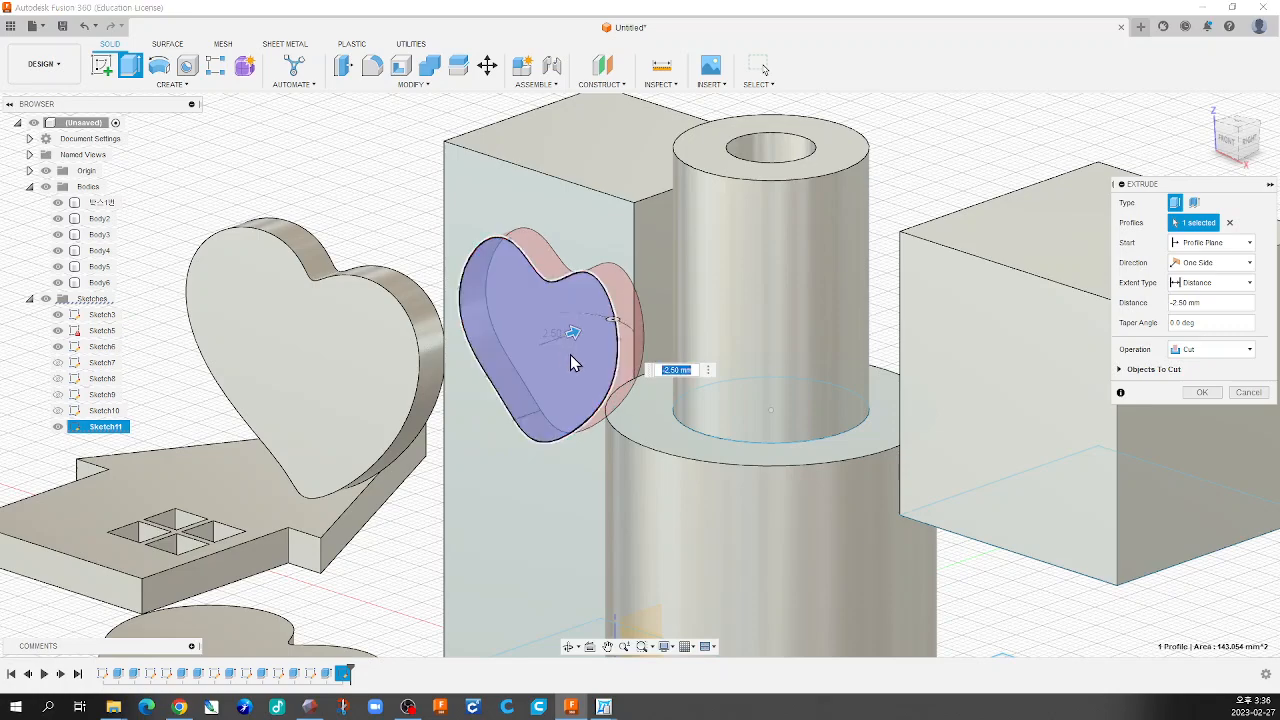
left_click(1202, 392)
Switch to the Fusion 360 textbook and read pages 29 and 30 on what a sketch and a sketch plane are
scroll(740, 432, "down", 4)
middle_click_drag(592, 416, 576, 338, "shift")
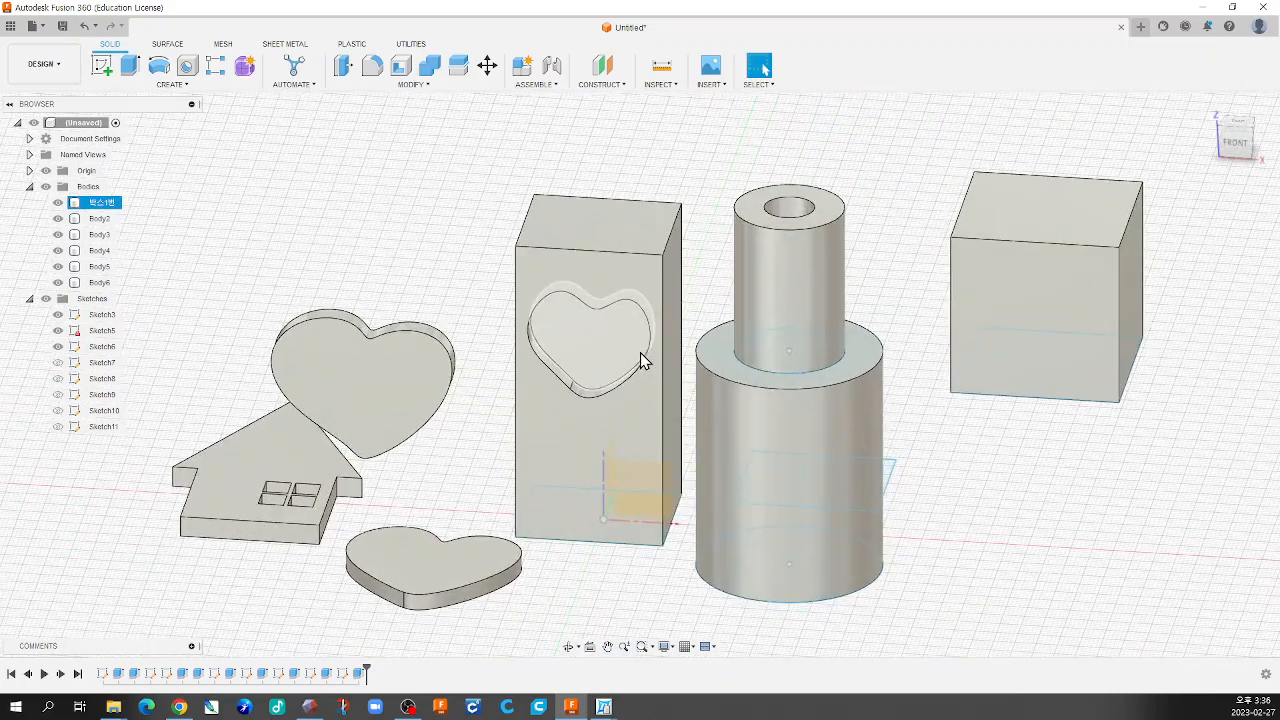
key("alt+Tab")
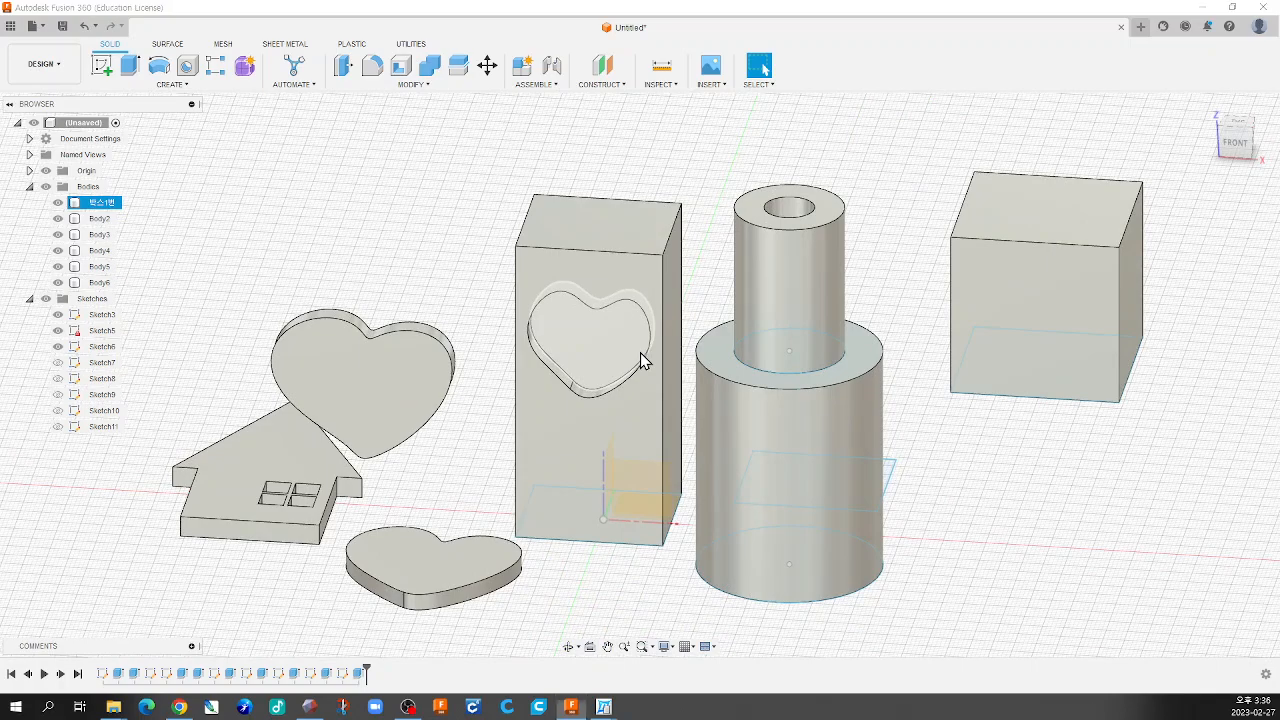
scroll(549, 380, "up", 10)
scroll(546, 375, "up", 1)
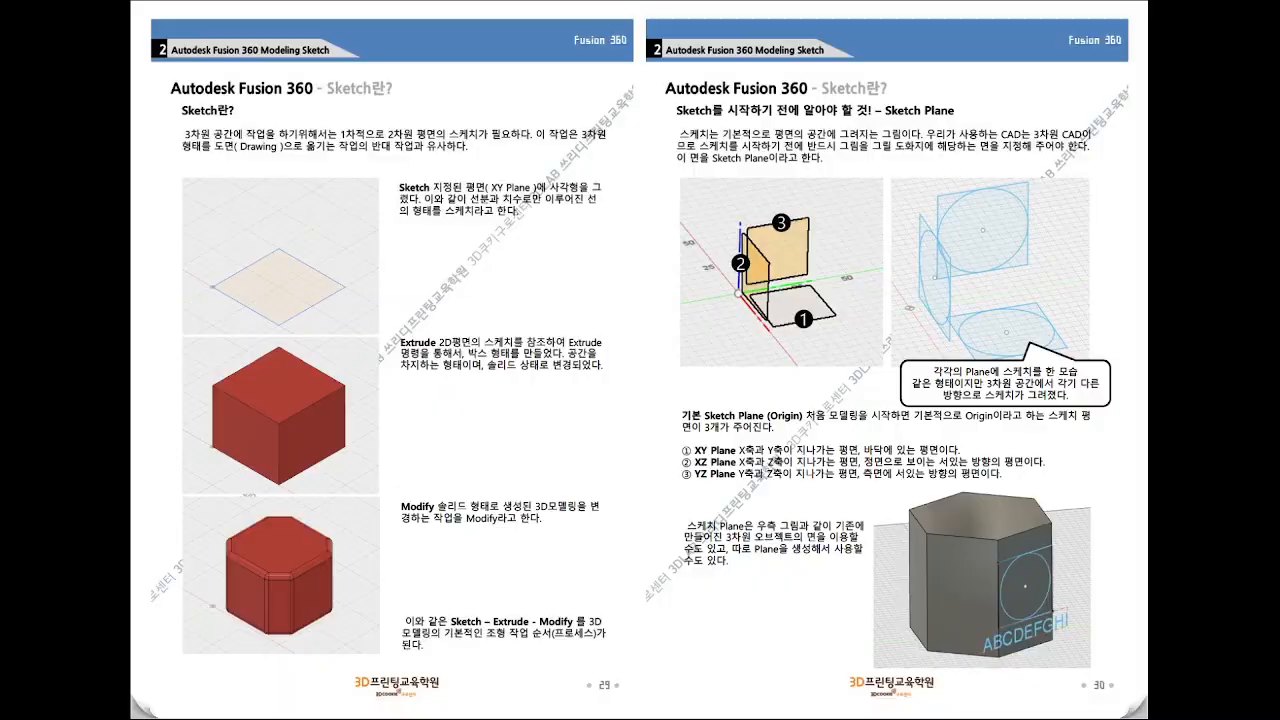
Switch back to Fusion 360 and start a new sketch on the front face of the cube
key("alt+Tab")
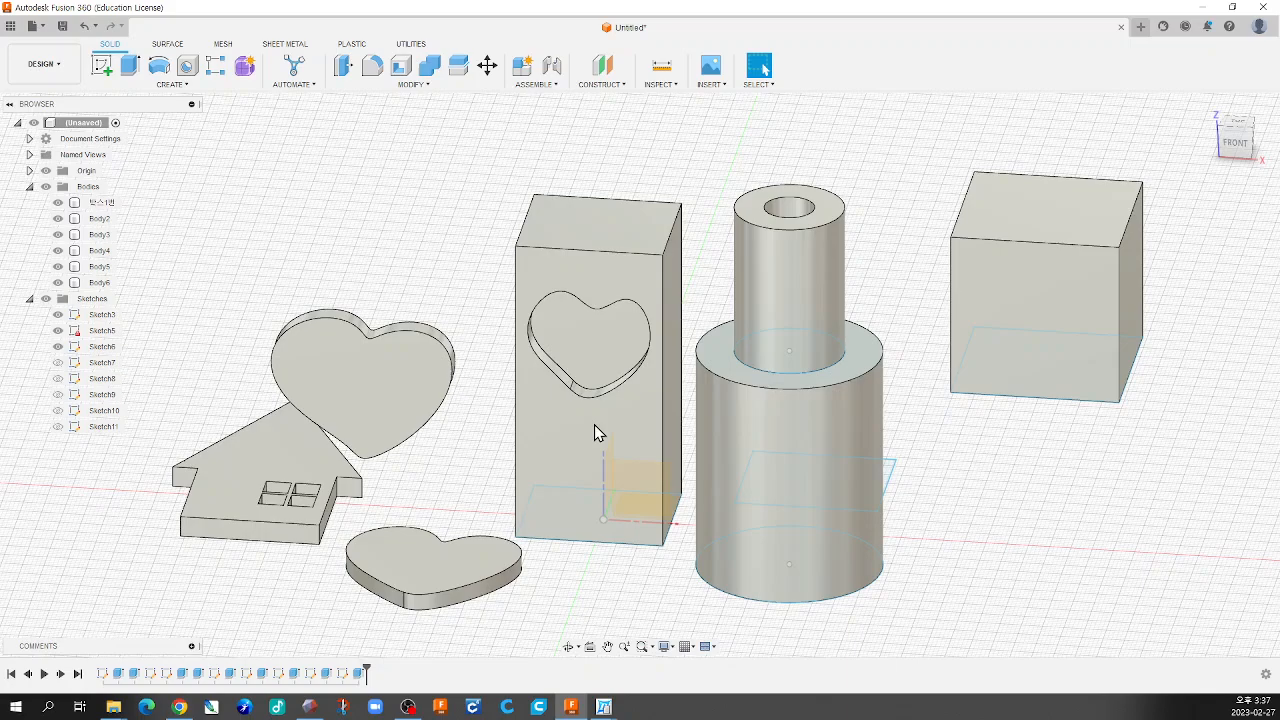
scroll(546, 314, "down", 2)
scroll(945, 275, "up", 4)
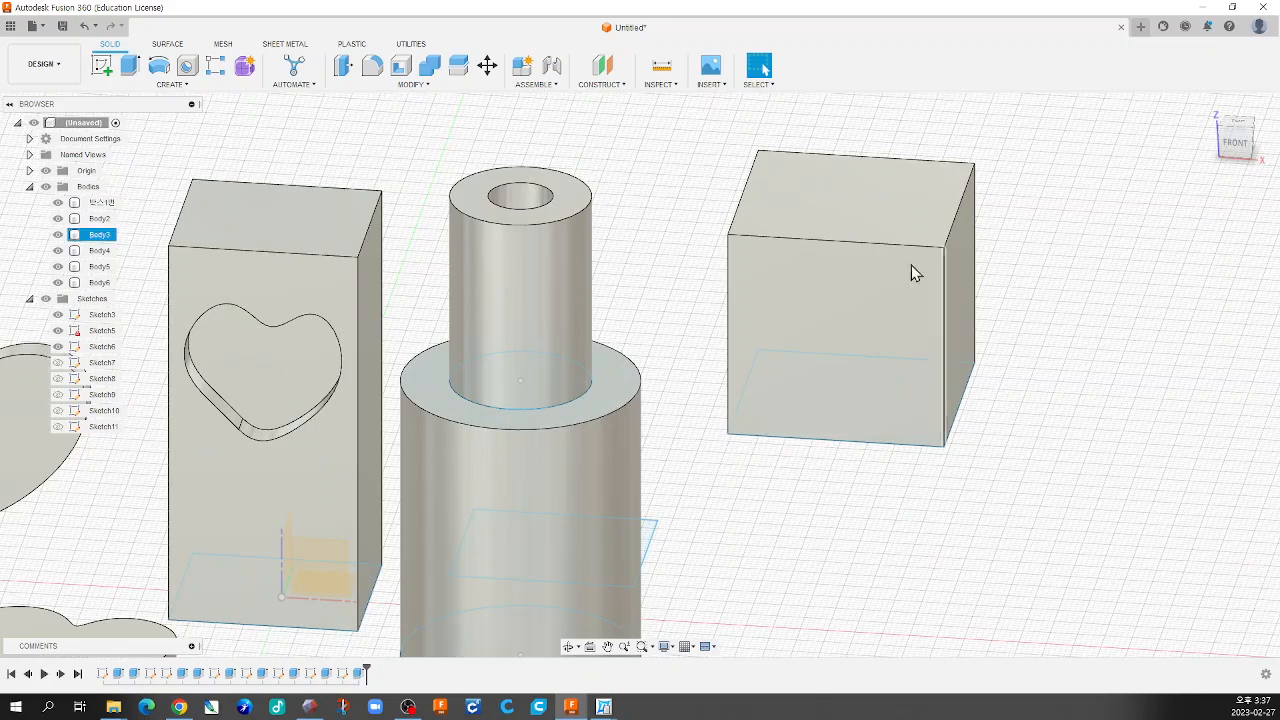
left_click(855, 289)
left_click(103, 66)
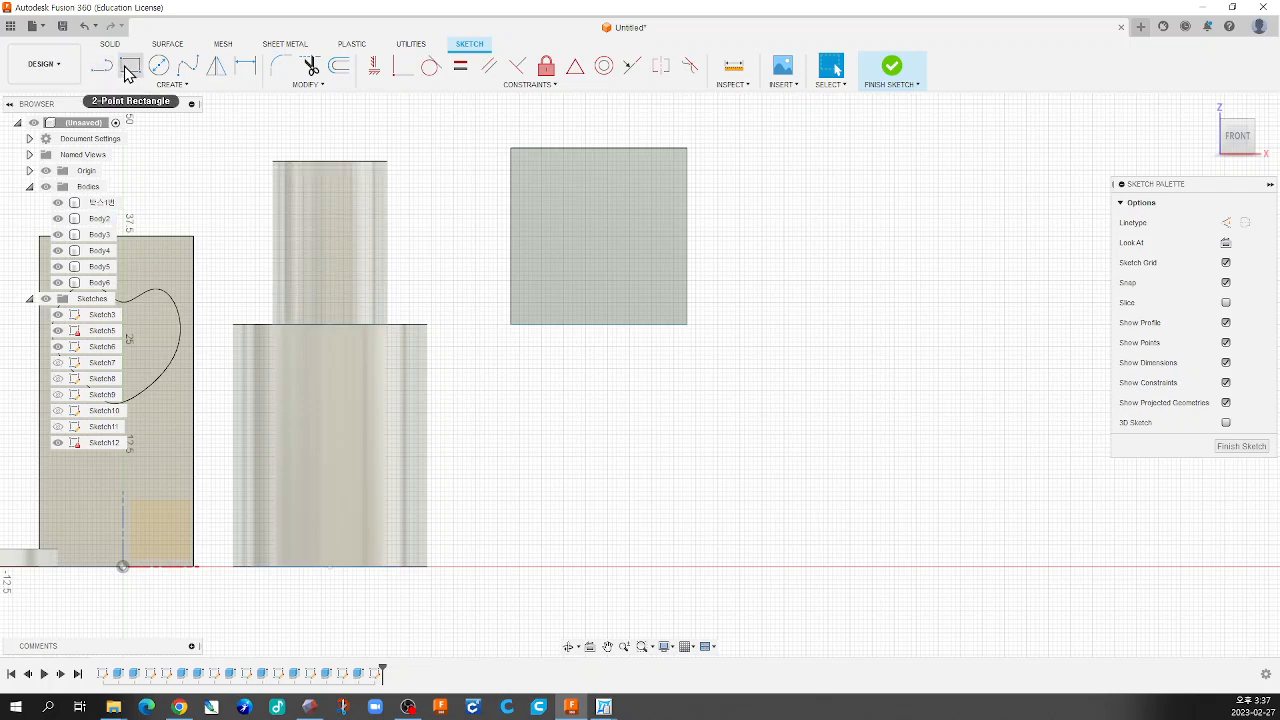
Activate the circle and fit point spline tools in turn, and finish the cube face sketch without drawing anything
left_click(160, 68)
left_click(187, 70)
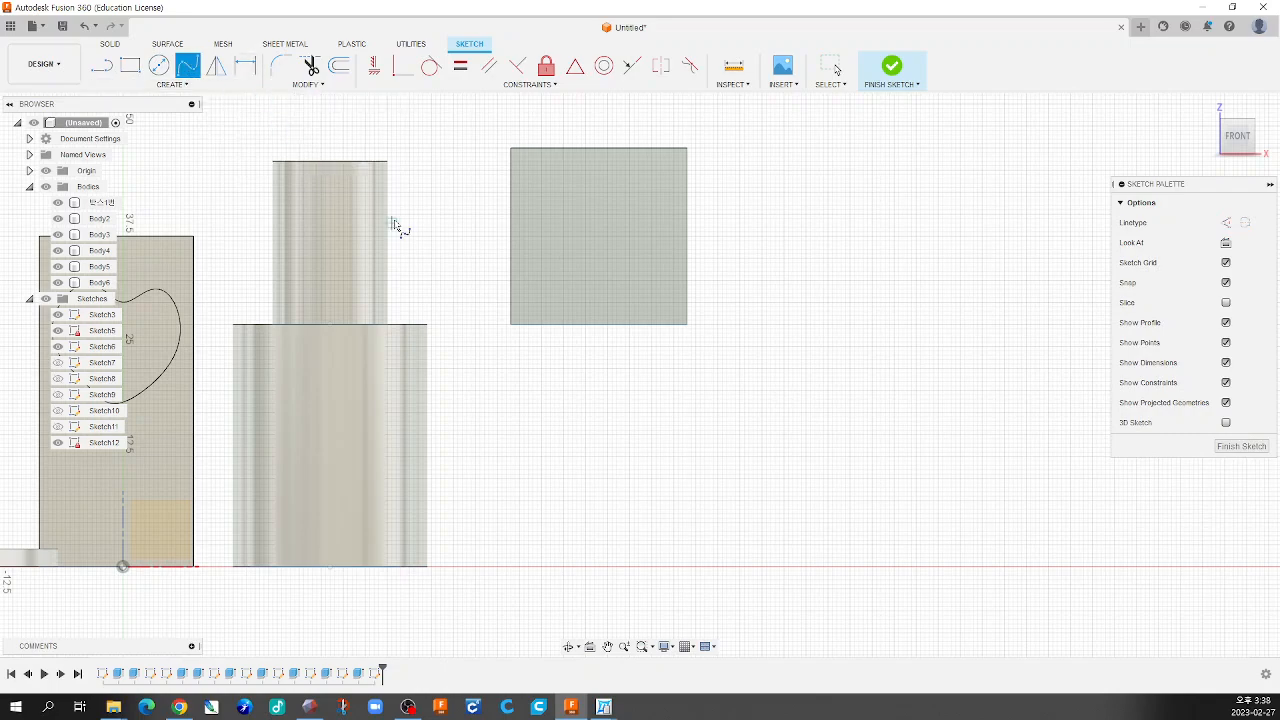
scroll(565, 345, "down", 3)
scroll(565, 345, "up", 3)
left_click(892, 66)
Examine the hearts, house, boxes and cylinders from several angles to compare the sketch planes they were built on
middle_click_drag(584, 300, 549, 346, "shift")
scroll(549, 346, "down", 3)
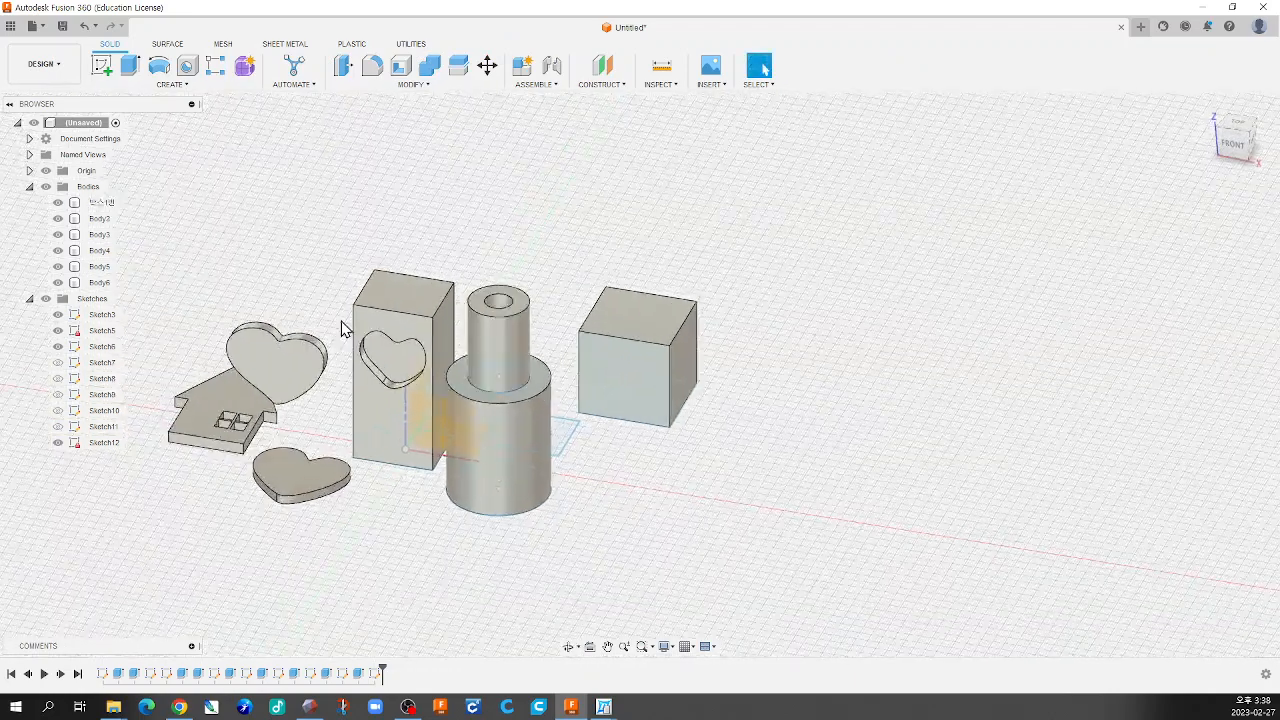
scroll(343, 325, "up", 2)
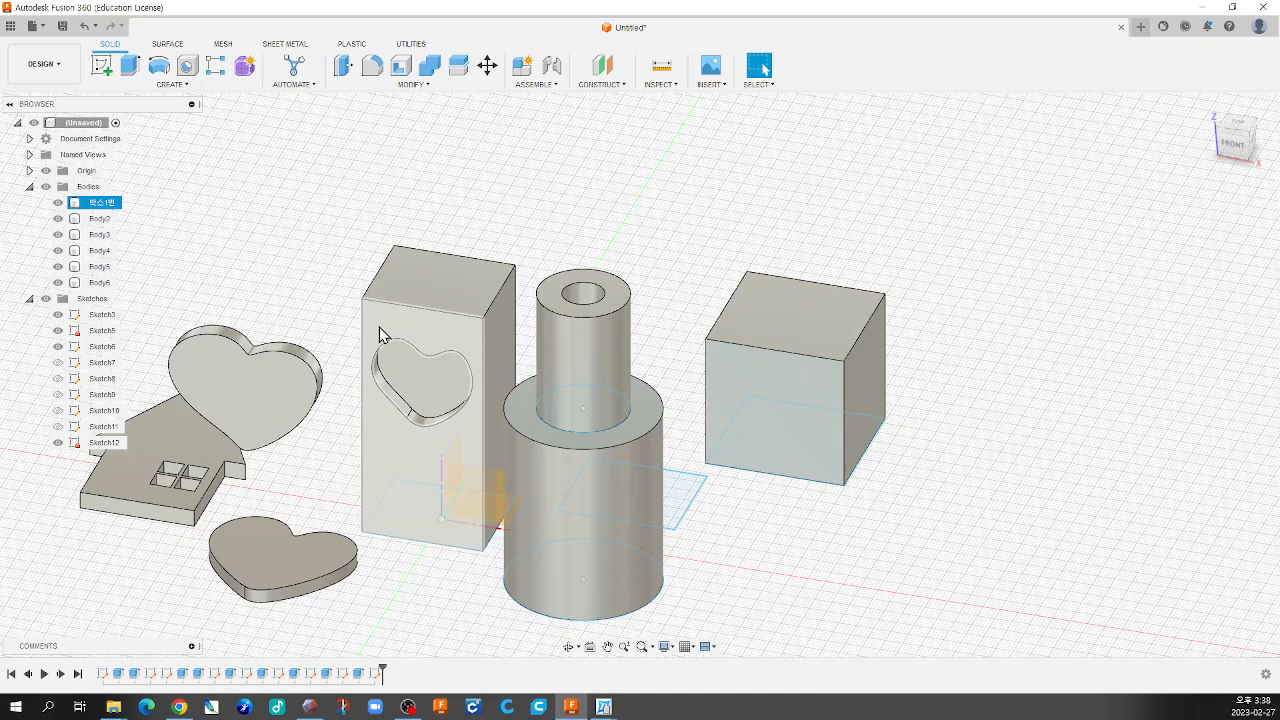
middle_click_drag(506, 354, 571, 498, "shift")
scroll(571, 498, "down", 2)
scroll(515, 426, "up", 4)
middle_click_drag(590, 437, 548, 471, "shift")
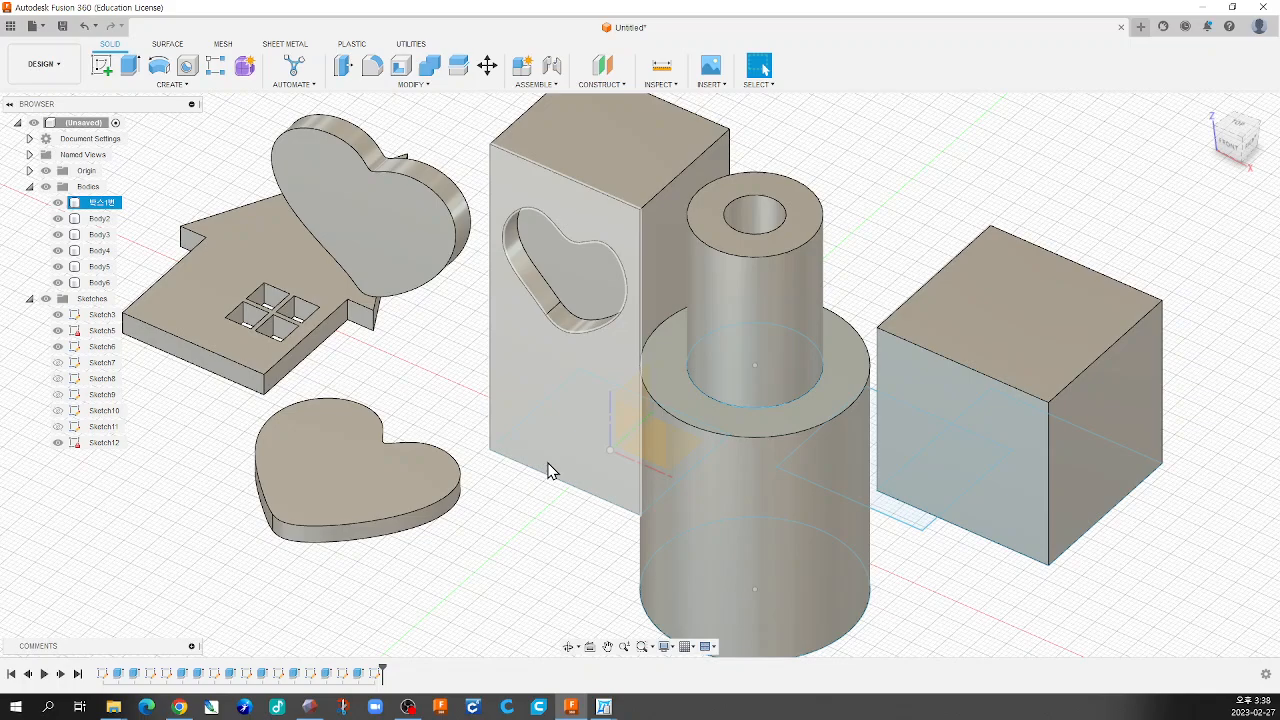
middle_click_drag(548, 471, 587, 463, "shift")
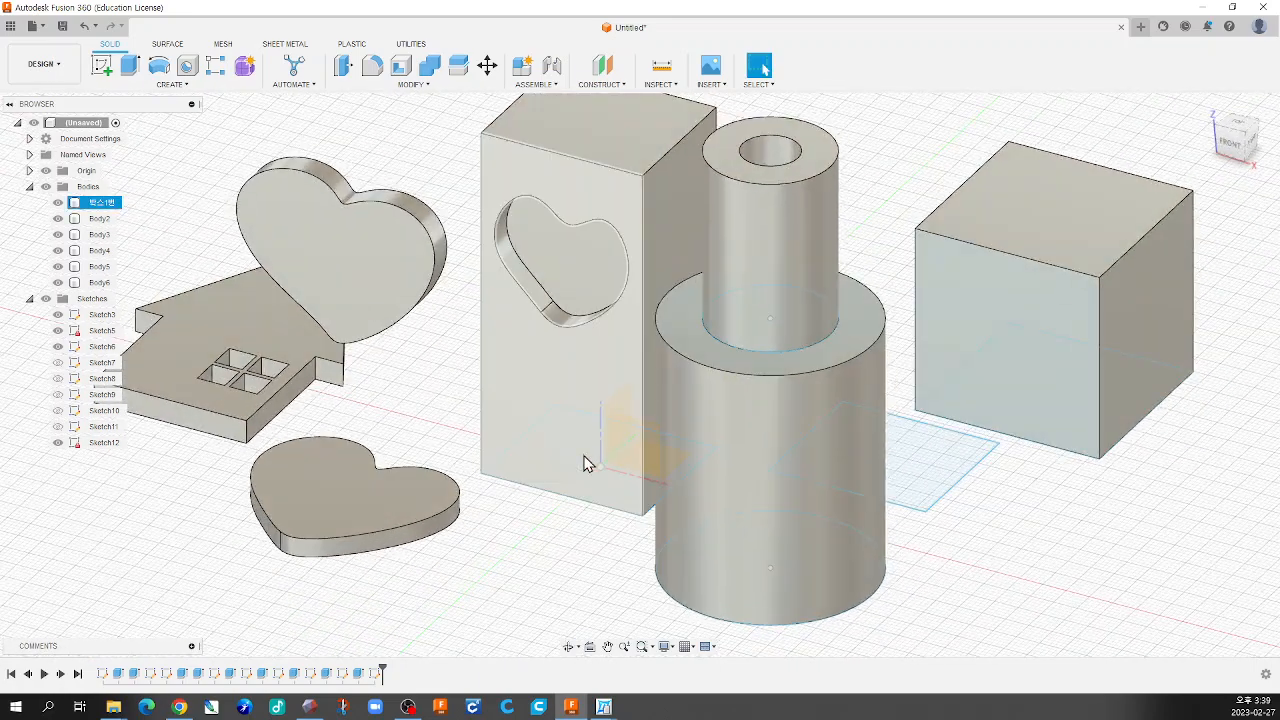
left_click(492, 527)
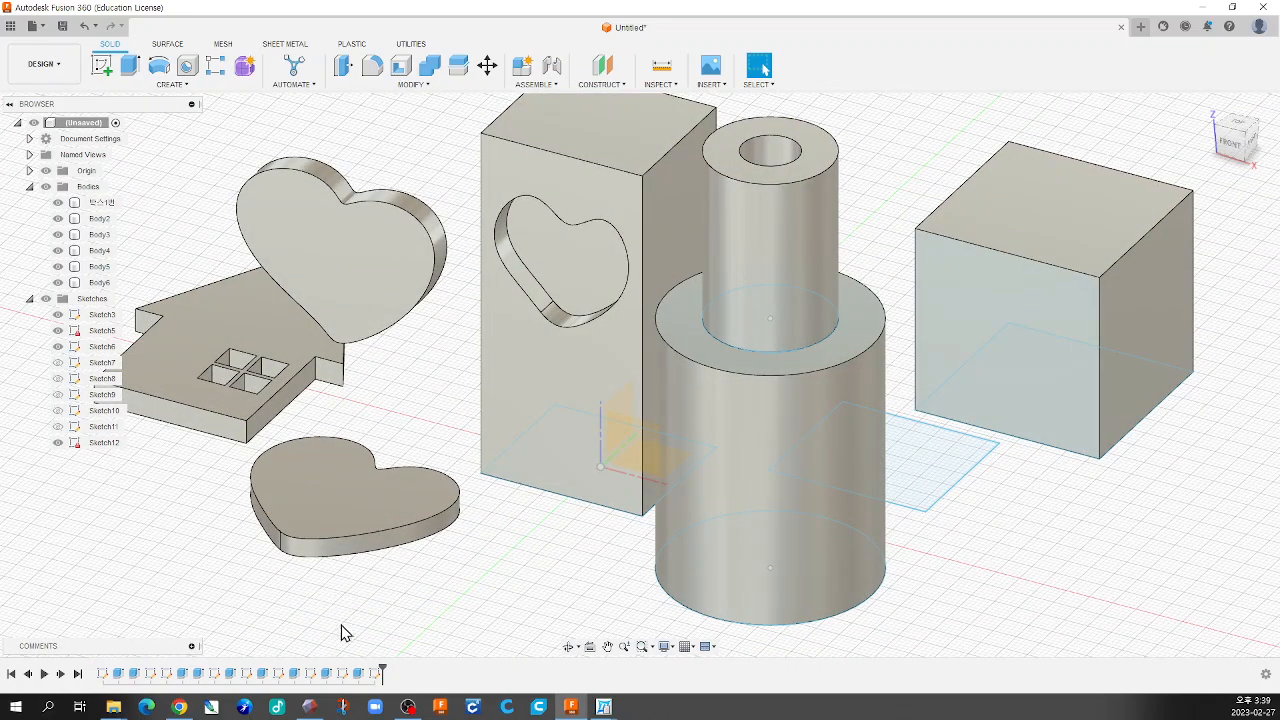
scroll(530, 552, "down", 3)
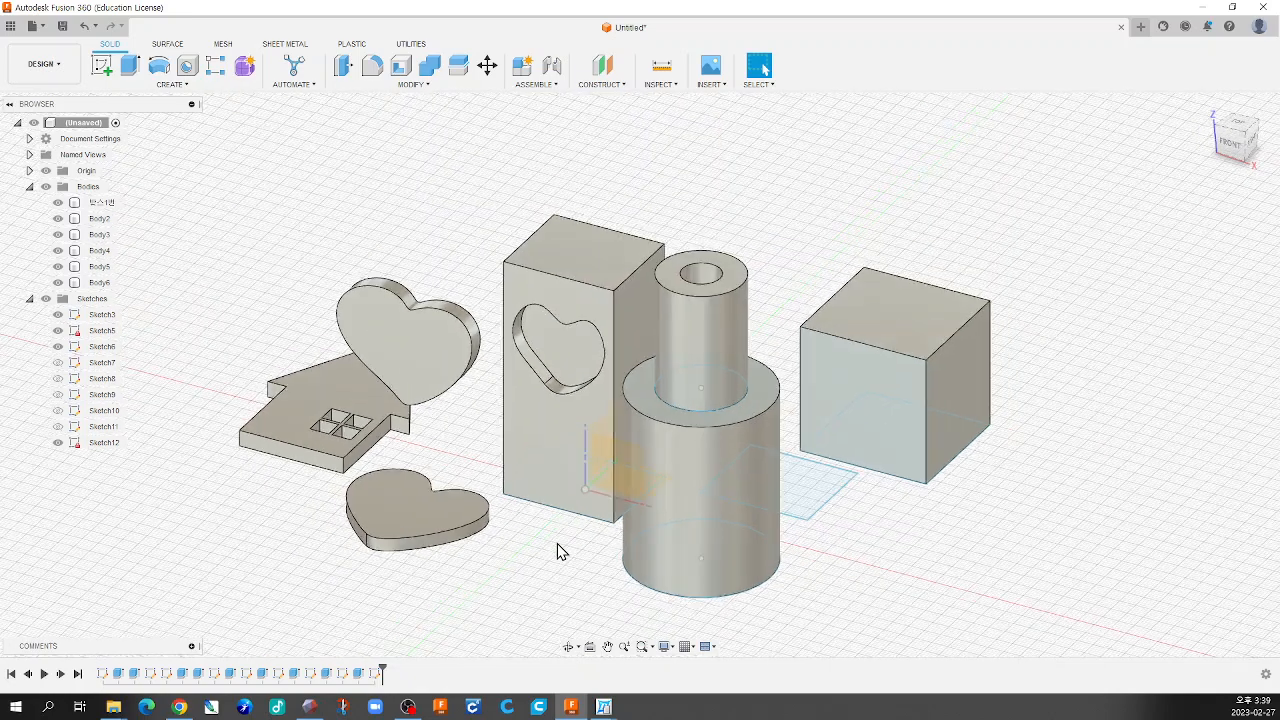
scroll(540, 560, "up", 1)
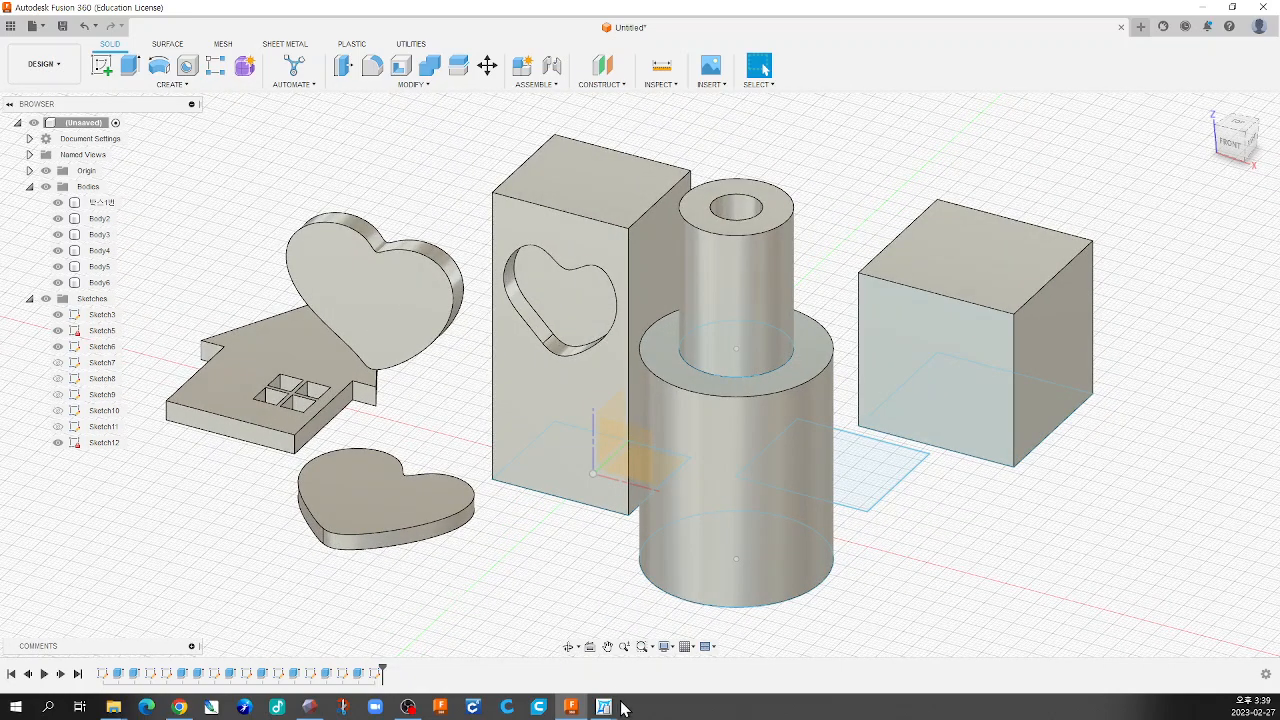
Switch to DaView and browse the 3D printer exam PDF to the part drawing on page 5
mouse_move(606, 708)
left_click(668, 670)
scroll(783, 548, "down", 10)
scroll(783, 548, "down", 6)
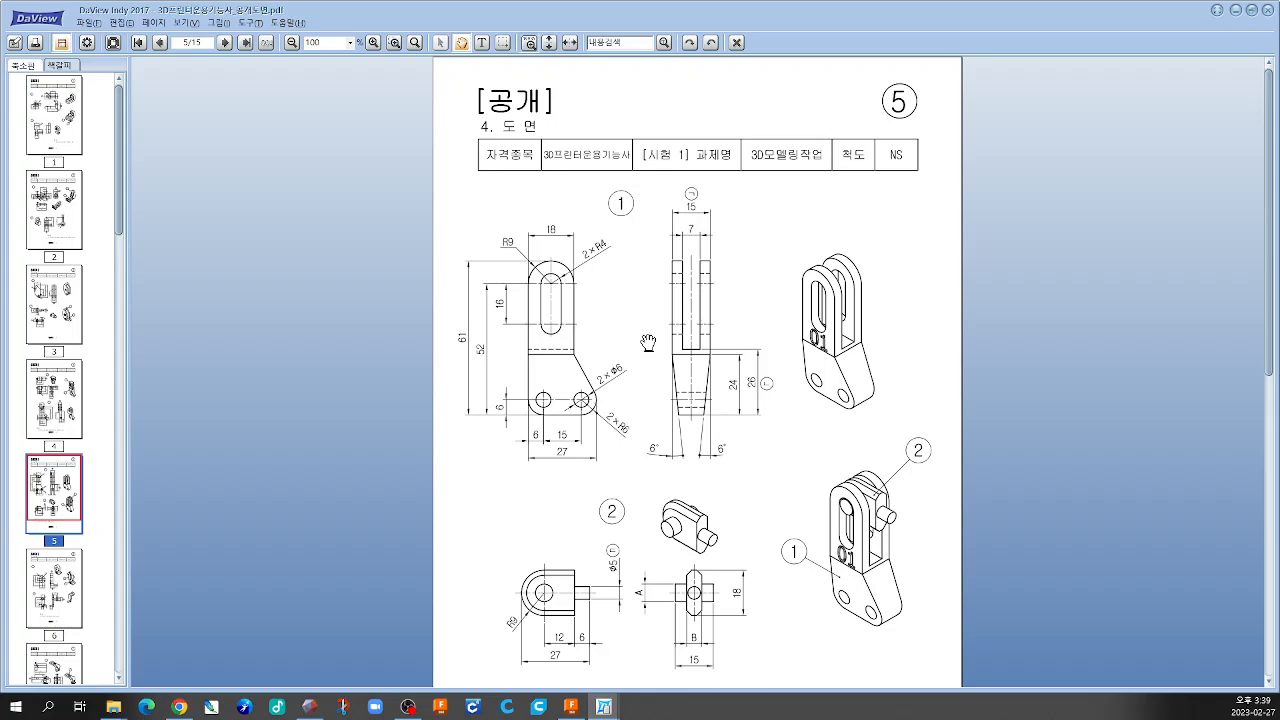
Switch back to Fusion 360 and examine the hearts, house, boxes and cylinders
key("alt+Tab")
scroll(640, 465, "down", 6)
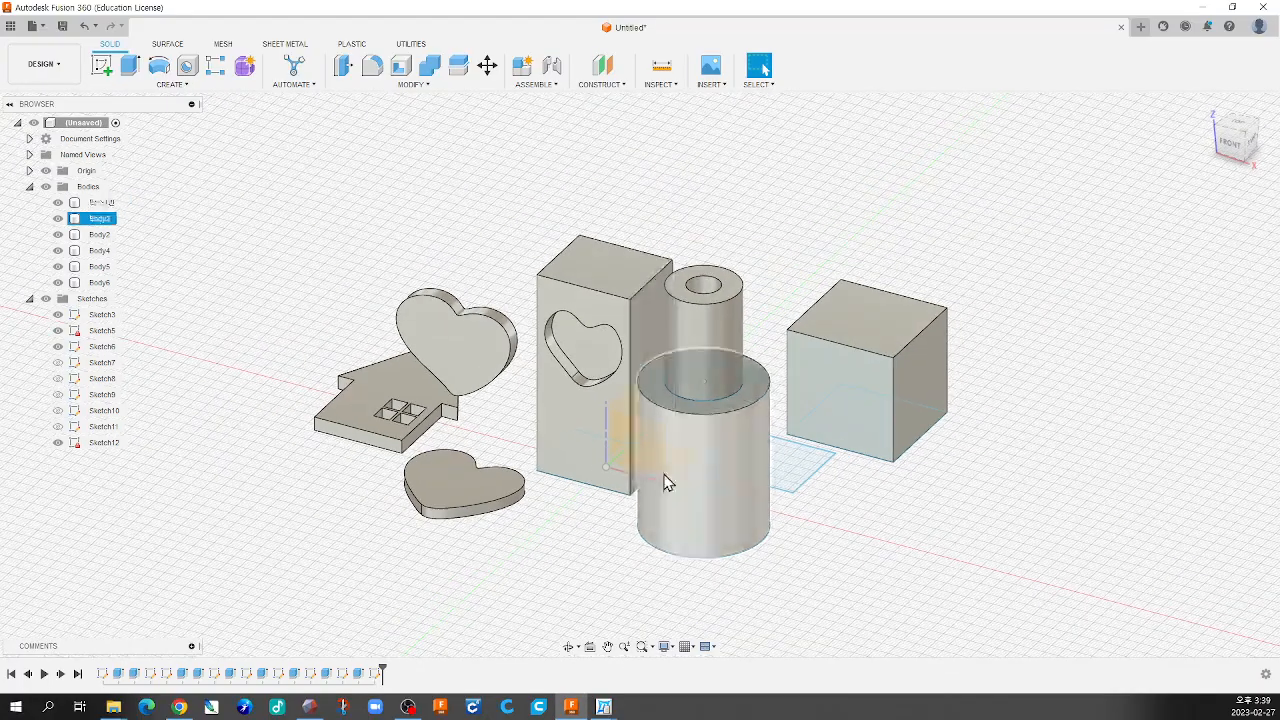
scroll(749, 505, "up", 3)
scroll(637, 457, "up", 5)
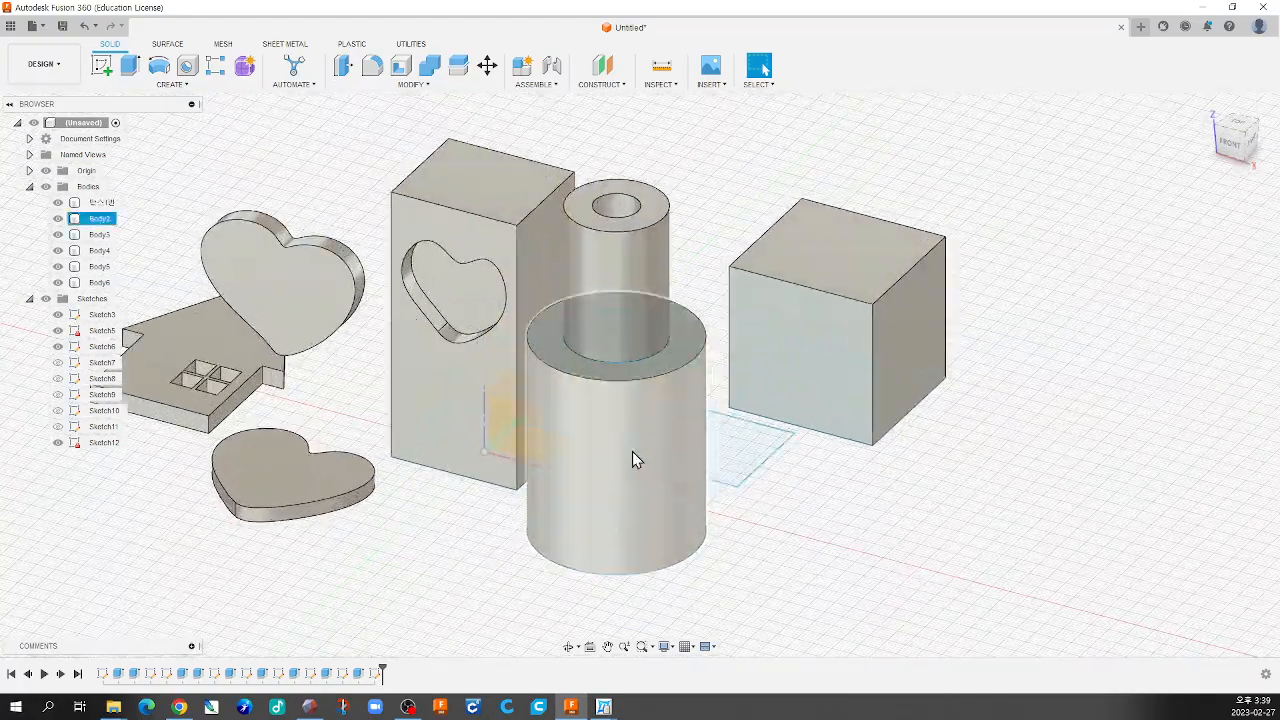
scroll(474, 431, "down", 4)
scroll(404, 417, "up", 4)
scroll(404, 417, "down", 2)
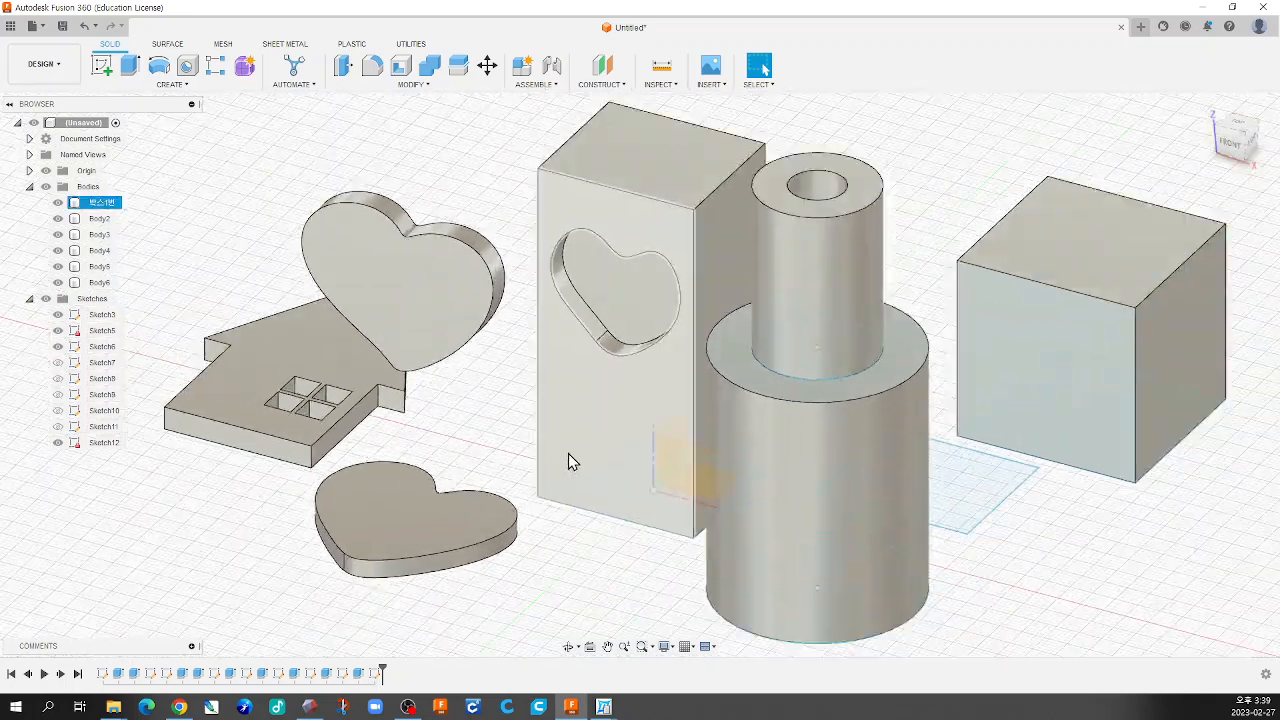
scroll(571, 457, "up", 4)
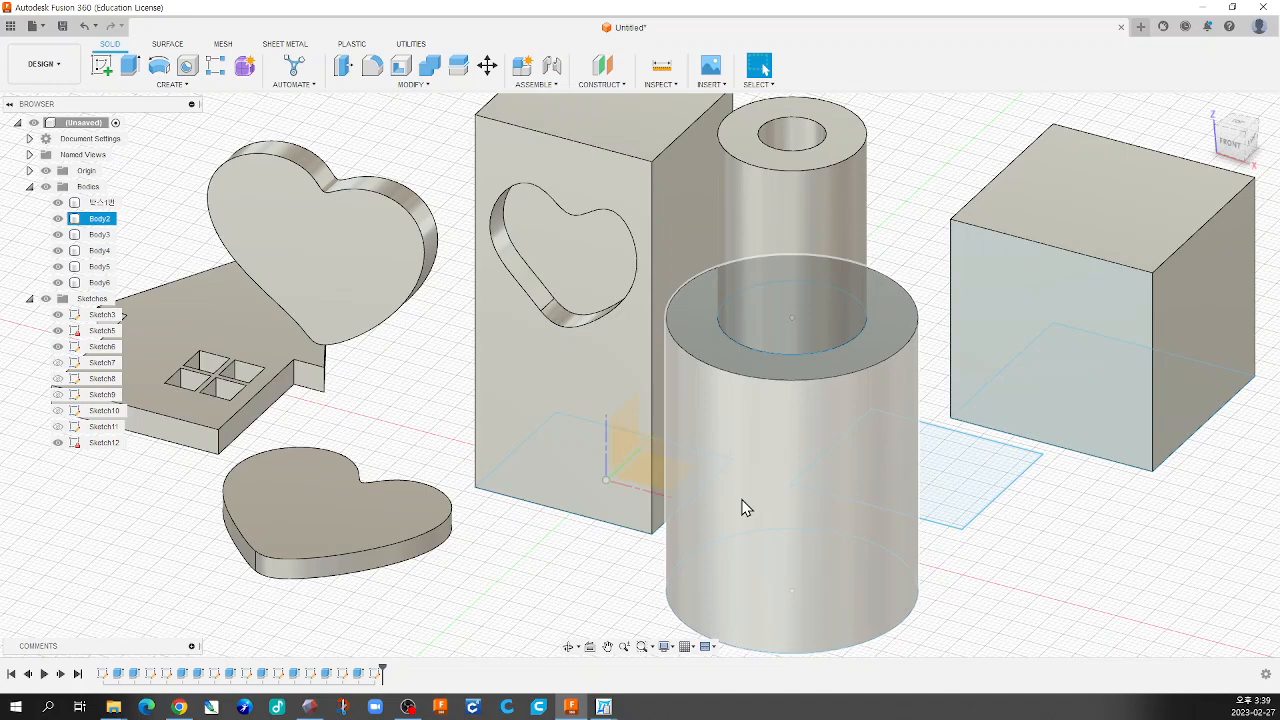
scroll(780, 291, "down", 3)
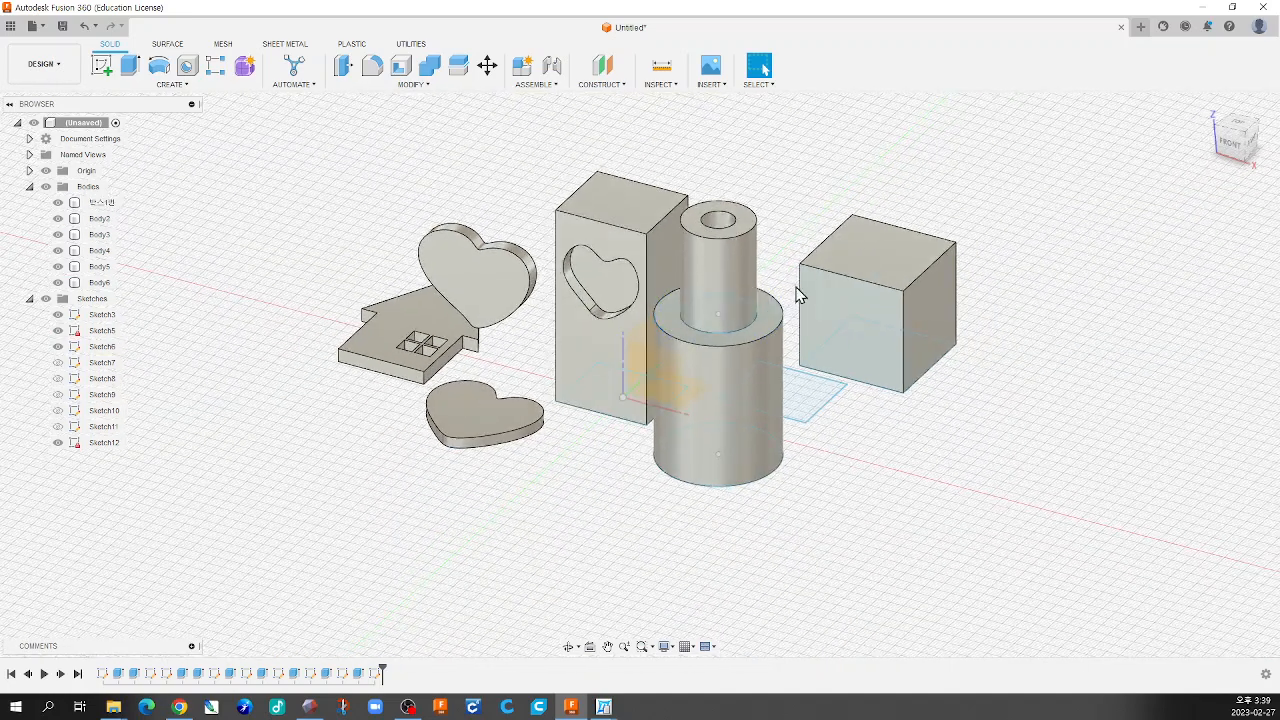
Measure the distance between the lower and upper front edges of the tall box with the heart cut
scroll(775, 290, "up", 2)
left_click(661, 66)
left_click(550, 466)
left_click(559, 209)
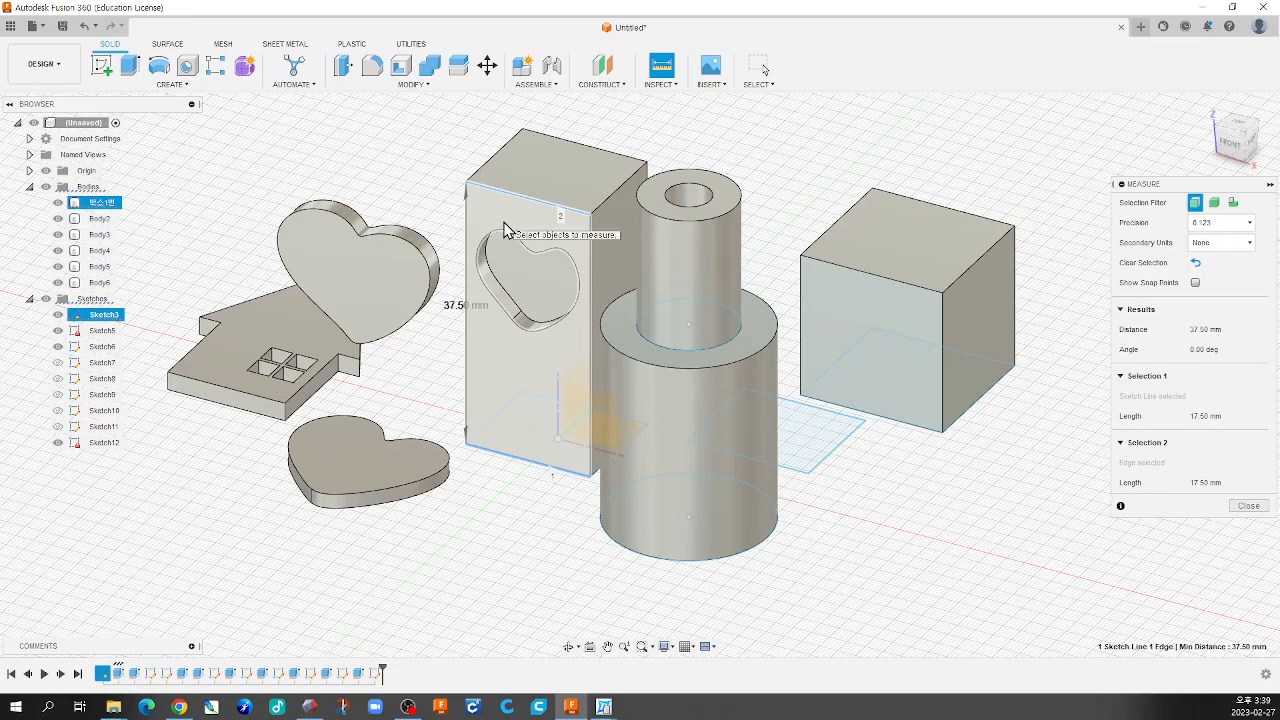
left_click(1248, 505)
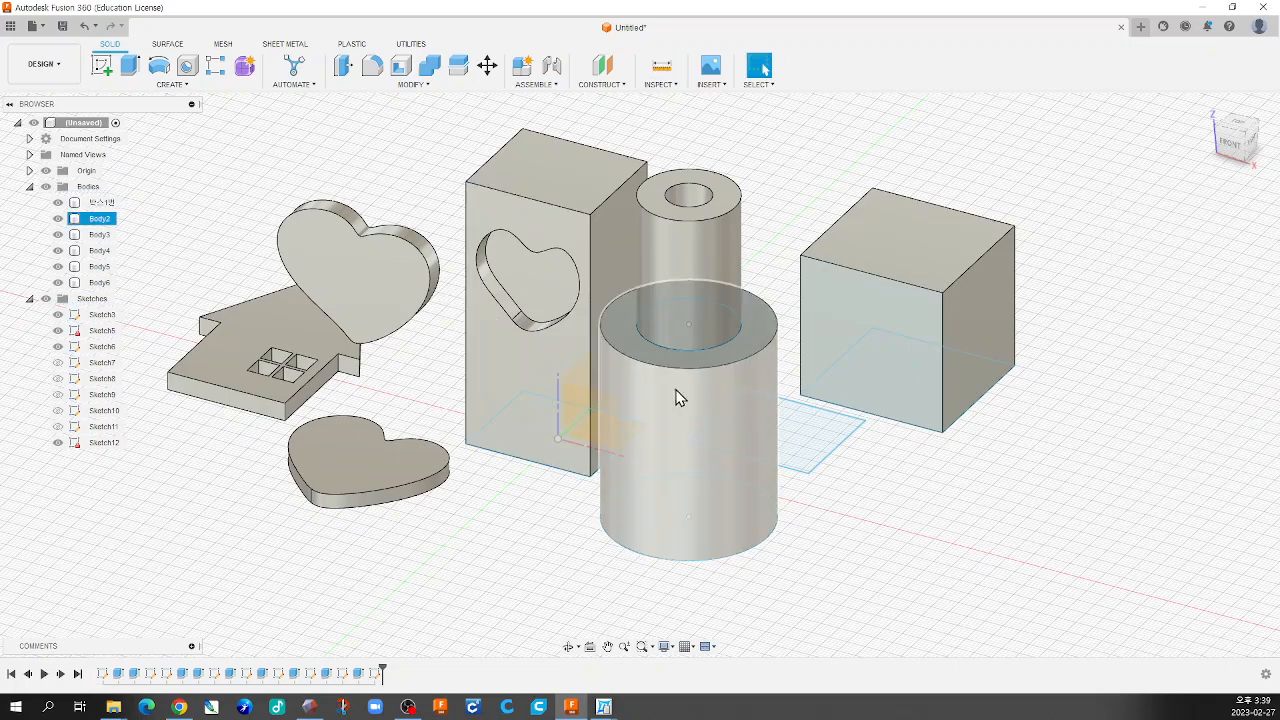
scroll(660, 395, "down", 3)
scroll(669, 399, "up", 2)
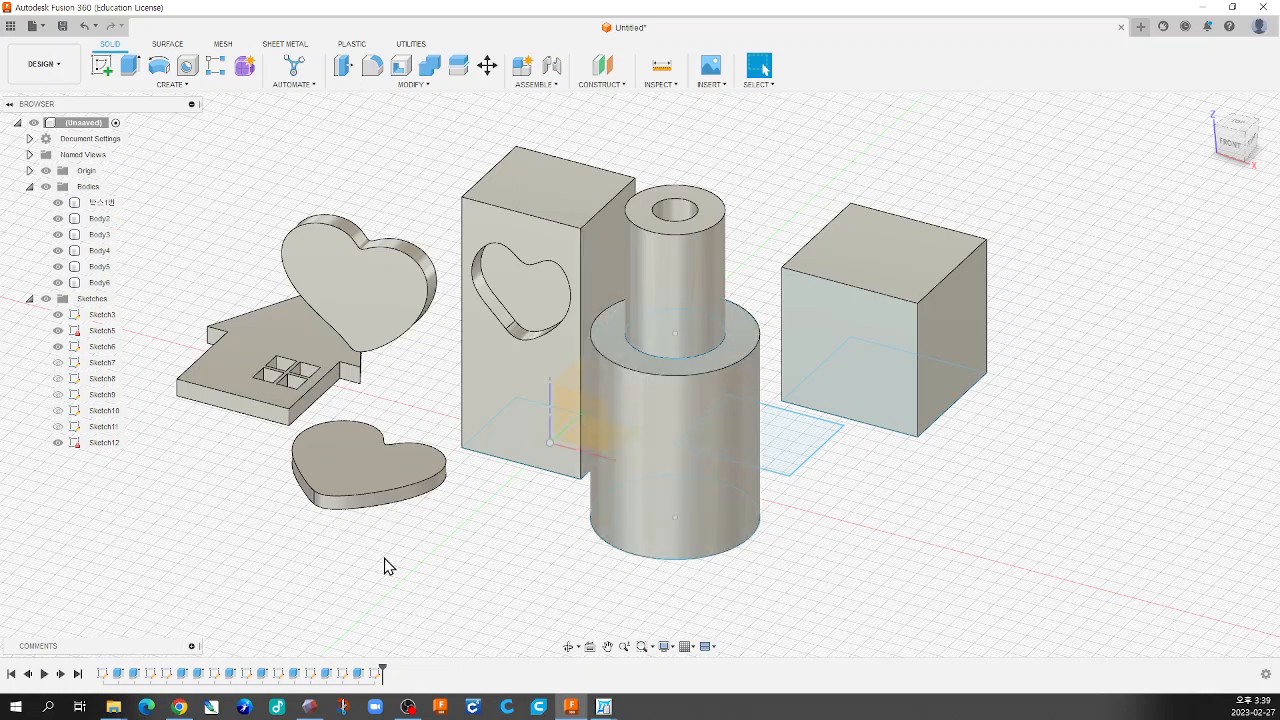
Create a new design, show its origin, and start a sketch on the XY plane
left_click(1140, 27)
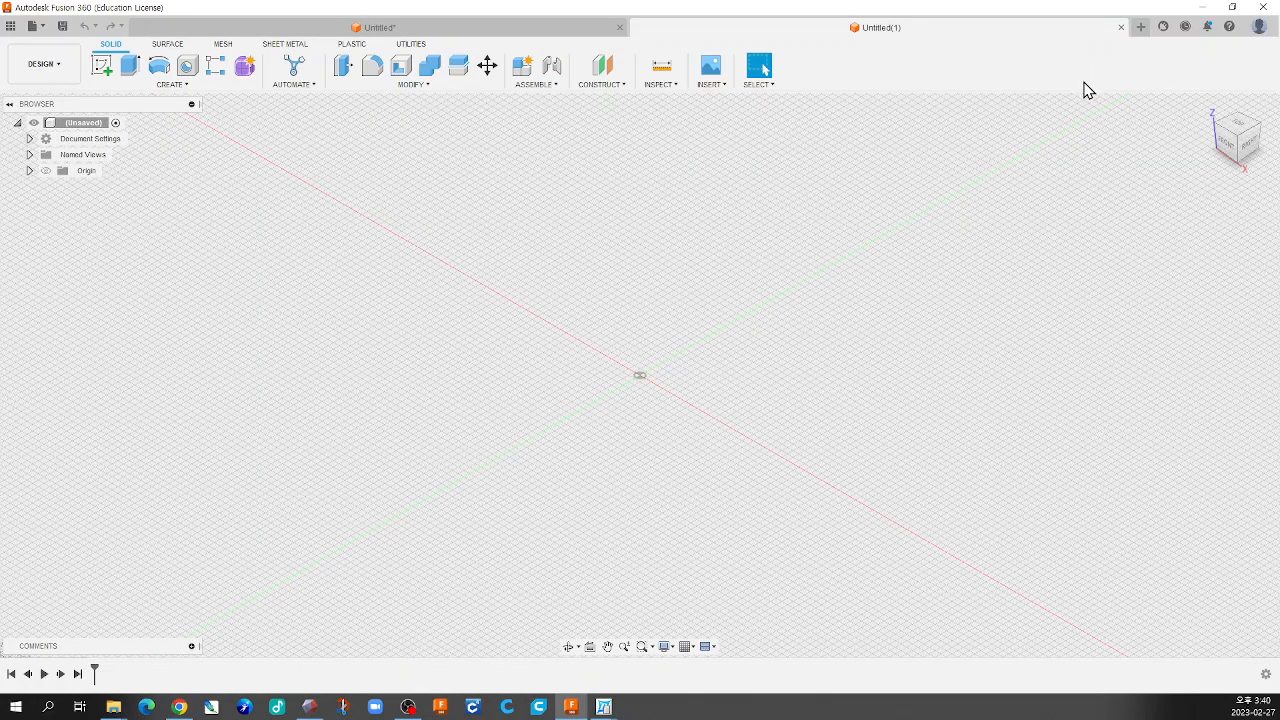
left_click(45, 170)
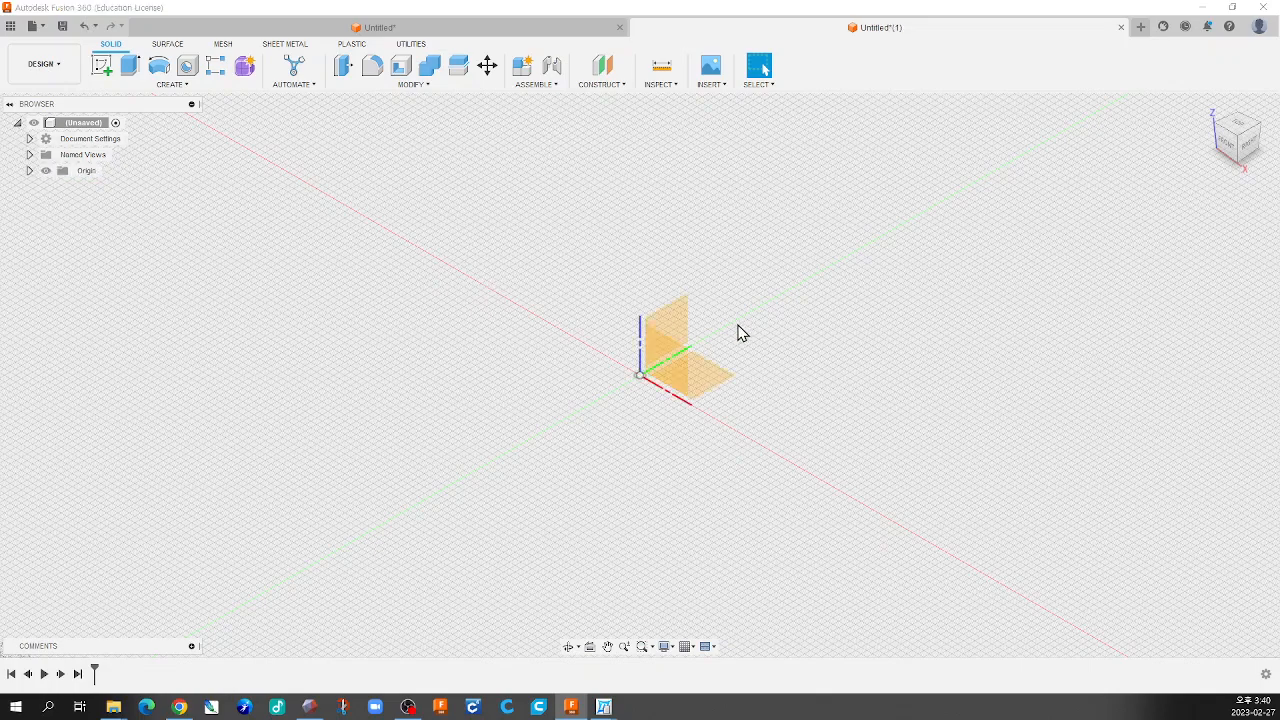
left_click(703, 378)
middle_click_drag(506, 391, 540, 418, "shift")
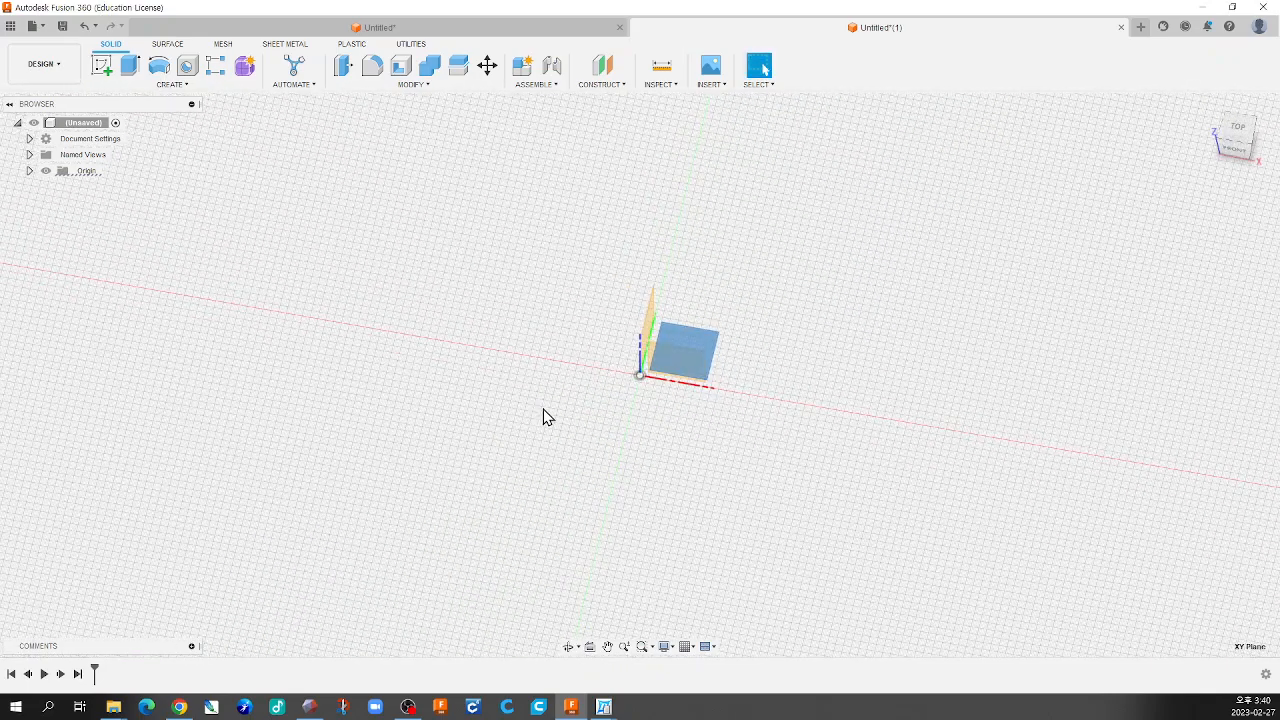
left_click(105, 71)
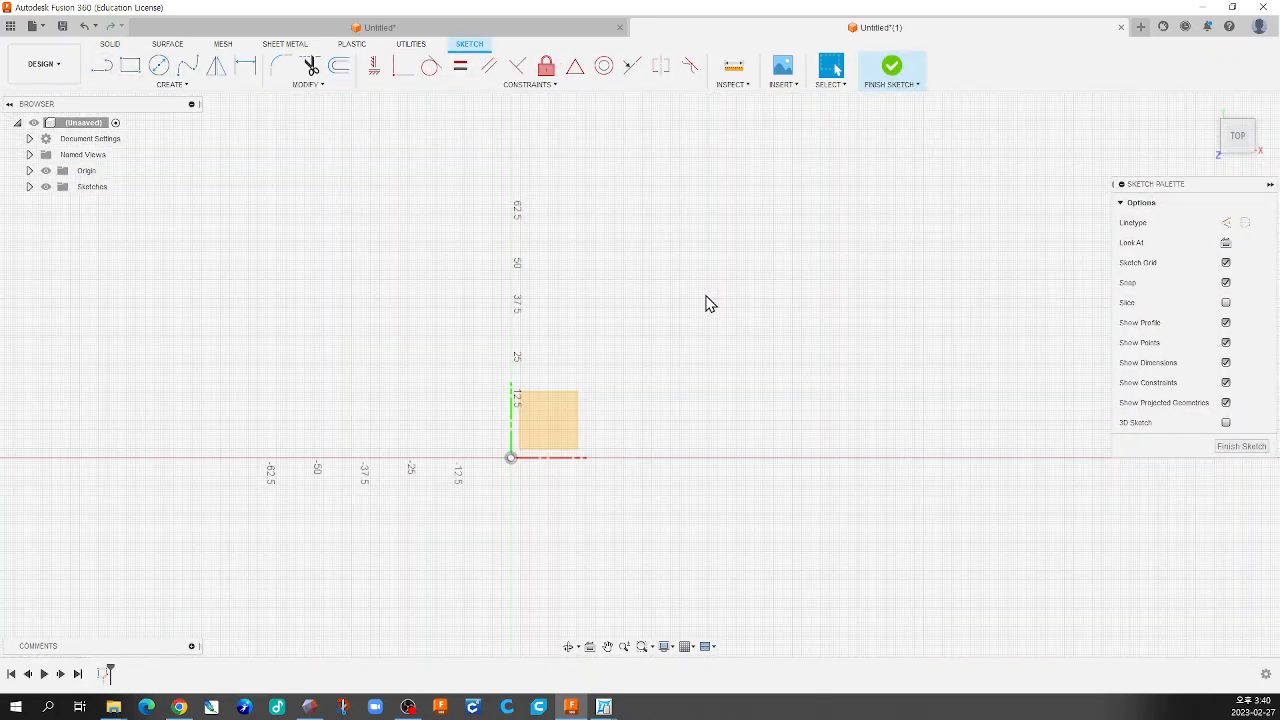
Draw a closed L-shaped profile with lines above the origin, its inner vertical edge about 20.5 mm long, and end the Line tool
left_click(103, 68)
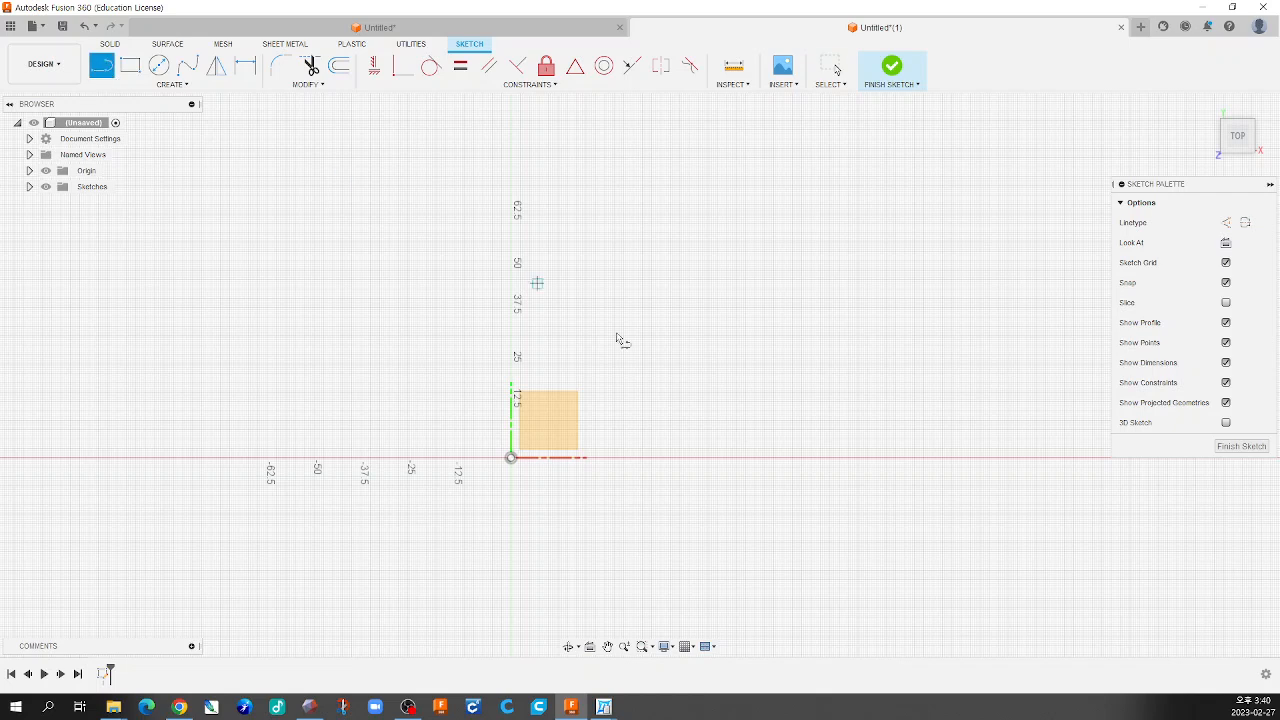
left_click(580, 260)
left_click(582, 379)
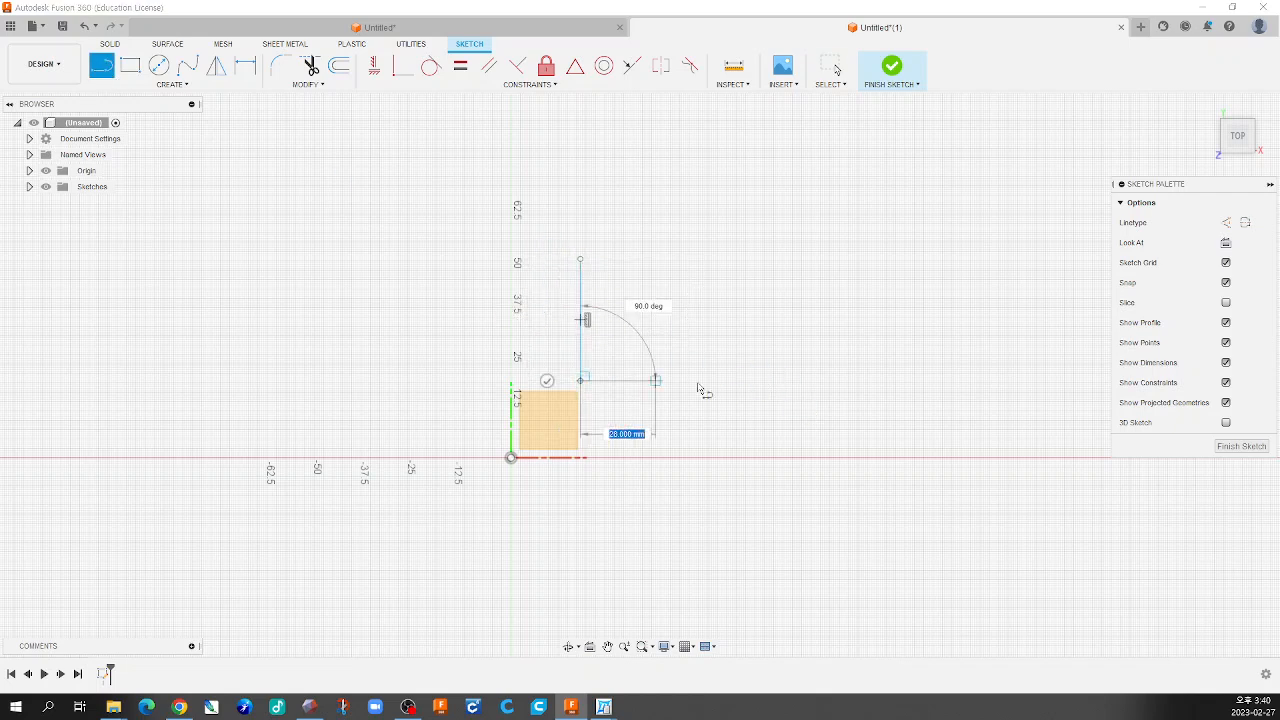
left_click(741, 380)
left_click(741, 338)
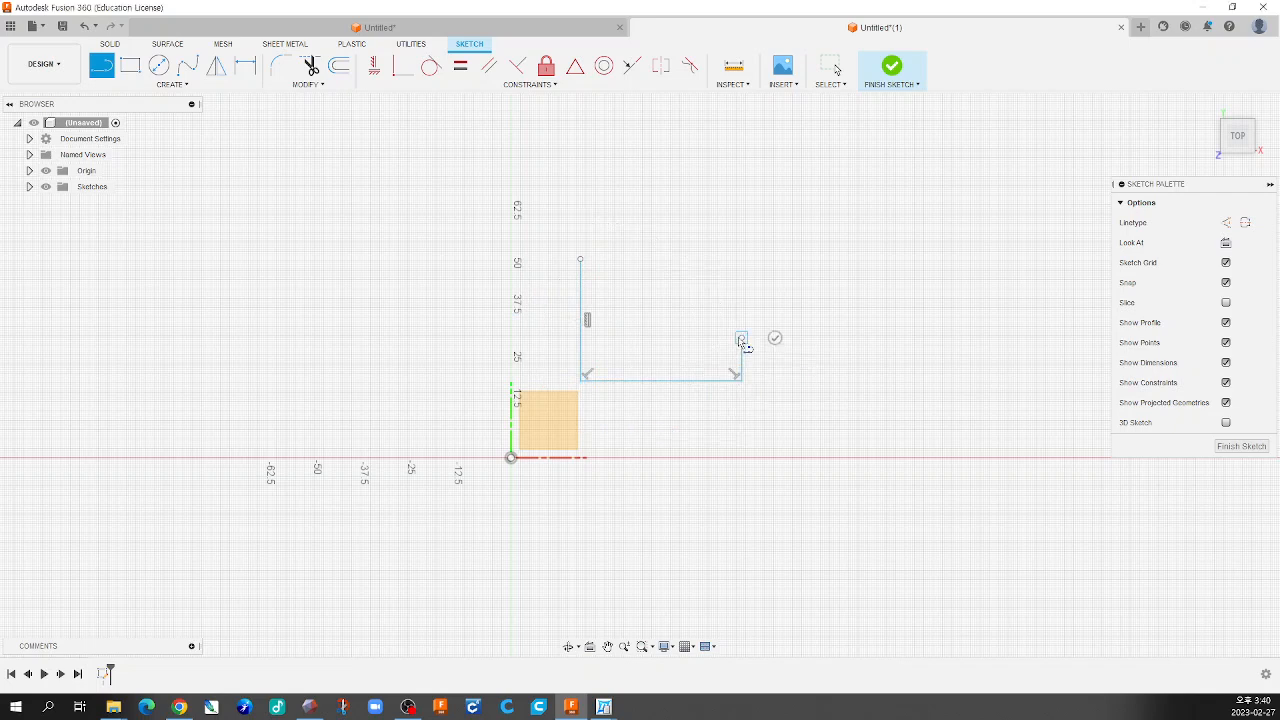
left_click(625, 338)
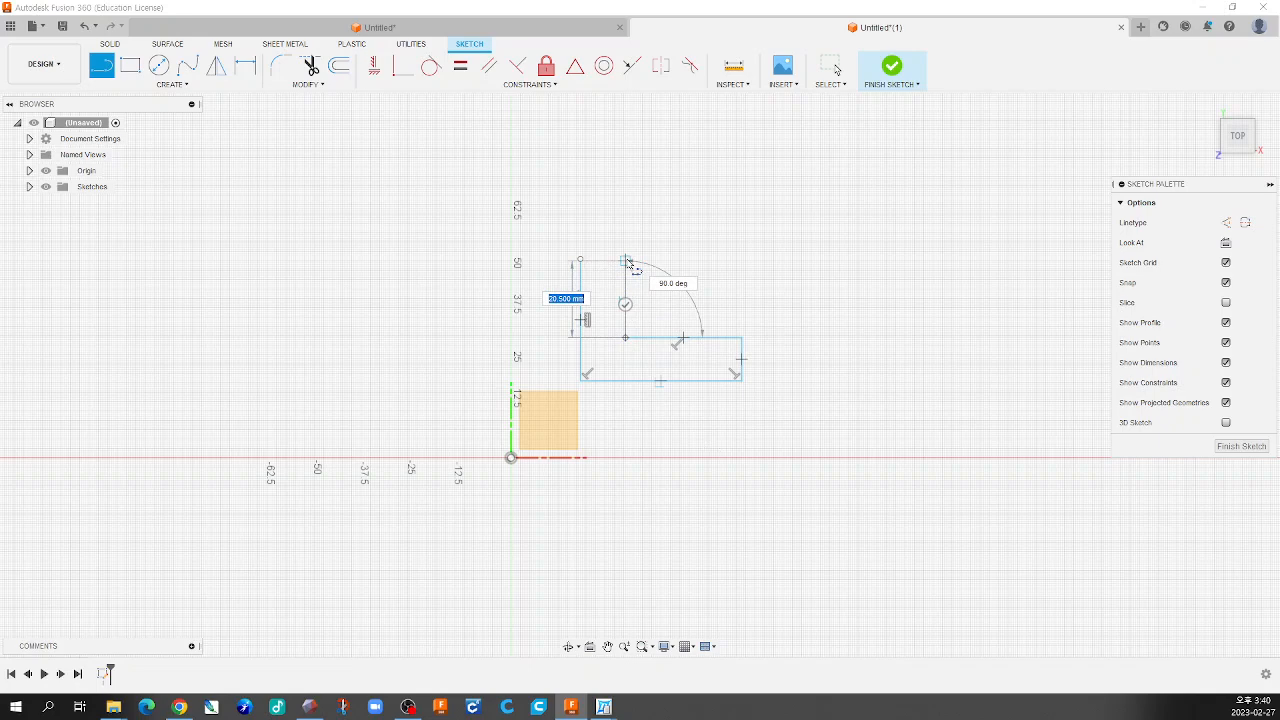
scroll(630, 265, "up", 5)
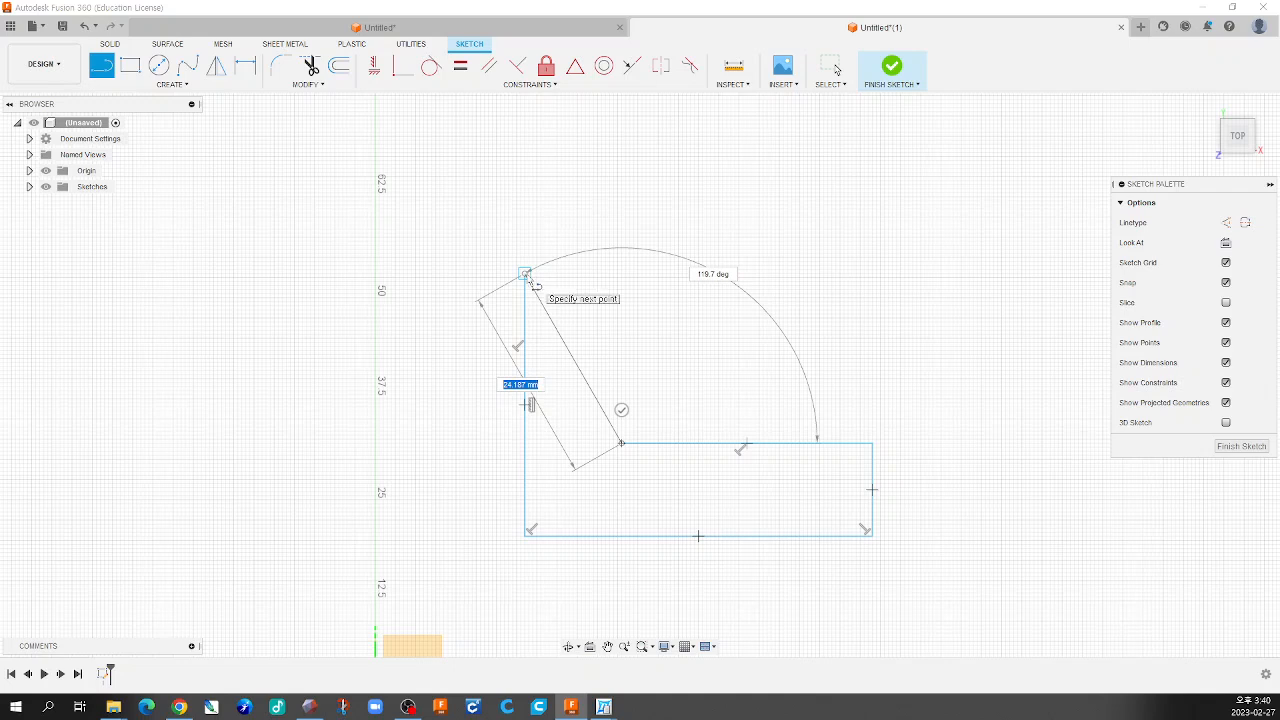
left_click(621, 274)
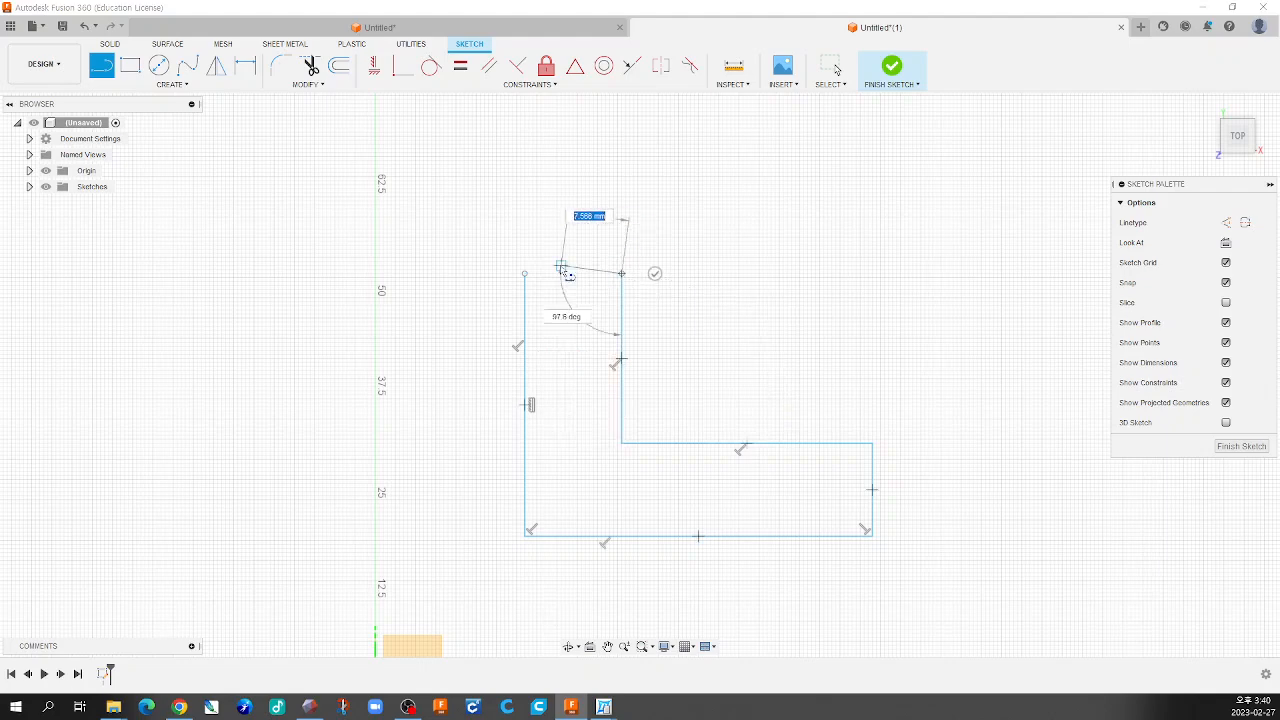
left_click(525, 273)
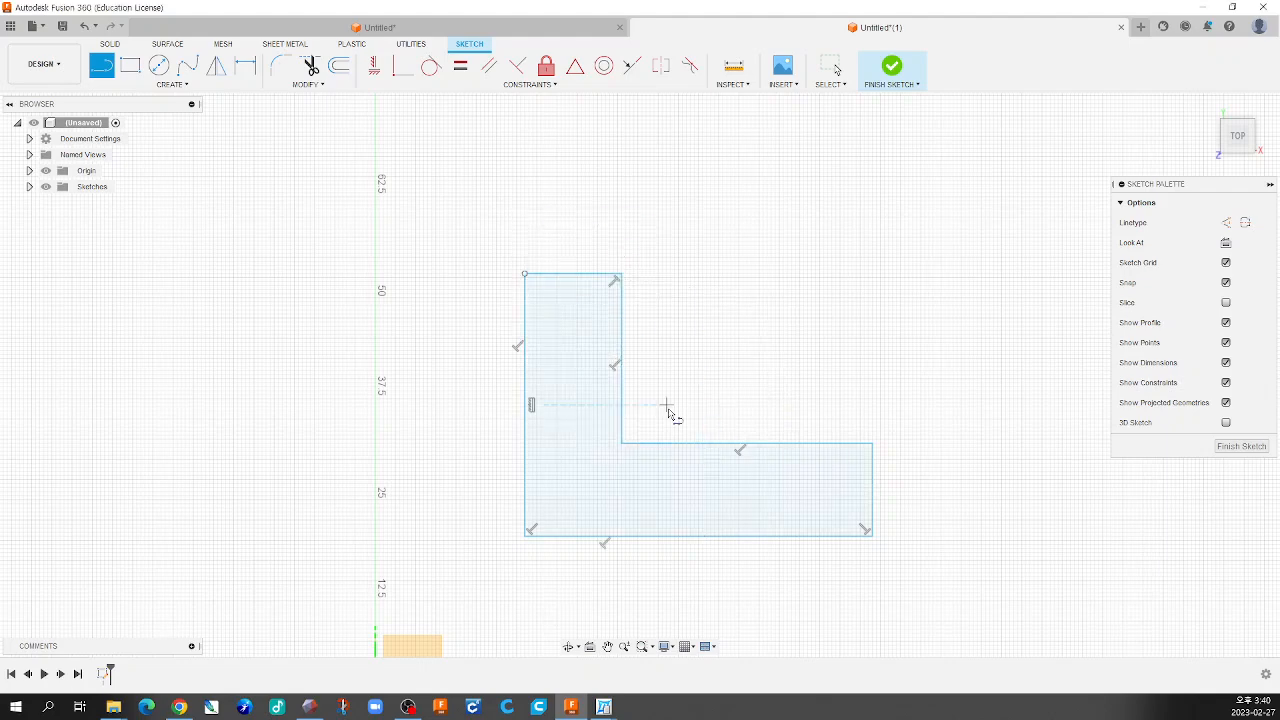
scroll(672, 410, "down", 3)
scroll(678, 410, "up", 5)
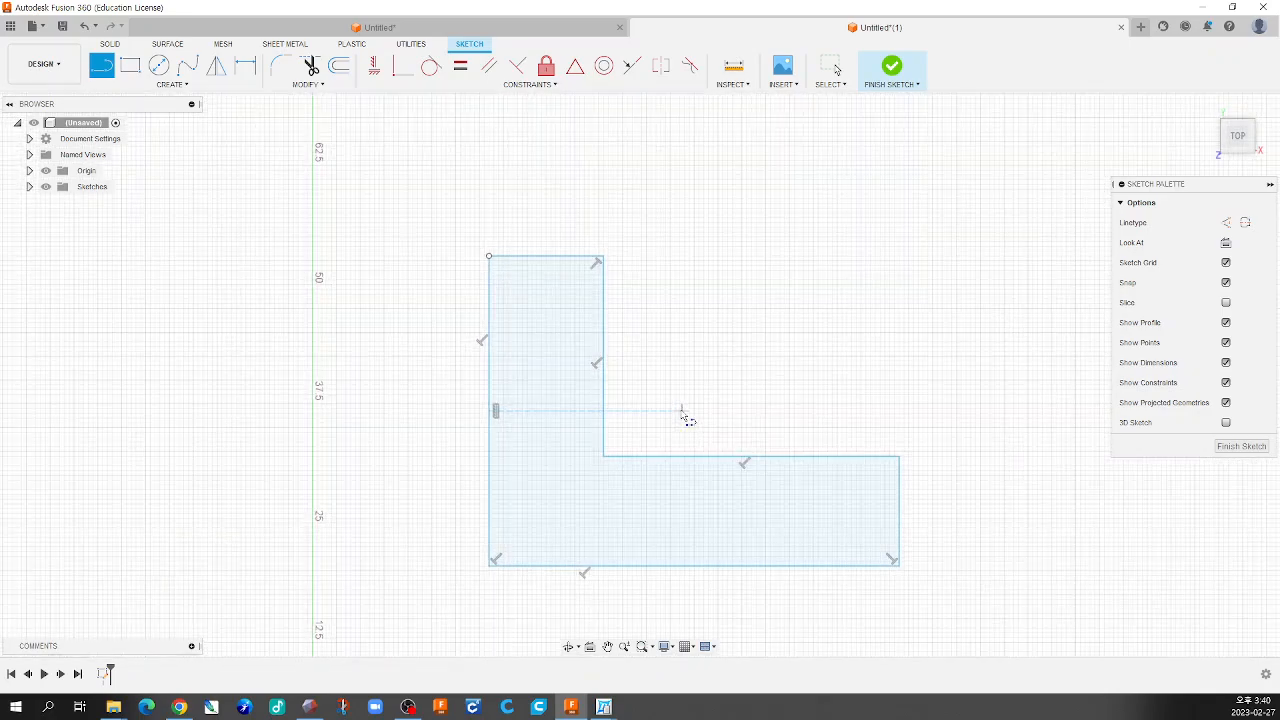
scroll(682, 411, "up", 1)
key("Escape")
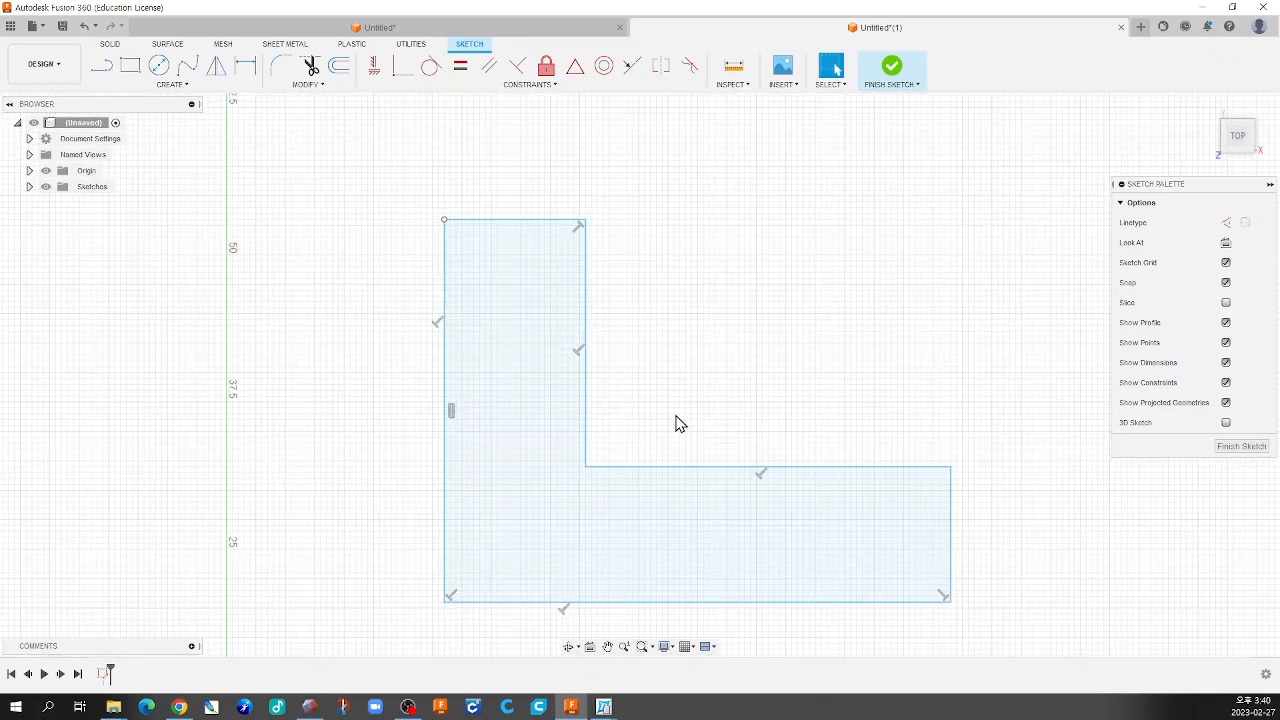
Reshape the L profile freehand by widening its upright leg and moving the outer end edge of its horizontal leg inward
scroll(680, 418, "down", 2)
left_click_drag(610, 389, 651, 421)
left_click(700, 420)
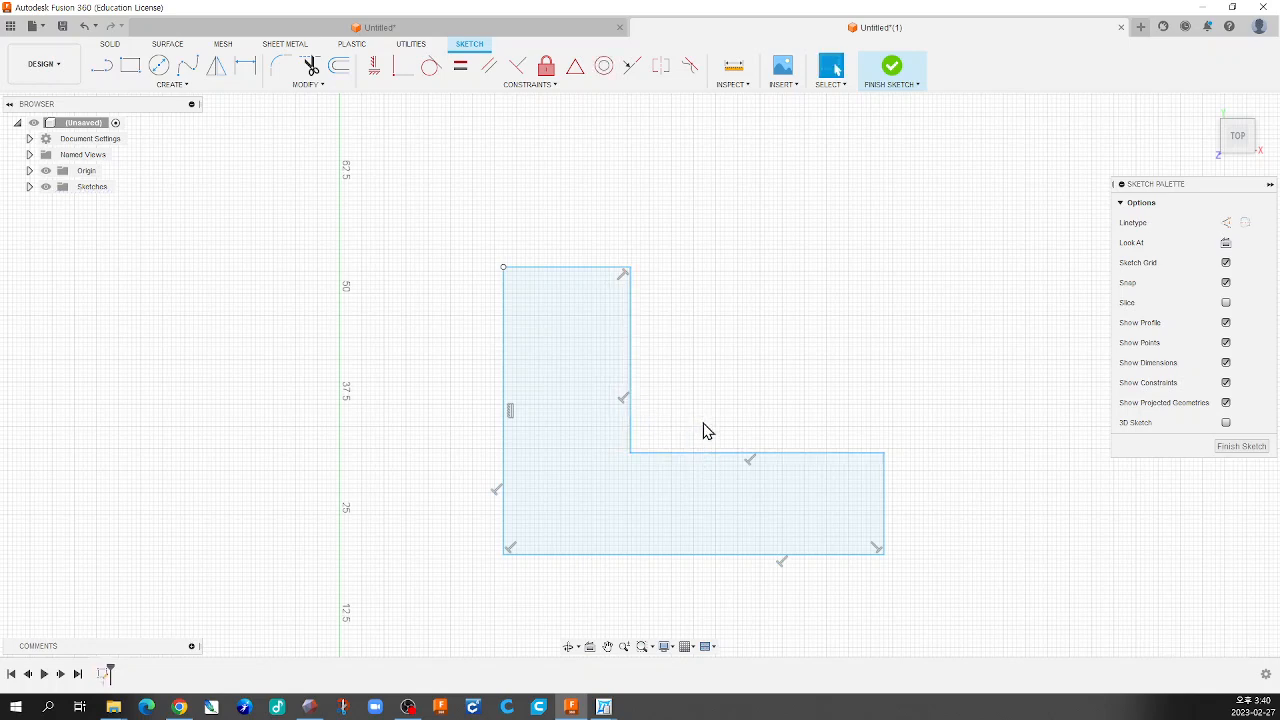
left_click_drag(884, 497, 828, 493)
scroll(717, 477, "down", 2)
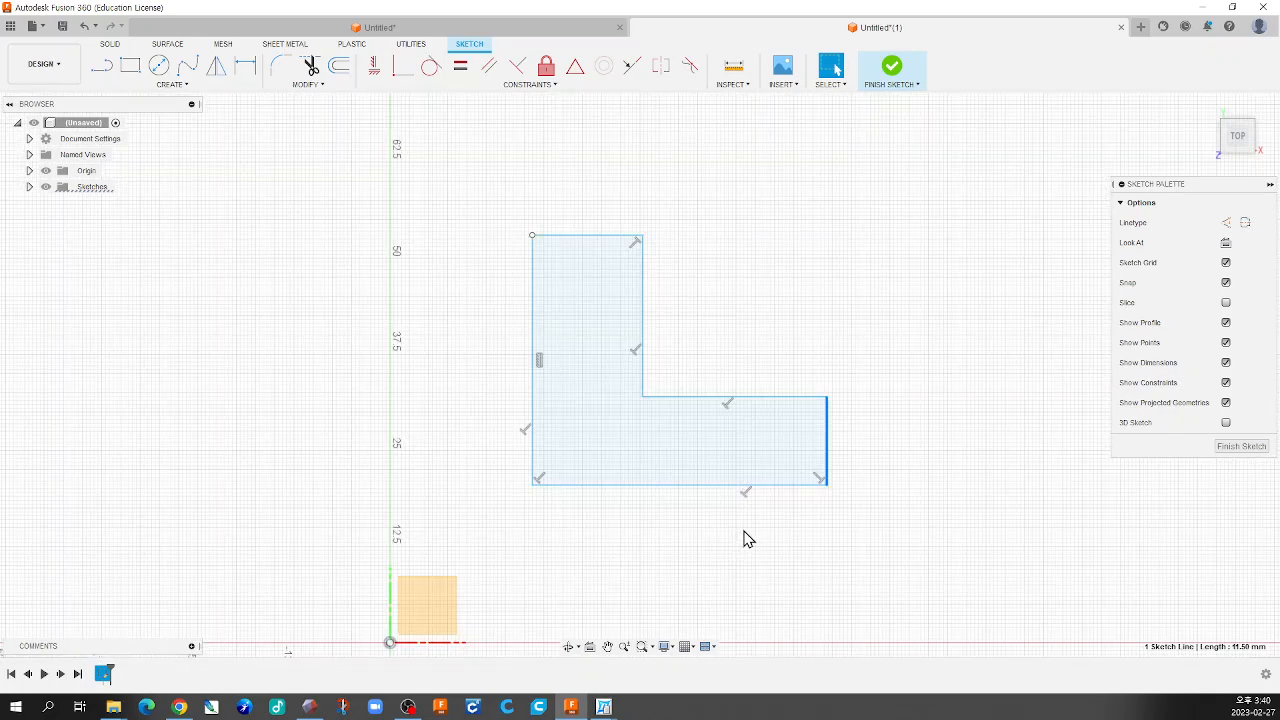
Move the profile's lower-left corner to about X 14, Y 9.5 and pull the top edge's open endpoint to about X 21, Y 53
left_click_drag(538, 481, 497, 569)
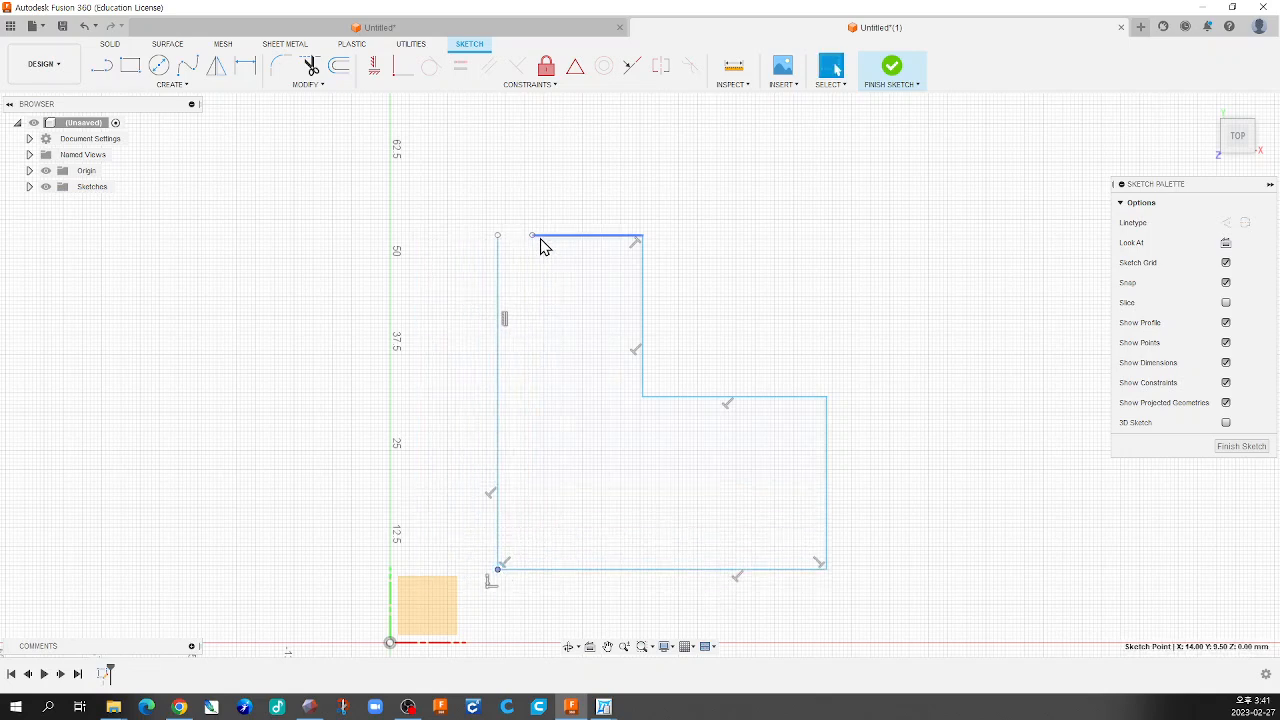
left_click_drag(534, 240, 557, 266)
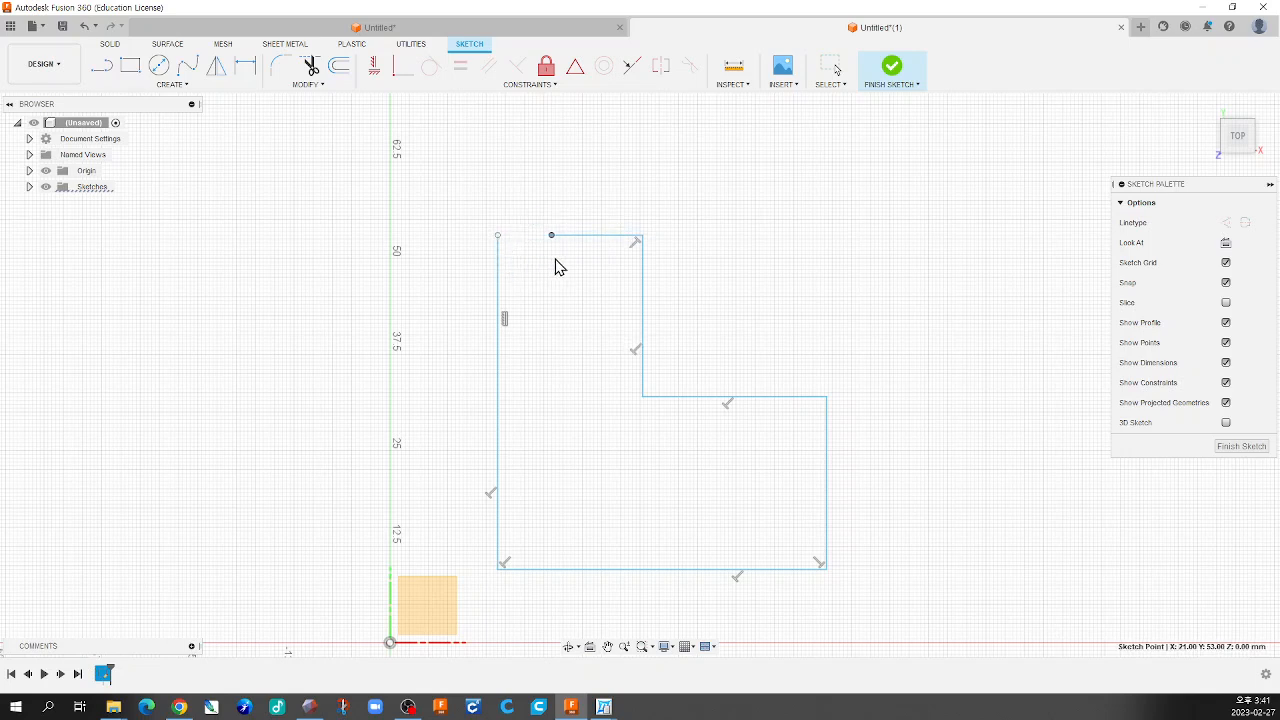
scroll(586, 280, "down", 3)
scroll(606, 278, "up", 2)
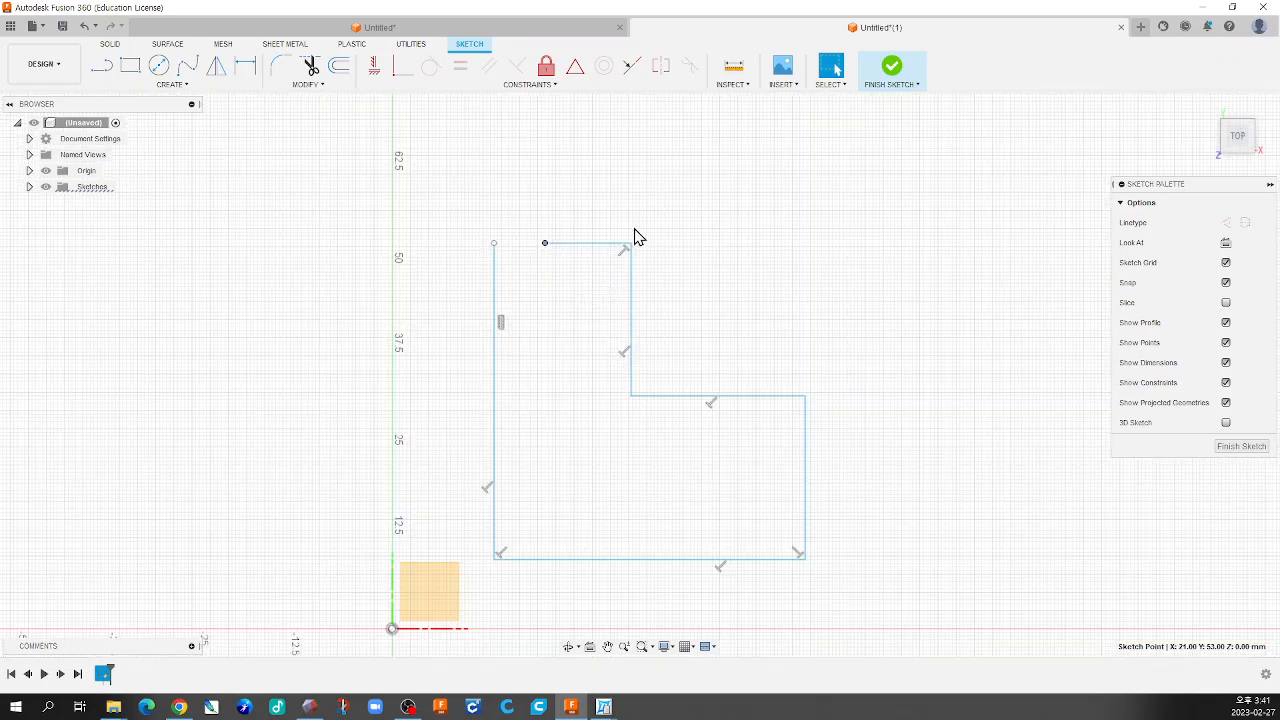
left_click(736, 321)
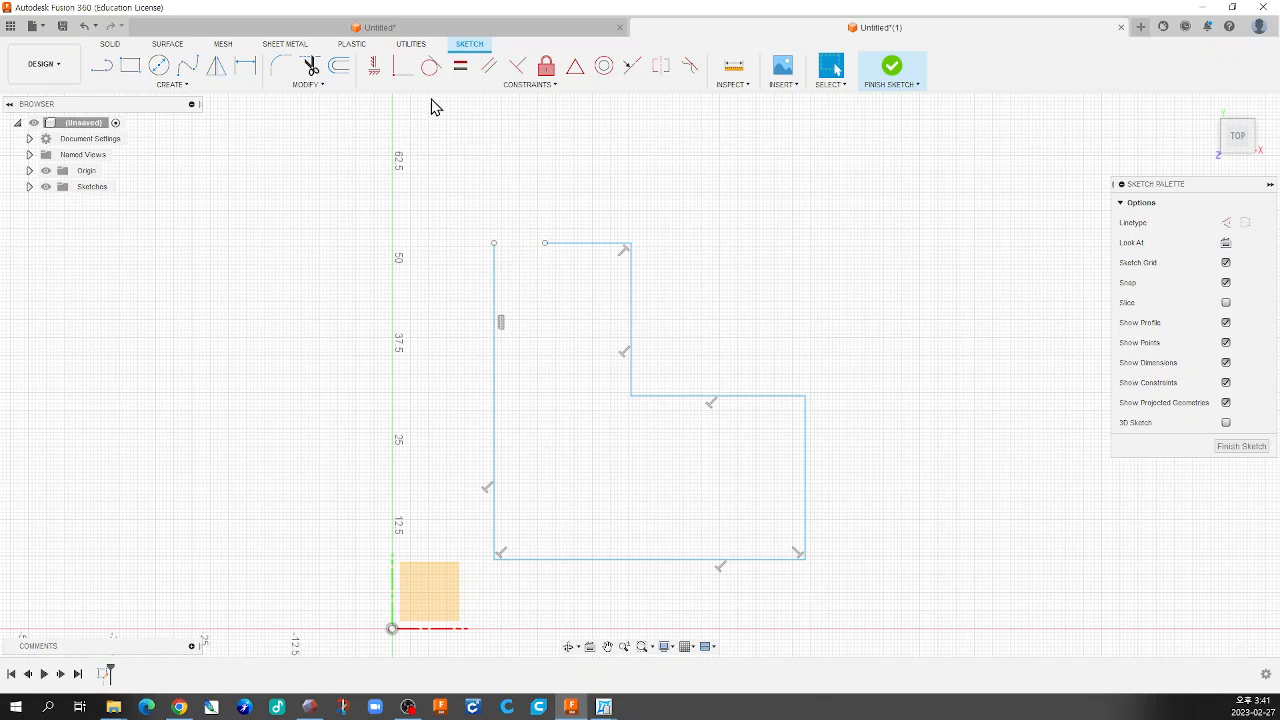
Close the gap at the profile's upper-left corner by making the two open endpoints coincident
left_click(527, 94)
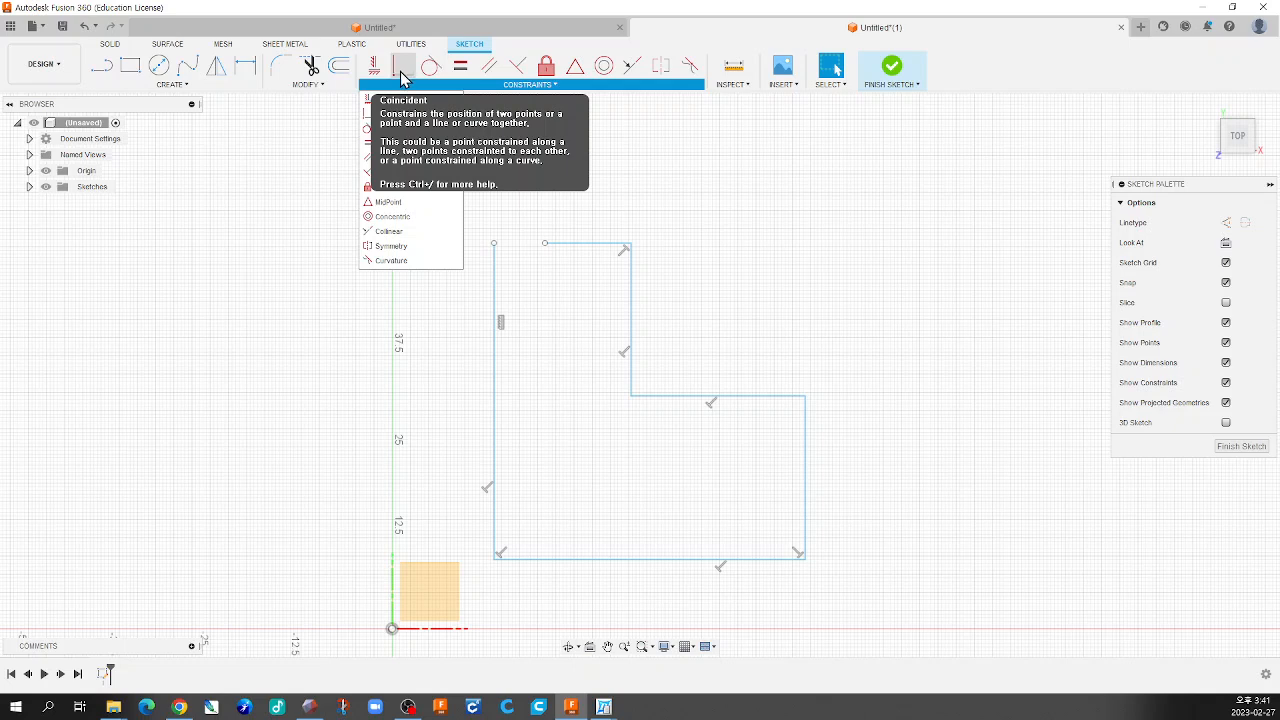
left_click(397, 80)
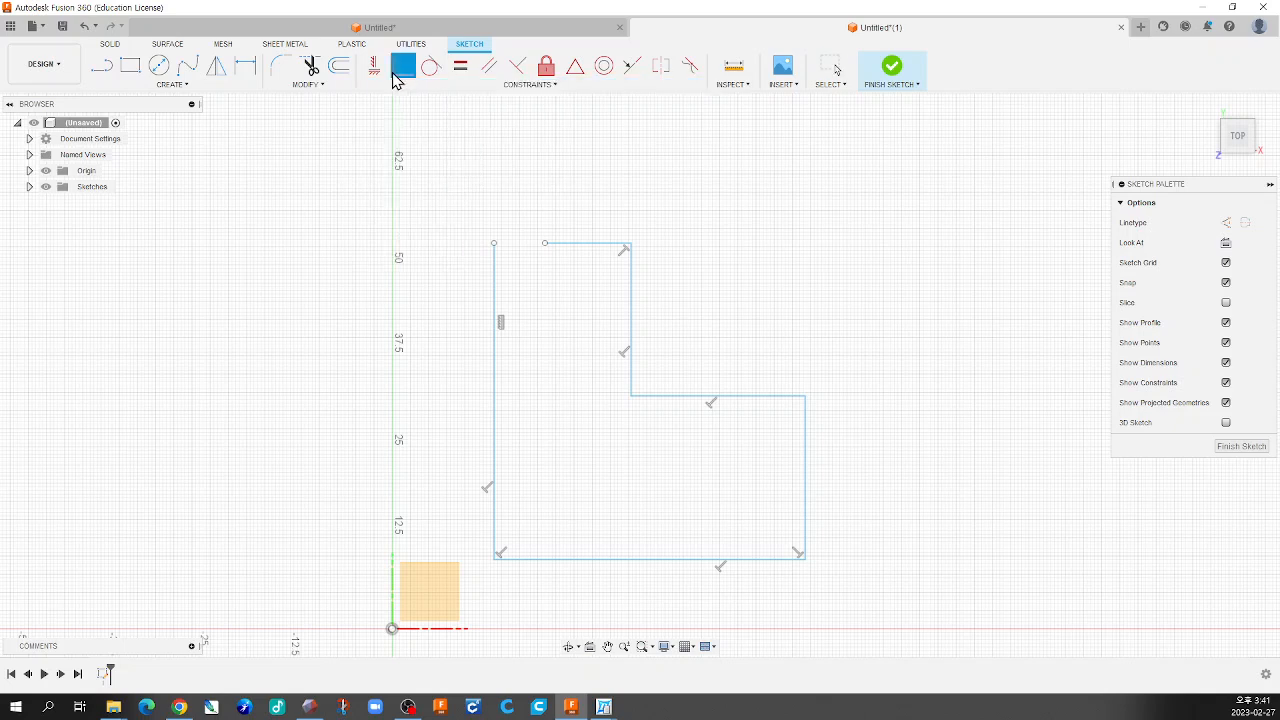
left_click(500, 247)
left_click(545, 245)
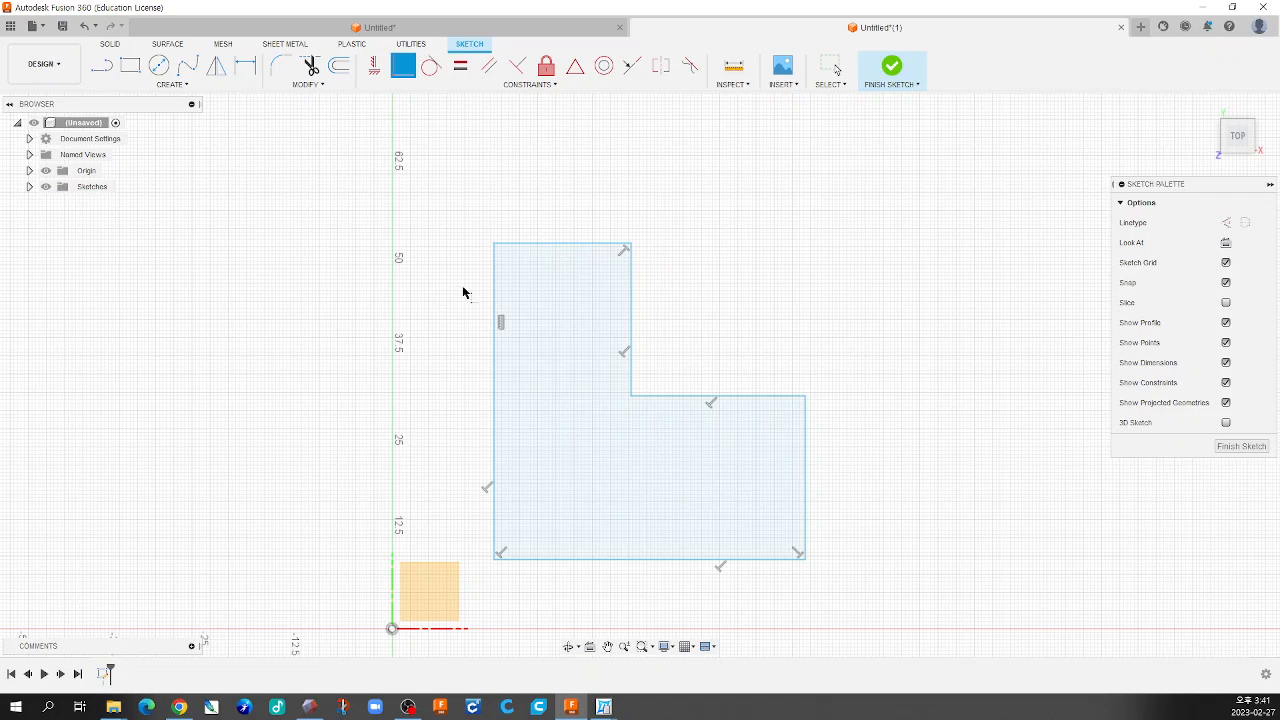
scroll(470, 290, "down", 1)
scroll(500, 270, "up", 2)
key("Escape")
Move the profile's upper-left corner to about X 11, Y 50.5 and reposition the horizontal step edge to test the closed shape
left_click_drag(499, 233, 474, 251)
scroll(490, 262, "down", 3)
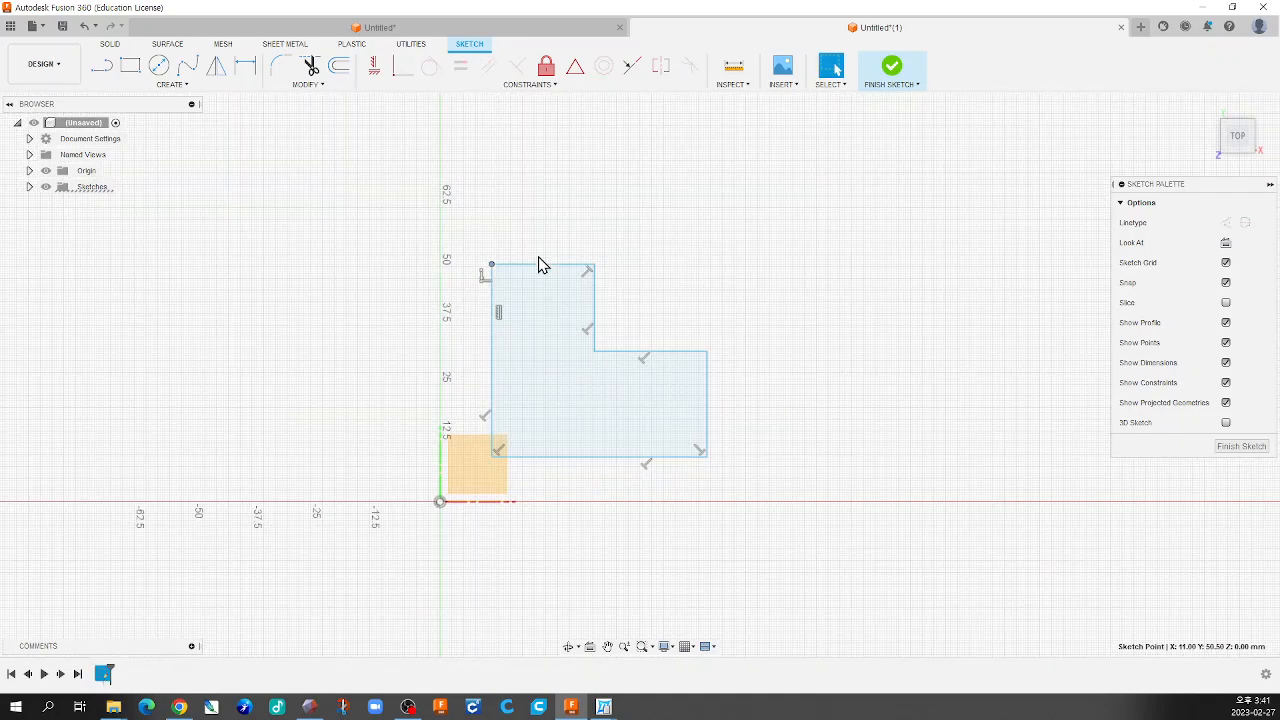
scroll(517, 286, "down", 1)
scroll(529, 323, "up", 2)
scroll(536, 345, "down", 2)
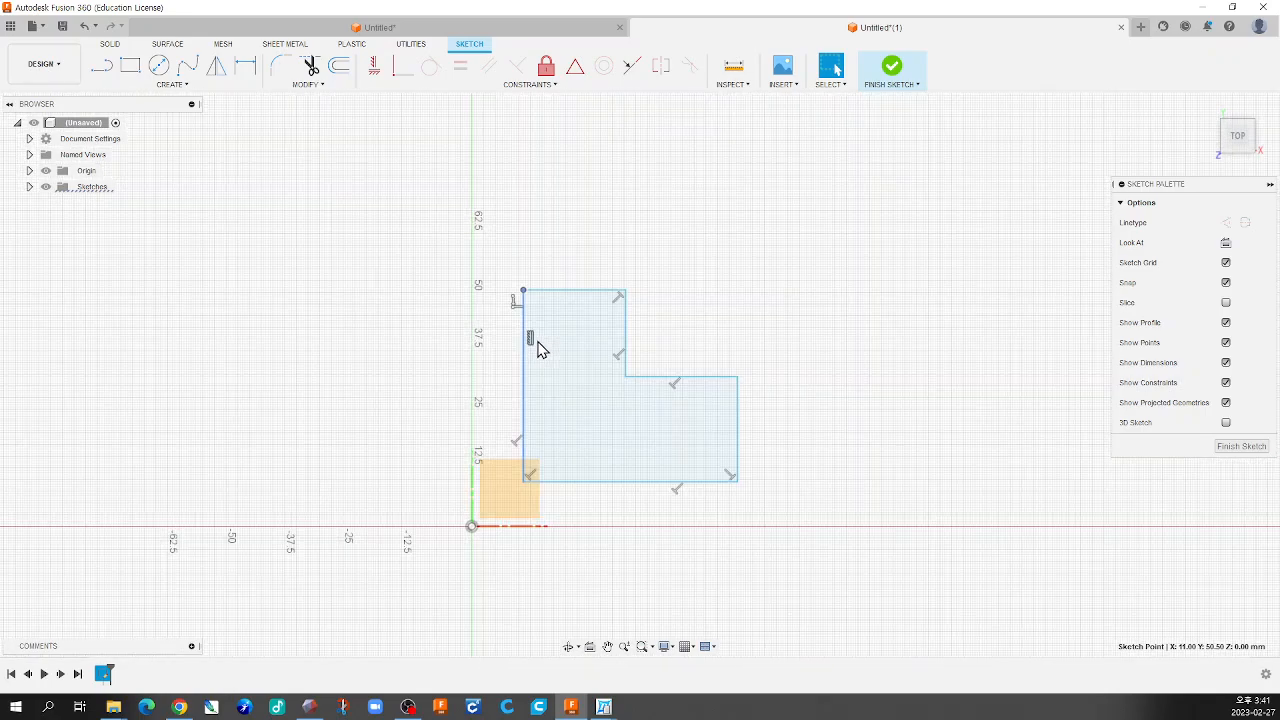
scroll(536, 345, "up", 2)
mouse_move(781, 403)
left_mouse_down()
mouse_move(700, 449)
mouse_move(763, 397)
mouse_move(838, 428)
mouse_move(836, 417)
left_mouse_up()
scroll(630, 405, "down", 2)
scroll(654, 414, "up", 1)
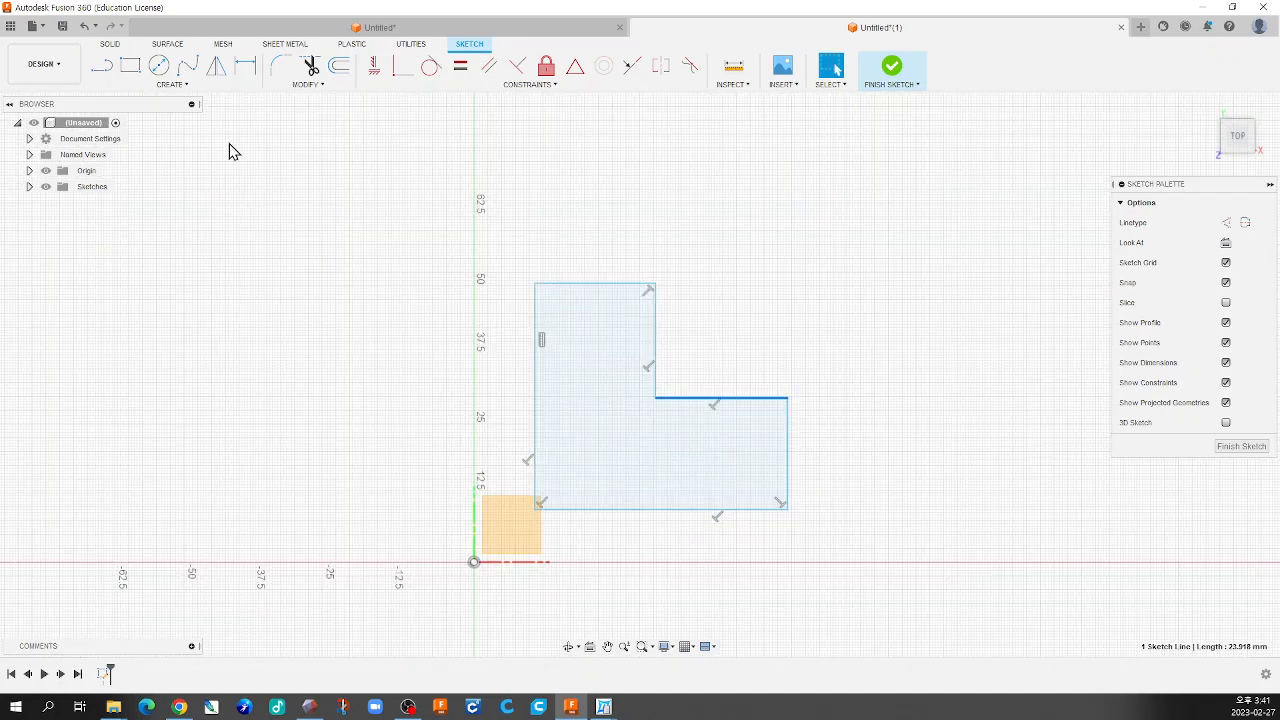
left_click(198, 87)
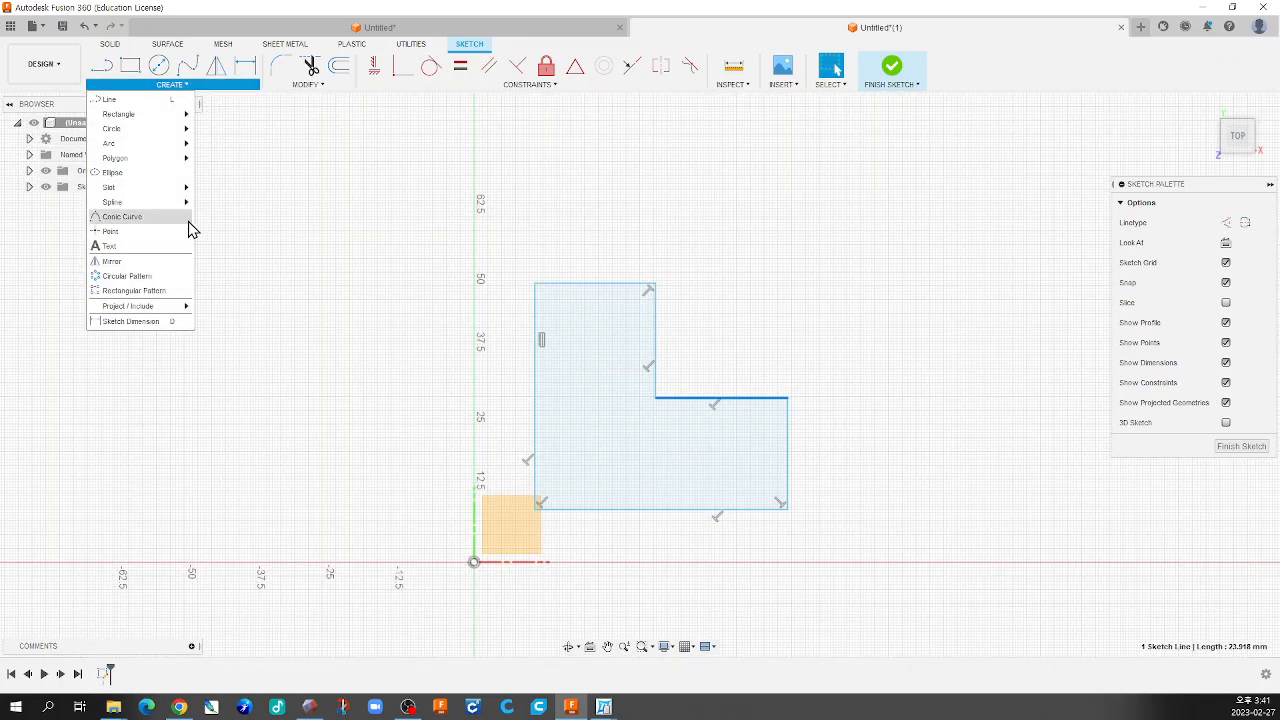
left_click(160, 320)
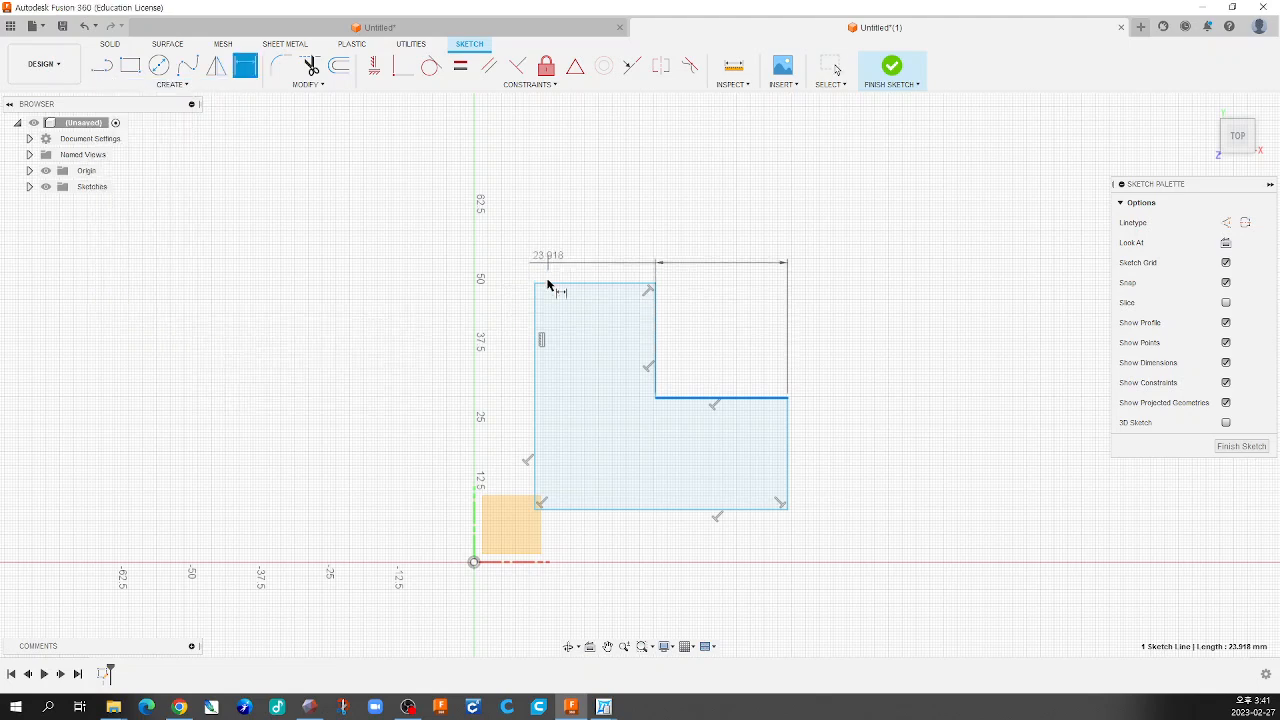
left_click(620, 282)
key("Escape")
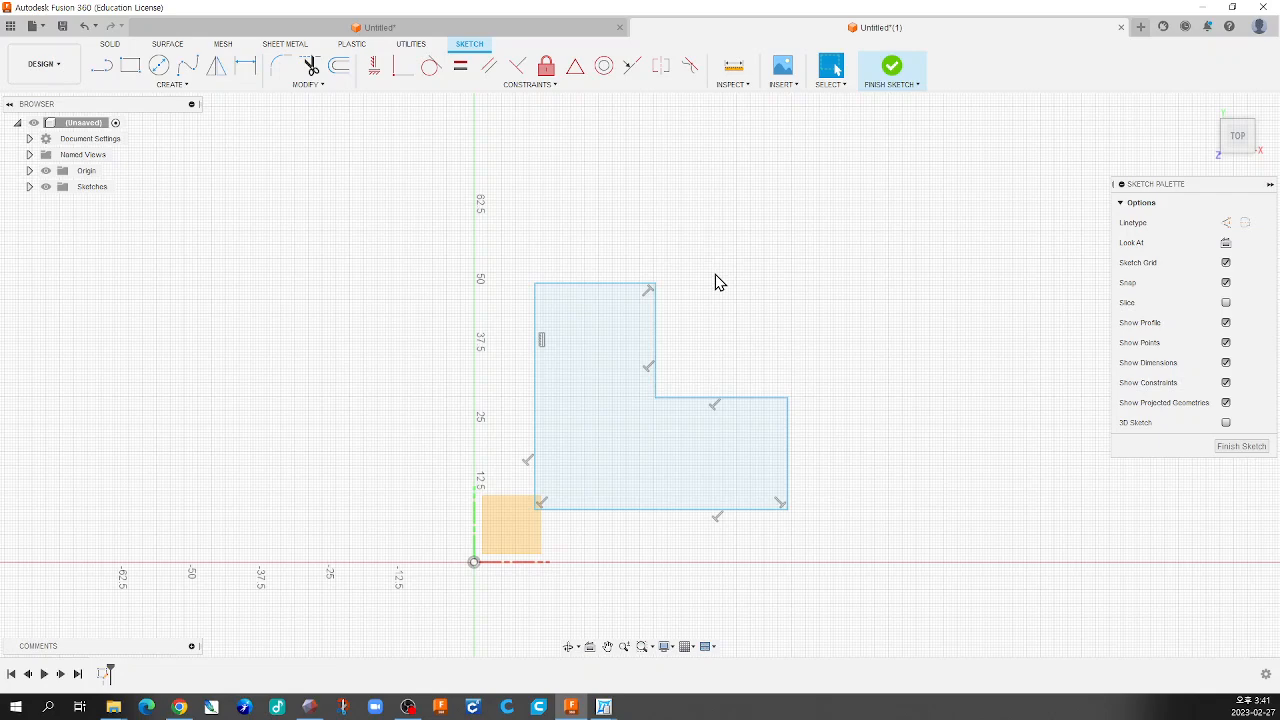
Dimension the width of the L profile's top edge and the full height of its left edge
key("d")
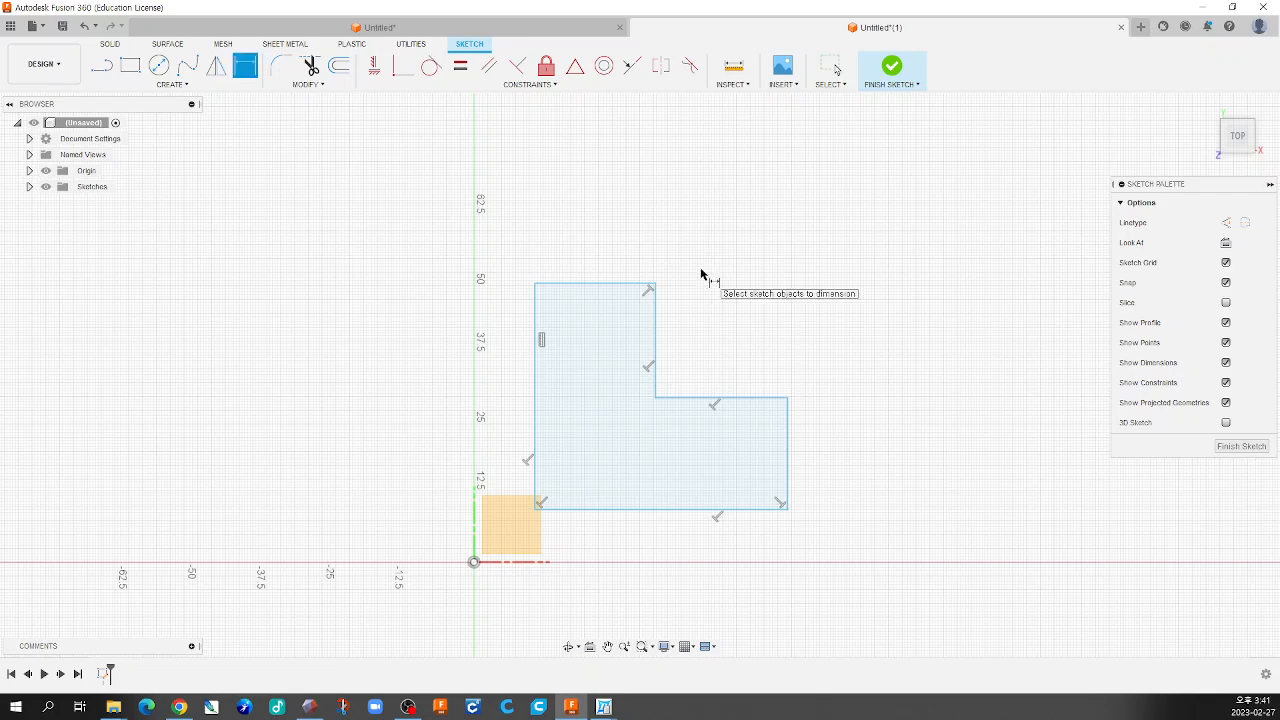
scroll(700, 290, "up", 1)
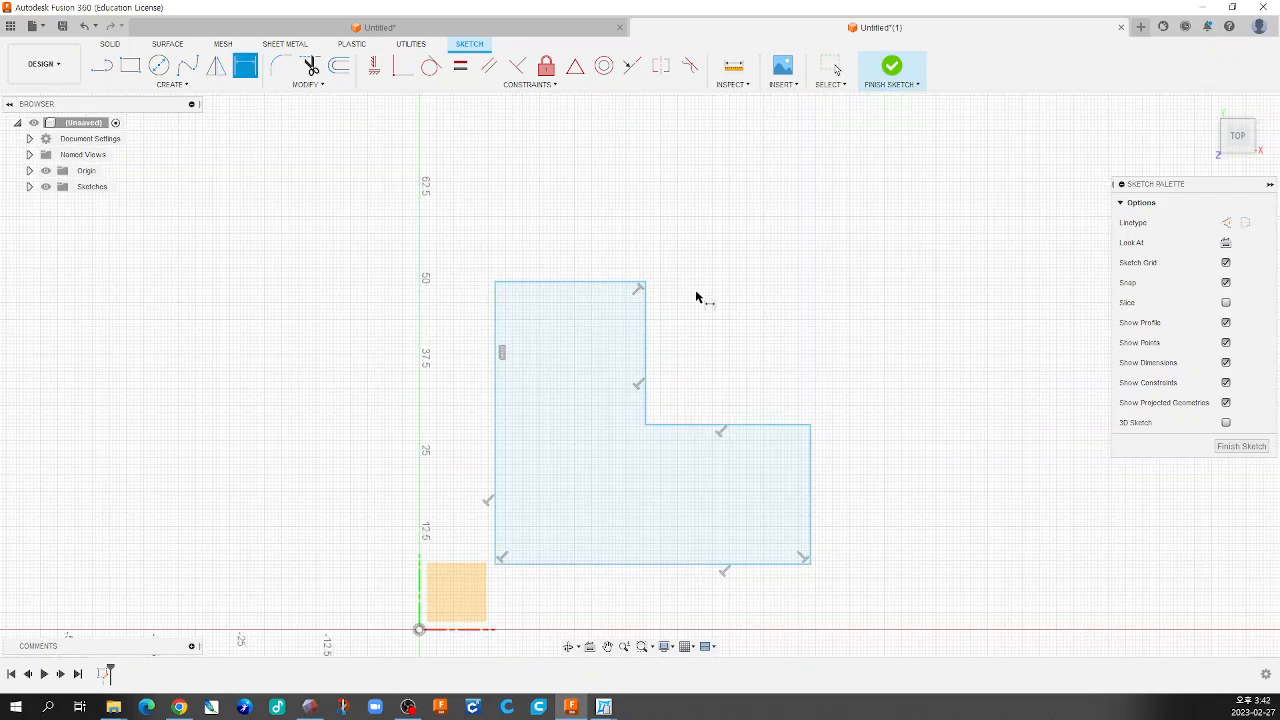
left_click(495, 285)
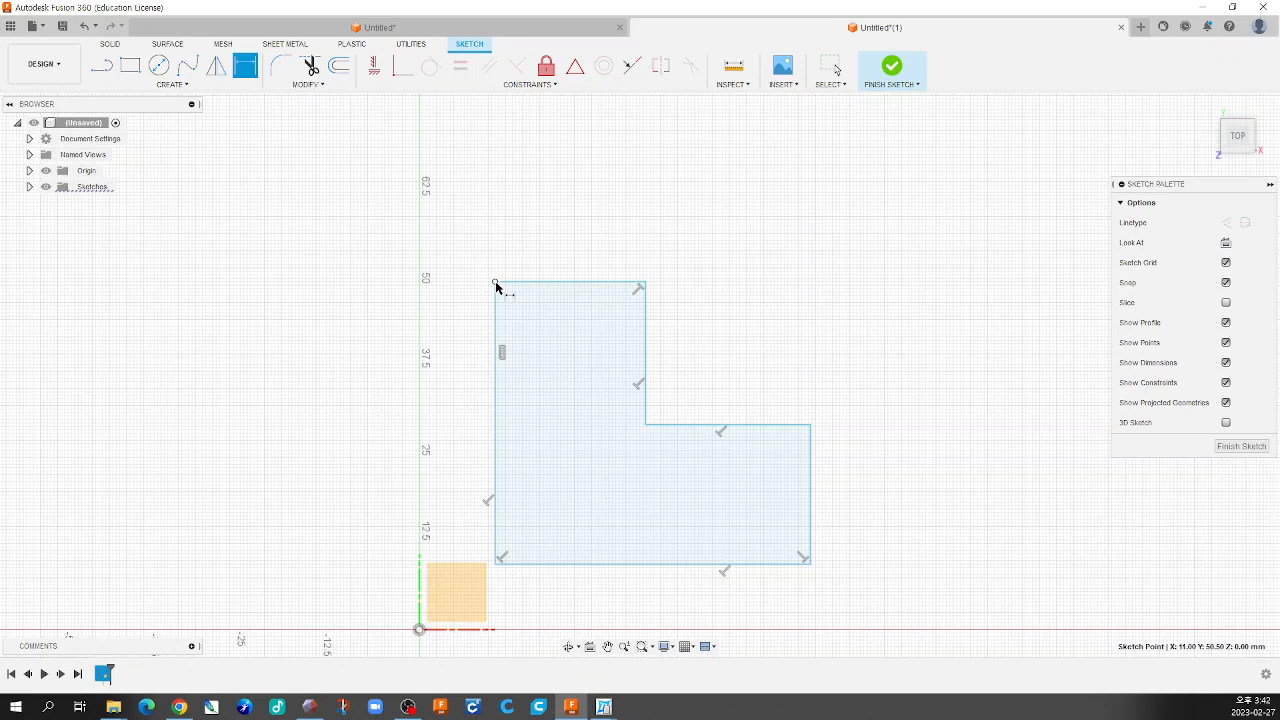
left_click(644, 283)
left_click(585, 221)
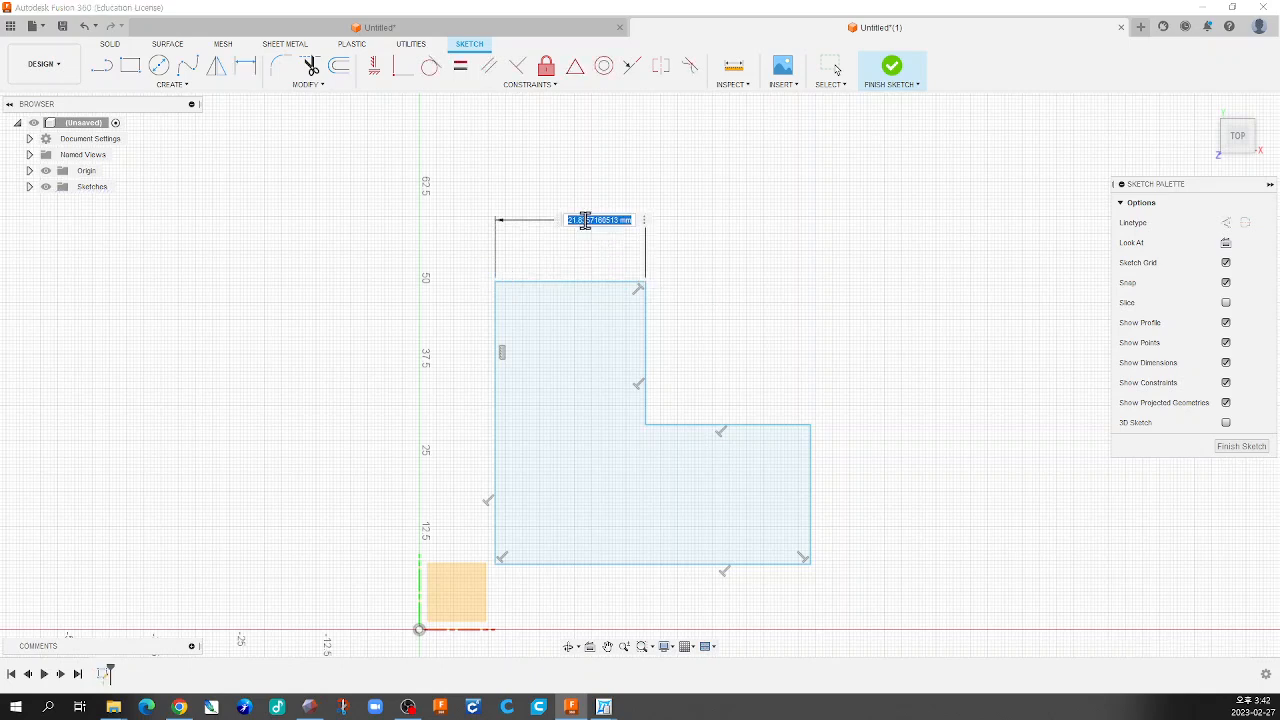
key("Return")
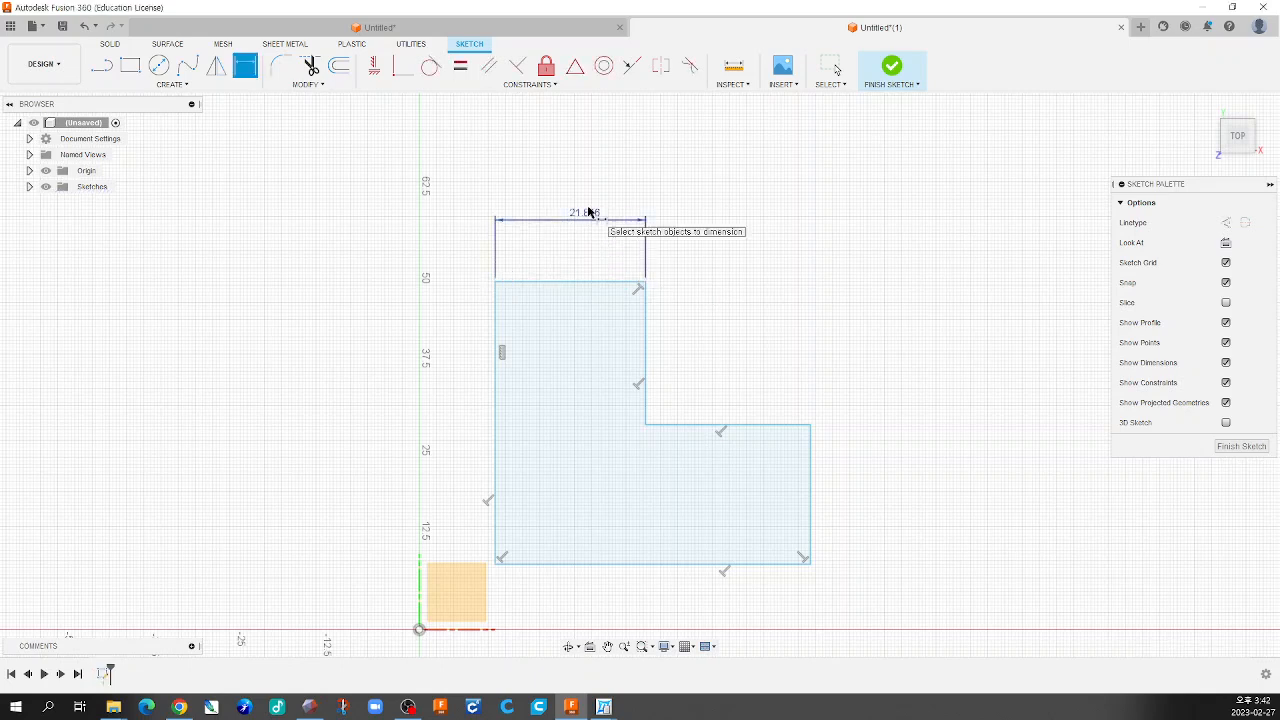
left_click(496, 395)
left_click(374, 390)
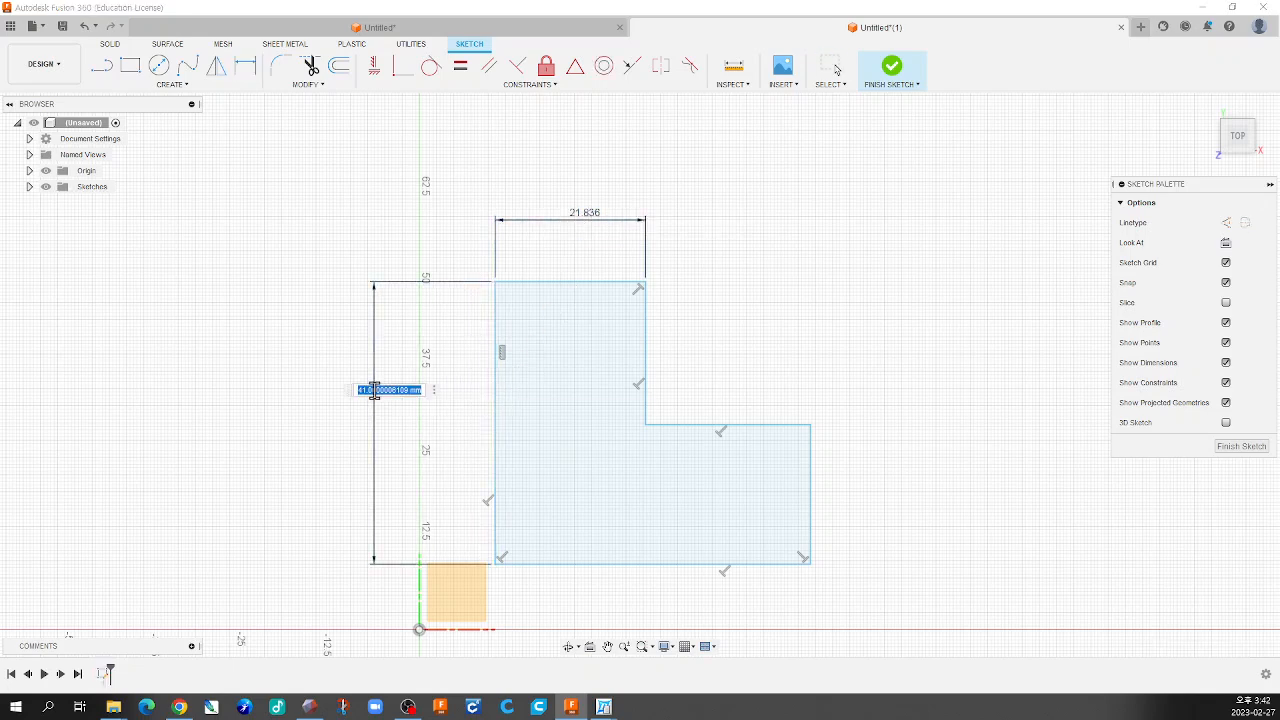
key("Return")
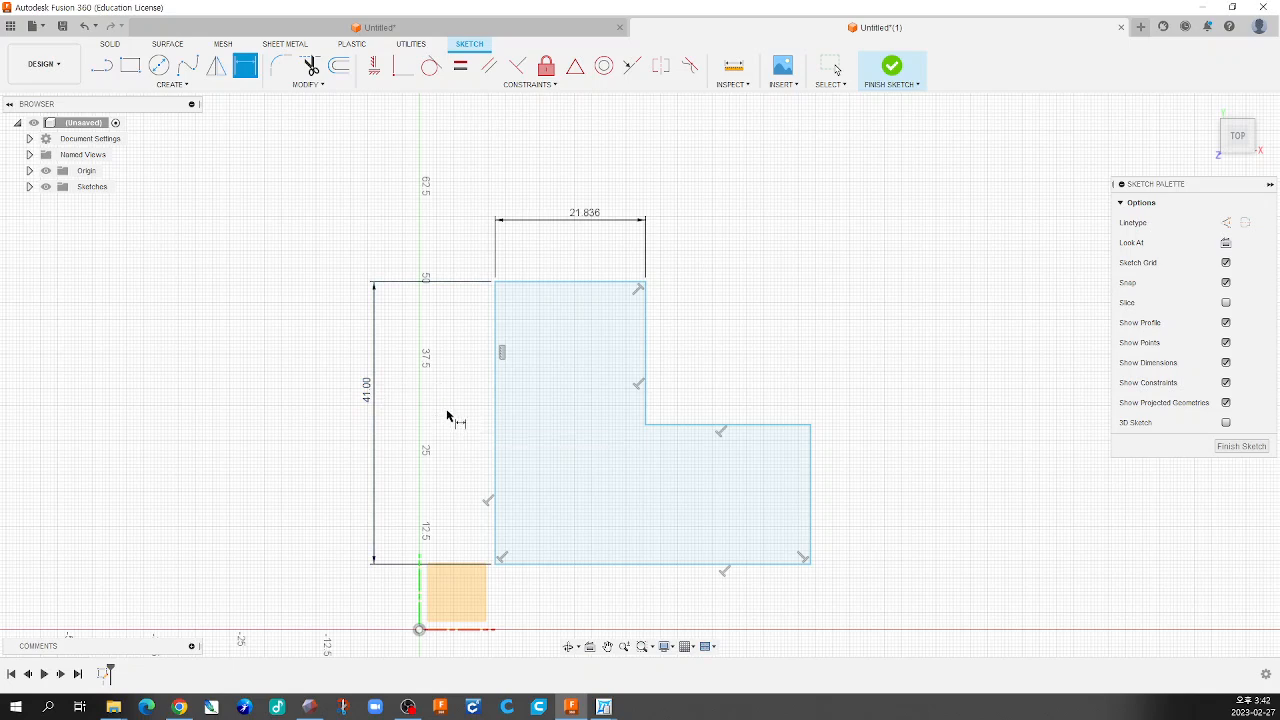
Dimension the profile's overall width between its left edge and outer right edge, placing the dimension below the shape
left_click(497, 449)
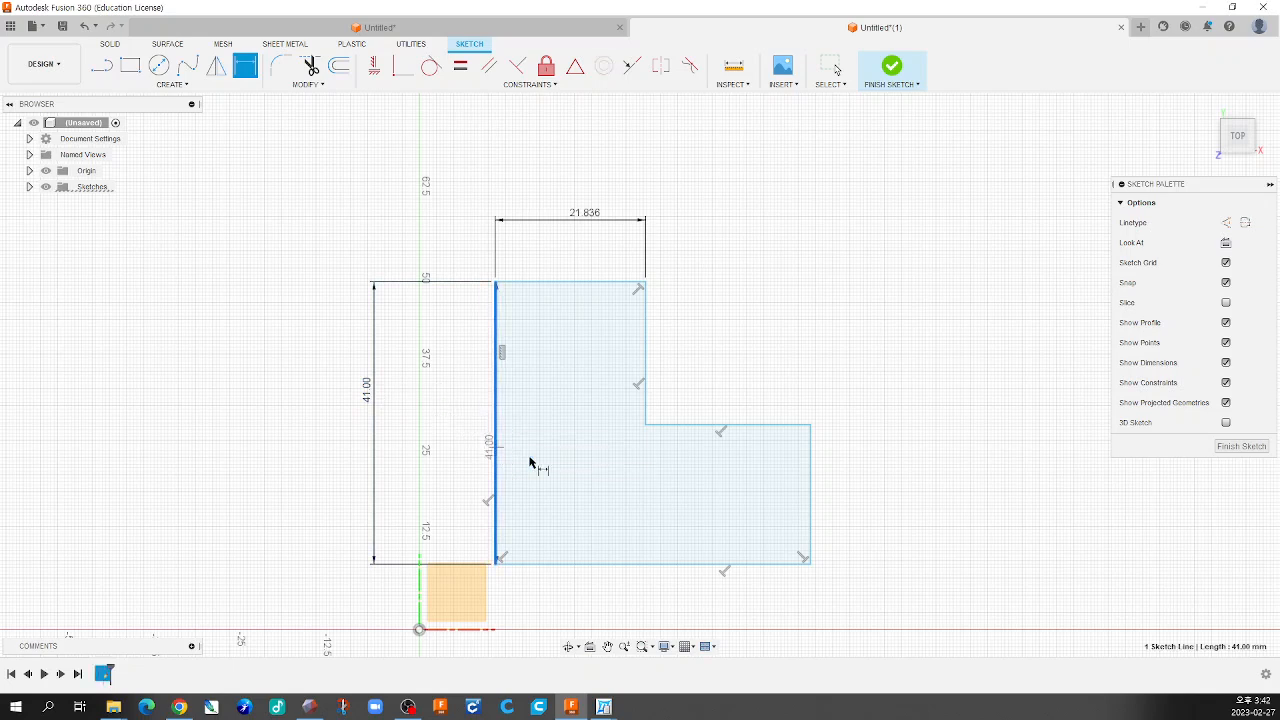
left_click(812, 490)
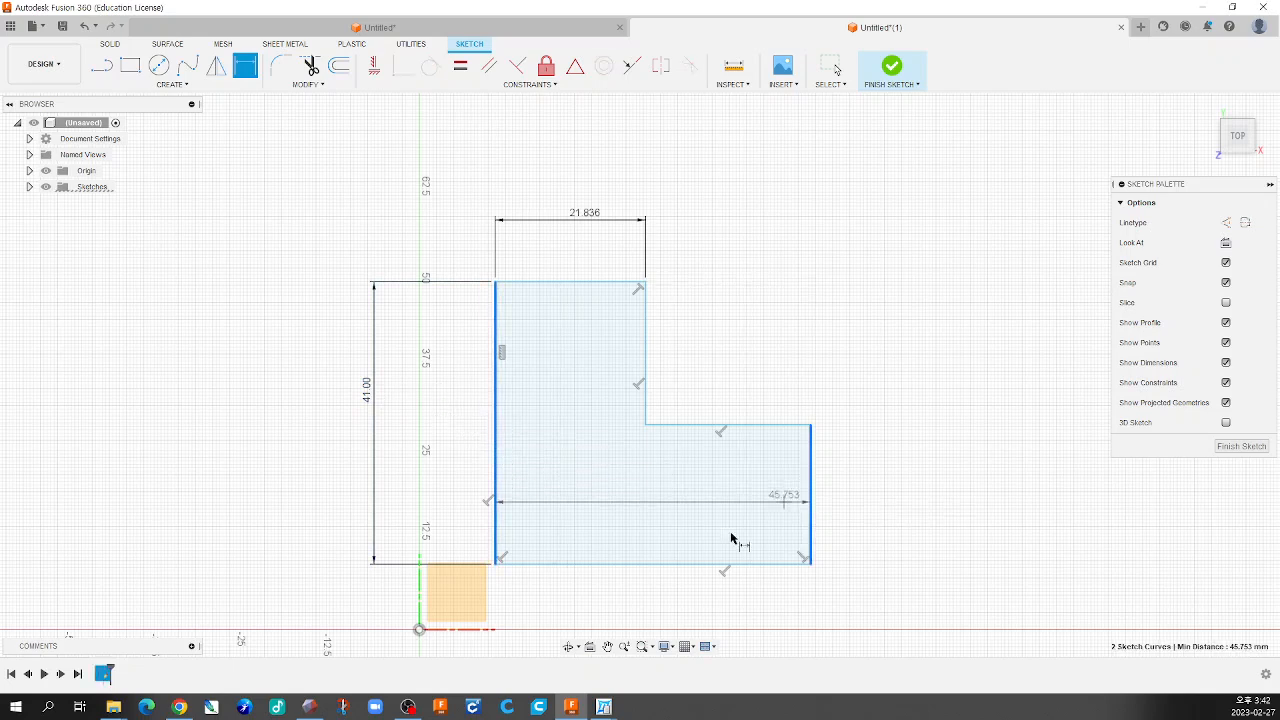
left_click(664, 618)
key("Return")
scroll(688, 453, "down", 4)
scroll(722, 512, "up", 4)
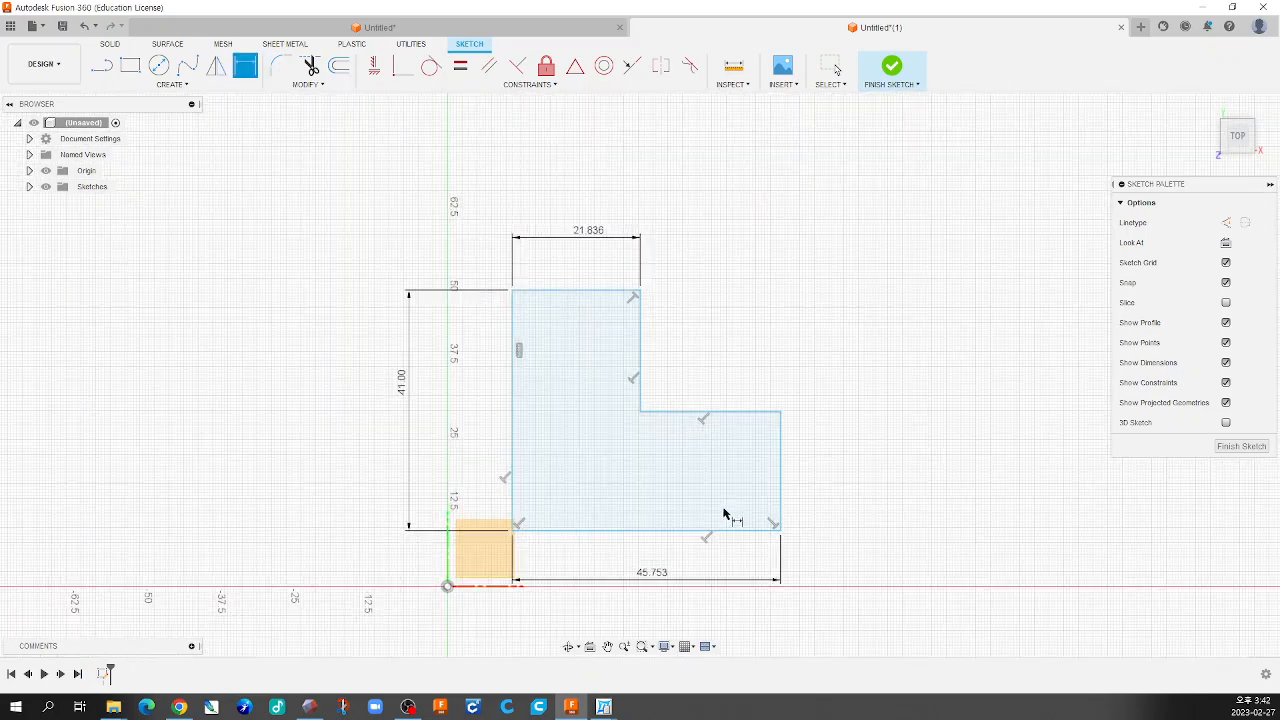
left_click(738, 391)
left_click(794, 448)
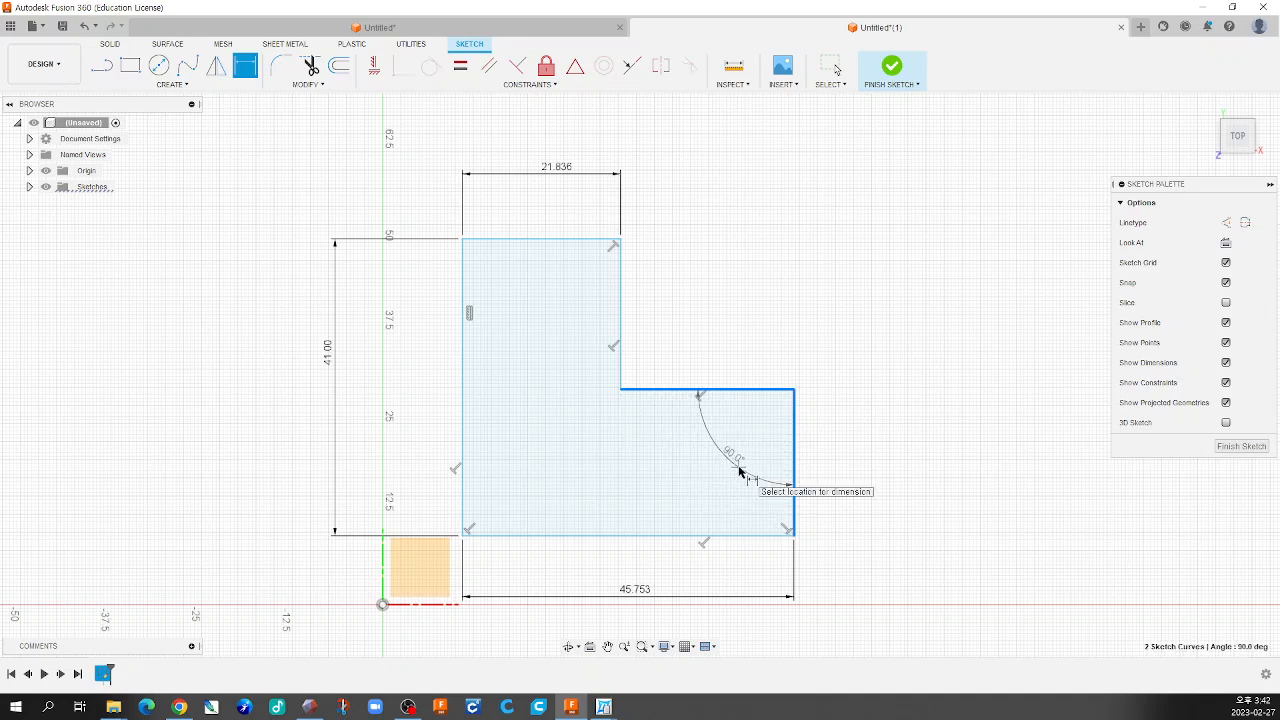
key("Escape")
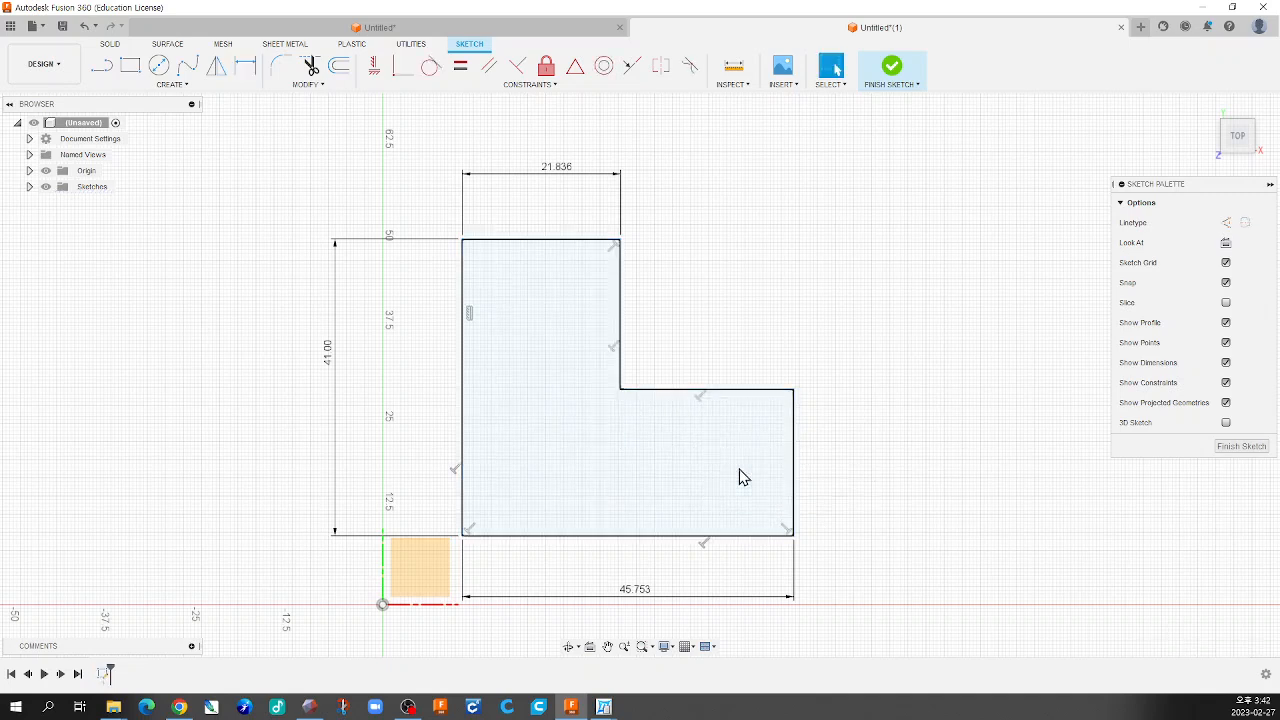
Dimension the height of the horizontal leg's outer end edge
key("d")
left_click(795, 465)
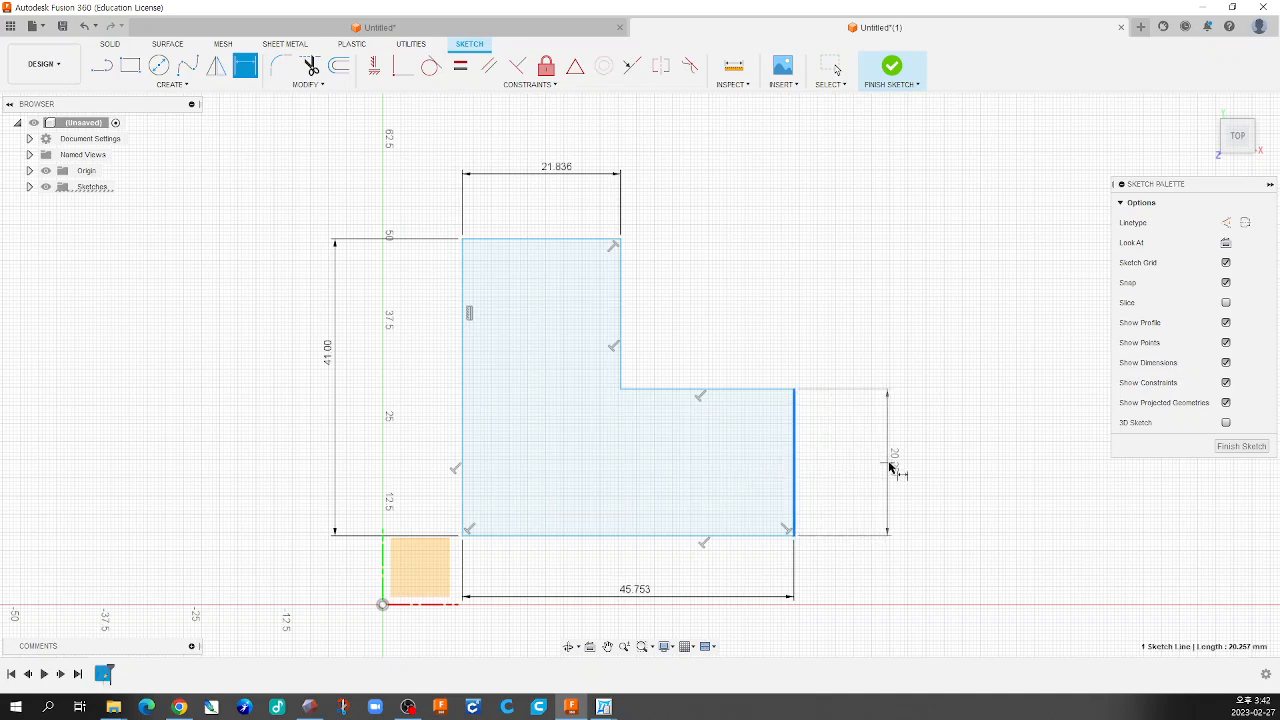
left_click(889, 466)
key("Return")
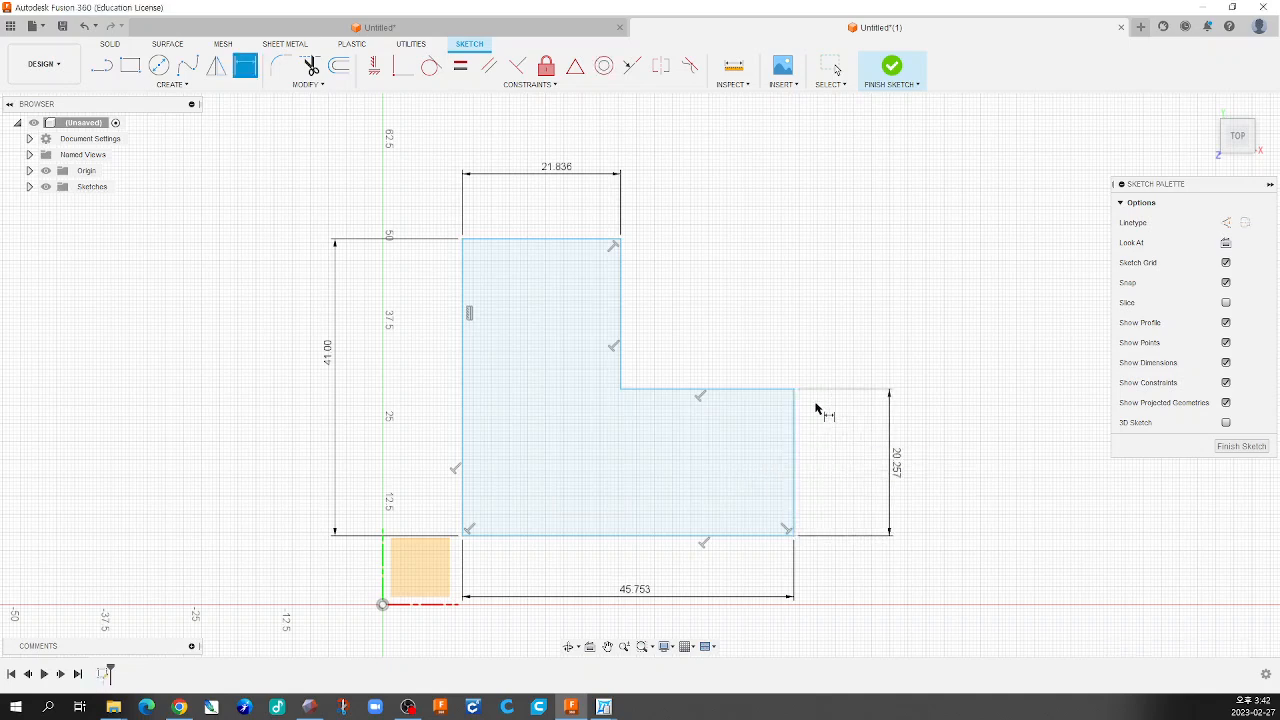
Try to dimension the length of the horizontal step edge, and decline creating it as a driven dimension
left_click(739, 396)
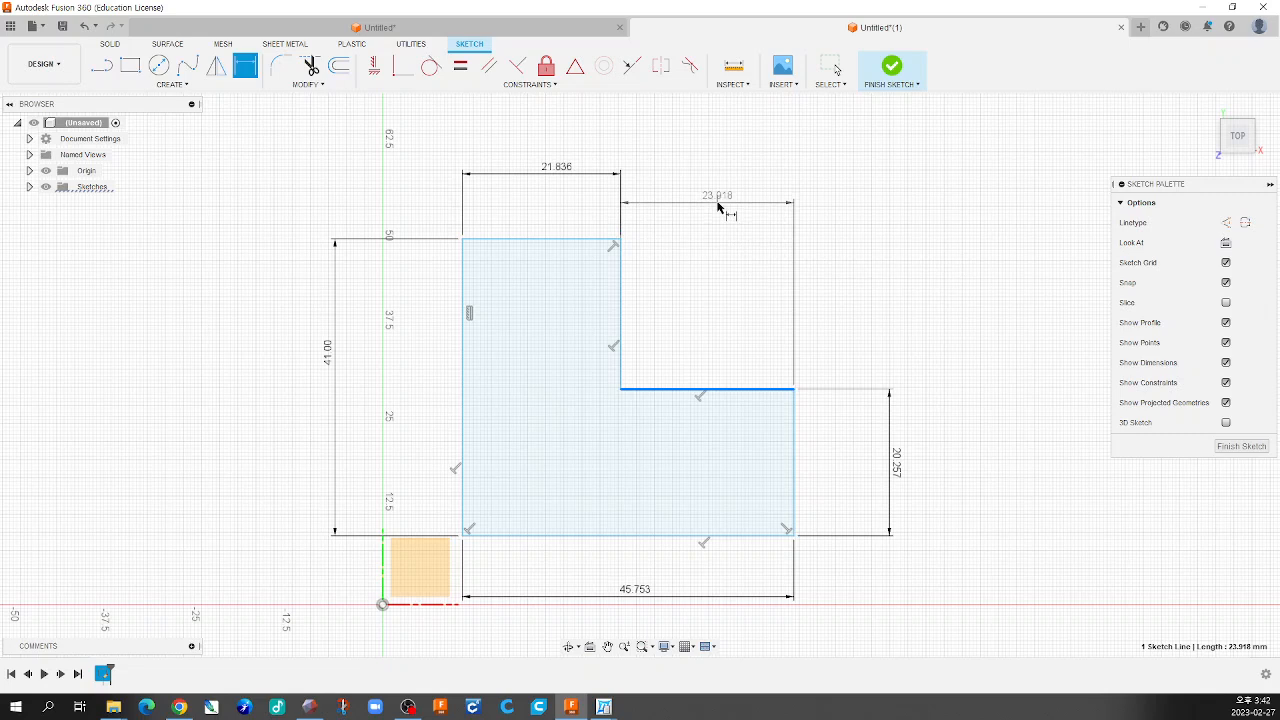
left_click(721, 207)
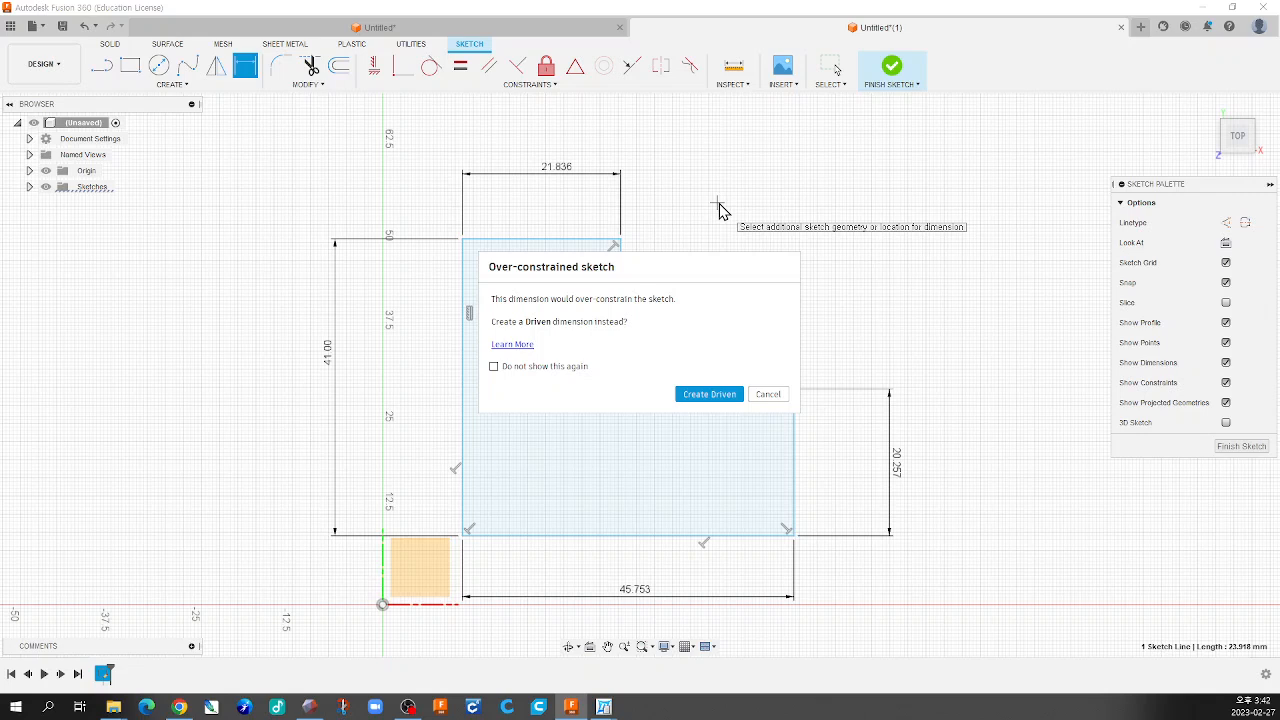
left_click(768, 395)
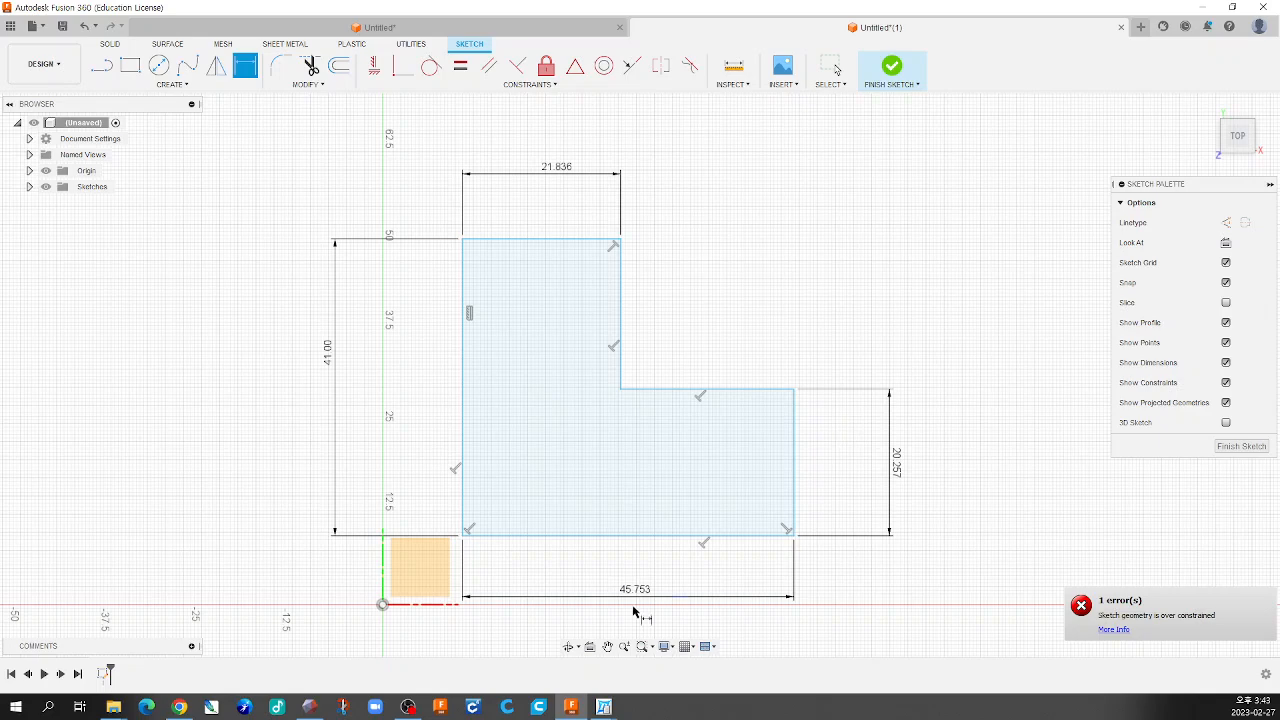
scroll(526, 477, "down", 2)
scroll(526, 477, "up", 2)
key("Escape")
scroll(529, 474, "down", 1)
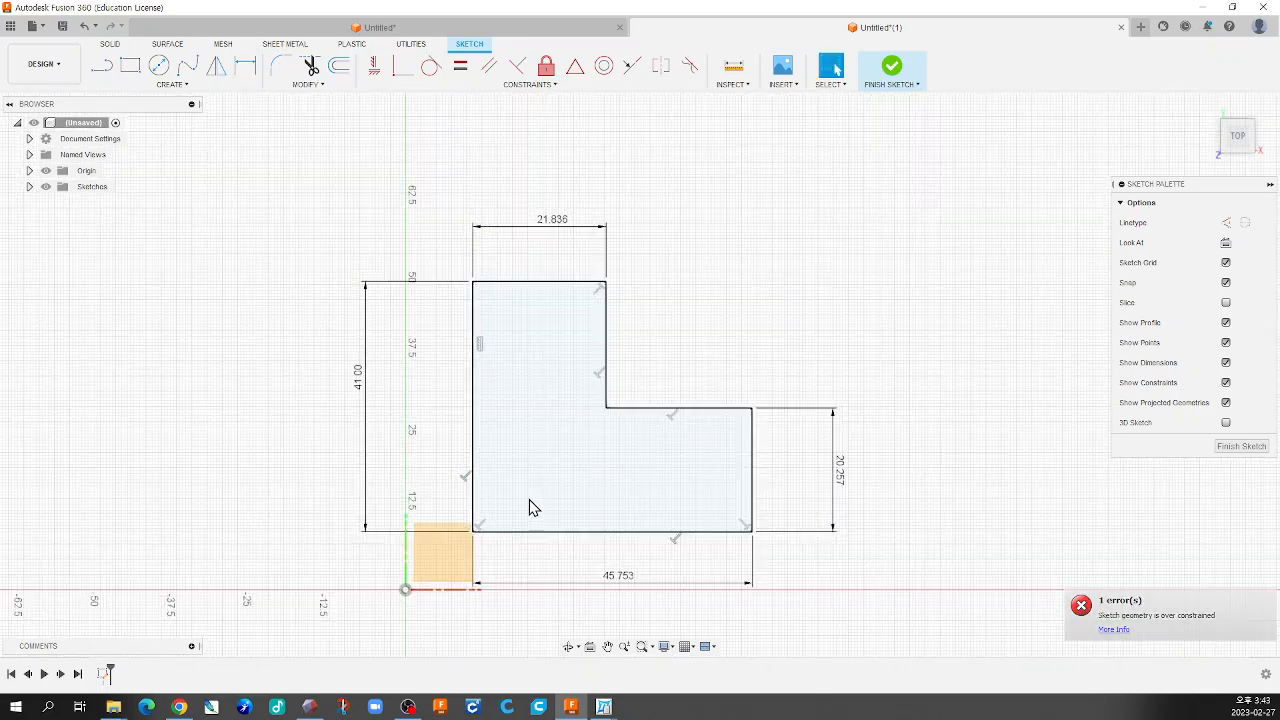
Set the profile's overall width to 45 mm and the horizontal leg's end height to 20 mm
double_click(617, 582)
type("45")
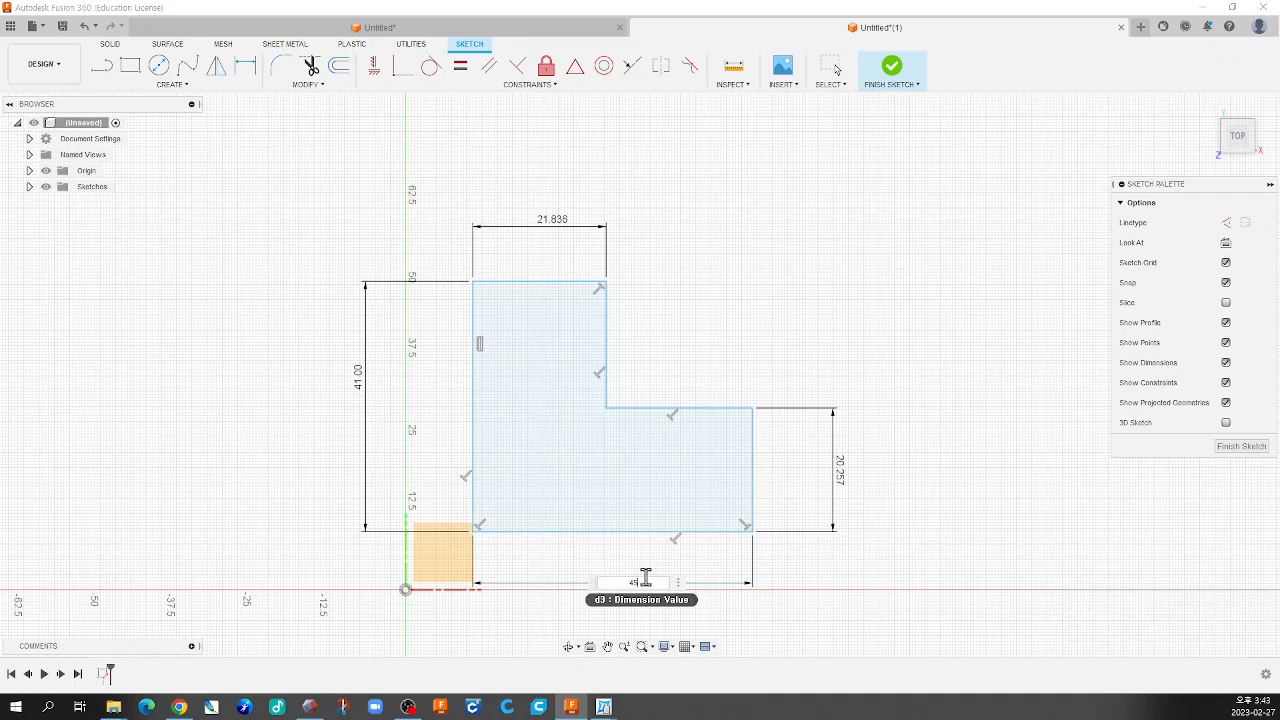
key("Return")
double_click(836, 470)
type("20")
key("Return")
Set the upright leg's width to 20 mm and the profile's overall height to 45 mm
double_click(553, 219)
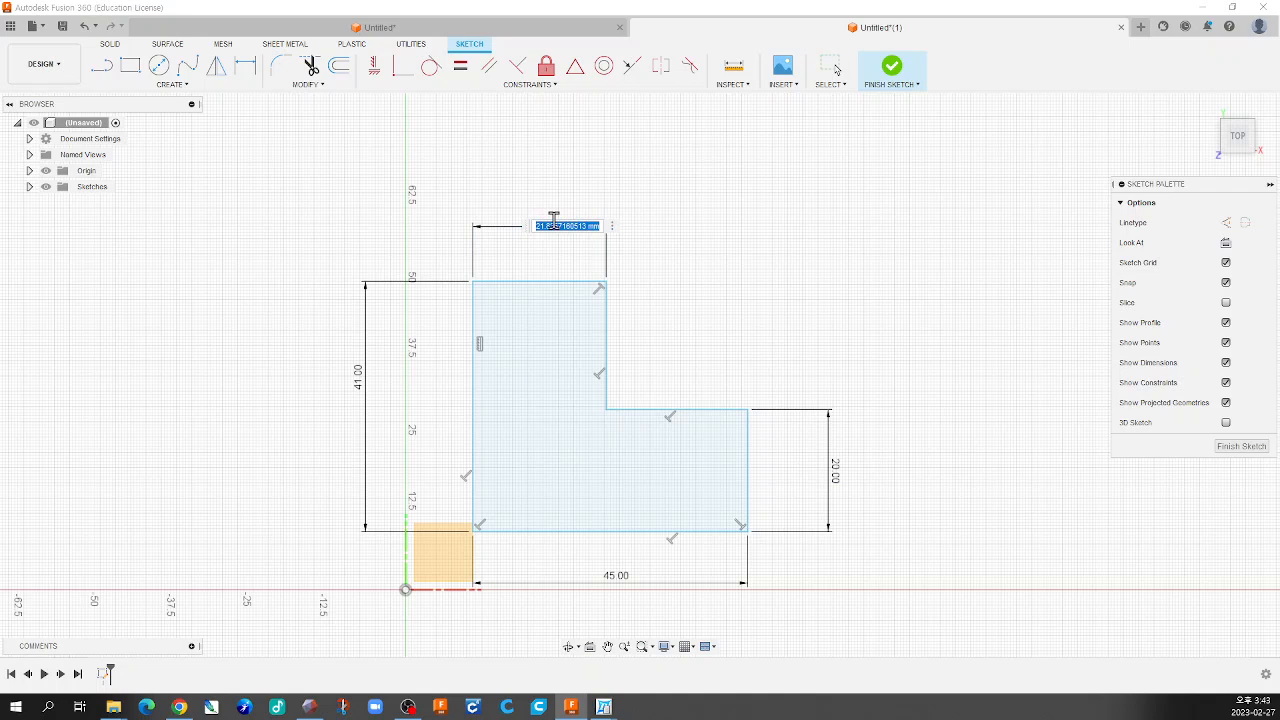
type("3")
key("Return")
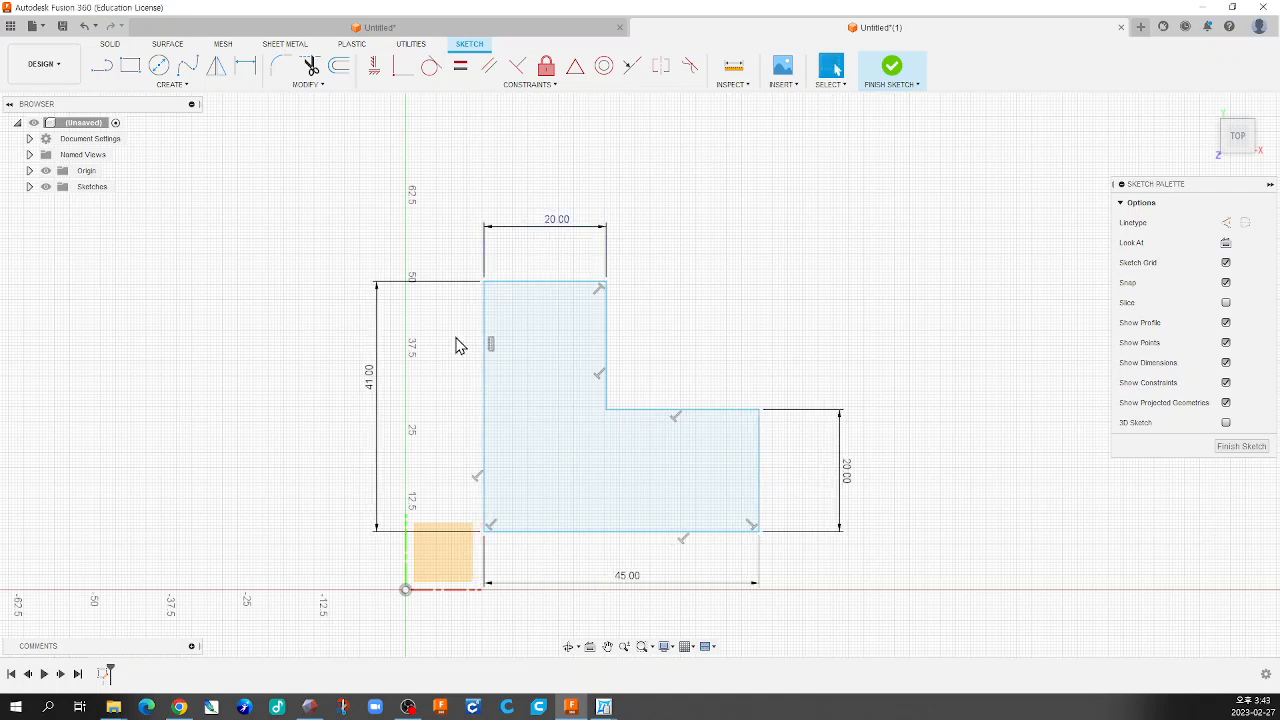
double_click(376, 395)
type("45")
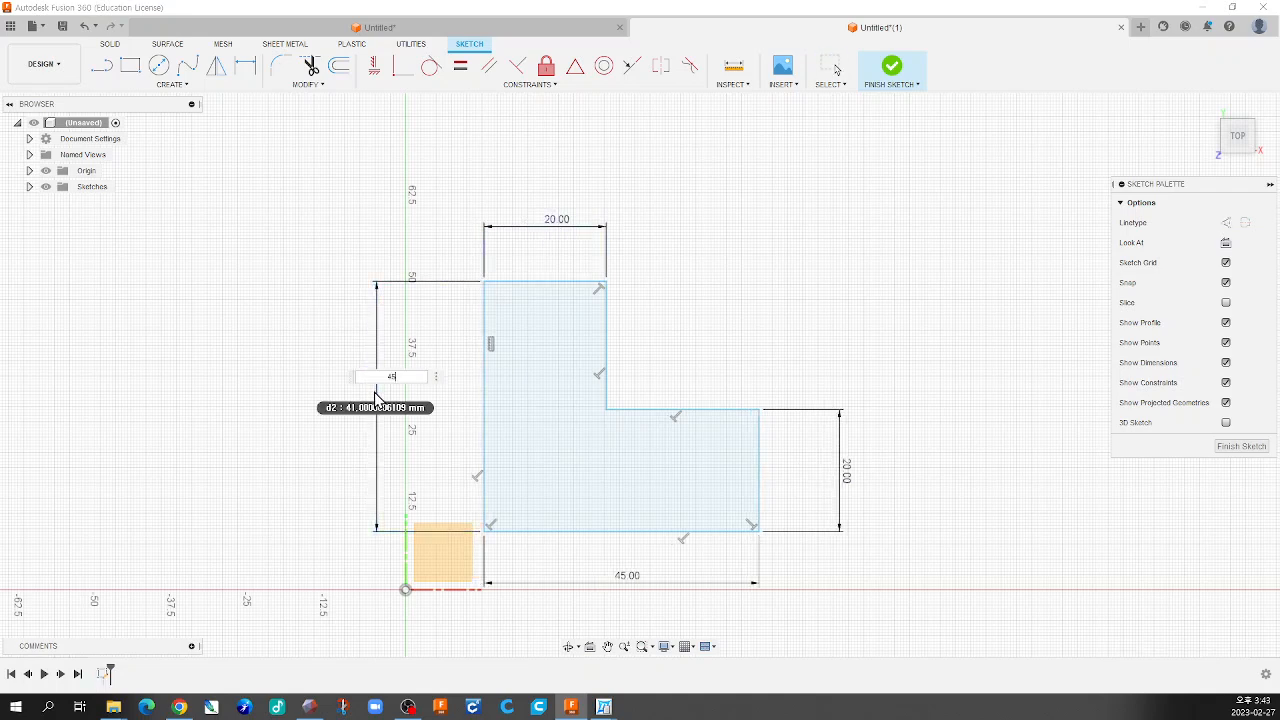
key("Return")
Pull the upright leg's inner edge and the bottom edge to shift the dimensioned profile farther from the origin
scroll(598, 430, "down", 2)
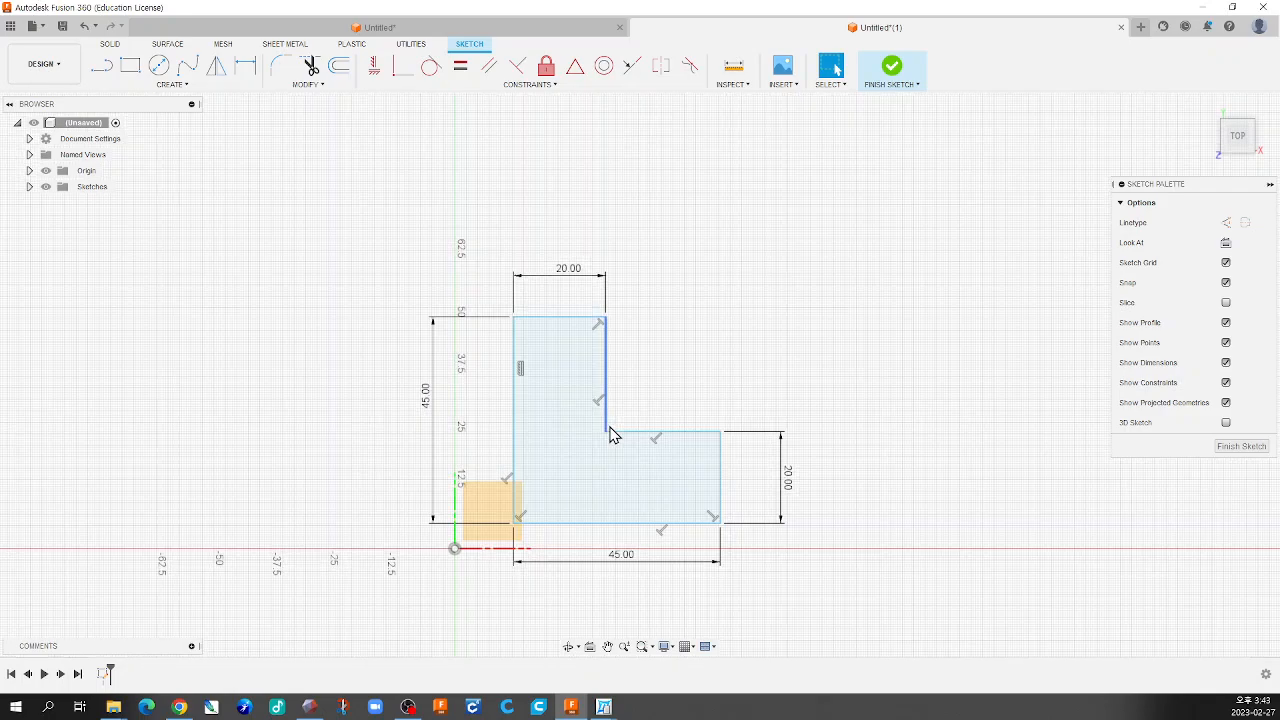
scroll(628, 525, "up", 2)
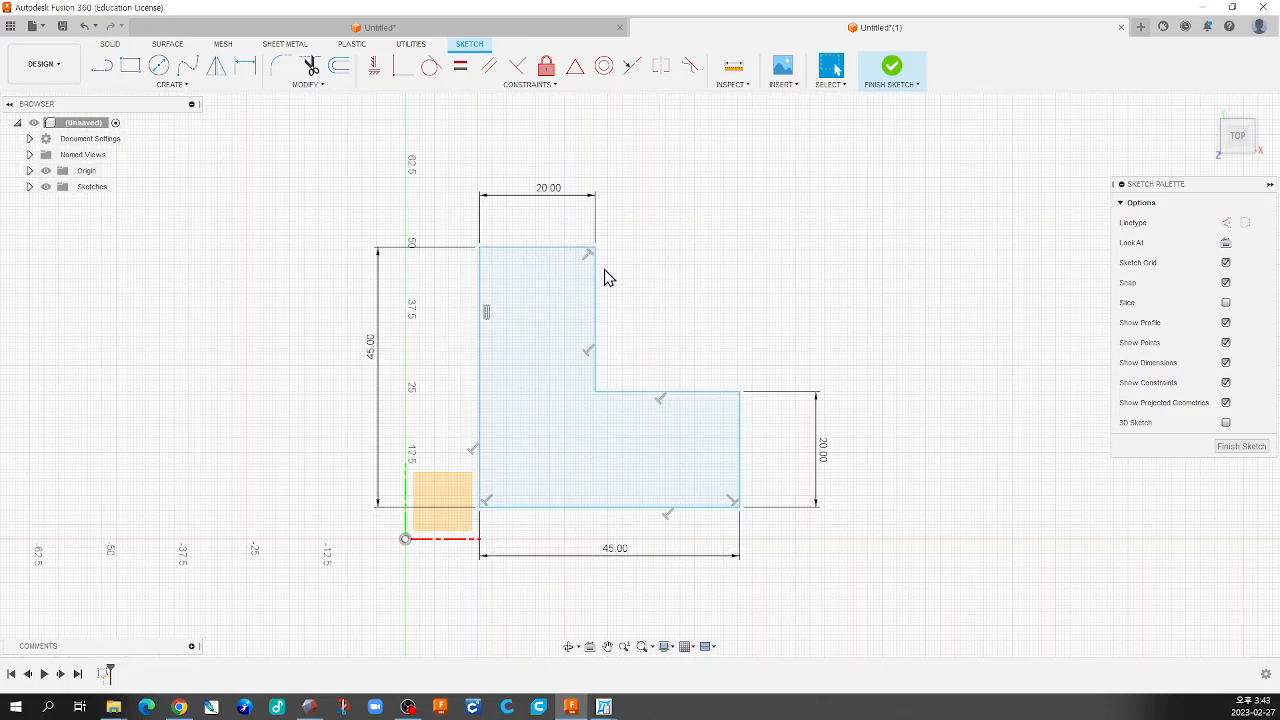
mouse_move(598, 316)
left_mouse_down()
mouse_move(637, 257)
mouse_move(593, 300)
left_mouse_up()
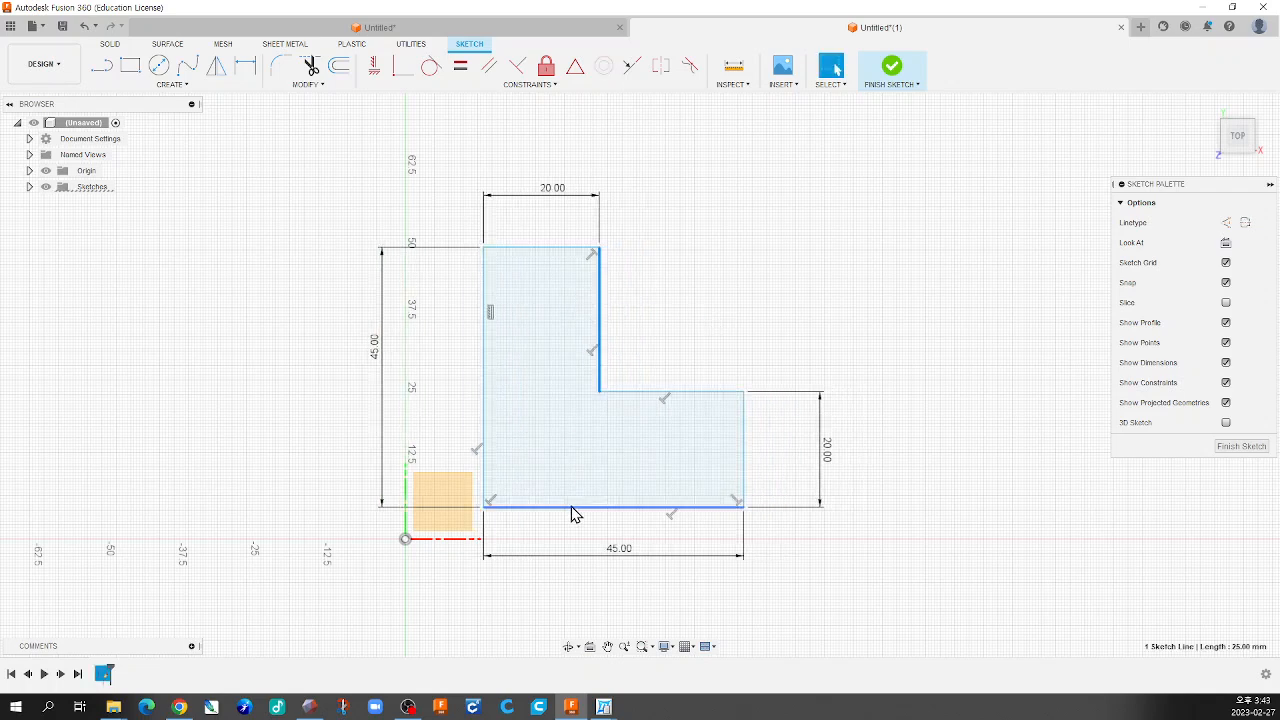
left_click_drag(575, 514, 588, 470)
left_click(597, 589)
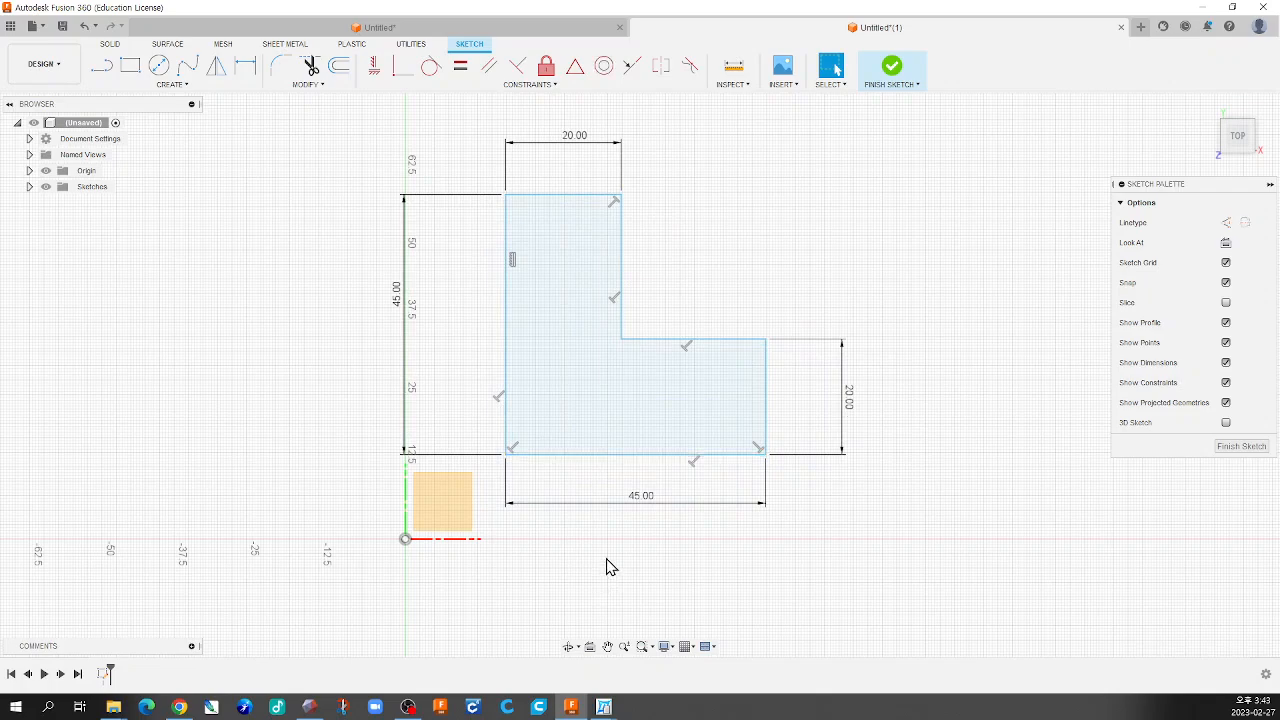
Switch to the other open design and examine its cylinder hole and the heart-shaped cut in the tall box
left_click(478, 28)
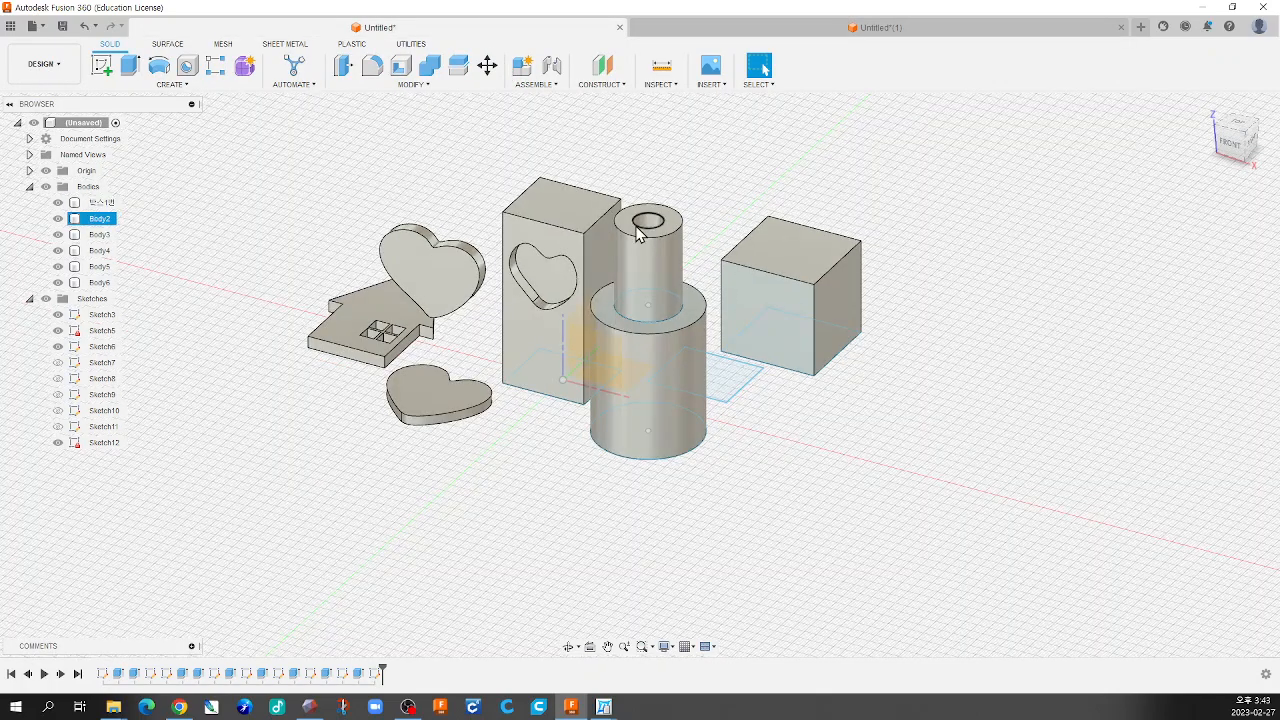
scroll(640, 228, "up", 4)
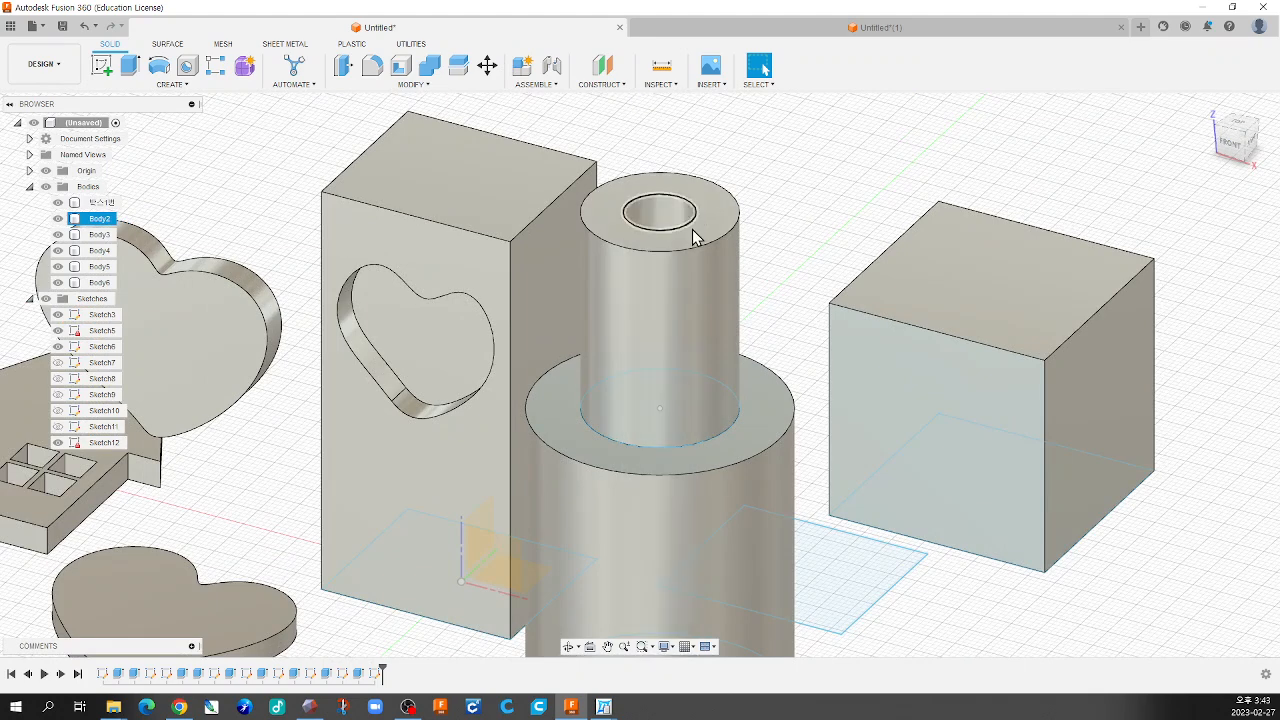
scroll(393, 412, "up", 1)
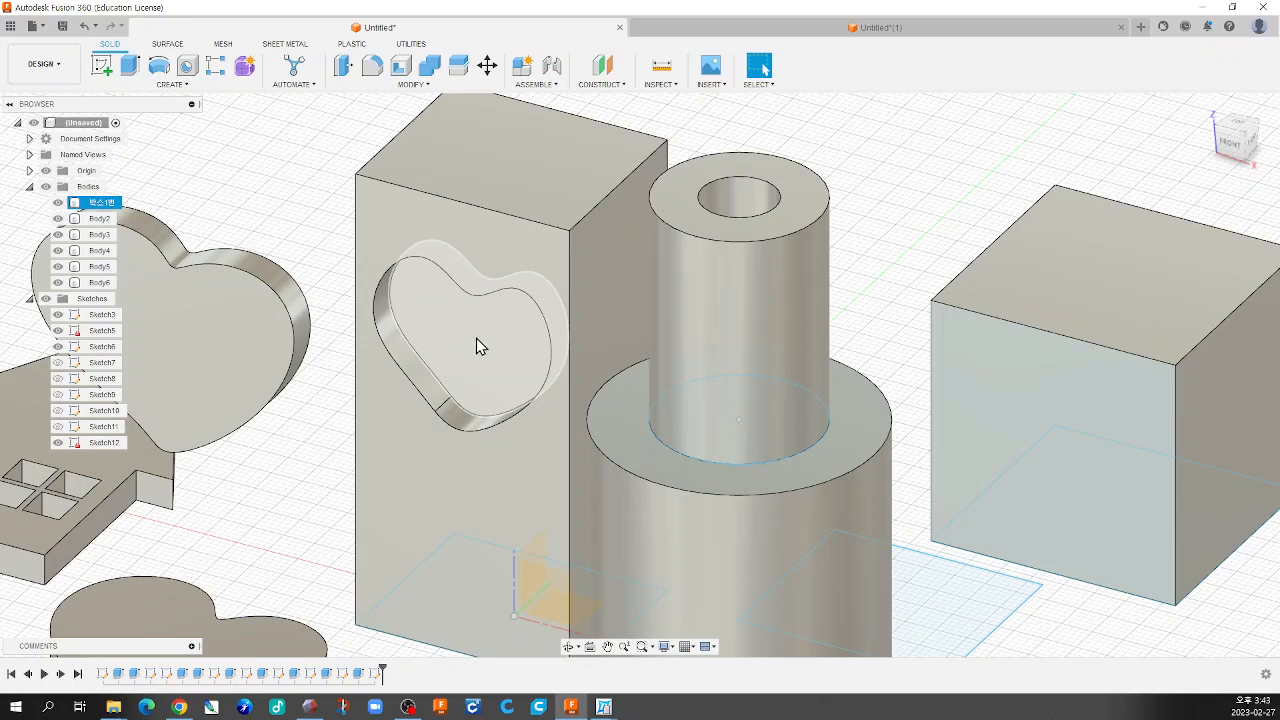
Return to the L-profile sketch, list its origin geometry and select the origin point
left_click(868, 30)
scroll(530, 350, "up", 2)
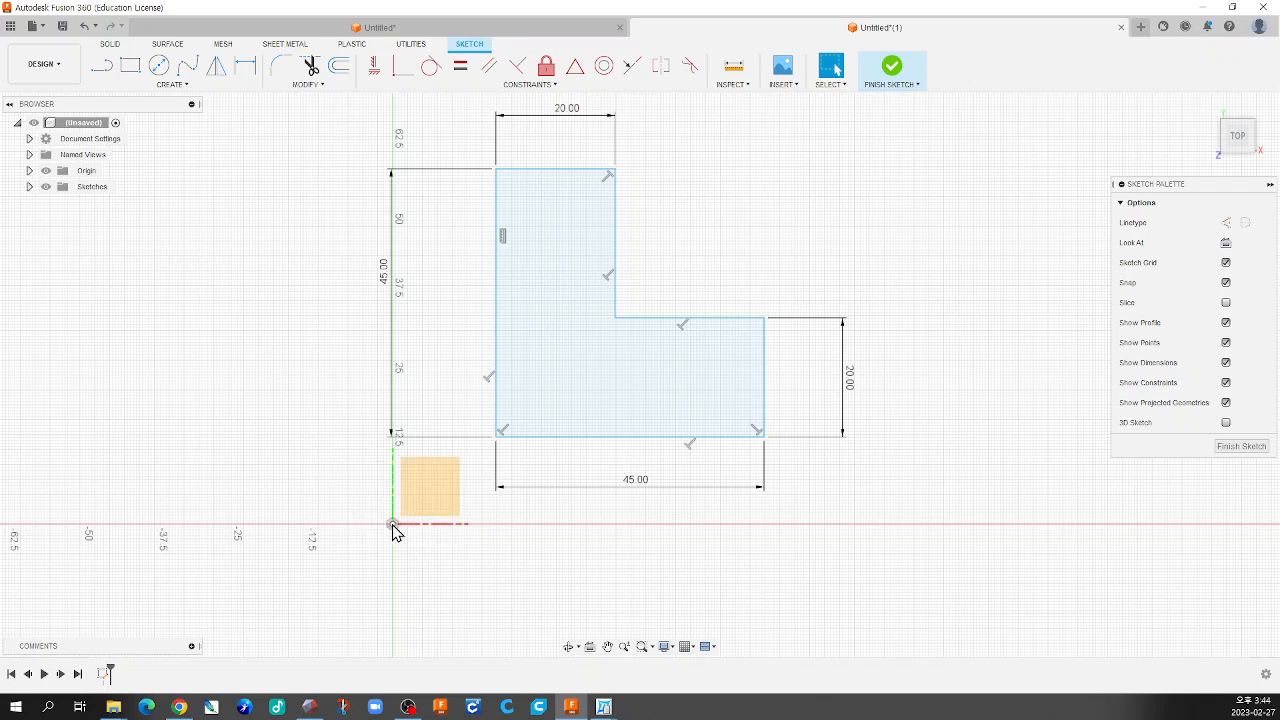
left_click(29, 170)
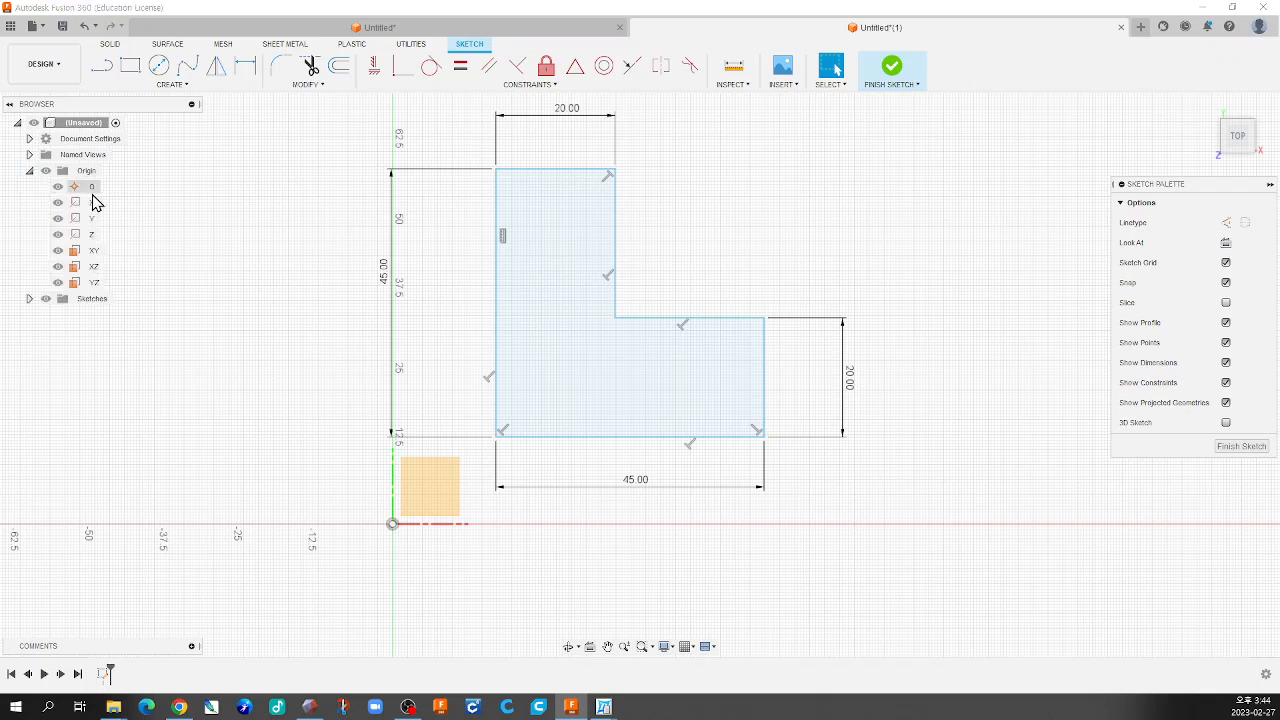
left_click(92, 189)
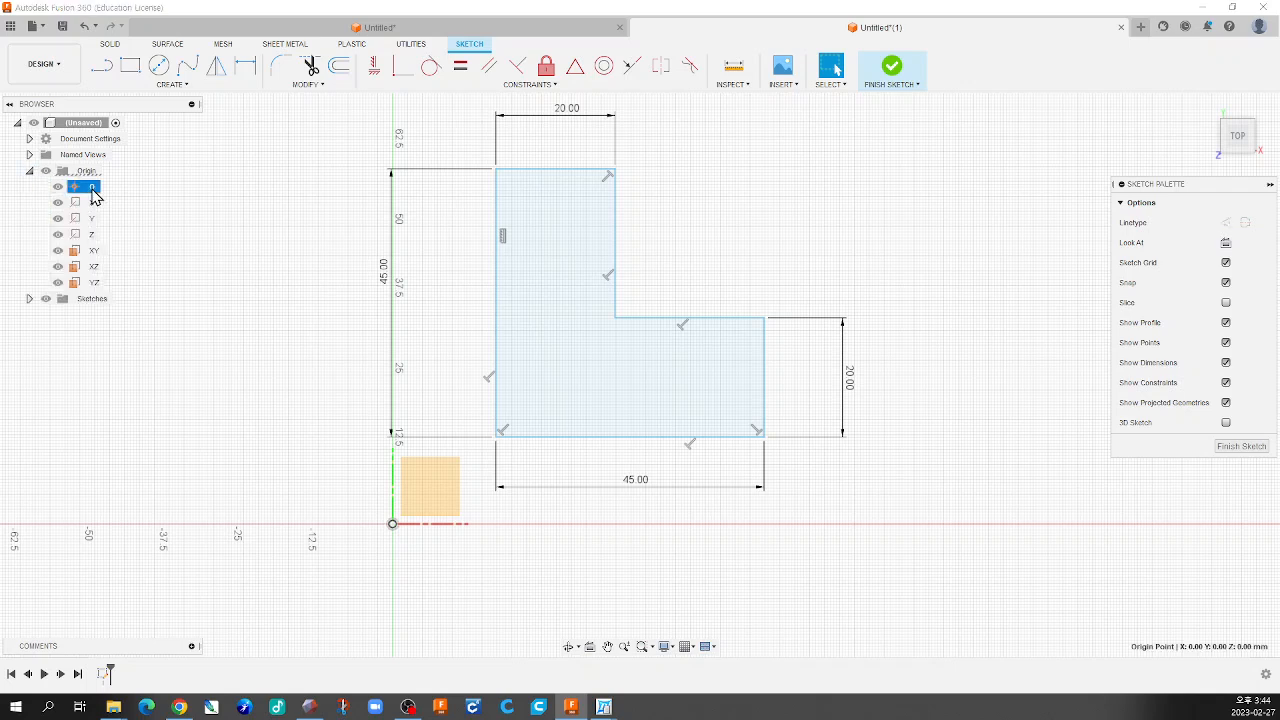
Dimension the L-profile's bottom edge 15 mm above the origin point
left_click(29, 171)
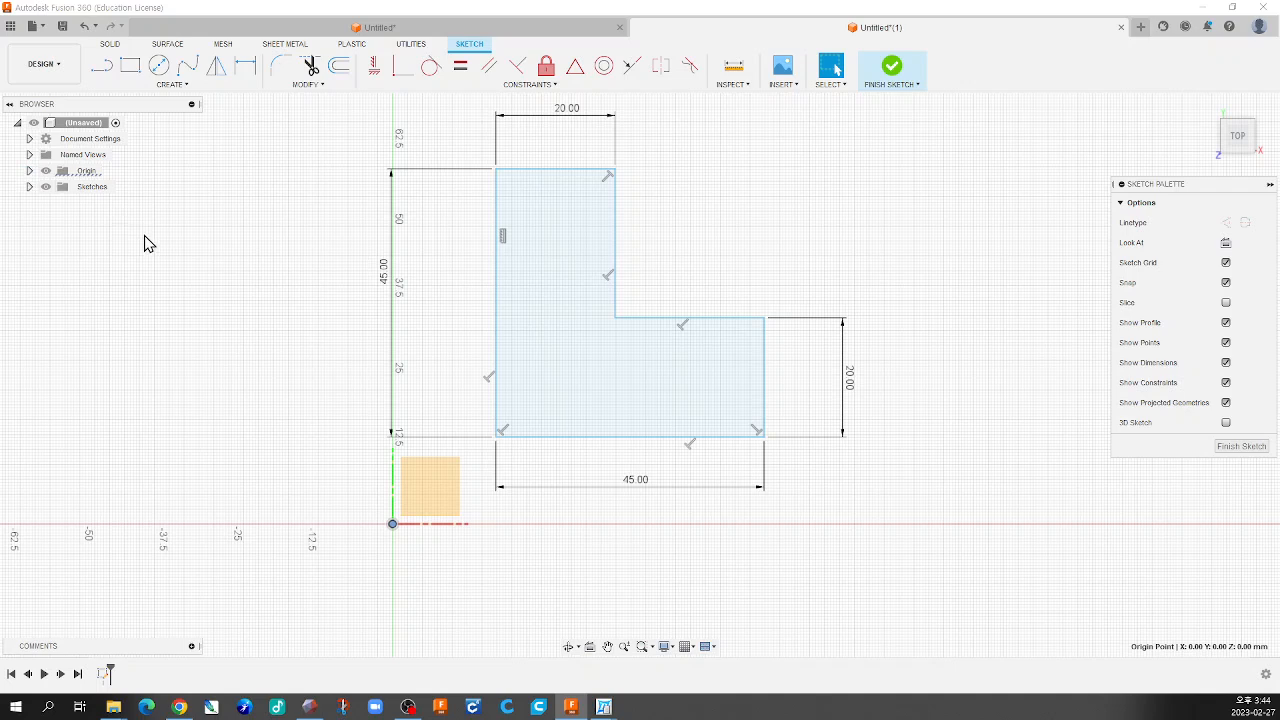
key("d")
left_click(527, 438)
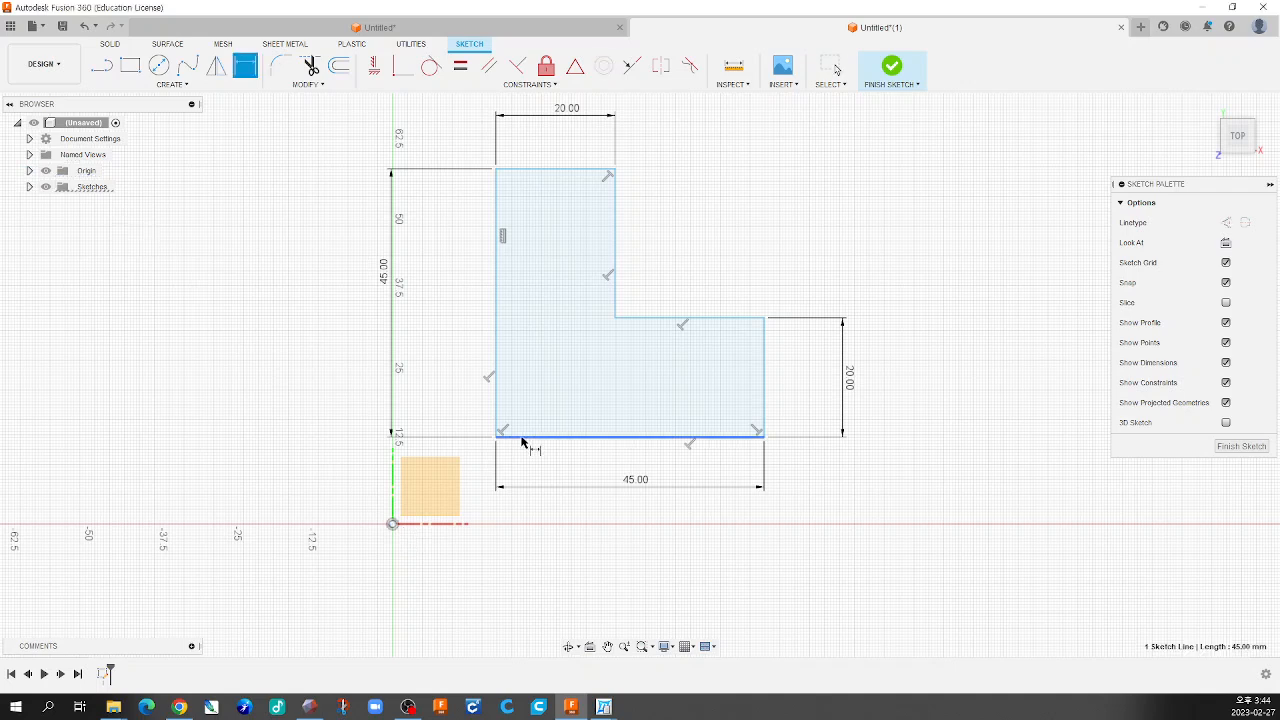
key("Escape")
left_click(392, 523)
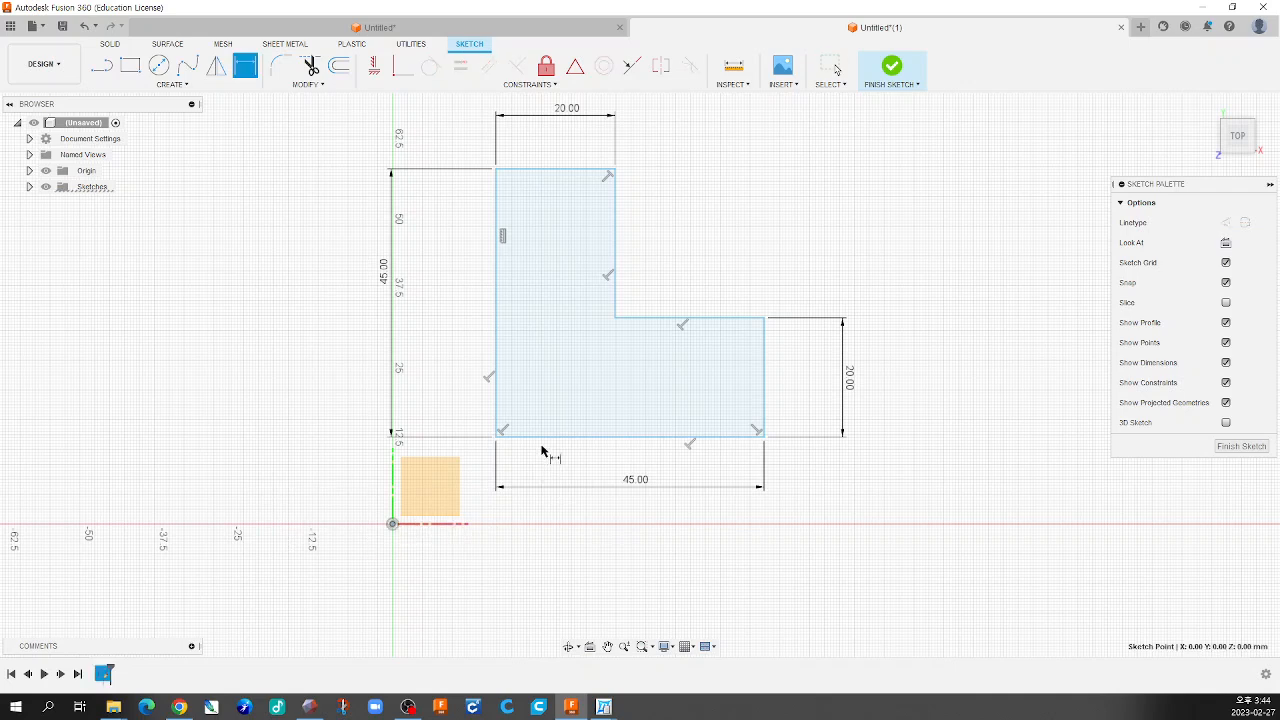
left_click(546, 438)
left_click(851, 497)
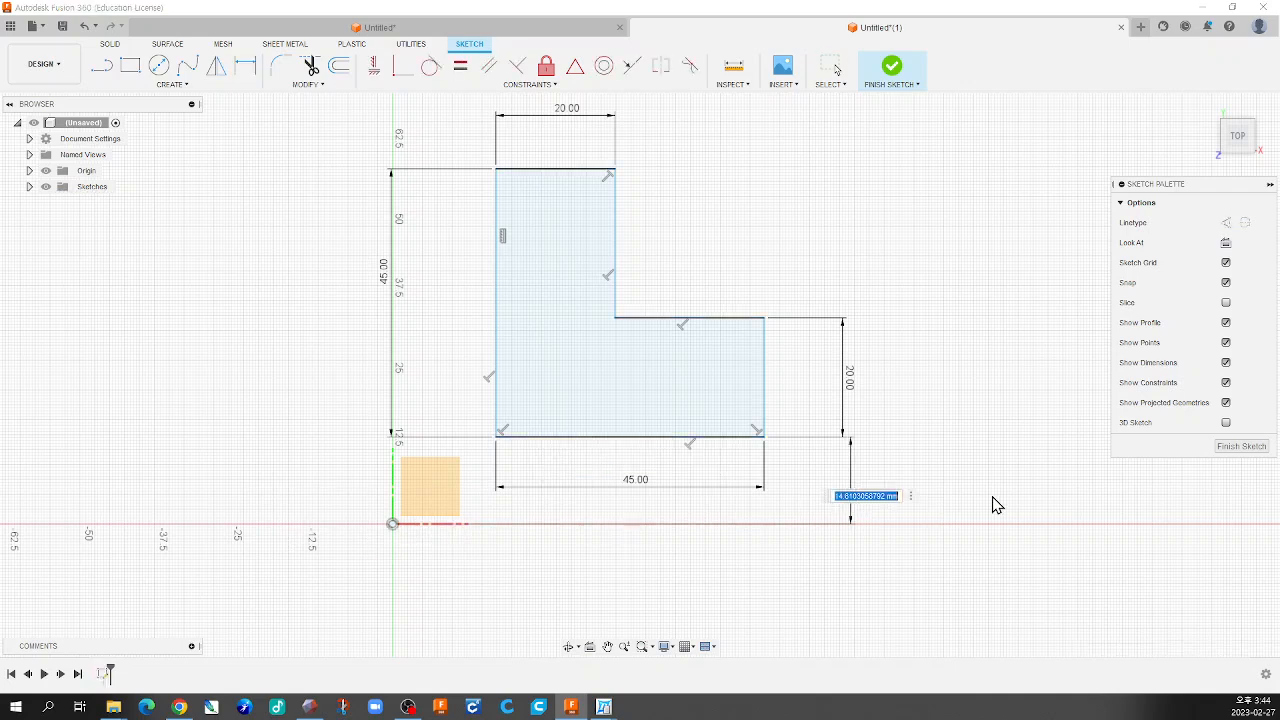
type("15")
key("Return")
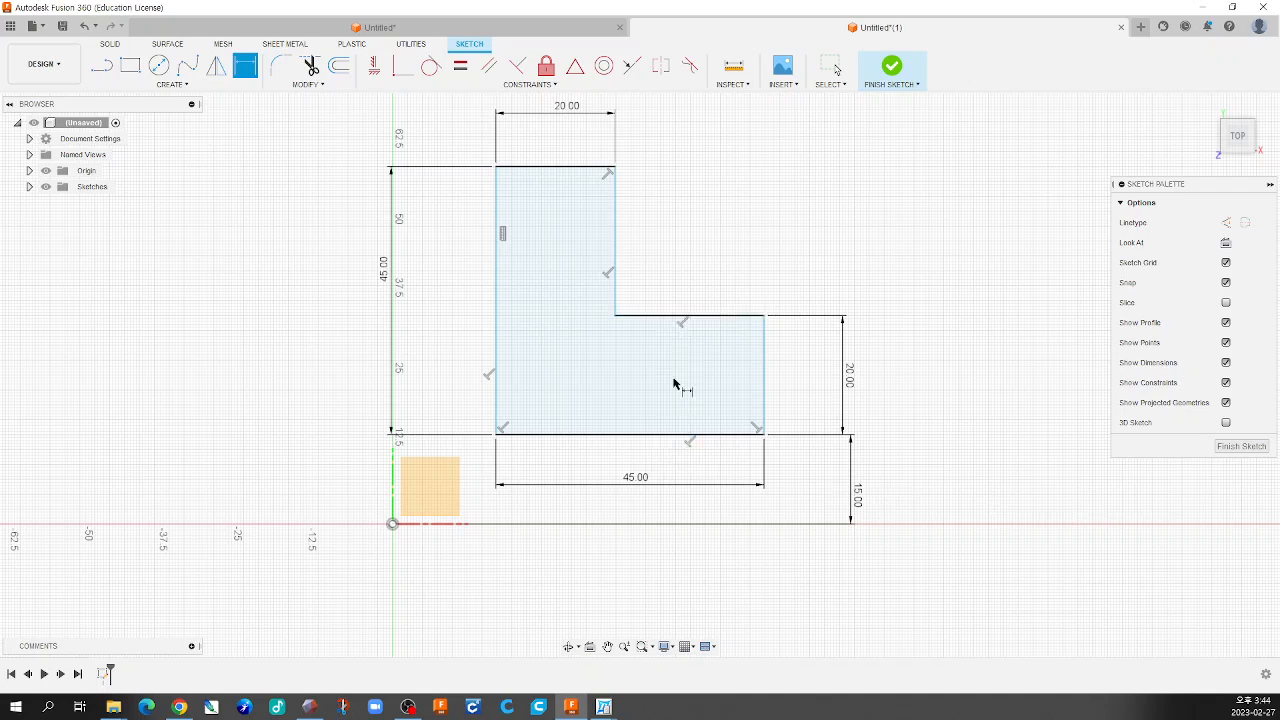
key("Escape")
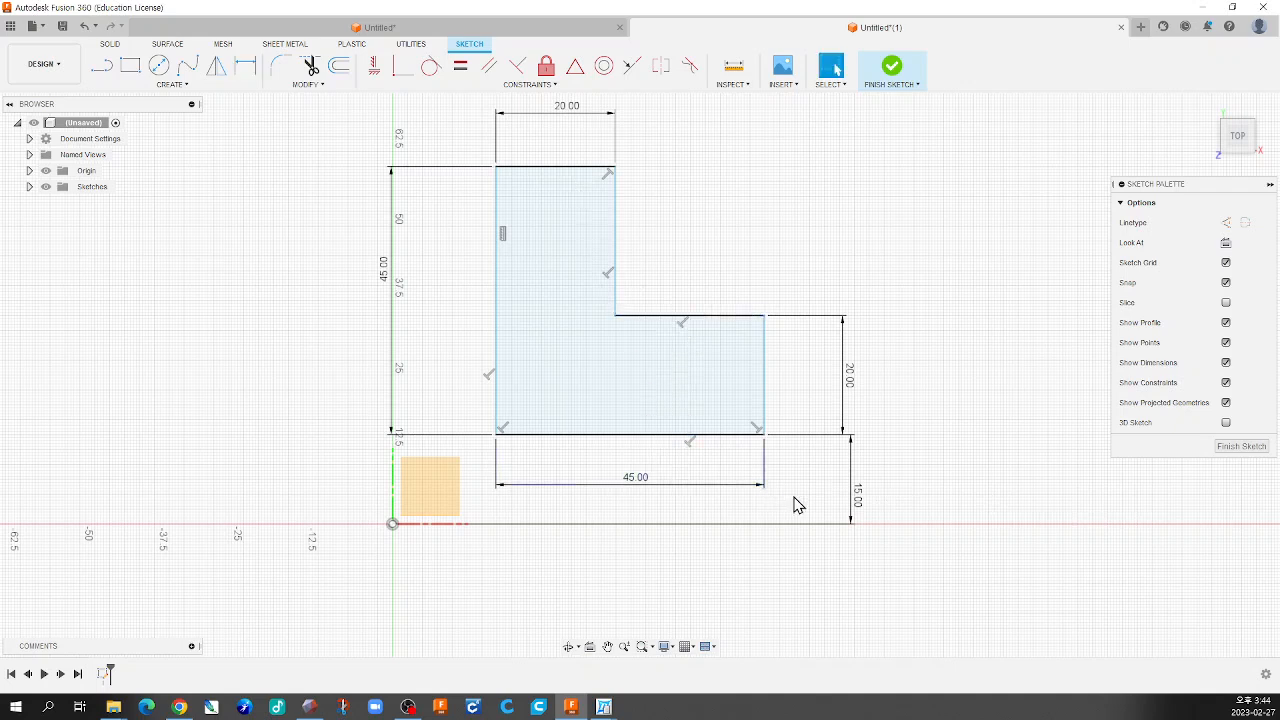
Pull the profile sideways by its bottom edge, and dimension its outer vertical edge 15 mm from the origin point
mouse_move(719, 434)
left_mouse_down()
mouse_move(710, 380)
mouse_move(756, 385)
mouse_move(699, 395)
left_mouse_up()
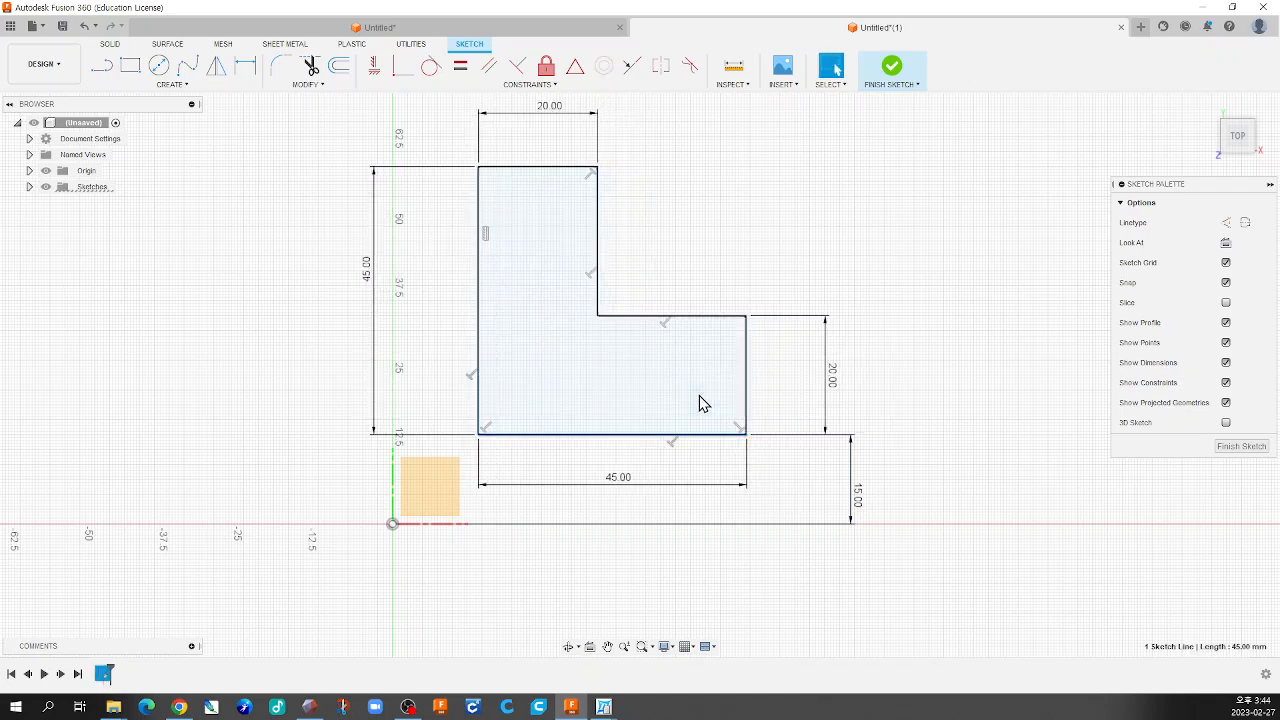
key("Escape")
key("d")
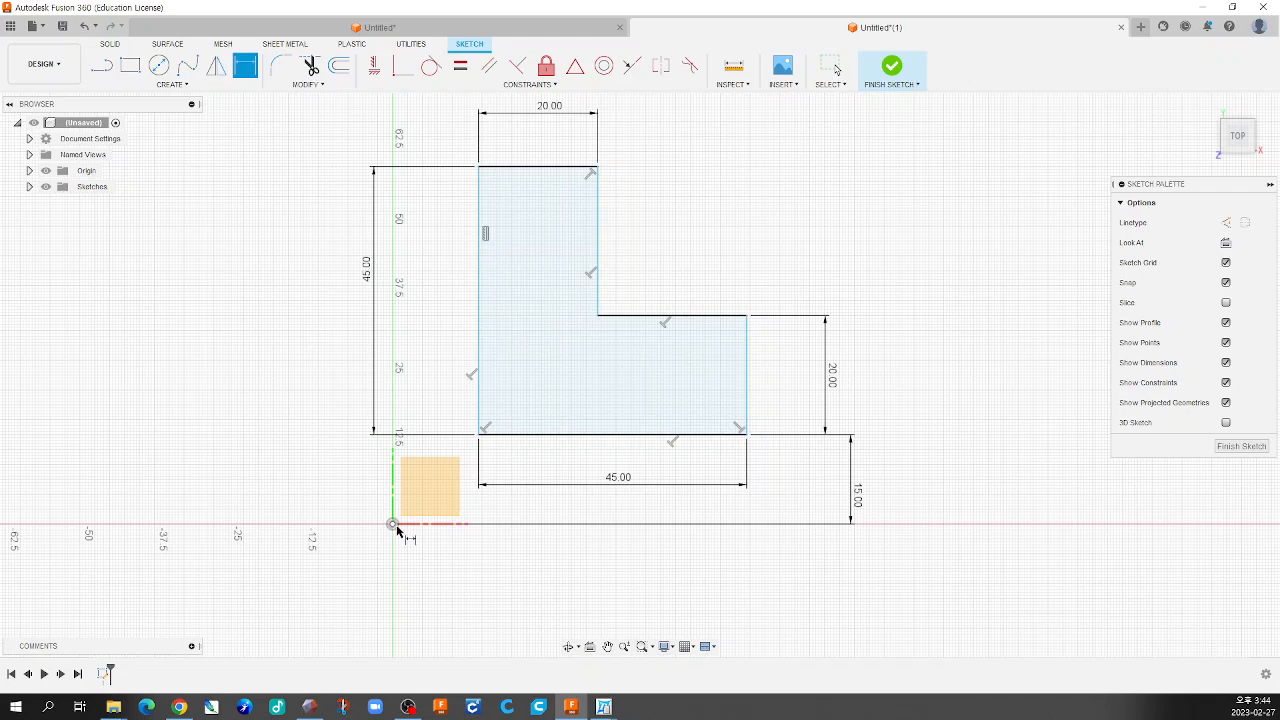
left_click(479, 410)
left_click(392, 523)
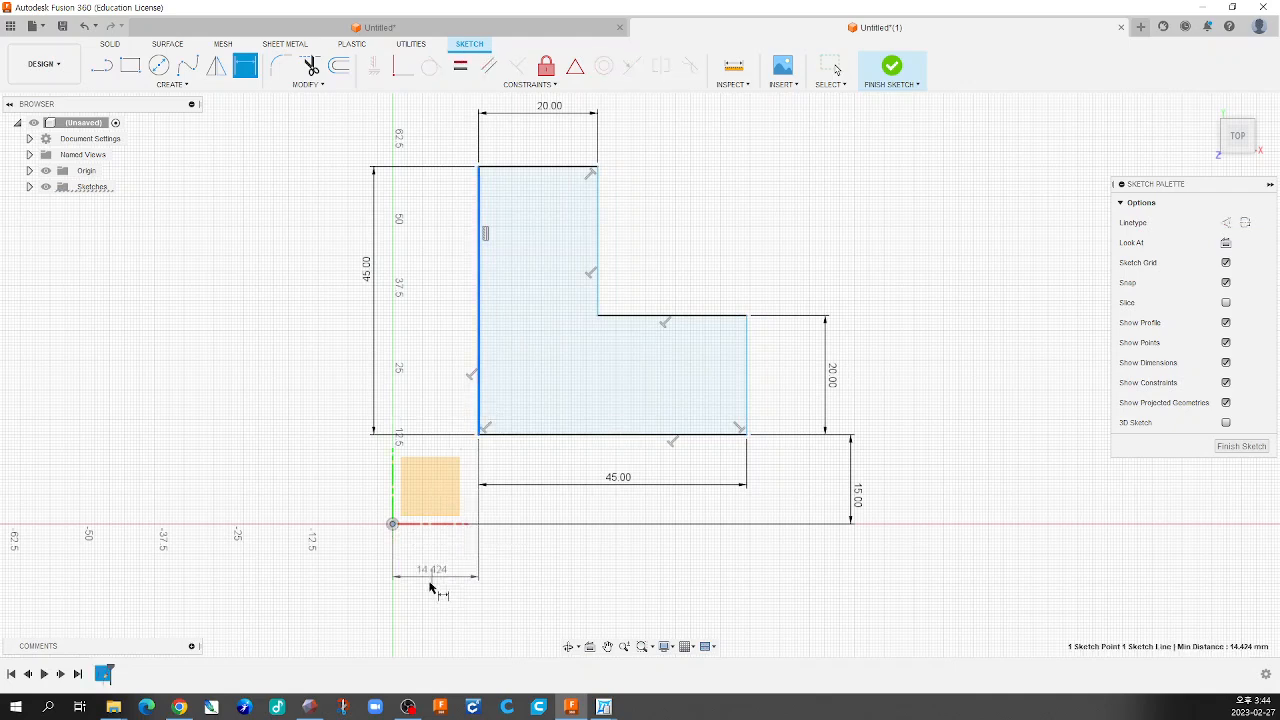
left_click(435, 586)
type("15")
key("Return")
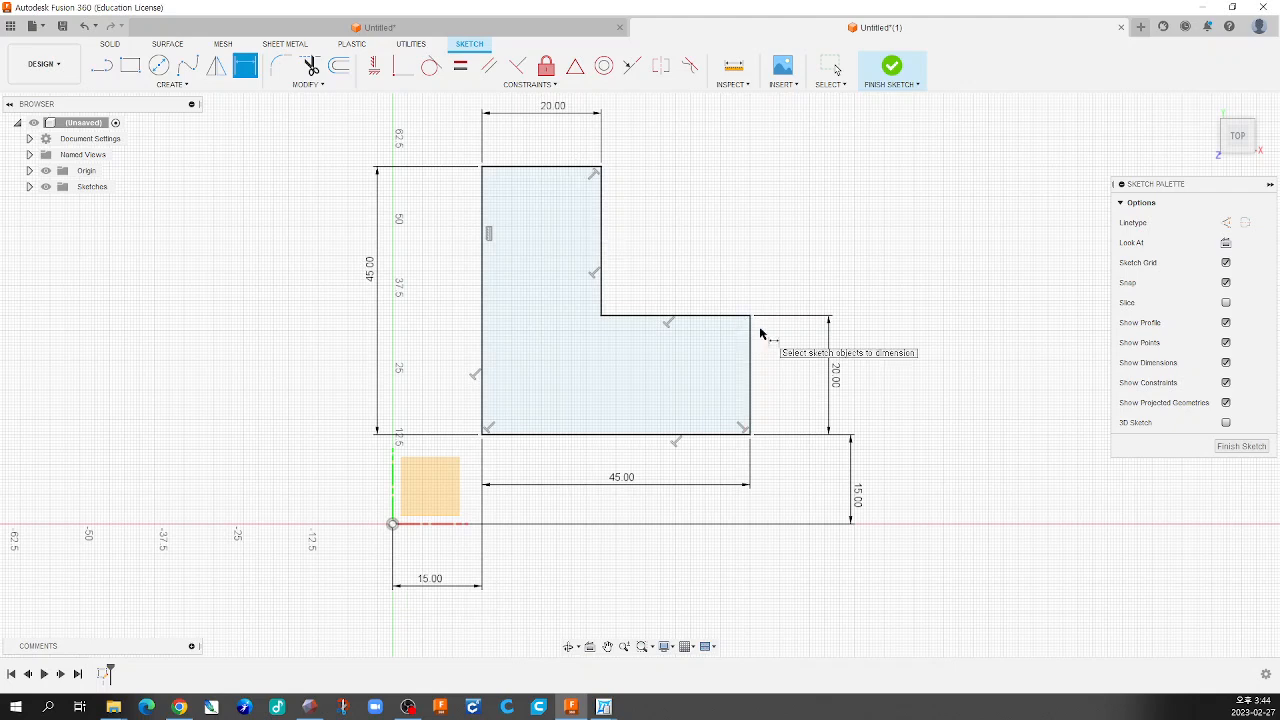
key("Escape")
left_click(574, 434)
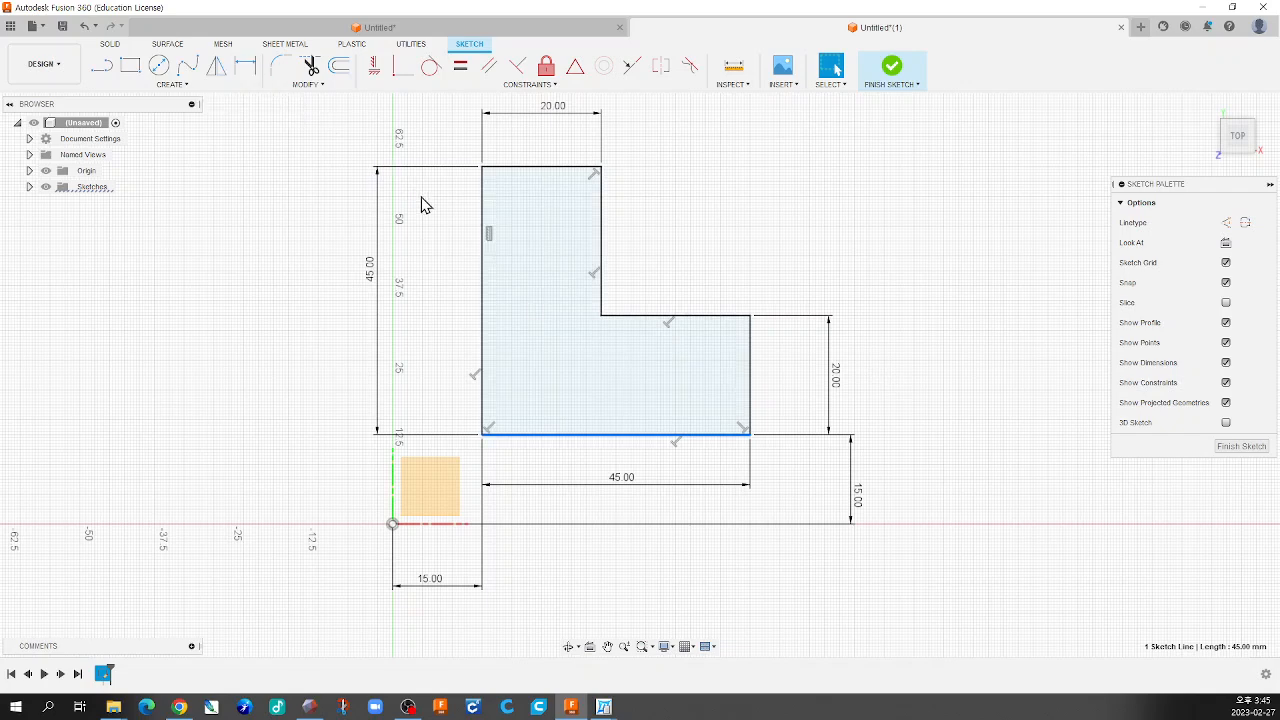
Finish the sketch and extrude the L-profile upward 31.5 mm as a new body
left_click(897, 74)
mouse_move(858, 180)
middle_mouse_down("shift")
mouse_move(812, 262)
mouse_move(764, 289)
mouse_move(862, 282)
middle_mouse_up("shift")
left_click(1208, 118)
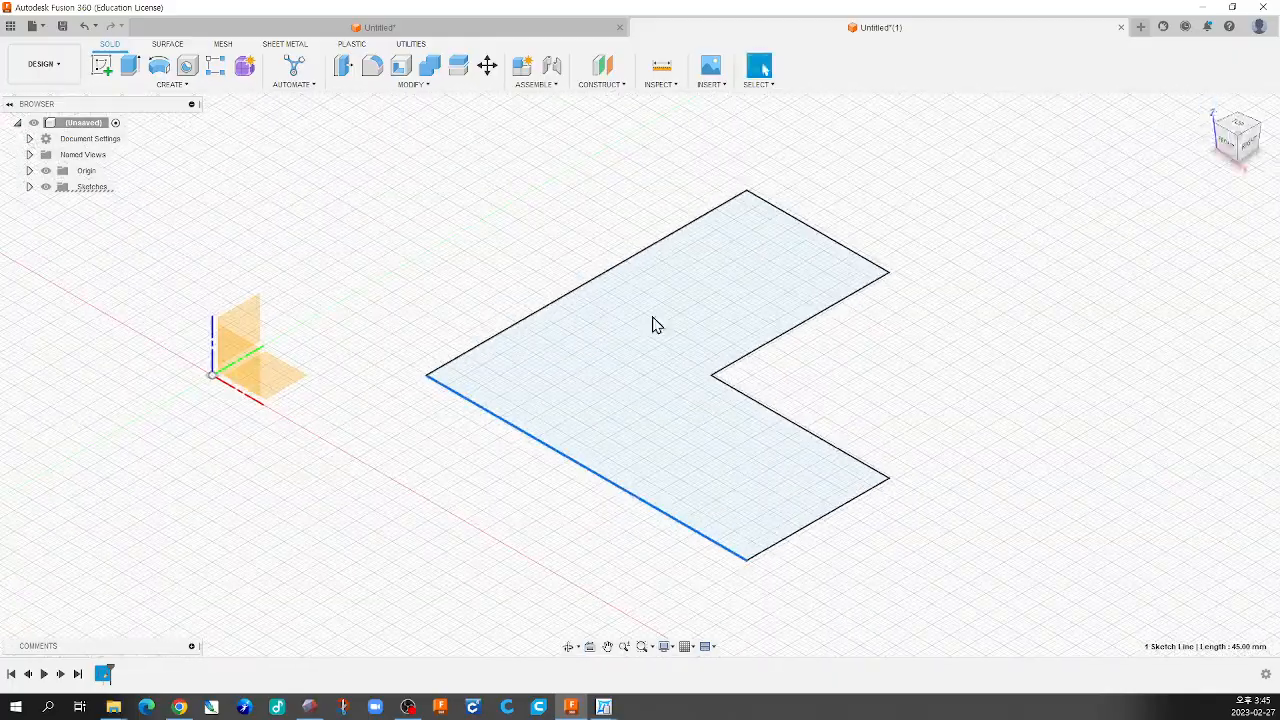
left_click(129, 65)
left_click(684, 366)
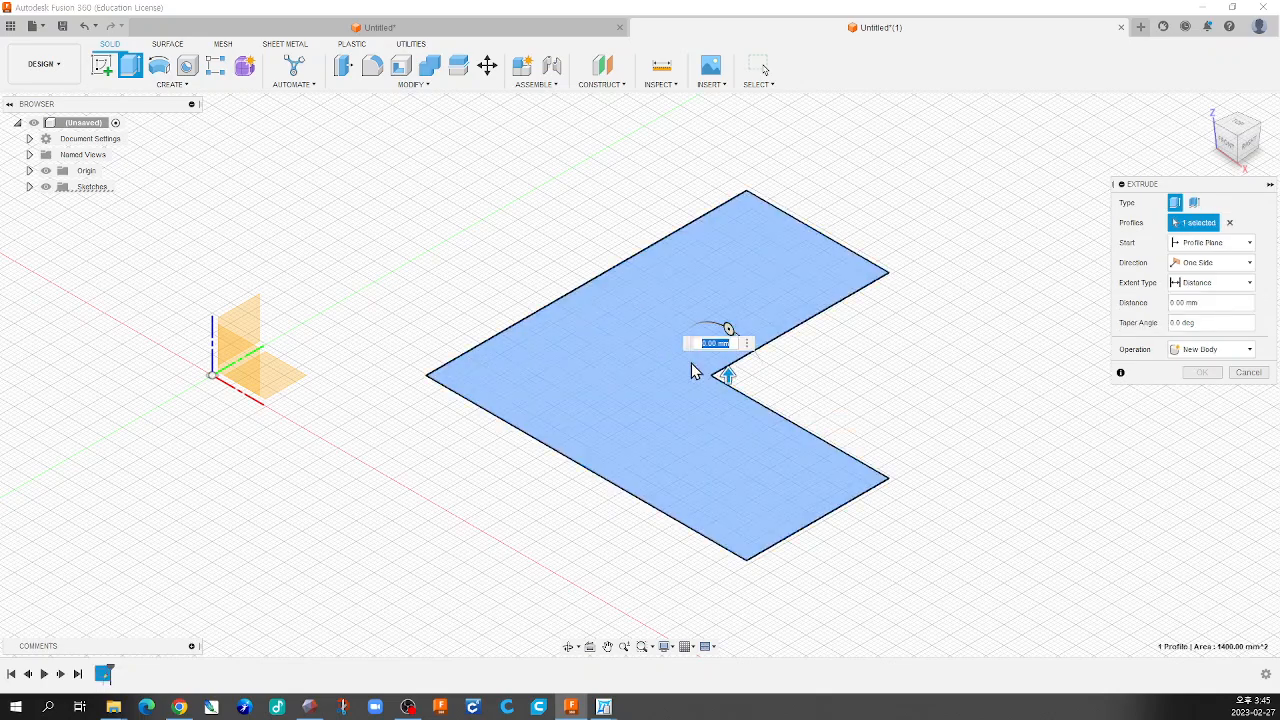
left_click_drag(727, 375, 742, 212)
middle_click_drag(612, 268, 614, 358)
scroll(627, 368, "down", 1)
left_click_drag(719, 311, 719, 232)
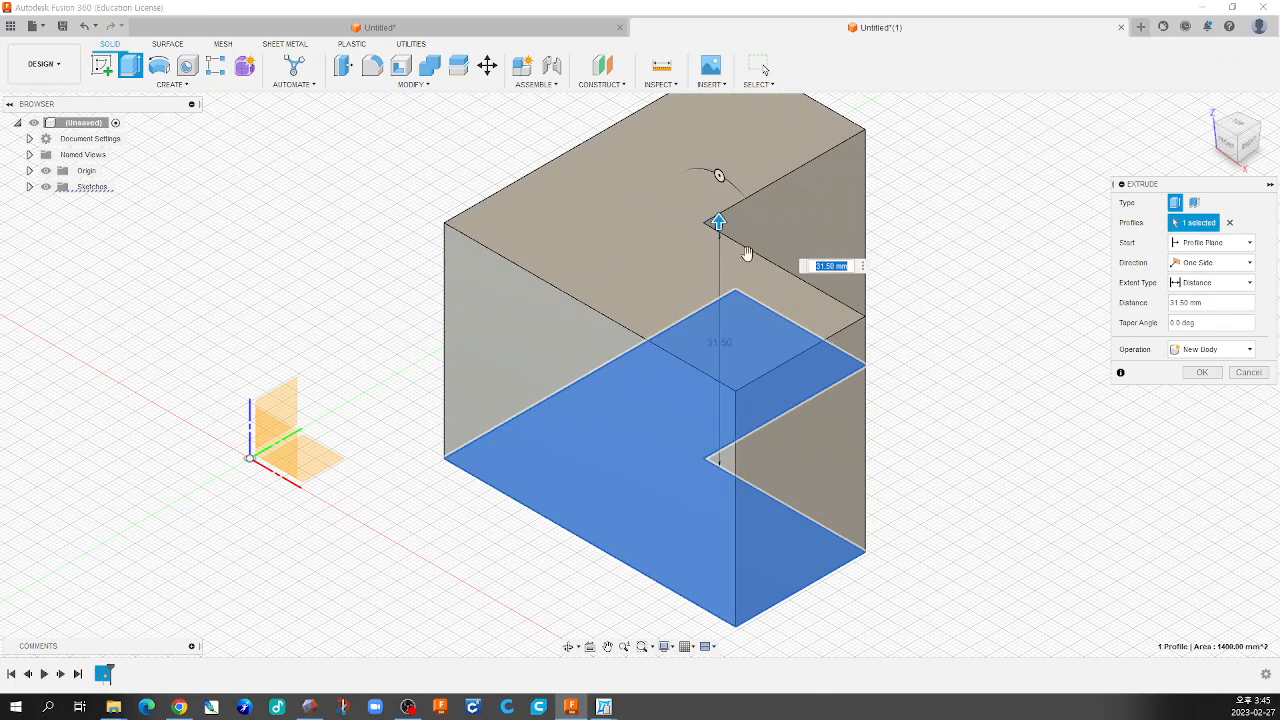
left_click(1202, 372)
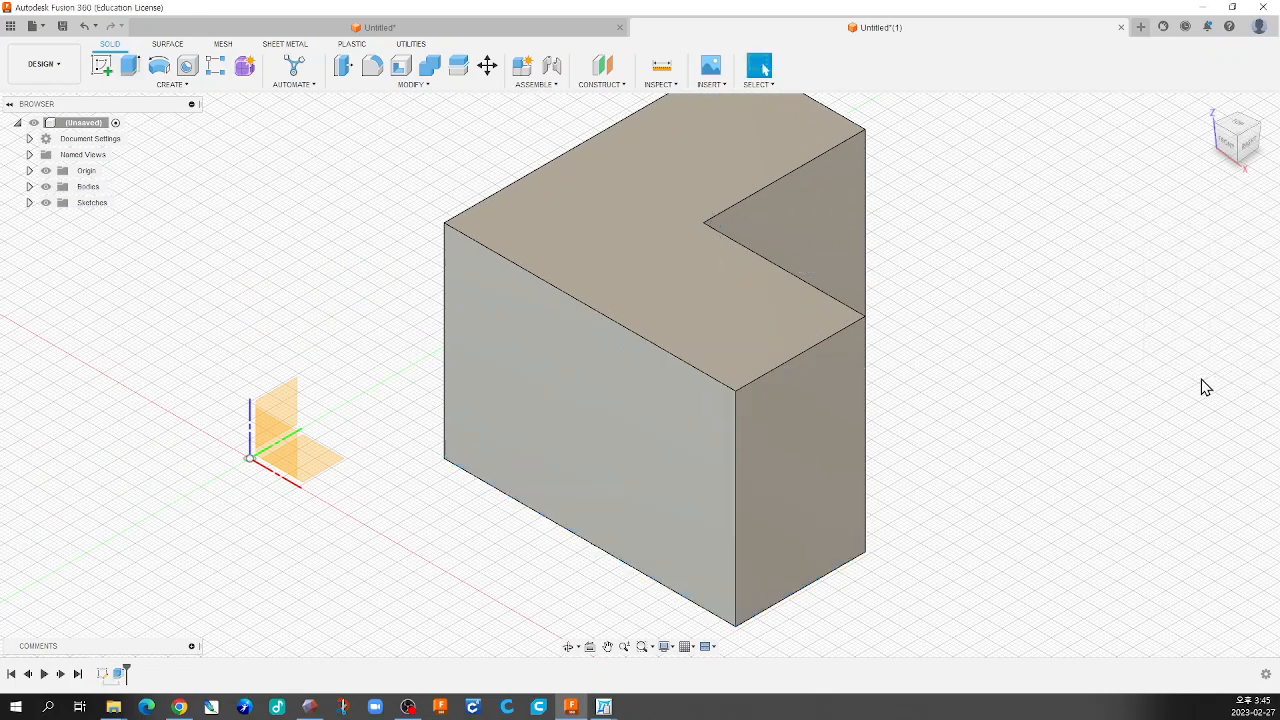
Reopen the base sketch, set the L-profile's overall height to 90 mm and finish the sketch
mouse_move(1000, 420)
middle_mouse_down("shift")
mouse_move(749, 420)
mouse_move(1050, 425)
middle_mouse_up("shift")
middle_click_drag(586, 460, 592, 498, "shift")
double_click(103, 675)
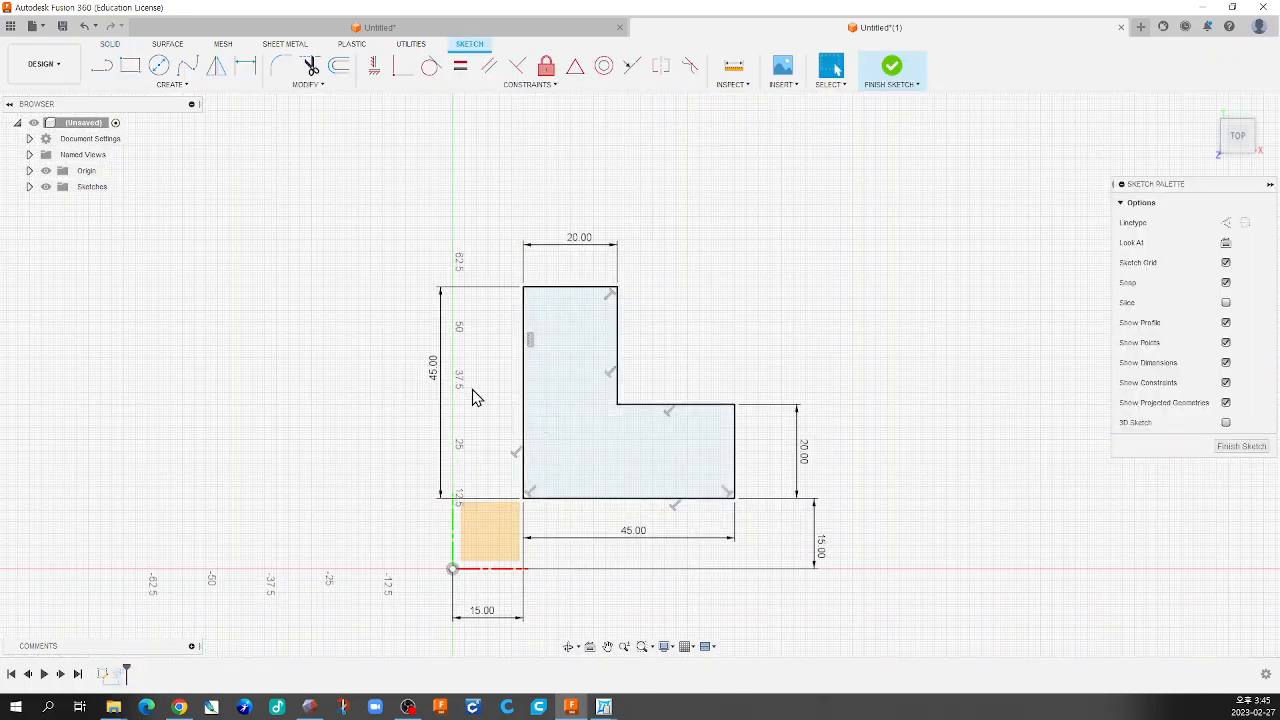
left_click(563, 287)
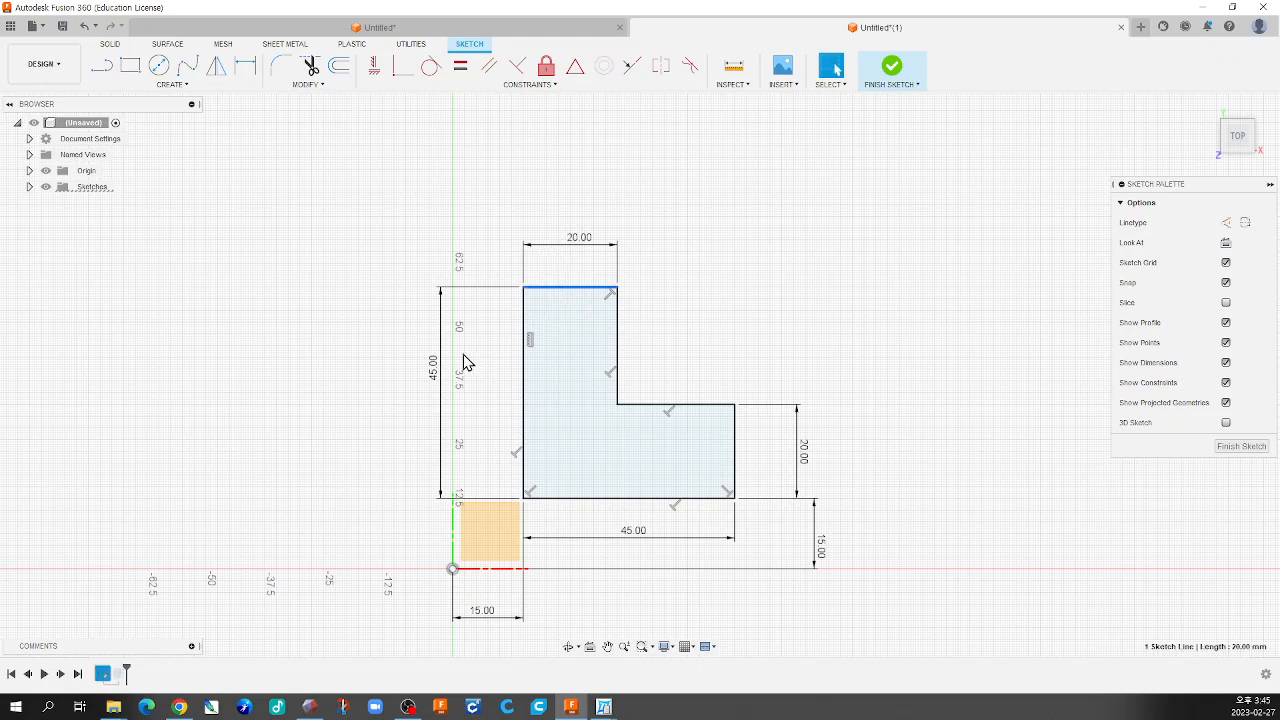
double_click(437, 385)
type("90")
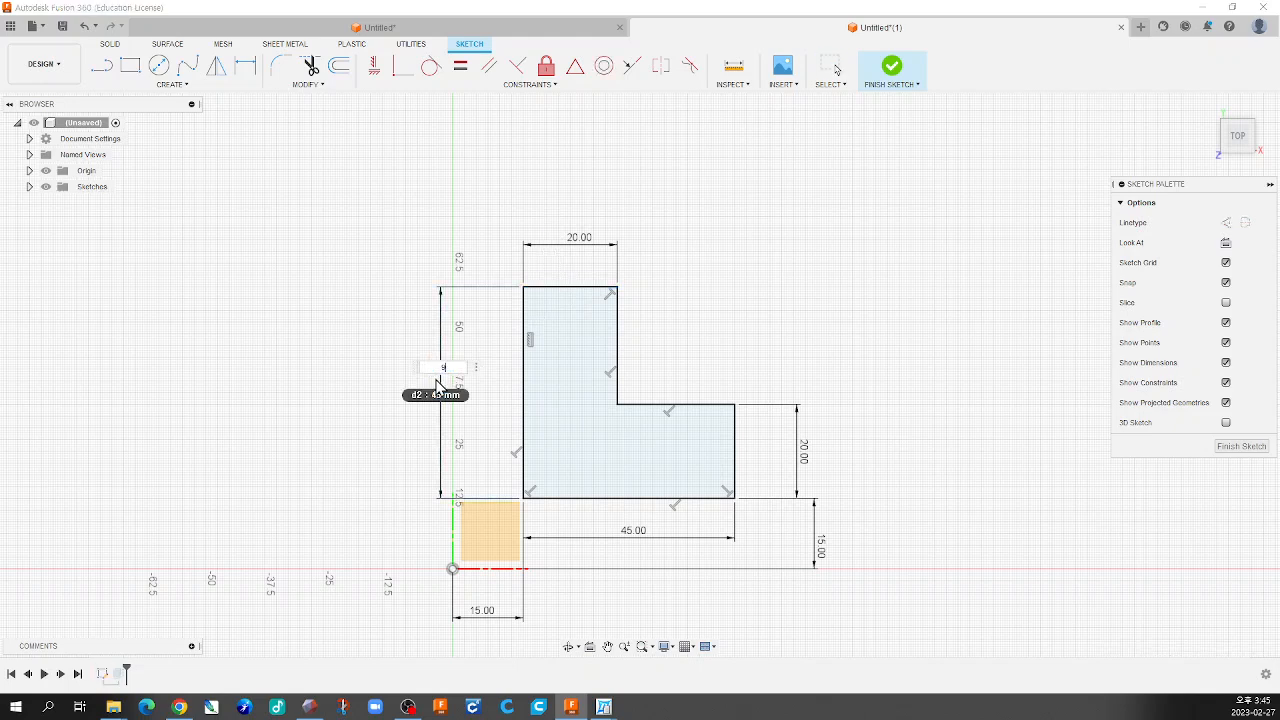
key("Return")
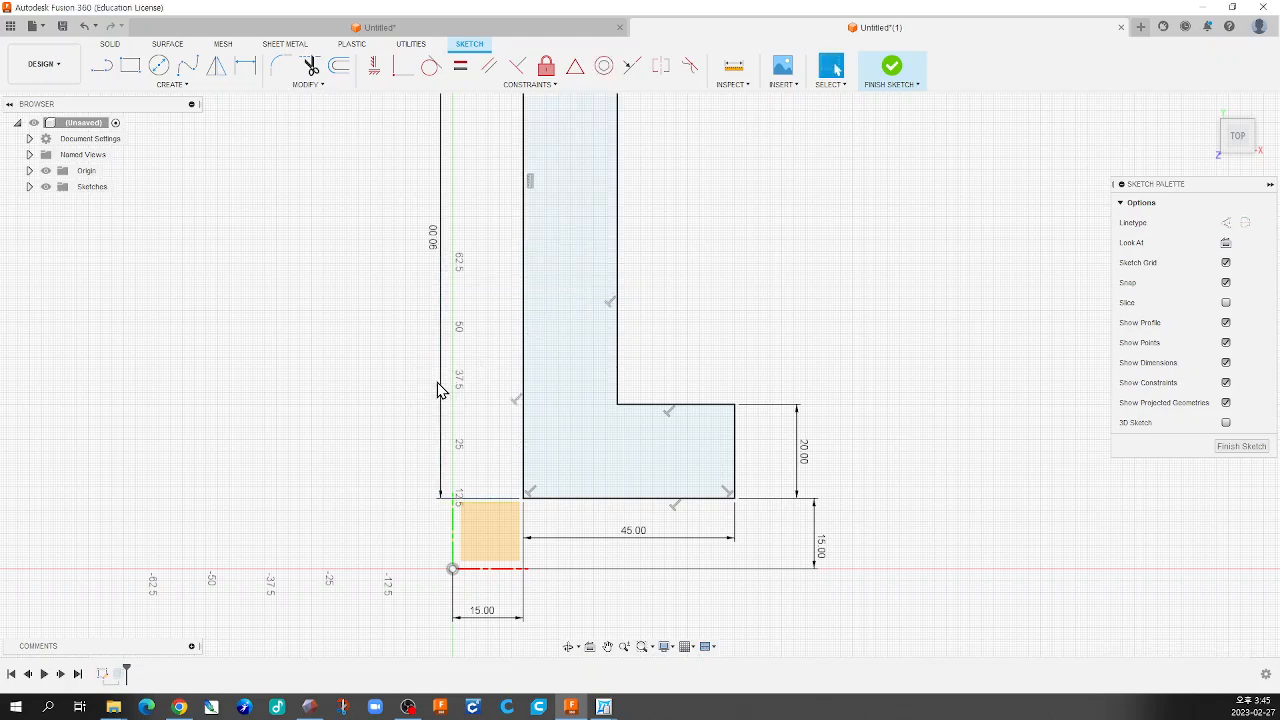
mouse_move(614, 417)
middle_mouse_down("shift")
mouse_move(586, 429)
mouse_move(646, 391)
mouse_move(708, 393)
middle_mouse_up("shift")
left_click(894, 69)
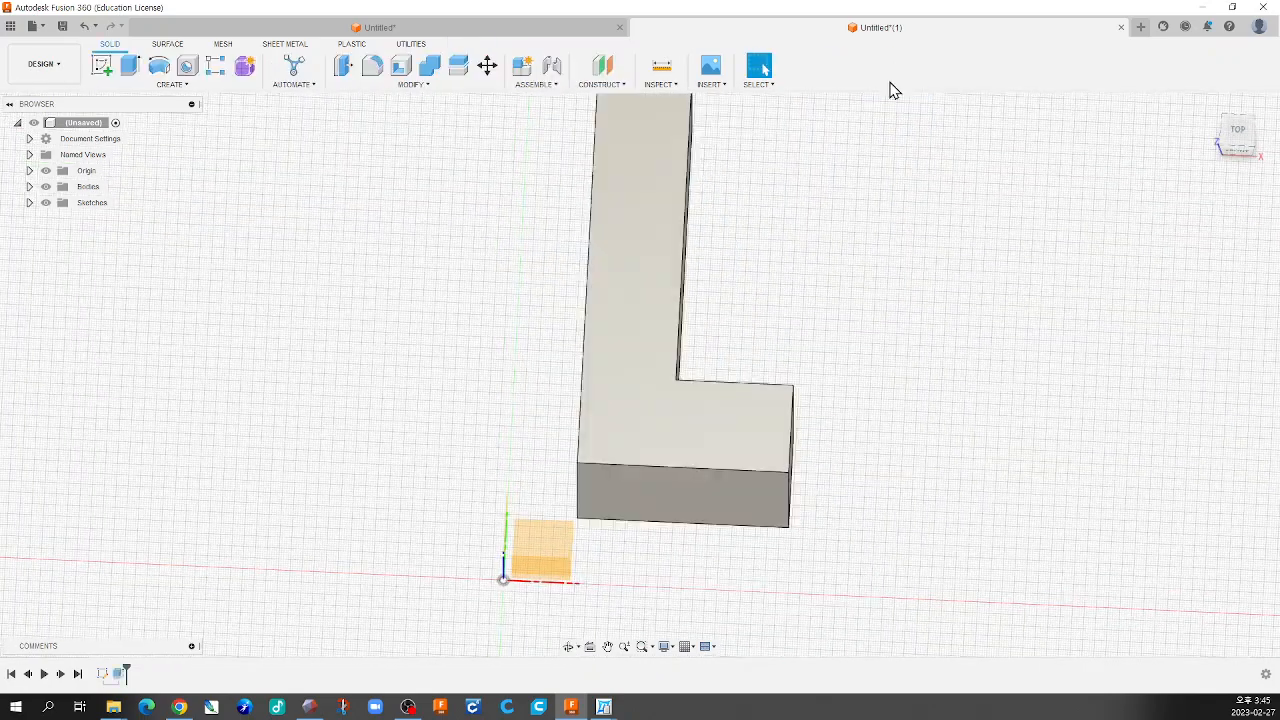
mouse_move(690, 388)
middle_mouse_down("shift")
mouse_move(692, 368)
mouse_move(680, 391)
mouse_move(757, 343)
mouse_move(757, 361)
middle_mouse_up("shift")
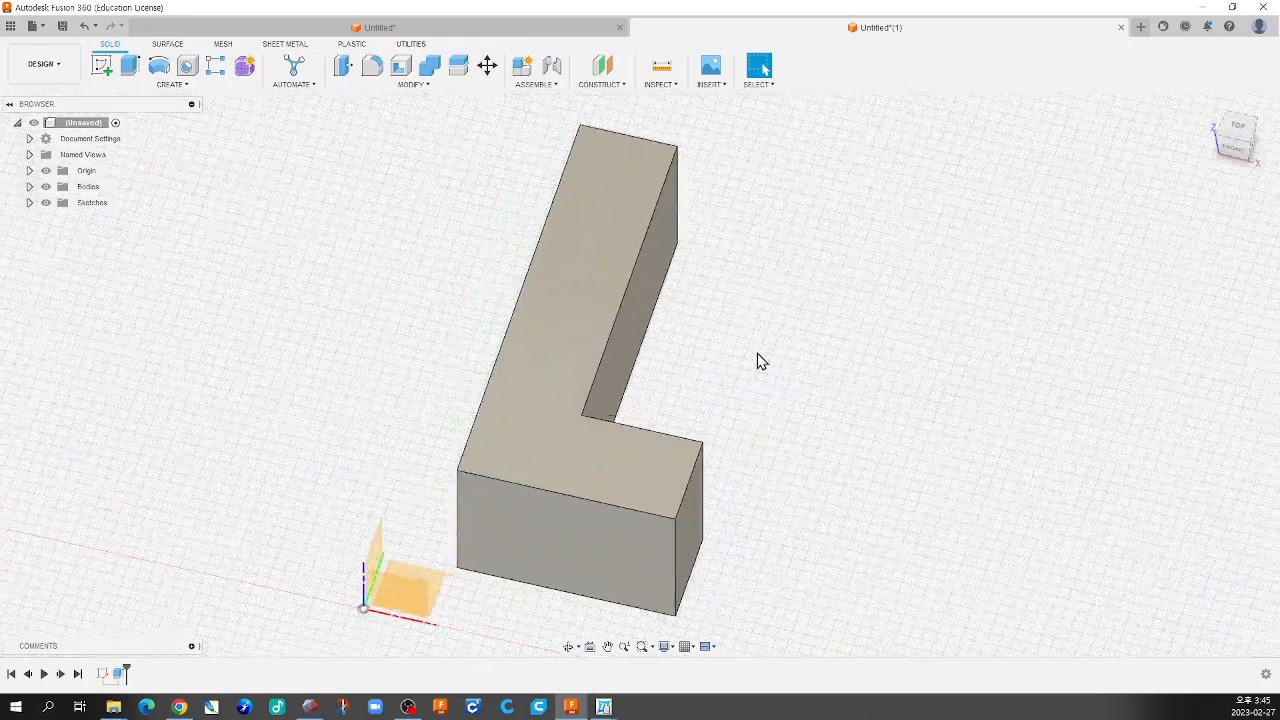
Examine how the sketch and extrusion entries in the design history relate to the L-shaped body
left_click(104, 676)
left_click(148, 605)
left_click(121, 675)
left_click(170, 605)
left_click(121, 675)
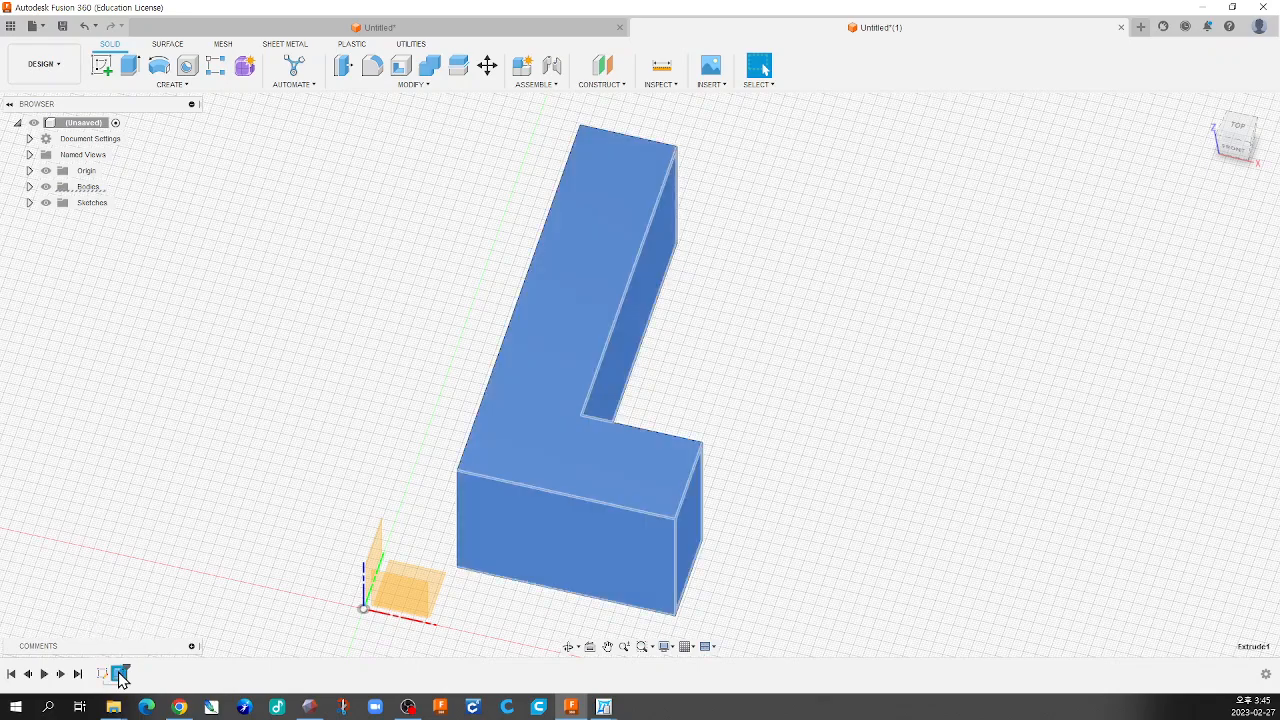
left_click(104, 676)
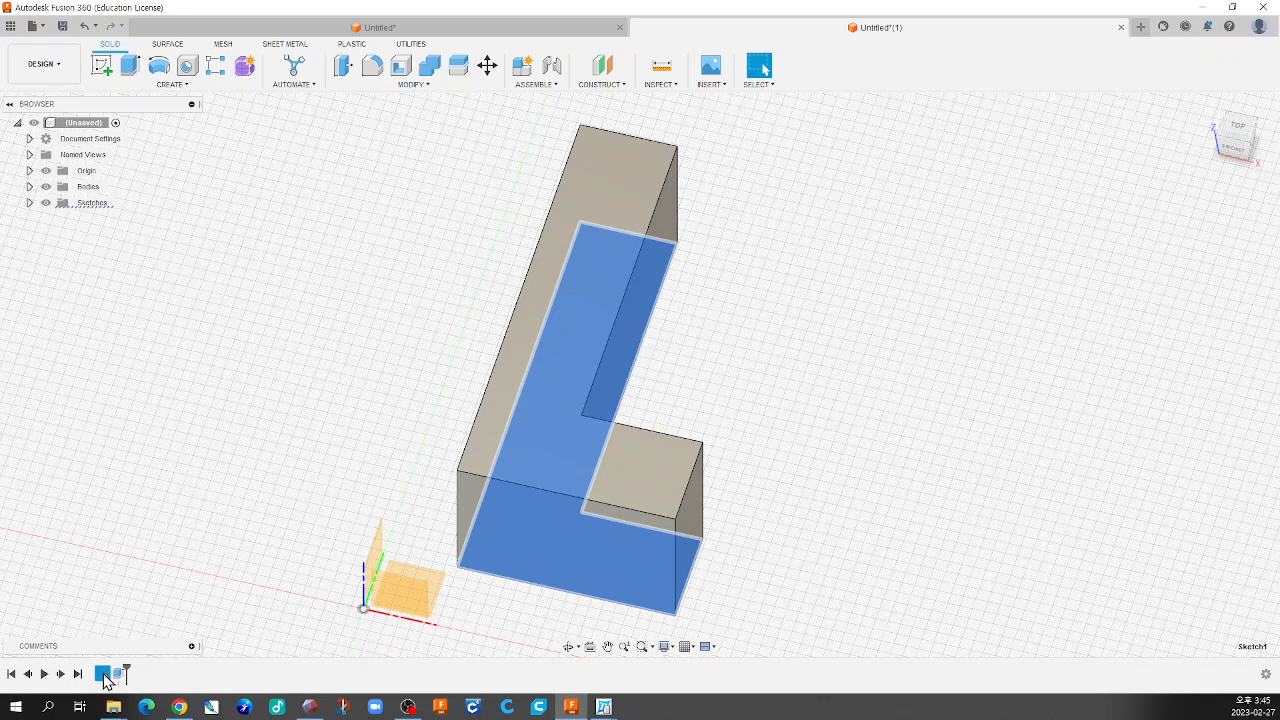
left_click(253, 539)
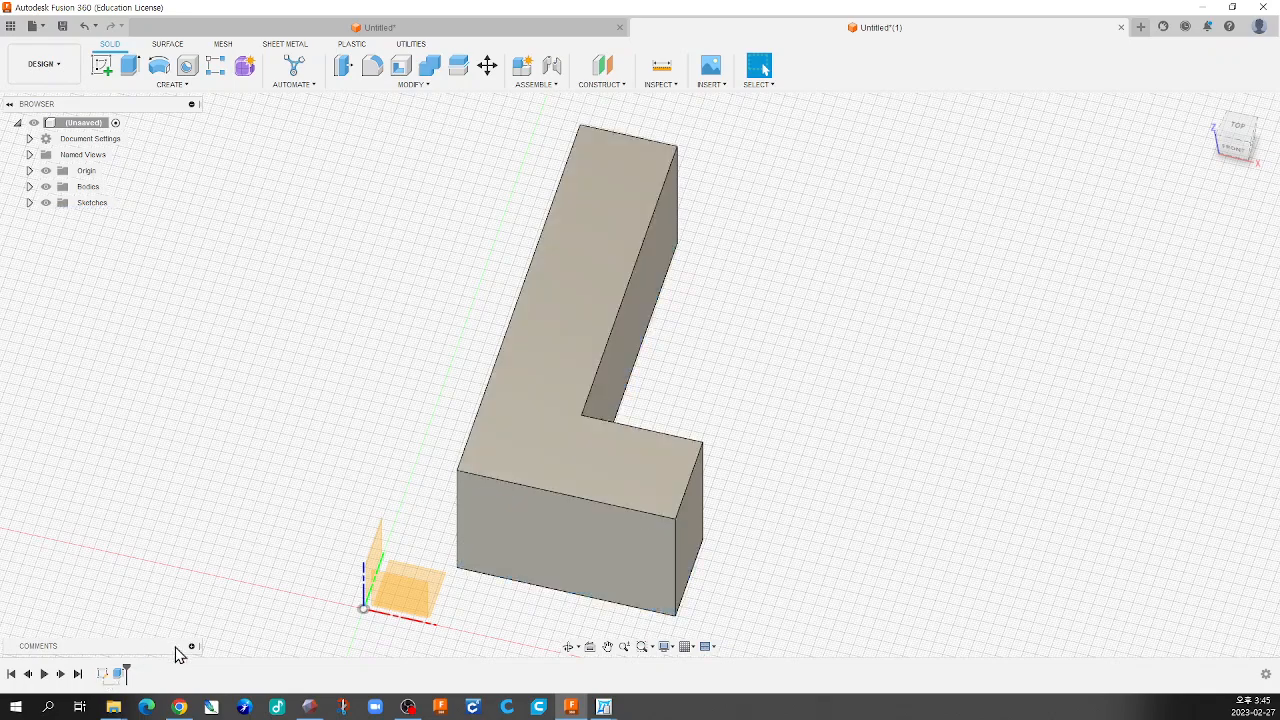
left_click(101, 680)
left_click(178, 608)
left_click(103, 674)
left_click(250, 562)
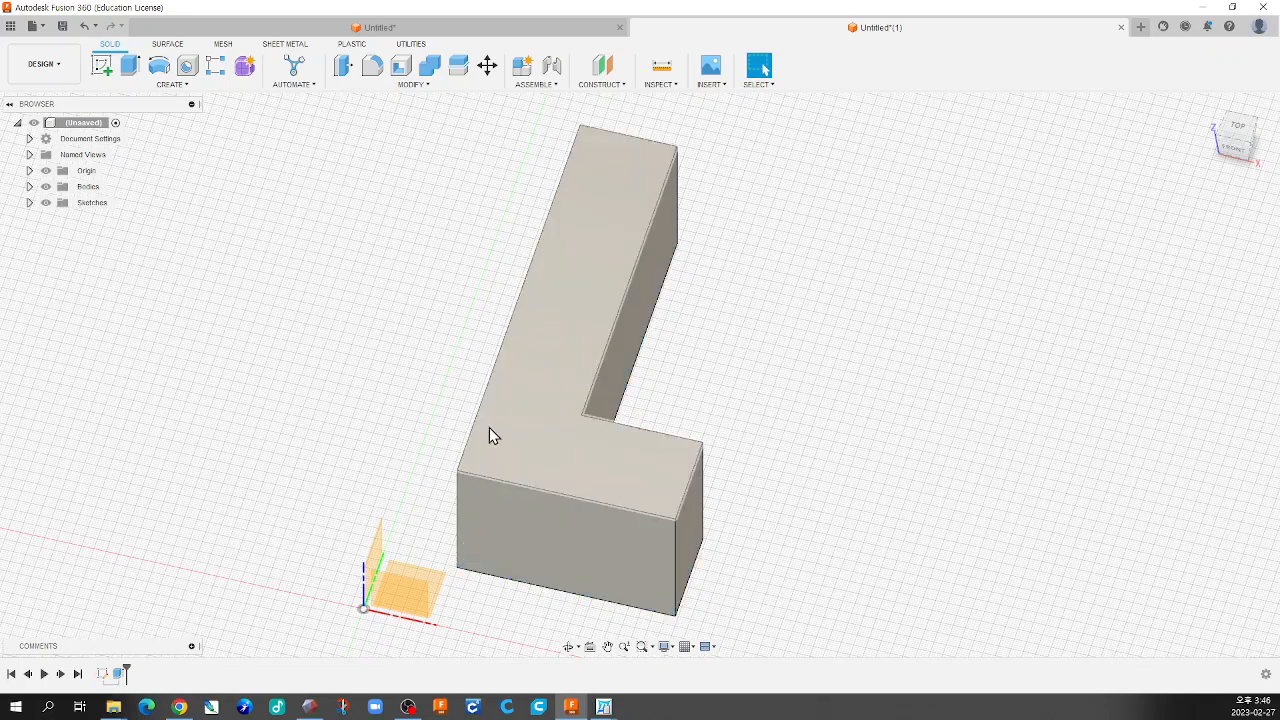
middle_click_drag(582, 434, 692, 450, "shift")
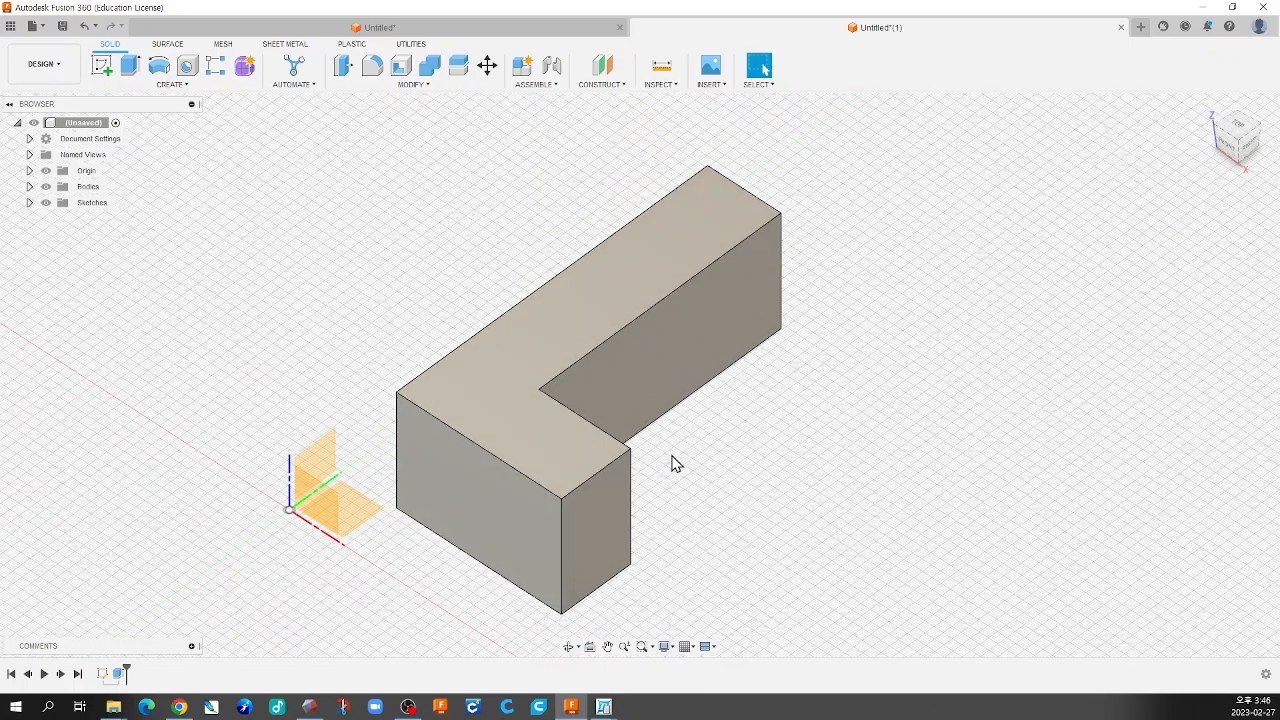
Try deleting the L-shaped body's base sketch, open the dependent extrusion for editing and cancel that edit
left_click(104, 676)
right_click(104, 678)
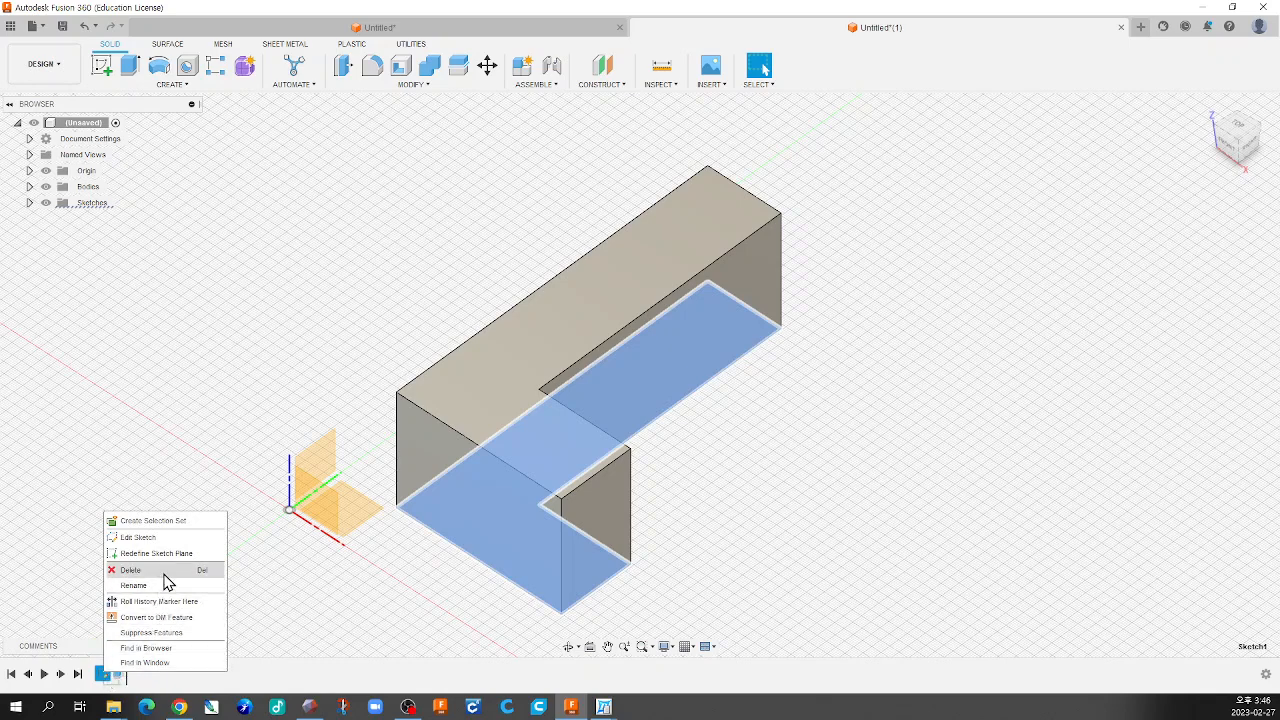
left_click(131, 570)
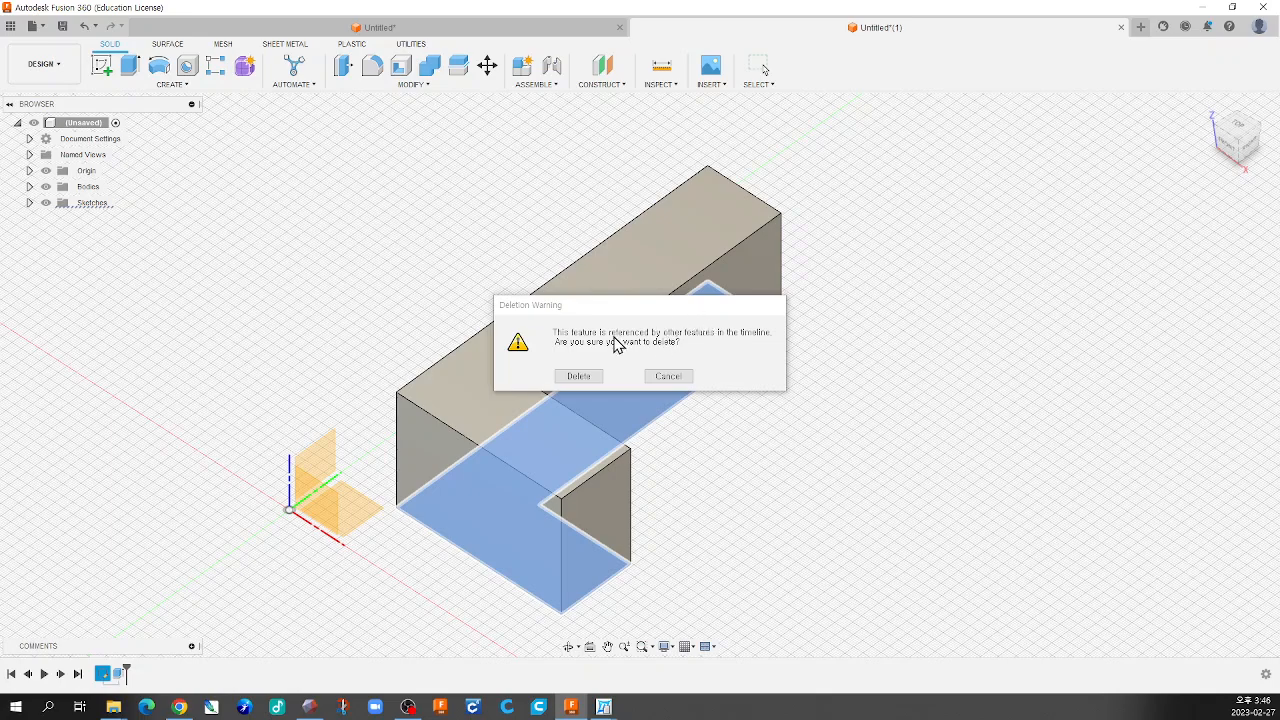
left_click(577, 379)
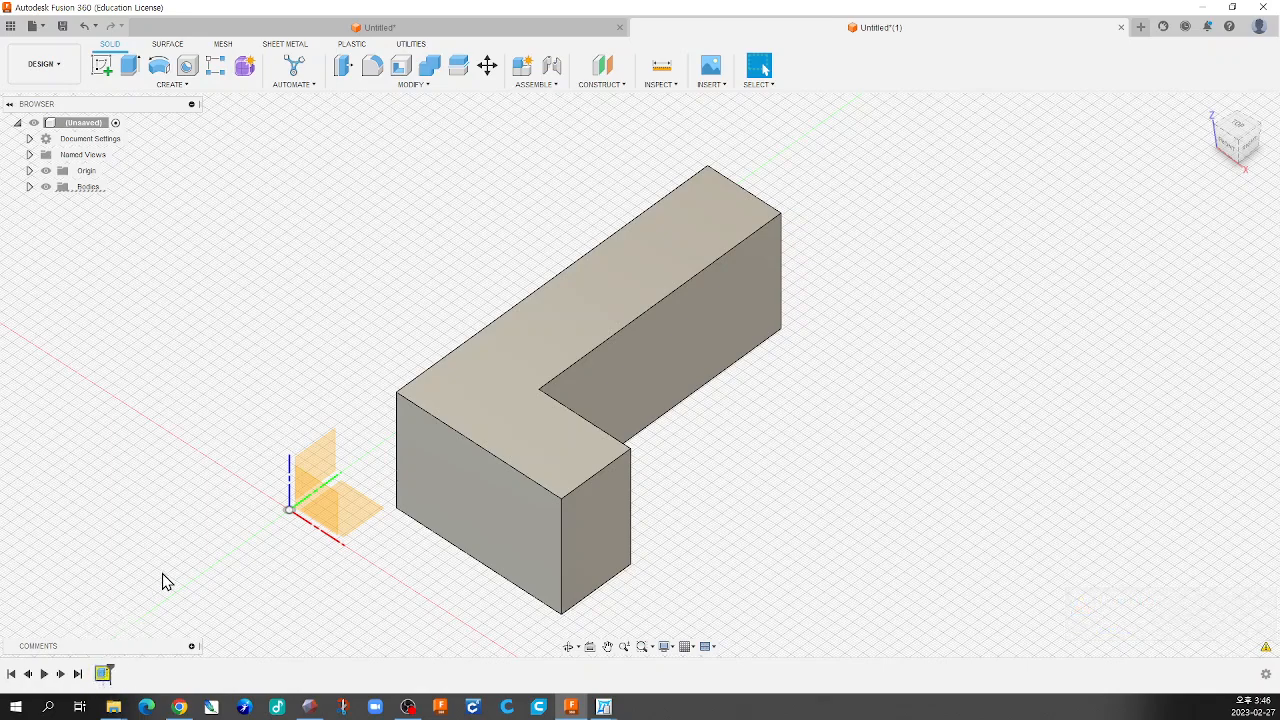
double_click(105, 675)
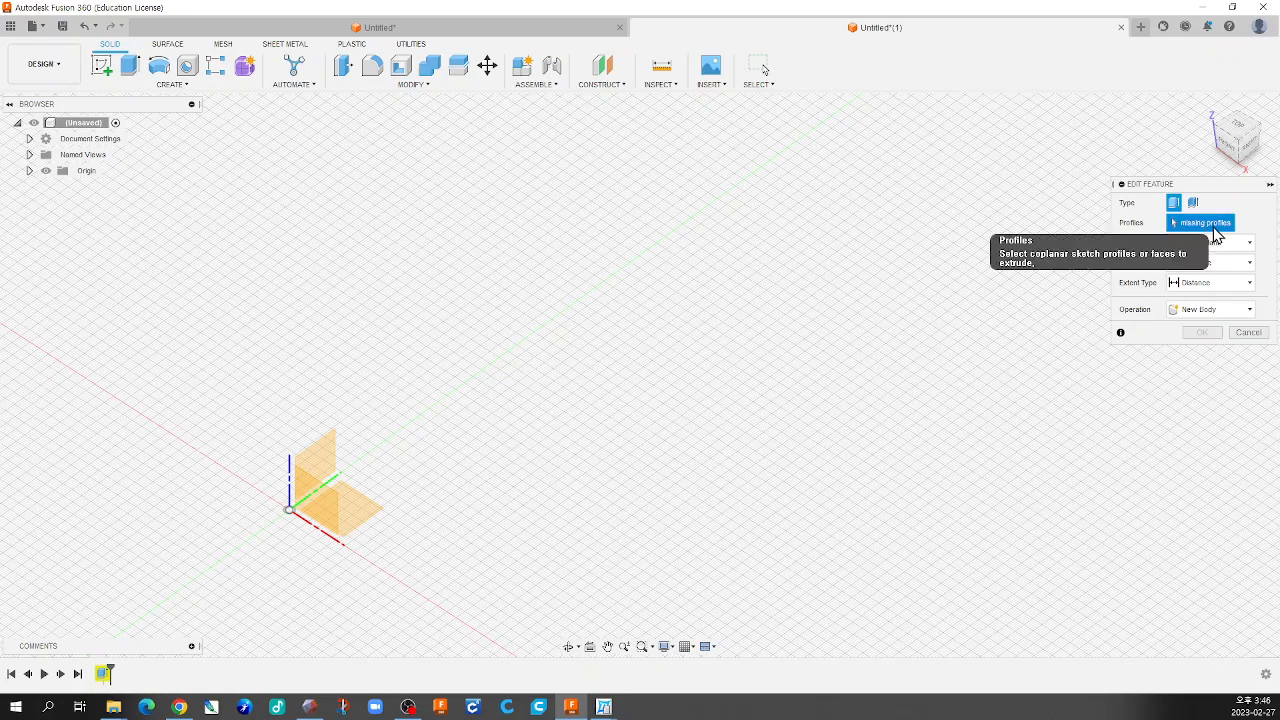
left_click(1245, 333)
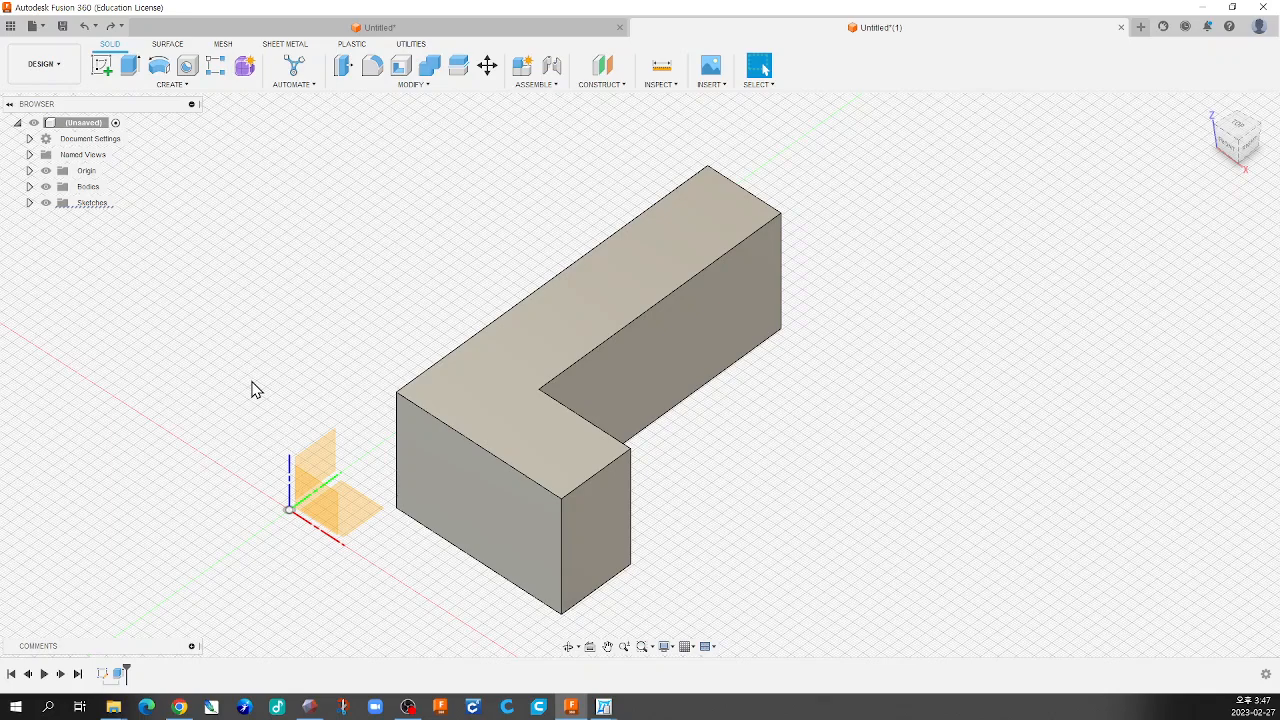
Switch to the other open design and examine its boxes, stacked cylinders, hearts and house body
left_click(500, 33)
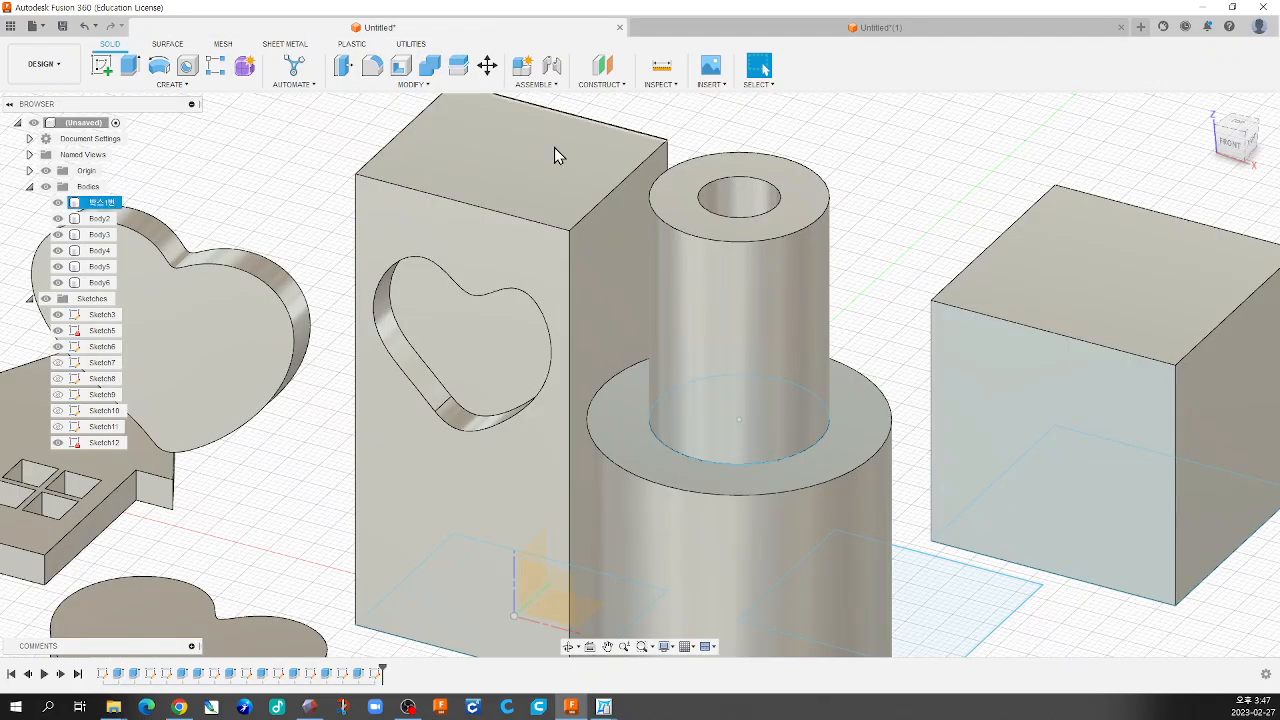
scroll(629, 397, "down", 5)
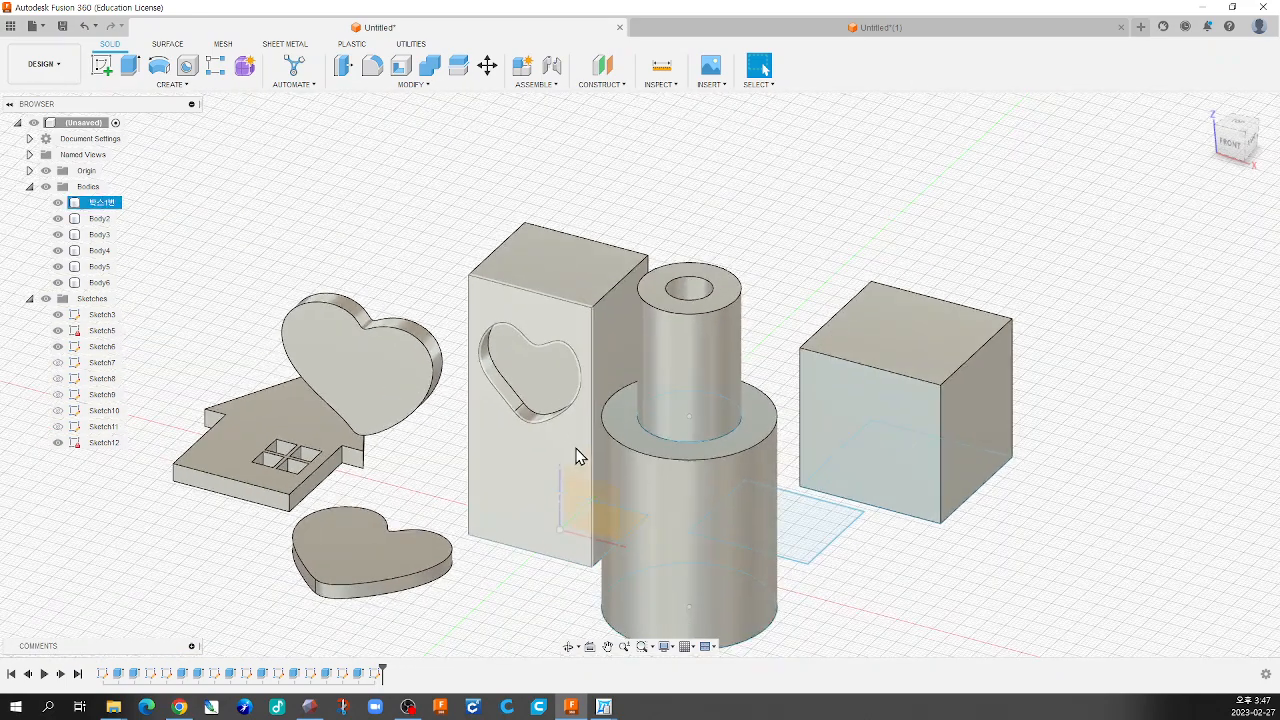
scroll(577, 458, "up", 3)
scroll(577, 458, "down", 4)
scroll(718, 500, "up", 2)
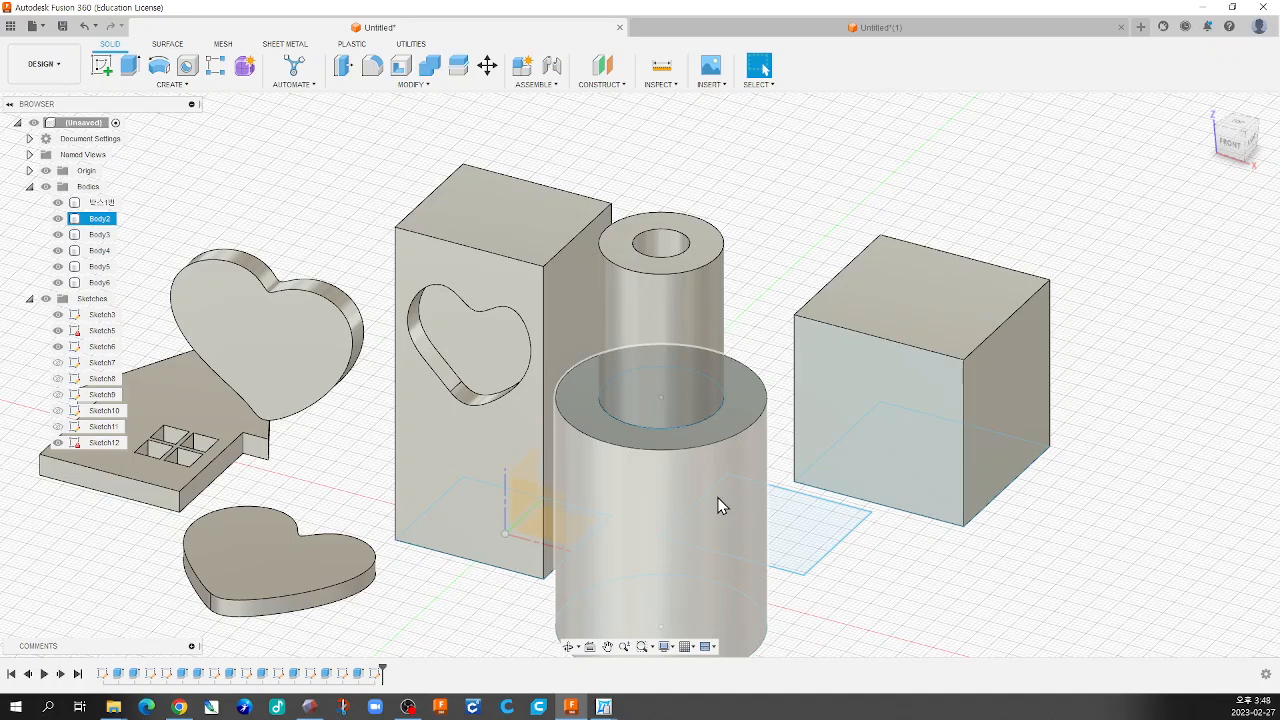
key("Escape")
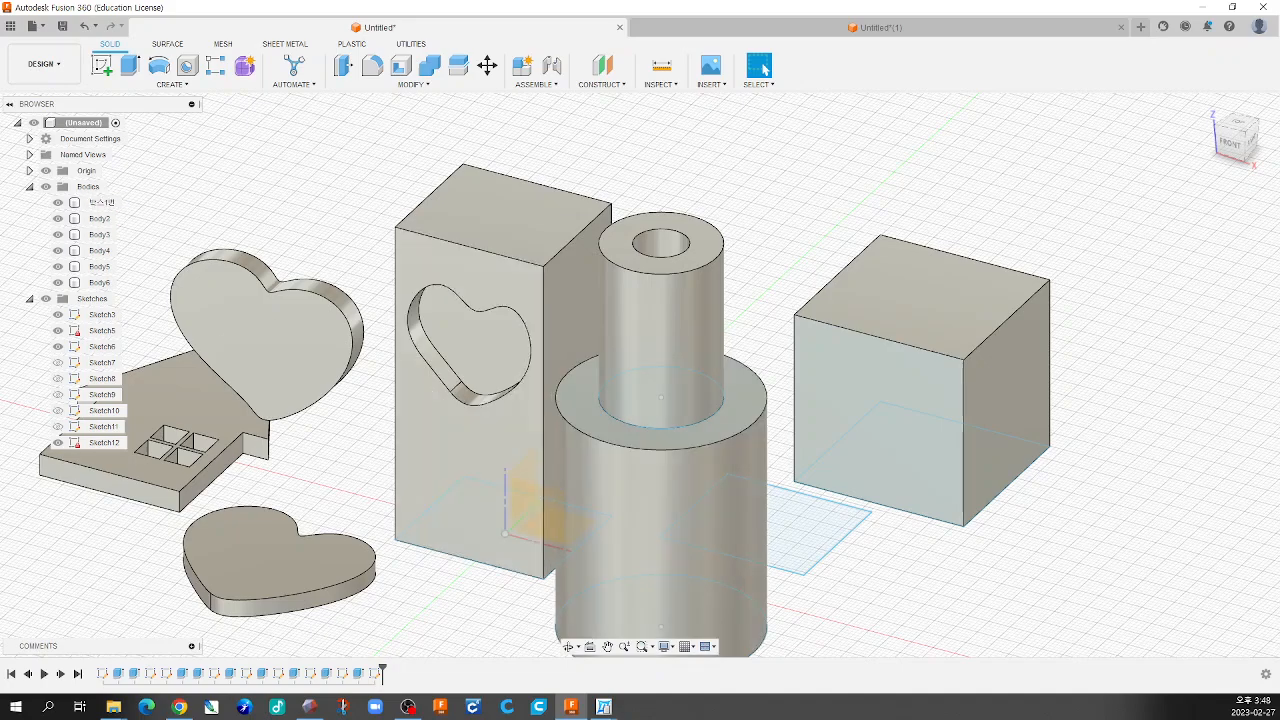